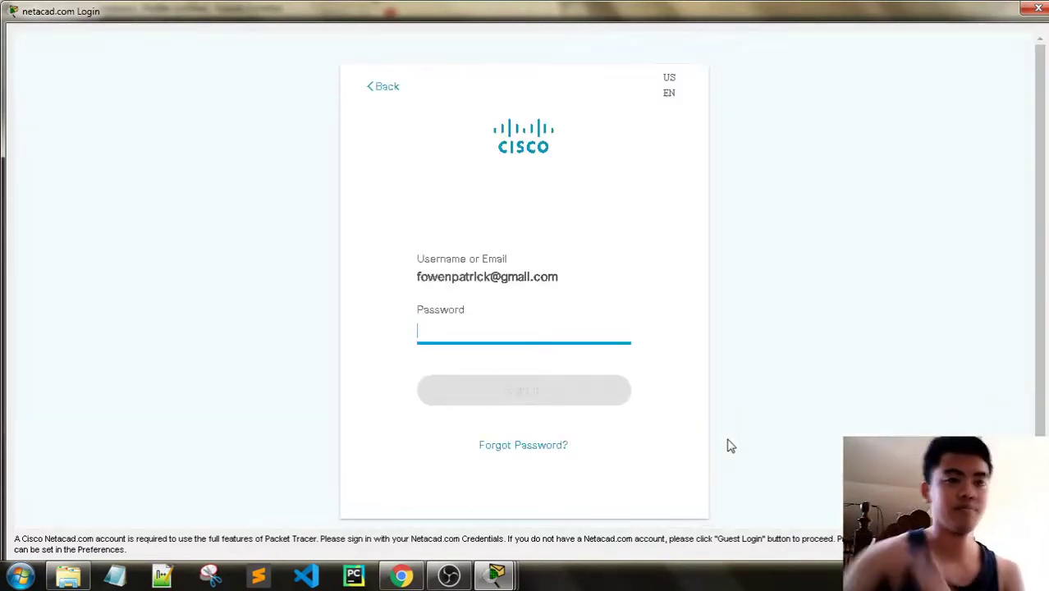
Sign in to Netacad with the account password and bring up the User Profile dialog
{"action": "type", "text": "••••"}
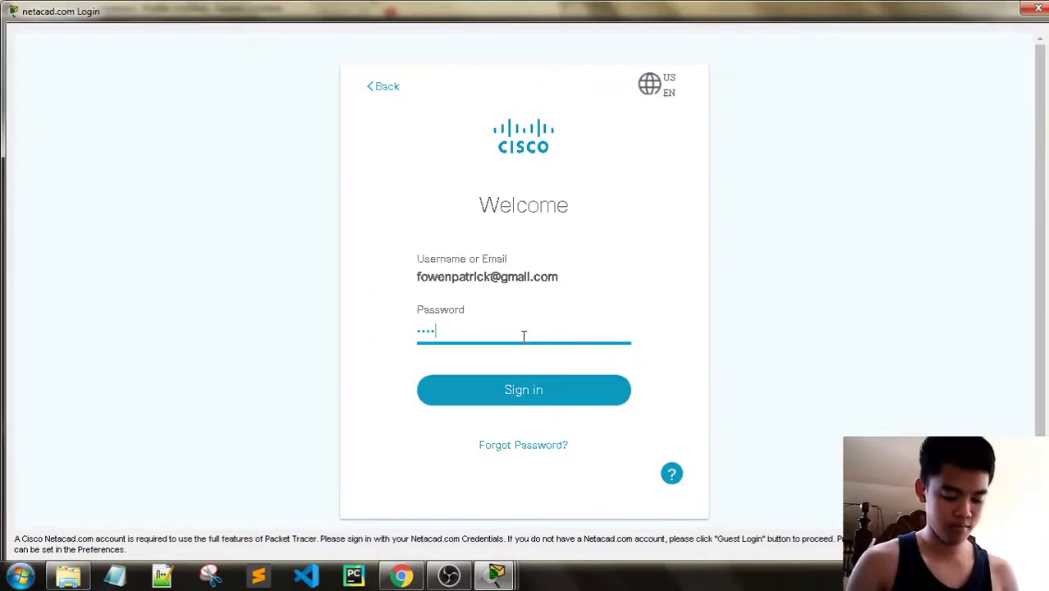
{"action": "key", "text": "Return"}
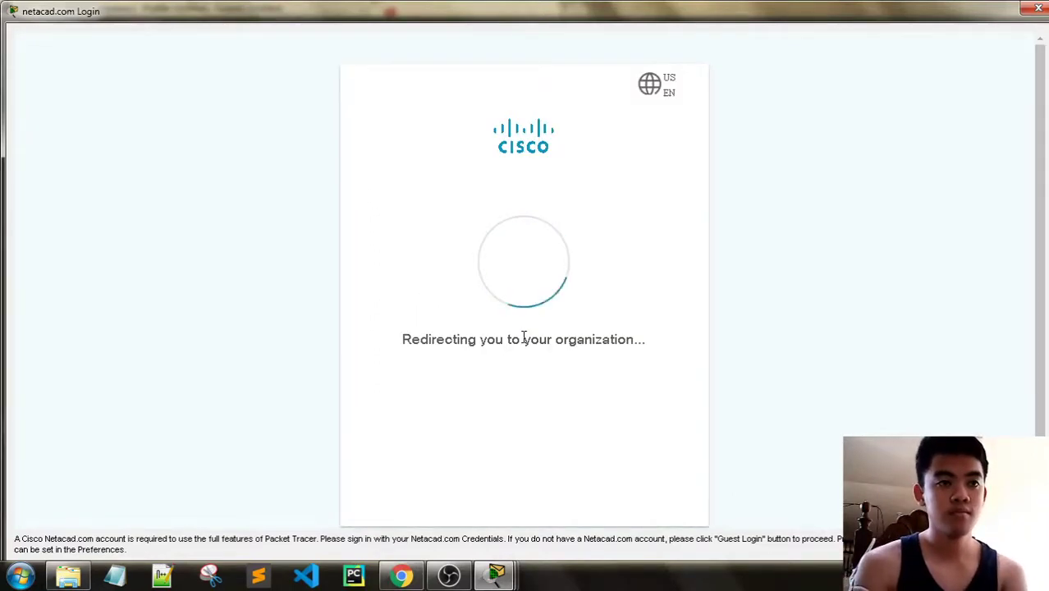
{"action": "key", "text": "alt+Tab"}
{"action": "mouse_move", "coordinate": [495, 574]}
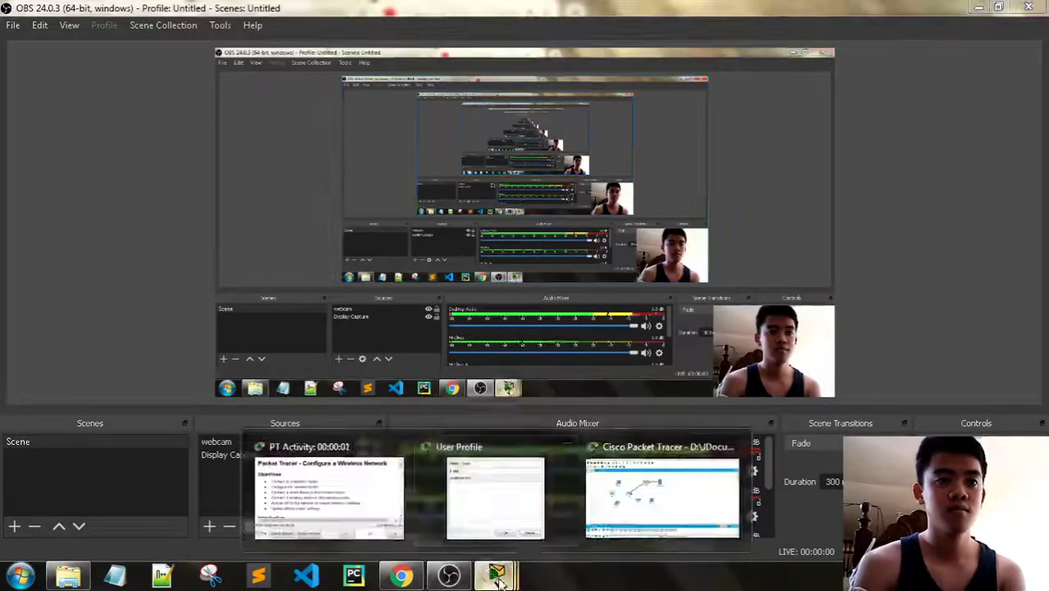
{"action": "left_click", "coordinate": [540, 519]}
Replace Guest with the user's full name and e-mail address, and confirm saving the profile
{"action": "left_click_drag", "start_coordinate": [483, 190], "coordinate": [409, 197]}
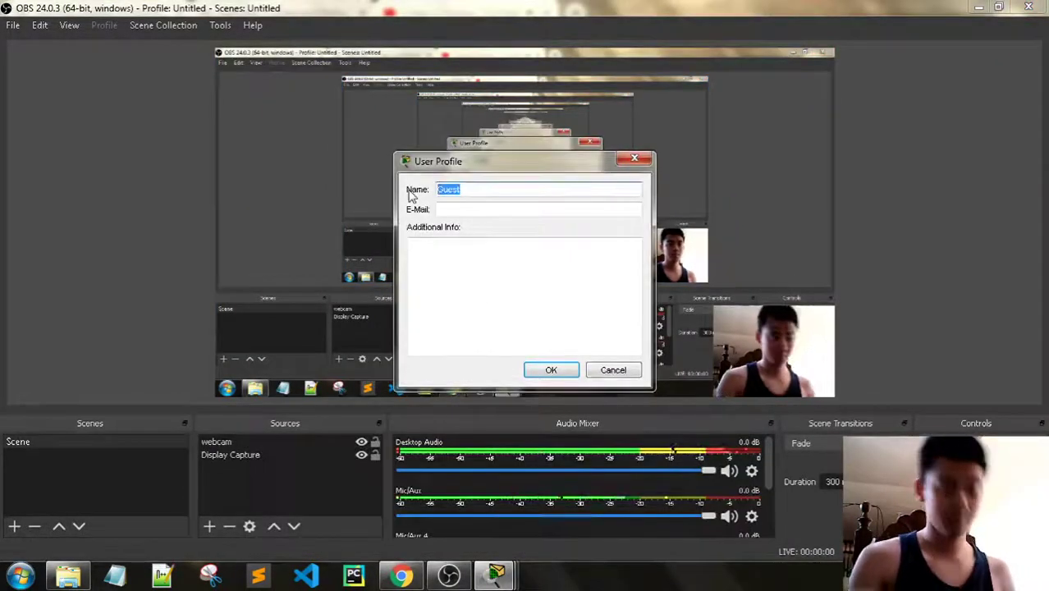
{"action": "type", "text": "Owen Patr"}
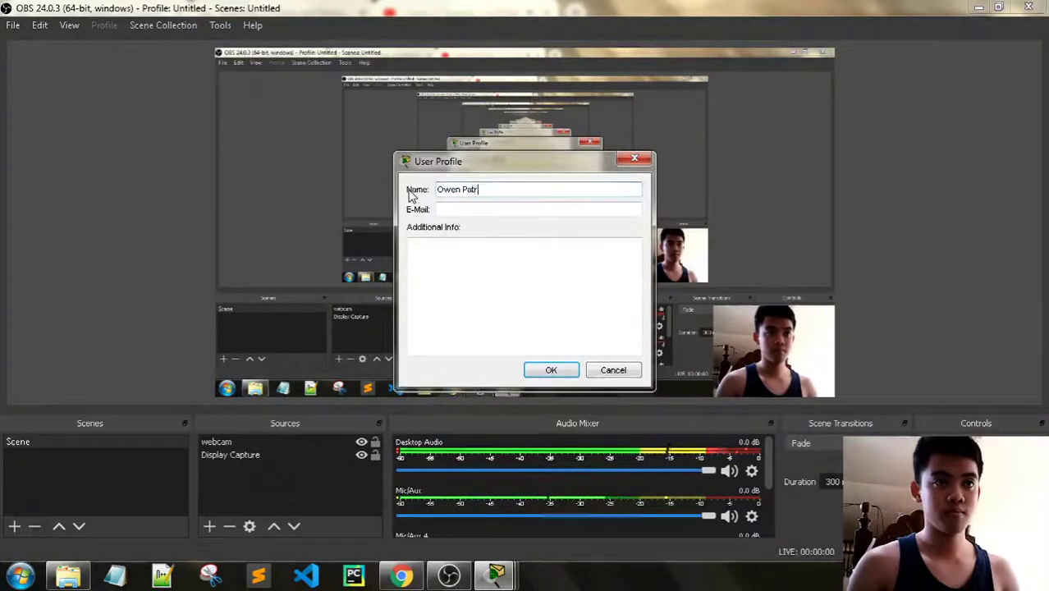
{"action": "type", "text": "ick F. Falculan"}
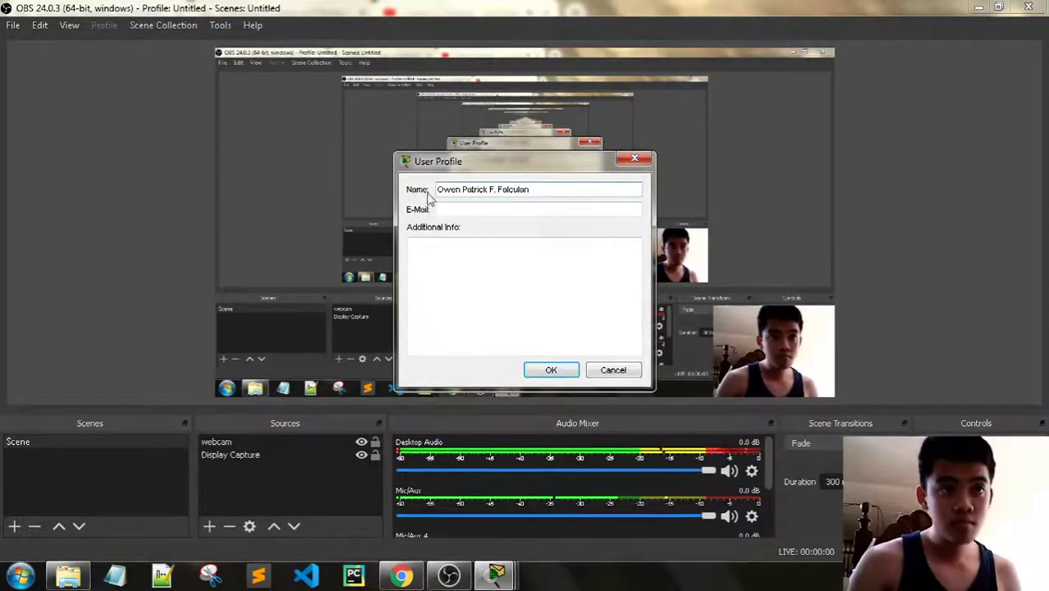
{"action": "left_click", "coordinate": [465, 209]}
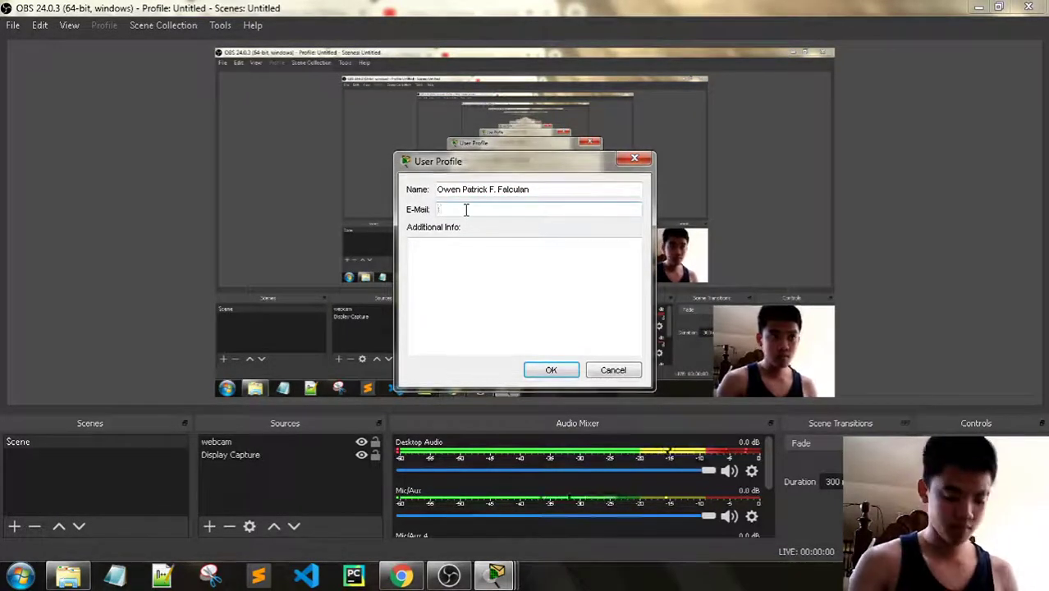
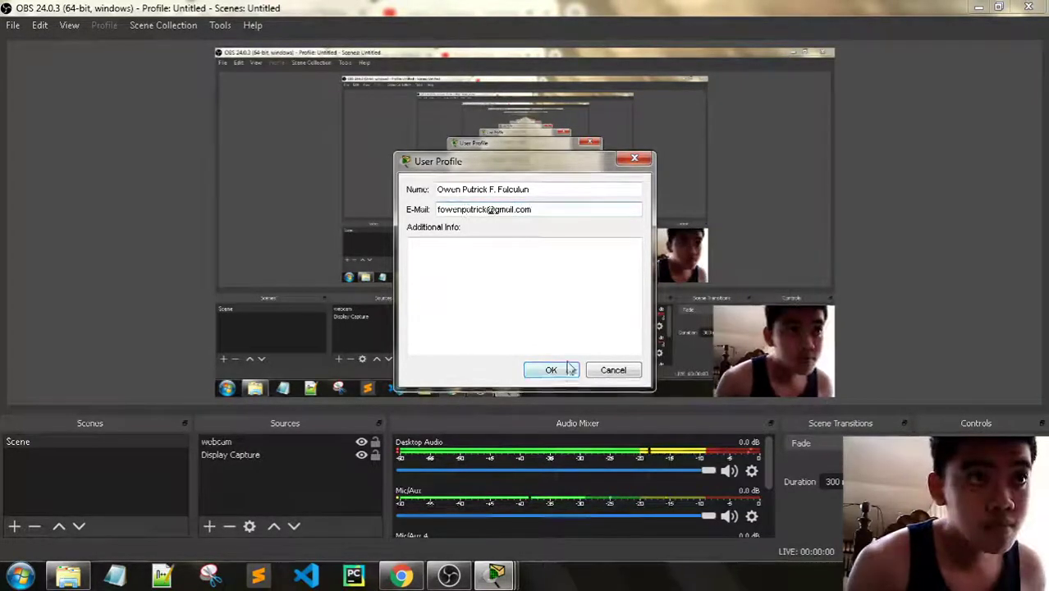
{"action": "left_click", "coordinate": [569, 368]}
{"action": "left_click", "coordinate": [555, 297]}
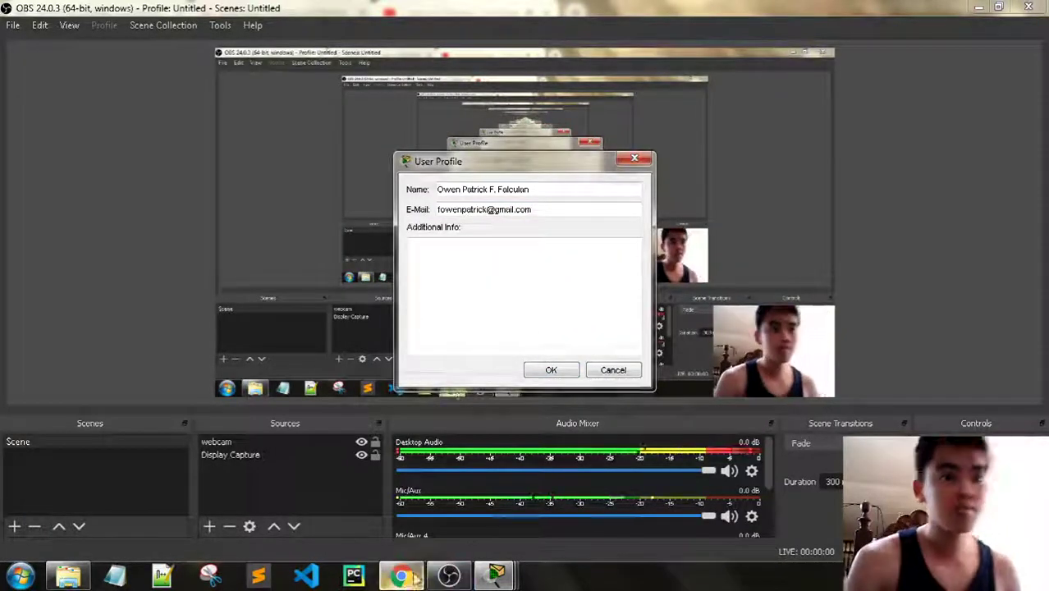
{"action": "left_click", "coordinate": [410, 577]}
Close the YouTube tab and bring the Packet Tracer activity and topology workspace forward
{"action": "left_click", "coordinate": [543, 12]}
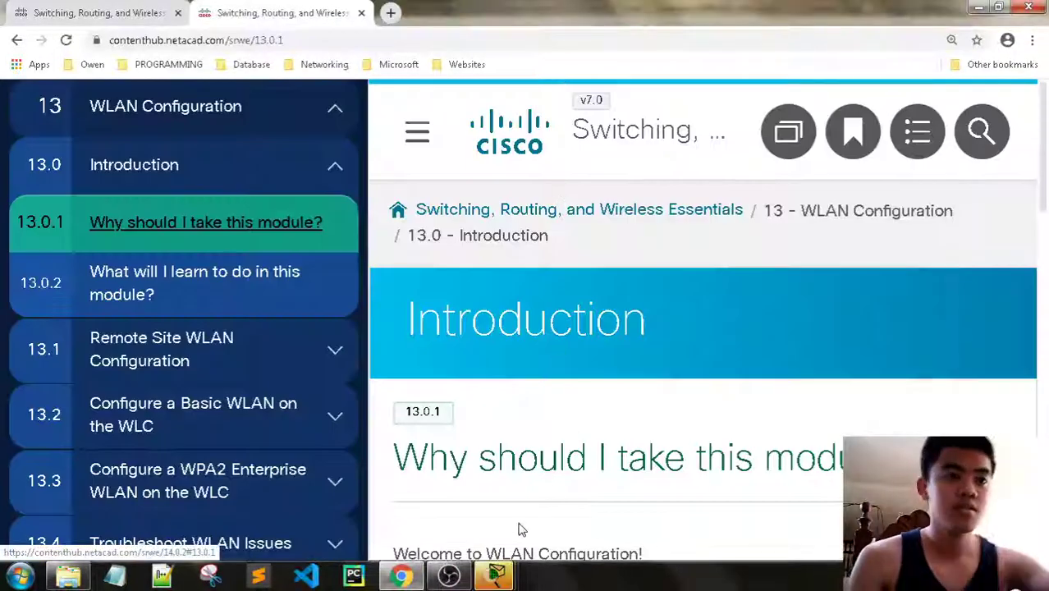
{"action": "left_click", "coordinate": [496, 576]}
{"action": "left_click", "coordinate": [339, 482]}
{"action": "left_click", "coordinate": [498, 577]}
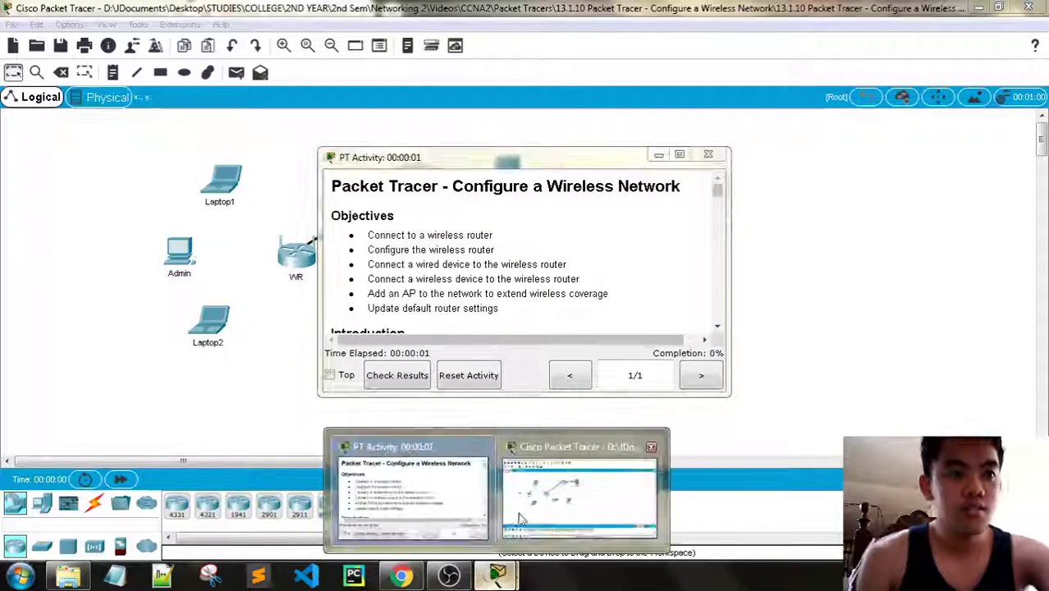
{"action": "left_click", "coordinate": [519, 517]}
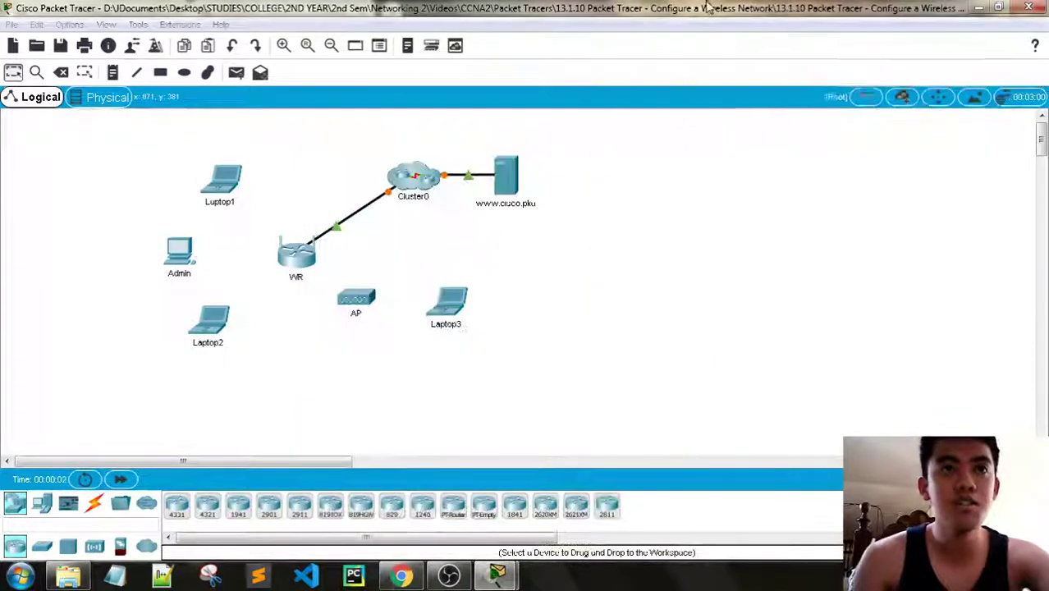
Move the activity instructions window to the upper right and enlarge it to show the Introduction
{"action": "left_click_drag", "start_coordinate": [188, 462], "coordinate": [228, 464]}
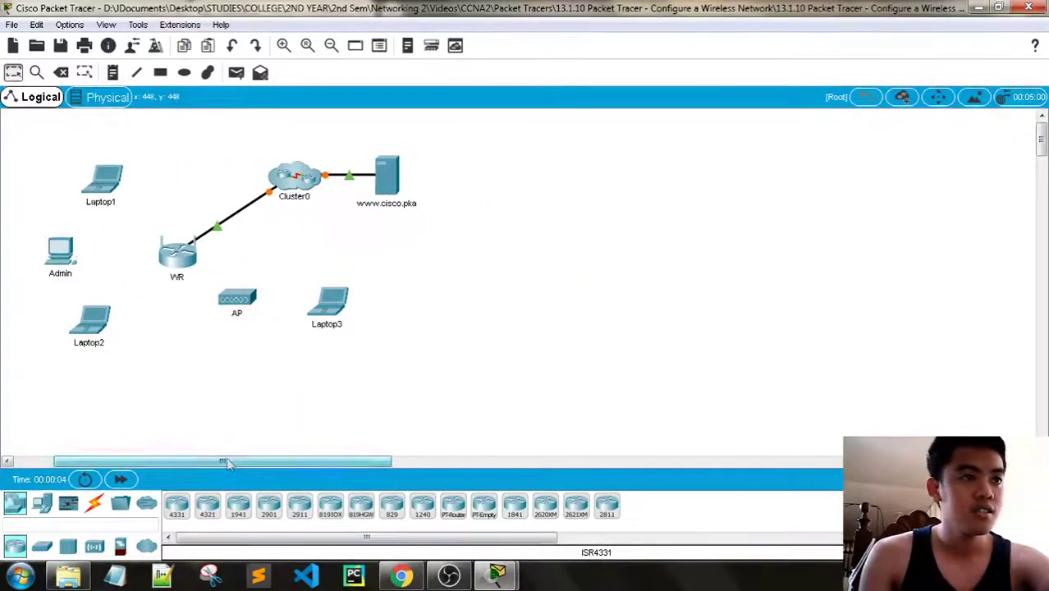
{"action": "left_click", "coordinate": [497, 576]}
{"action": "left_click", "coordinate": [450, 516]}
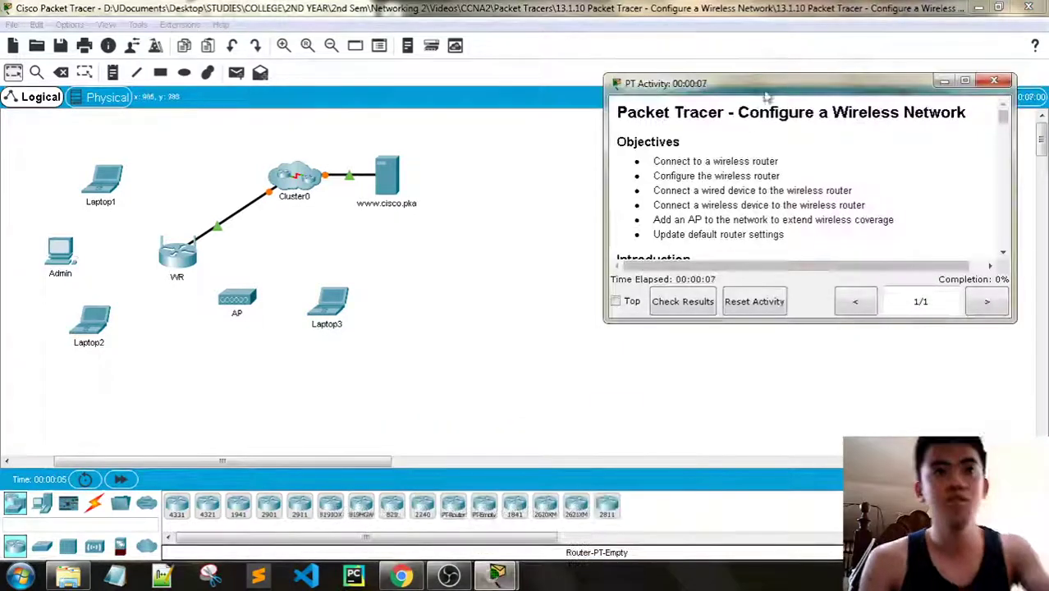
{"action": "left_click_drag", "start_coordinate": [778, 91], "coordinate": [813, 24]}
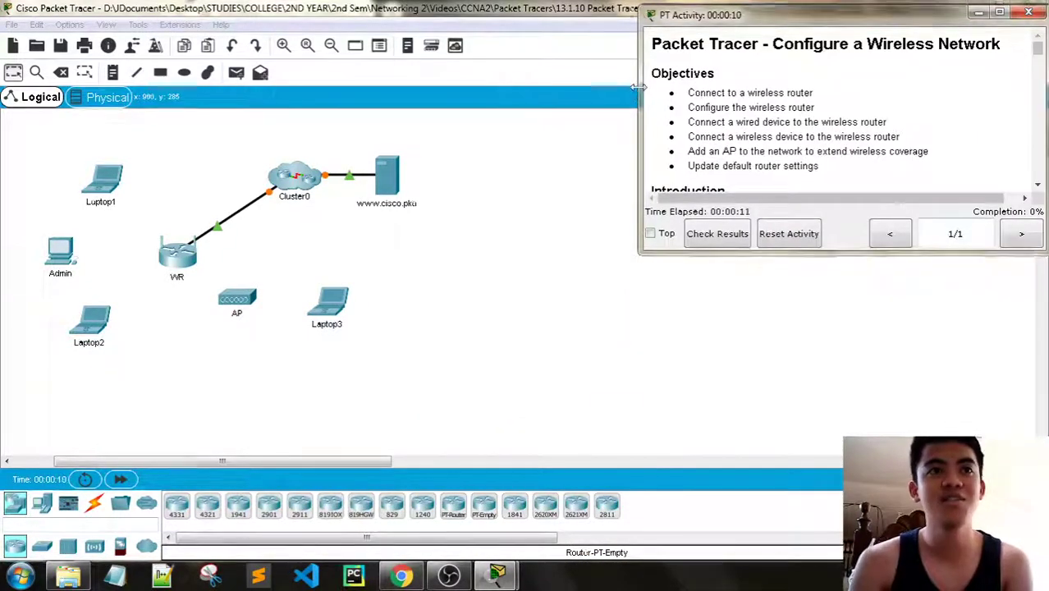
{"action": "left_click_drag", "start_coordinate": [638, 87], "coordinate": [477, 66]}
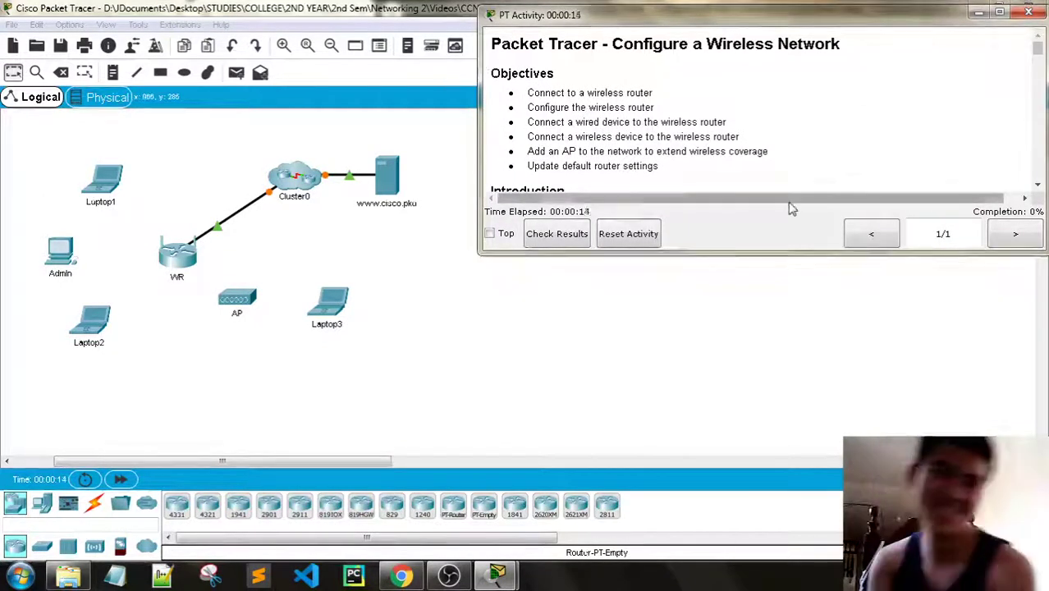
{"action": "left_click_drag", "start_coordinate": [773, 251], "coordinate": [761, 345]}
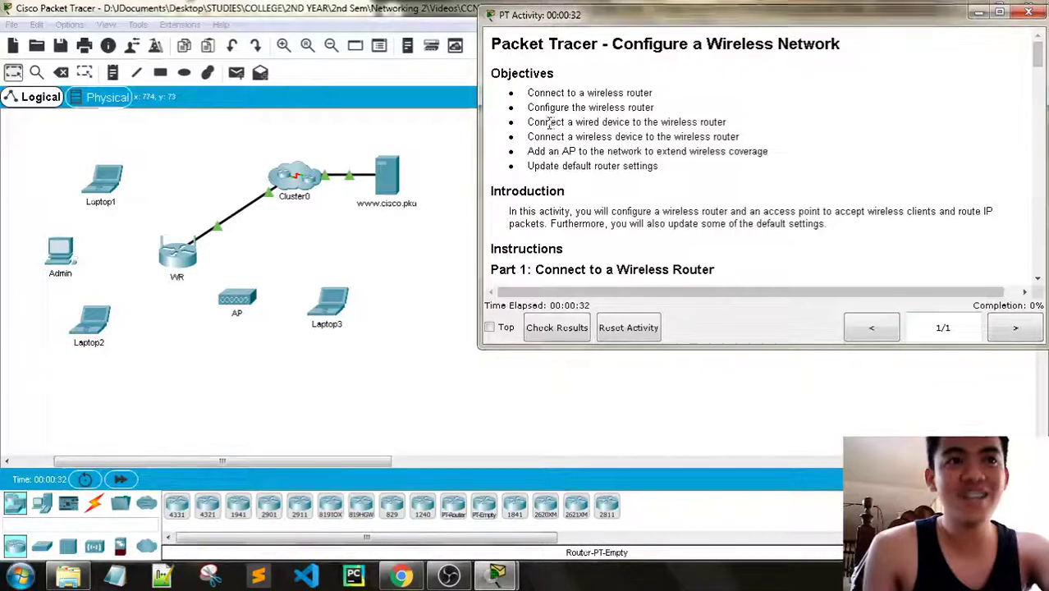
Read the objectives, then scroll the instructions to Part 1, Step 1: Connect Admin to WR
{"action": "left_click_drag", "start_coordinate": [583, 122], "coordinate": [697, 121]}
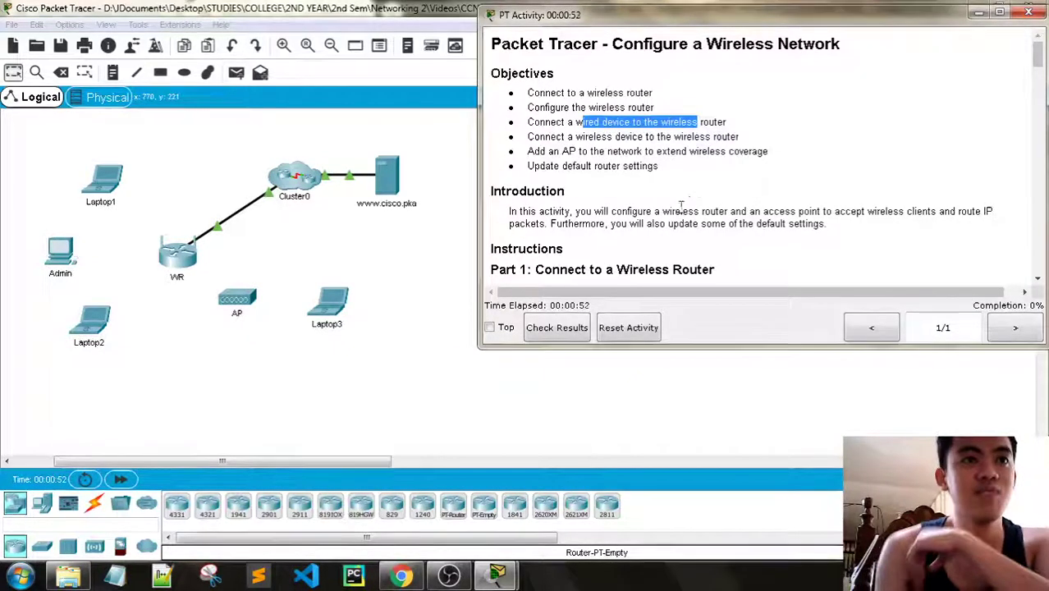
{"action": "scroll", "coordinate": [696, 209], "scroll_direction": "down", "scroll_amount": 1}
{"action": "scroll", "coordinate": [682, 177], "scroll_direction": "down", "scroll_amount": 1}
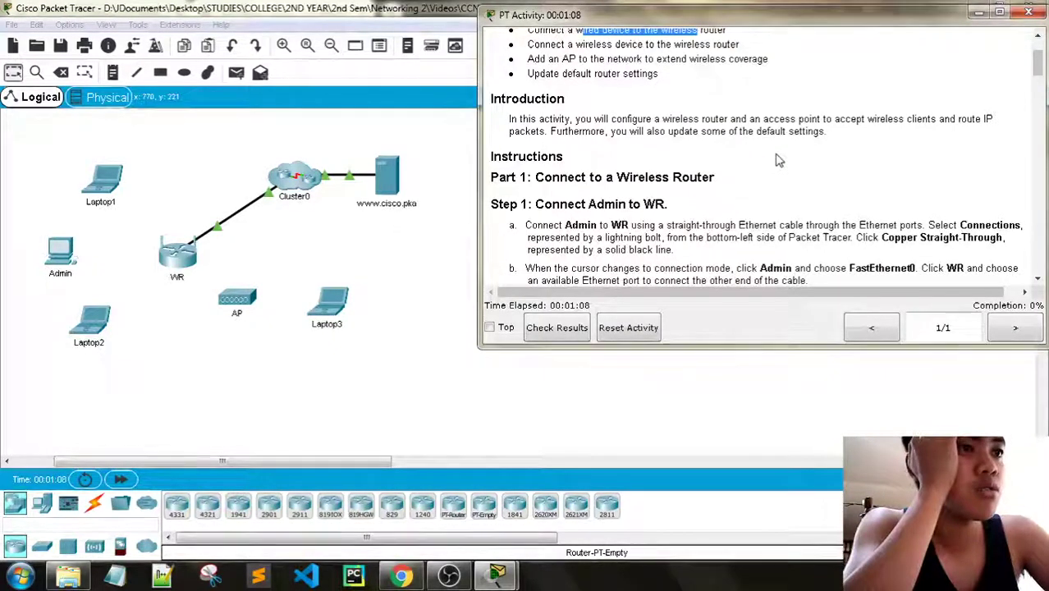
Scroll through the Step 1 instructions, highlighting the note on choosing Admin's port
{"action": "scroll", "coordinate": [222, 253], "scroll_direction": "down", "scroll_amount": 2}
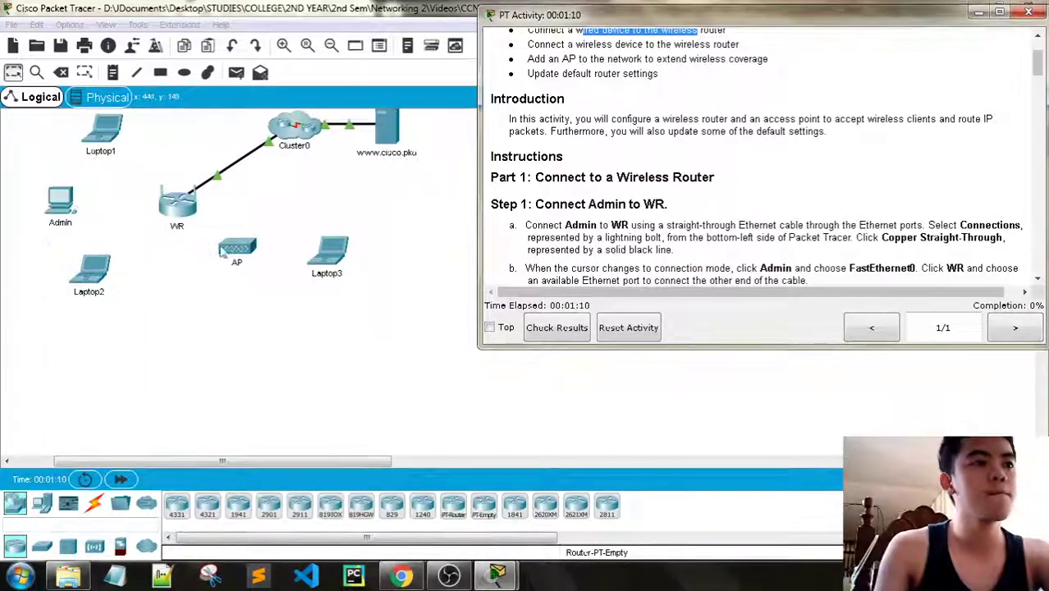
{"action": "scroll", "coordinate": [318, 203], "scroll_direction": "up", "scroll_amount": 2}
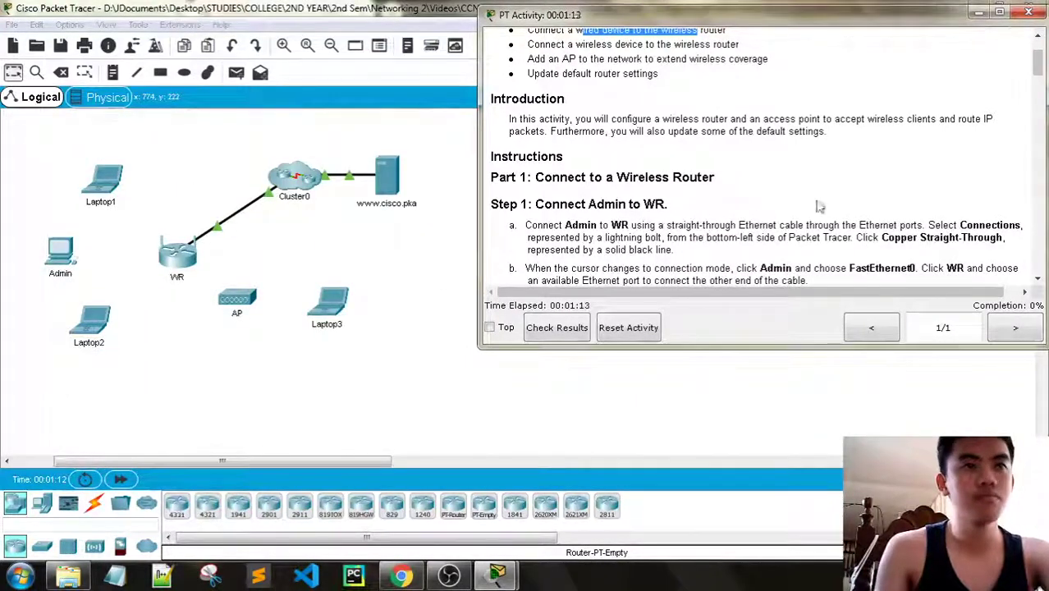
{"action": "scroll", "coordinate": [819, 207], "scroll_direction": "down", "scroll_amount": 1}
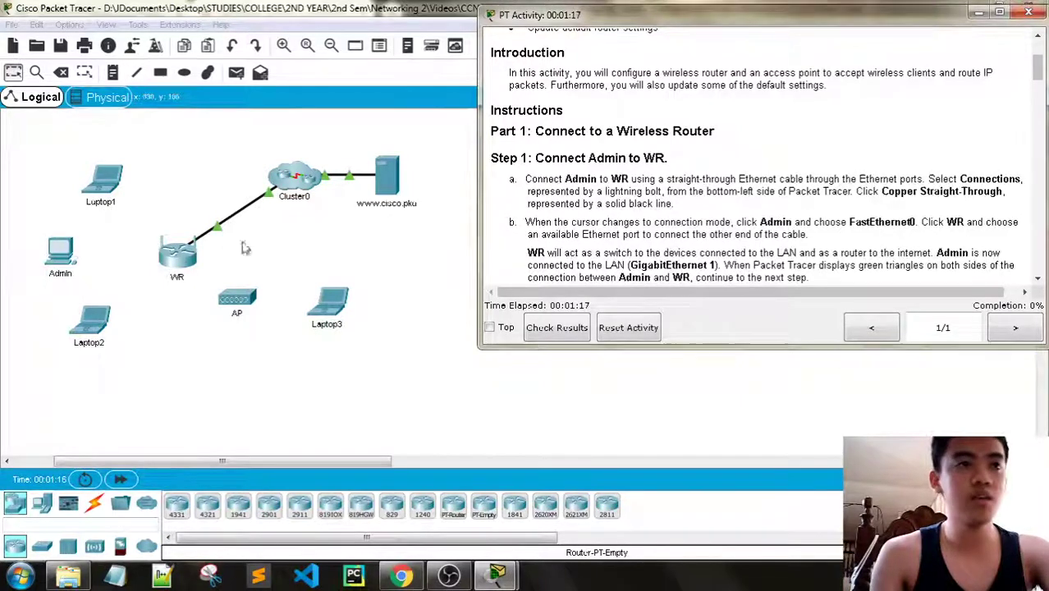
{"action": "scroll", "coordinate": [619, 205], "scroll_direction": "down", "scroll_amount": 1}
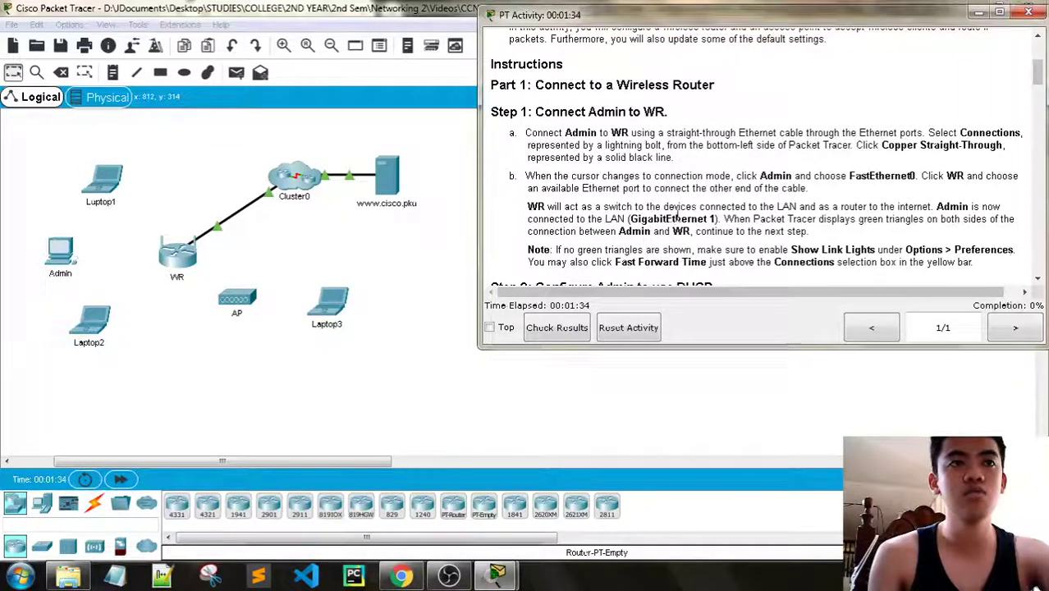
{"action": "scroll", "coordinate": [723, 194], "scroll_direction": "down", "scroll_amount": 1}
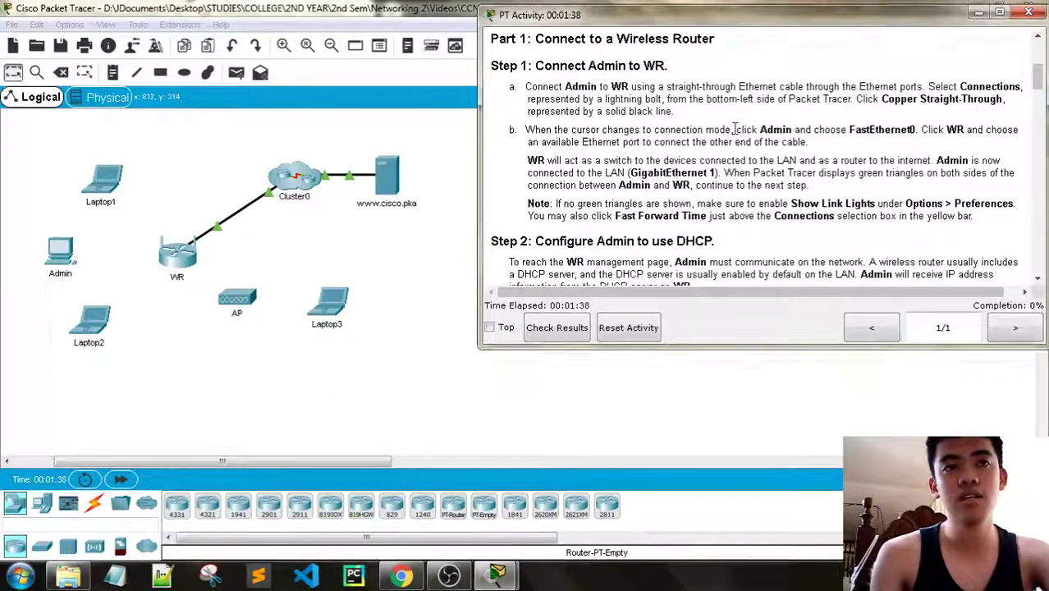
{"action": "left_click_drag", "start_coordinate": [735, 131], "coordinate": [841, 130]}
{"action": "left_click", "coordinate": [854, 130]}
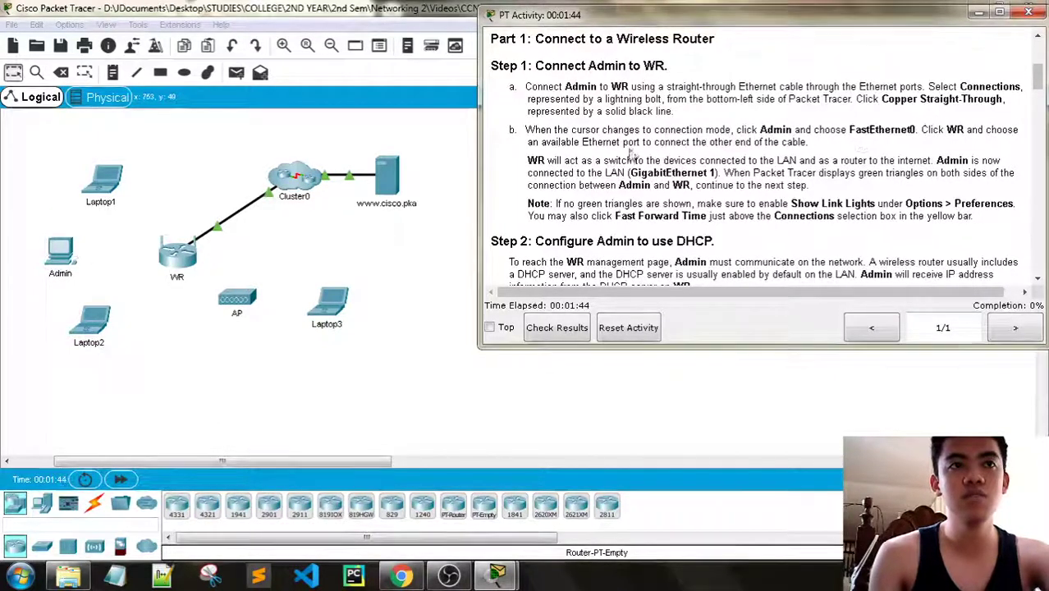
Read the notes on WR acting as a switch and cabling, then show the Connections cable types
{"action": "scroll", "coordinate": [781, 173], "scroll_direction": "down", "scroll_amount": 1}
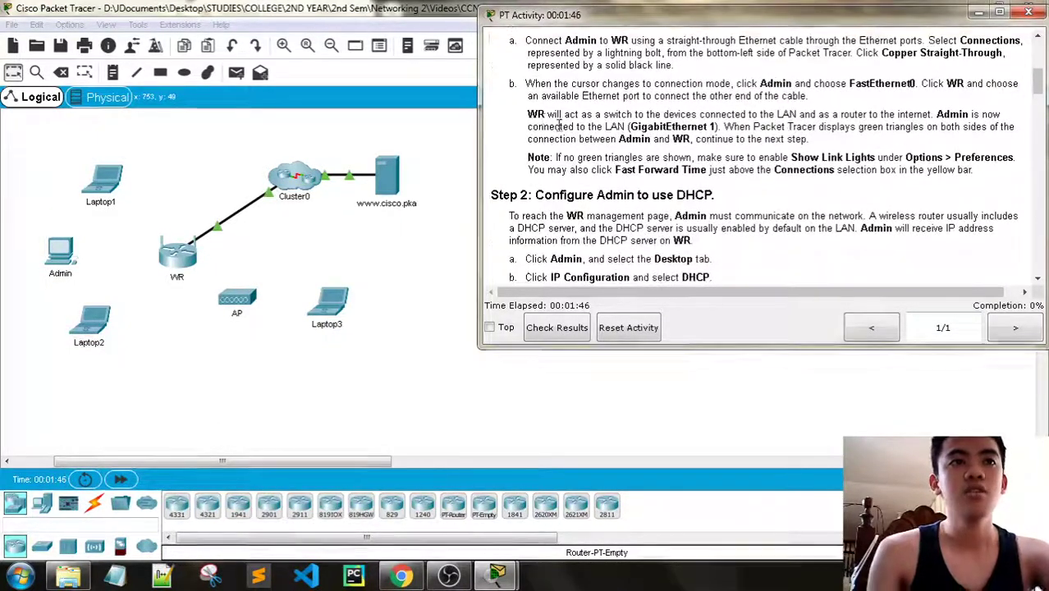
{"action": "left_click_drag", "start_coordinate": [538, 116], "coordinate": [948, 113]}
{"action": "left_click", "coordinate": [948, 115]}
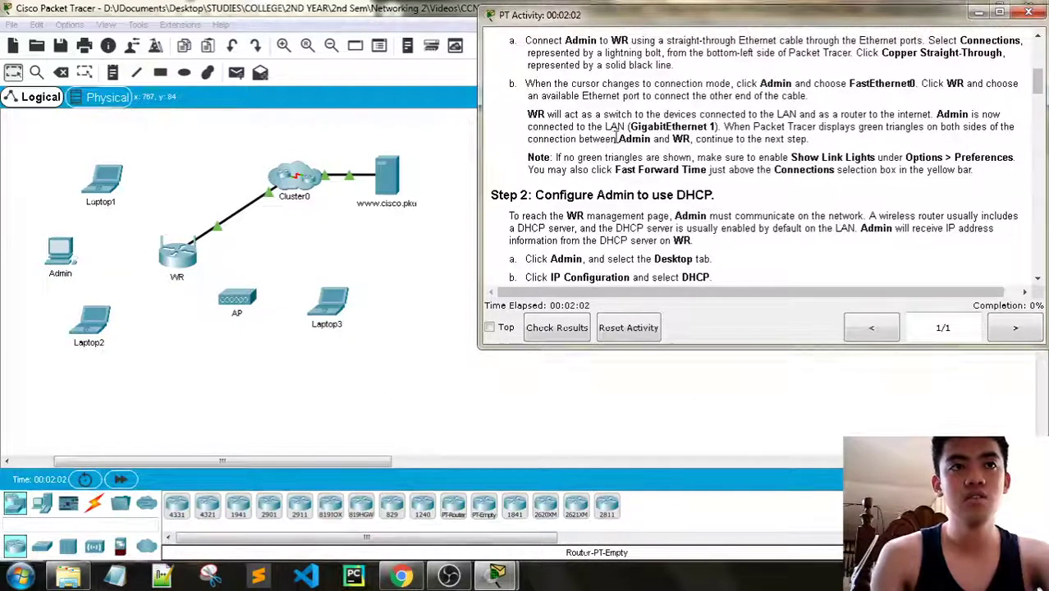
{"action": "left_click_drag", "start_coordinate": [617, 139], "coordinate": [802, 141]}
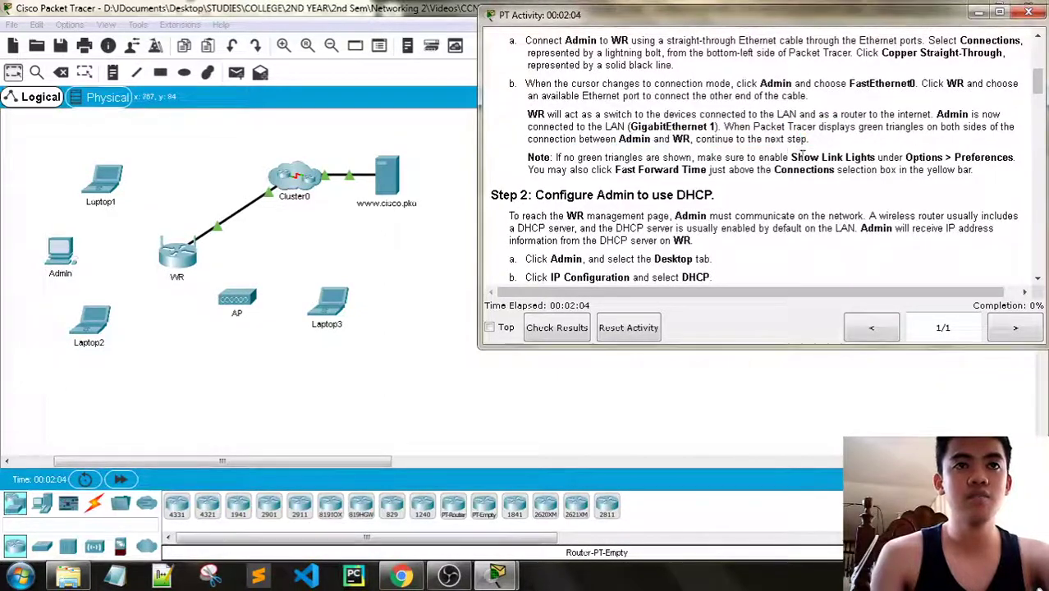
{"action": "left_click", "coordinate": [94, 503]}
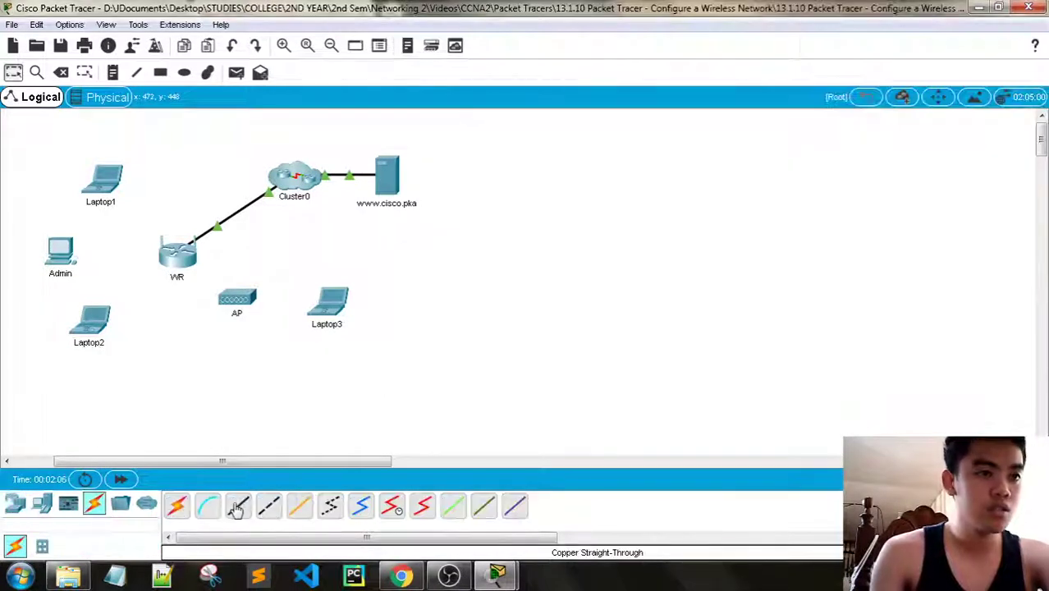
Cable Admin's FastEthernet0 to WR's GigabitEthernet 1 with copper straight-through and fast-forward time
{"action": "left_click", "coordinate": [237, 507]}
{"action": "left_click", "coordinate": [60, 253]}
{"action": "left_click", "coordinate": [97, 306]}
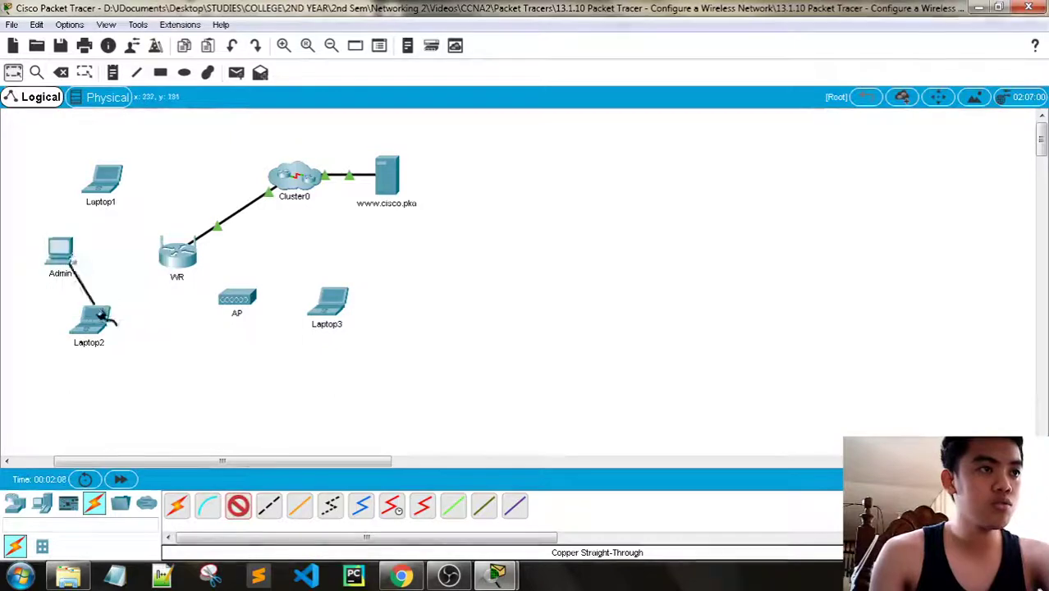
{"action": "left_click", "coordinate": [177, 255]}
{"action": "left_click", "coordinate": [185, 259]}
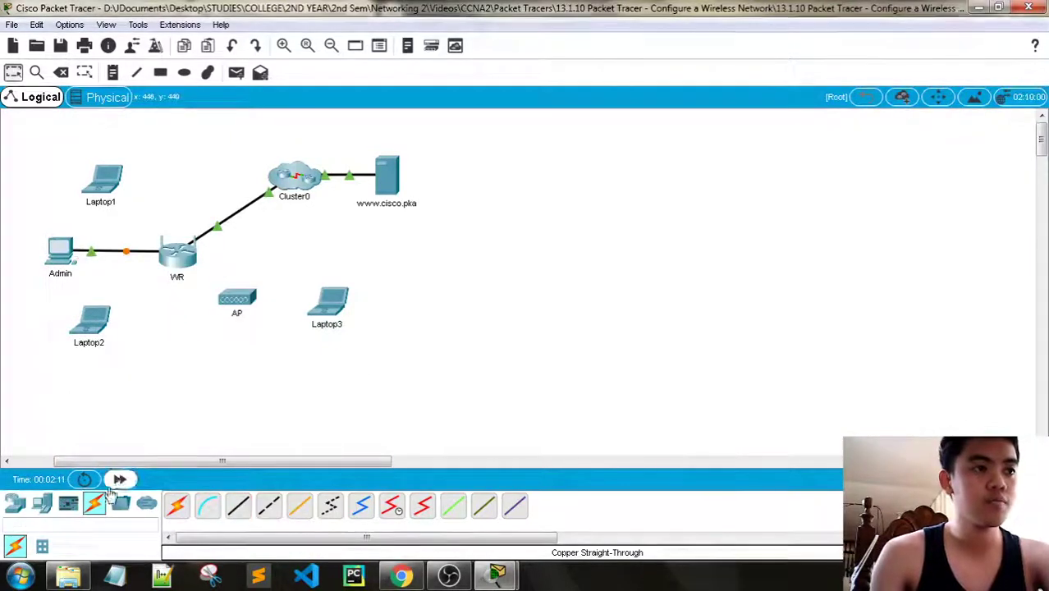
{"action": "left_click", "coordinate": [121, 479]}
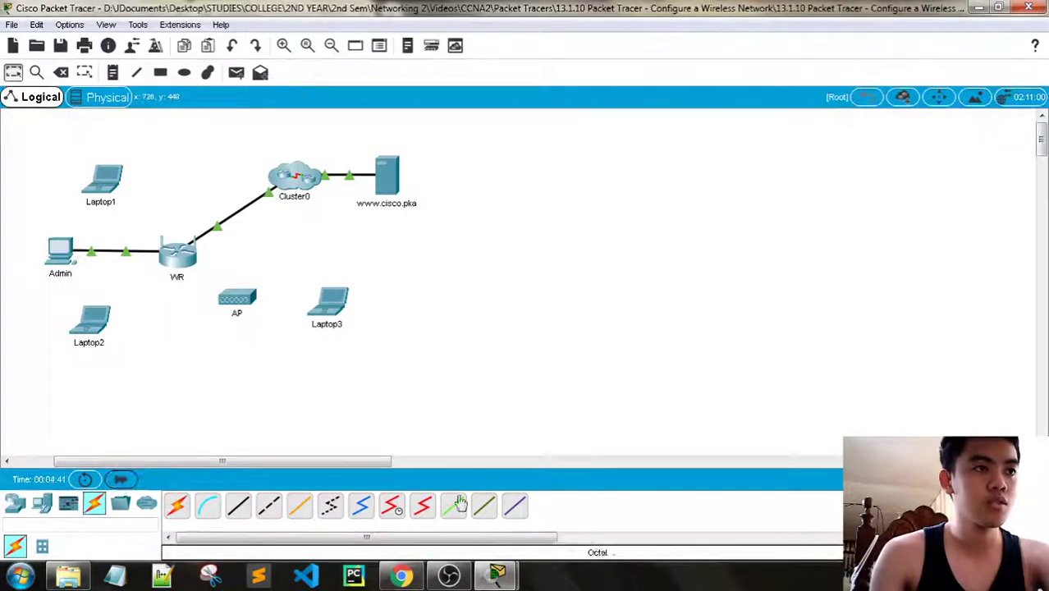
Bring the activity instructions forward and scroll down to Step 2
{"action": "left_click", "coordinate": [496, 574]}
{"action": "left_click", "coordinate": [589, 493]}
{"action": "scroll", "coordinate": [681, 217], "scroll_direction": "down", "scroll_amount": 1}
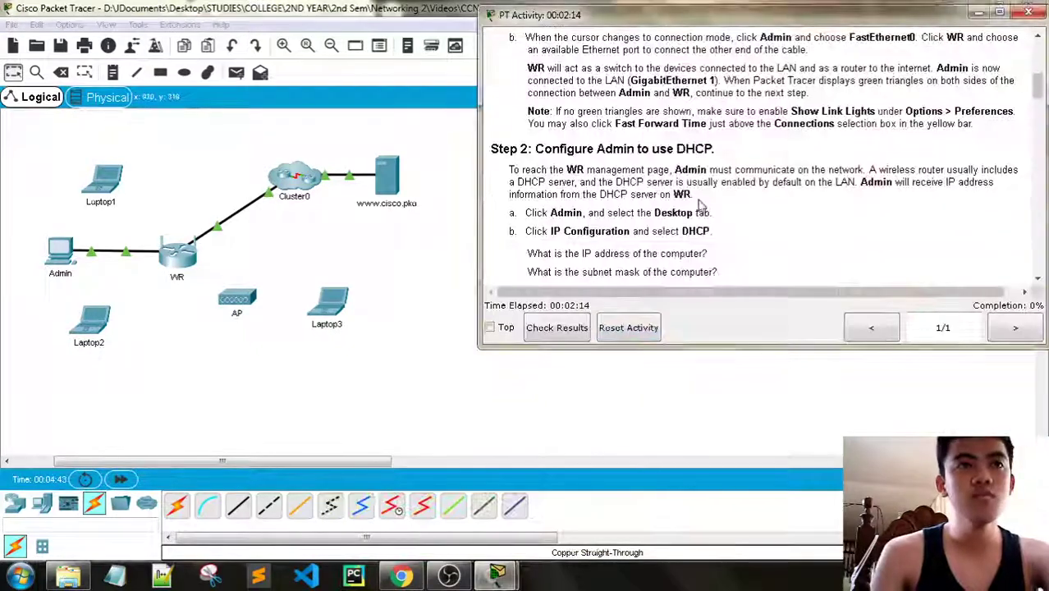
{"action": "scroll", "coordinate": [718, 180], "scroll_direction": "down", "scroll_amount": 1}
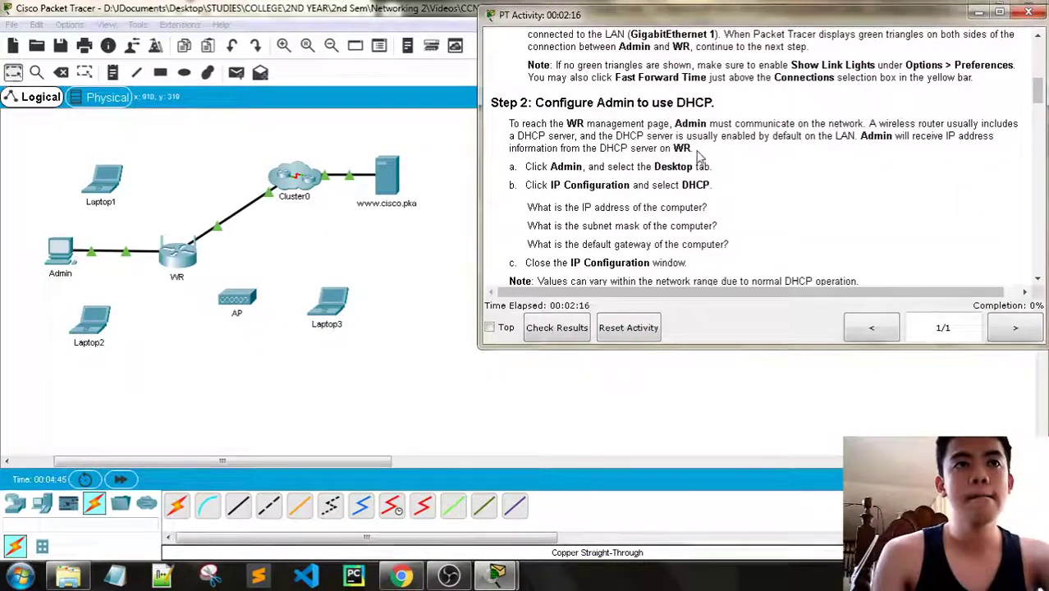
{"action": "scroll", "coordinate": [690, 150], "scroll_direction": "down", "scroll_amount": 1}
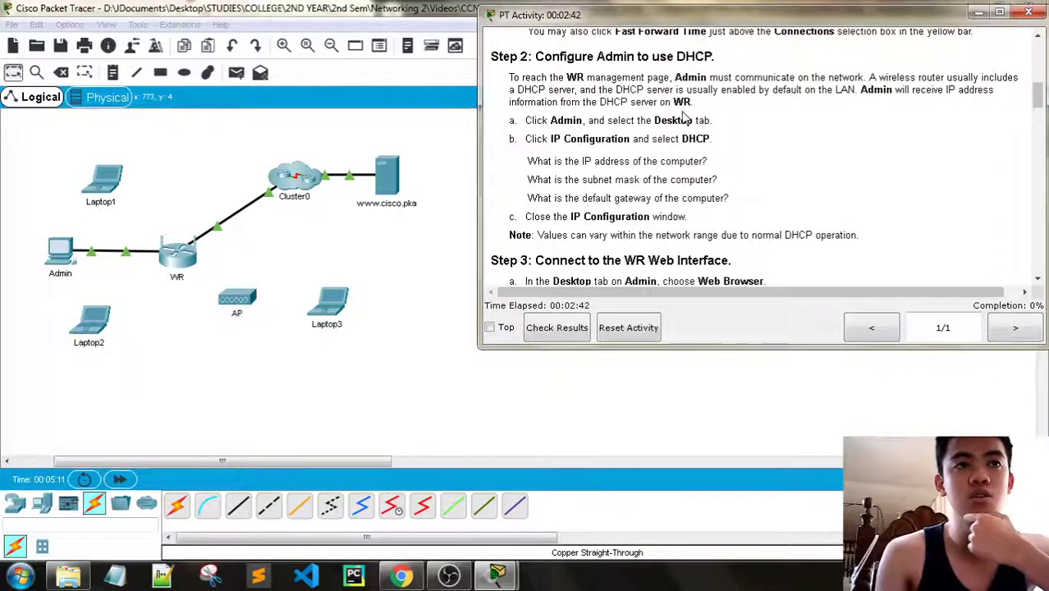
{"action": "left_click", "coordinate": [62, 250]}
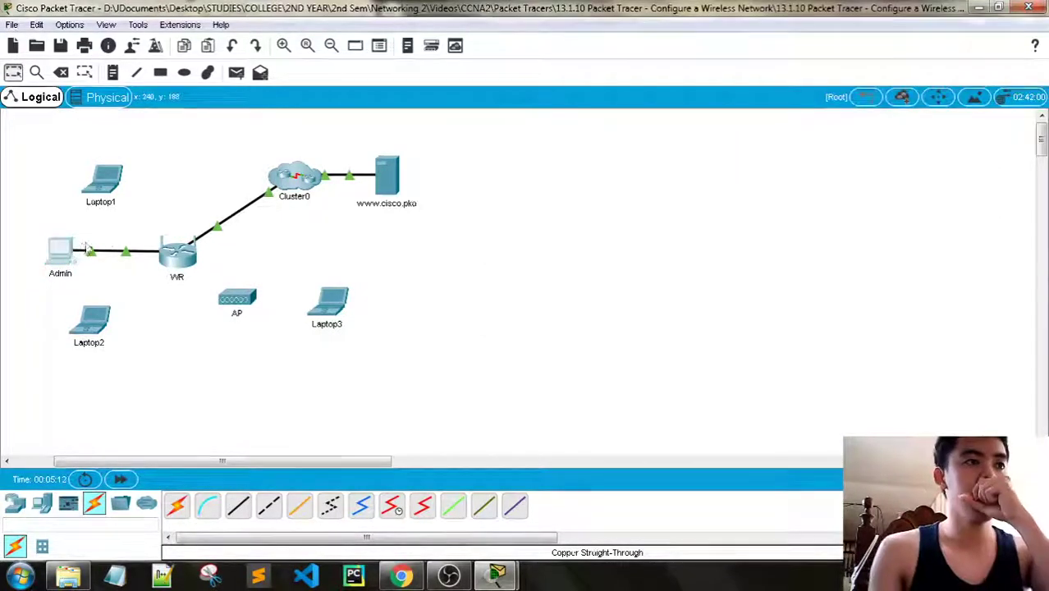
{"action": "left_click", "coordinate": [434, 100]}
{"action": "left_click", "coordinate": [373, 172]}
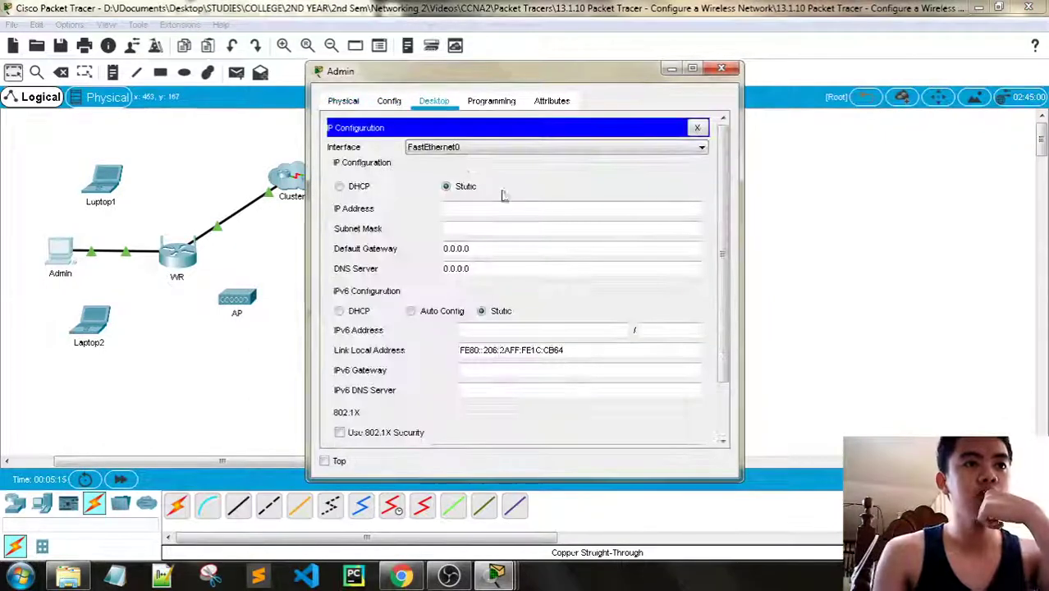
{"action": "left_click", "coordinate": [340, 186]}
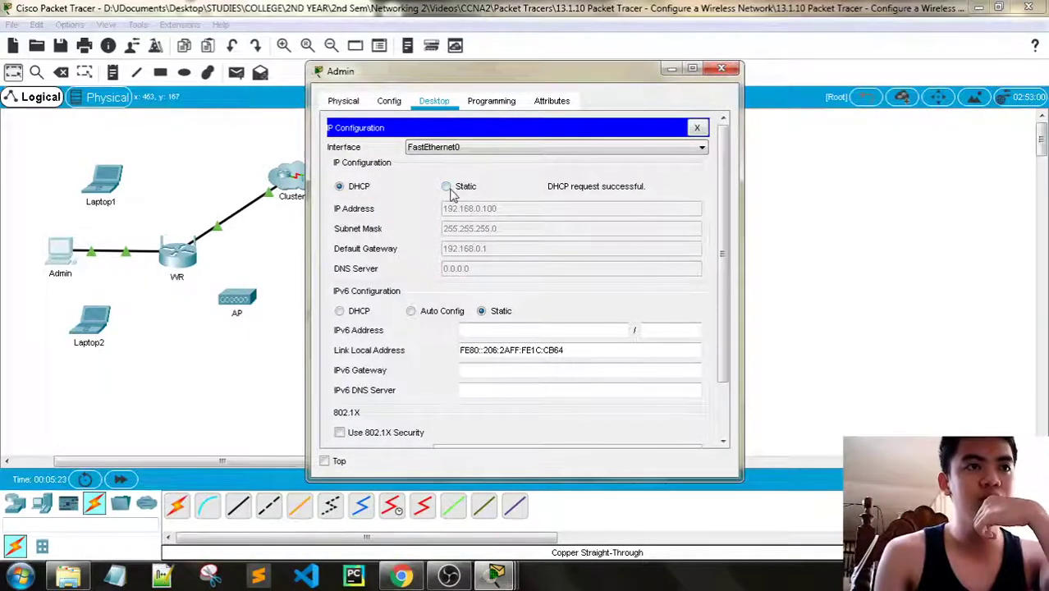
{"action": "left_click", "coordinate": [445, 187]}
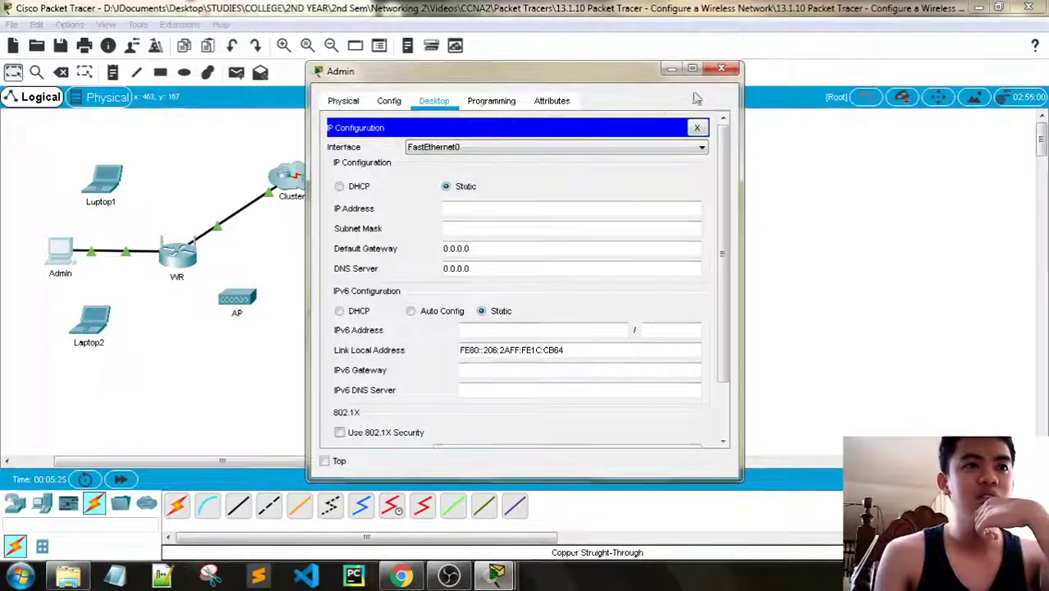
{"action": "key", "text": "alt+F4"}
{"action": "mouse_move", "coordinate": [499, 574]}
{"action": "left_click", "coordinate": [421, 502]}
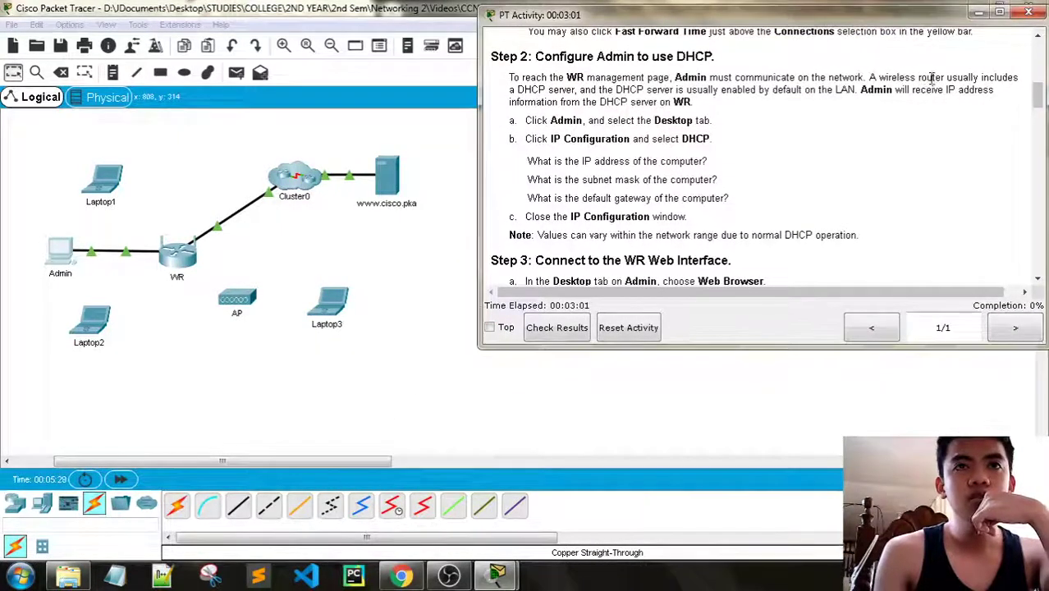
Read the Step 2 DHCP server explanation, then open the Admin PC's configuration window
{"action": "left_click_drag", "start_coordinate": [948, 78], "coordinate": [703, 94]}
{"action": "left_click", "coordinate": [790, 93]}
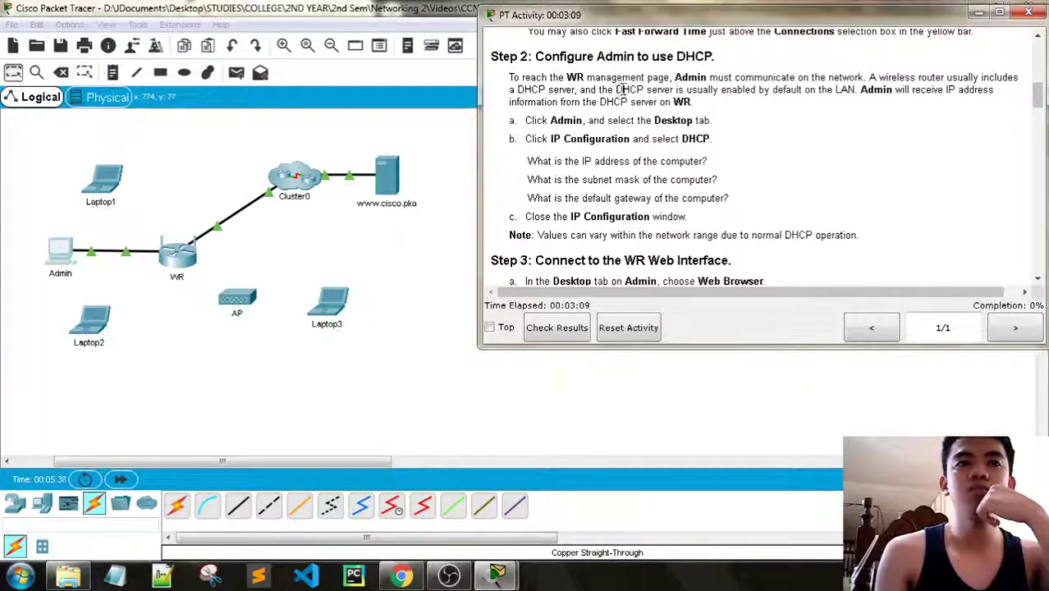
{"action": "left_click_drag", "start_coordinate": [617, 90], "coordinate": [901, 96]}
{"action": "left_click", "coordinate": [906, 98]}
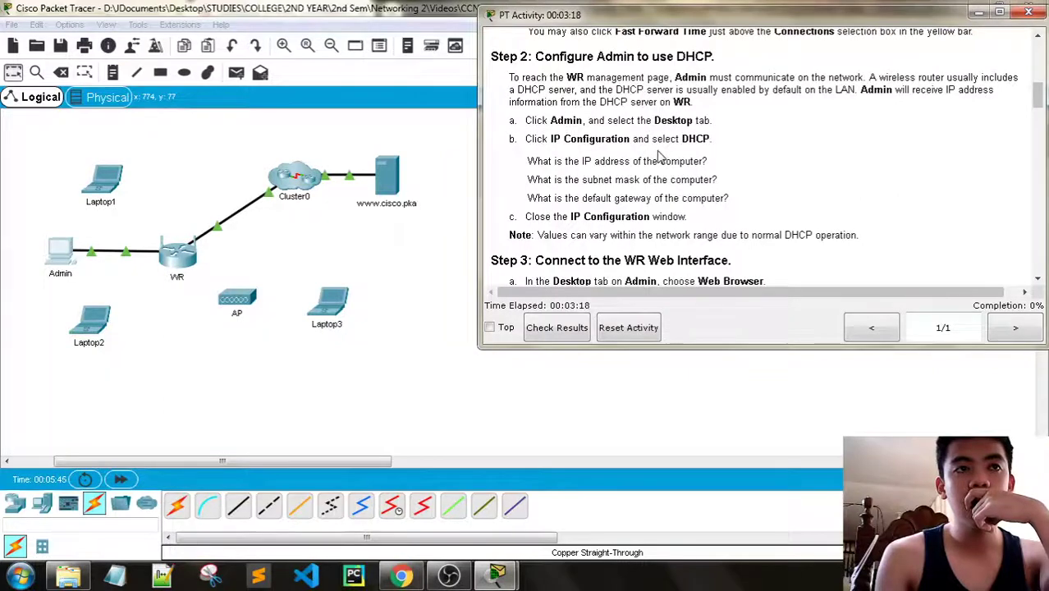
{"action": "scroll", "coordinate": [659, 158], "scroll_direction": "down", "scroll_amount": 1}
{"action": "left_click", "coordinate": [47, 268]}
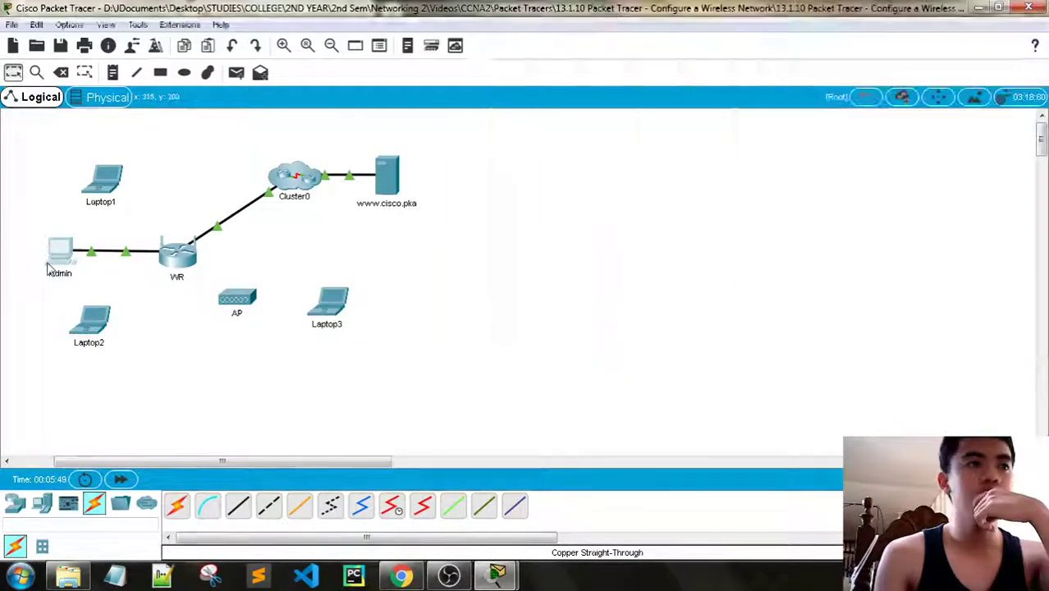
{"action": "left_click", "coordinate": [47, 268]}
Set Admin's IP Configuration to DHCP, receiving 192.168.0.101, mask 255.255.255.0, gateway 192.168.0.1
{"action": "left_click", "coordinate": [386, 176]}
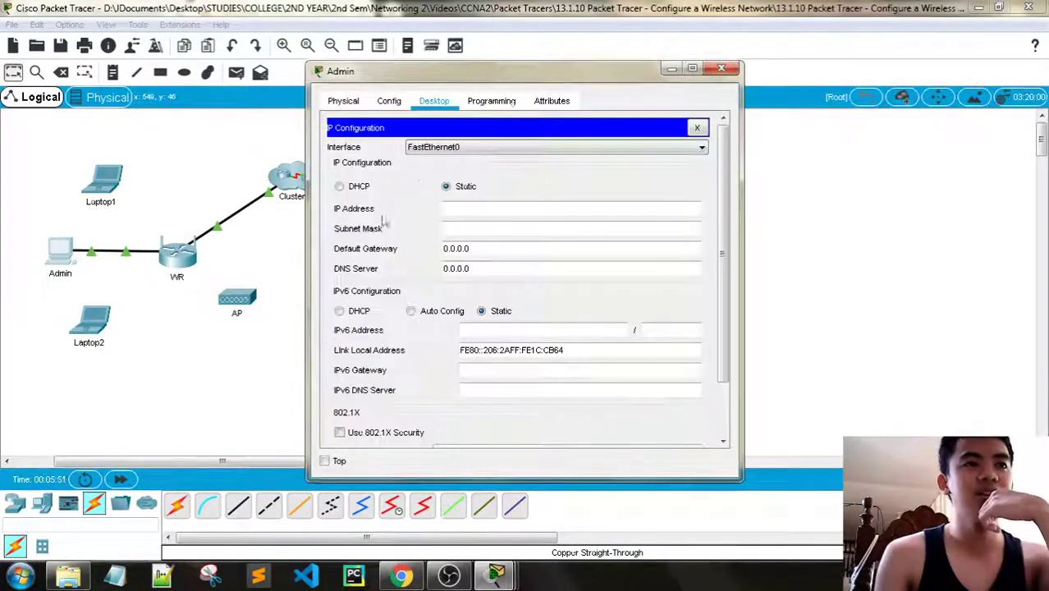
{"action": "left_click", "coordinate": [339, 187]}
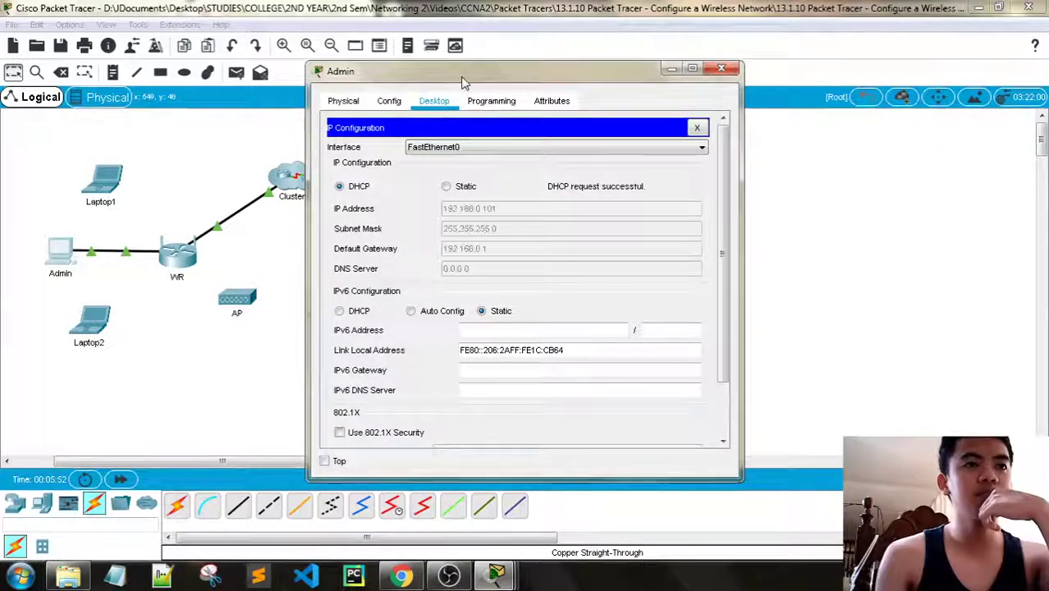
{"action": "left_click_drag", "start_coordinate": [462, 82], "coordinate": [247, 81]}
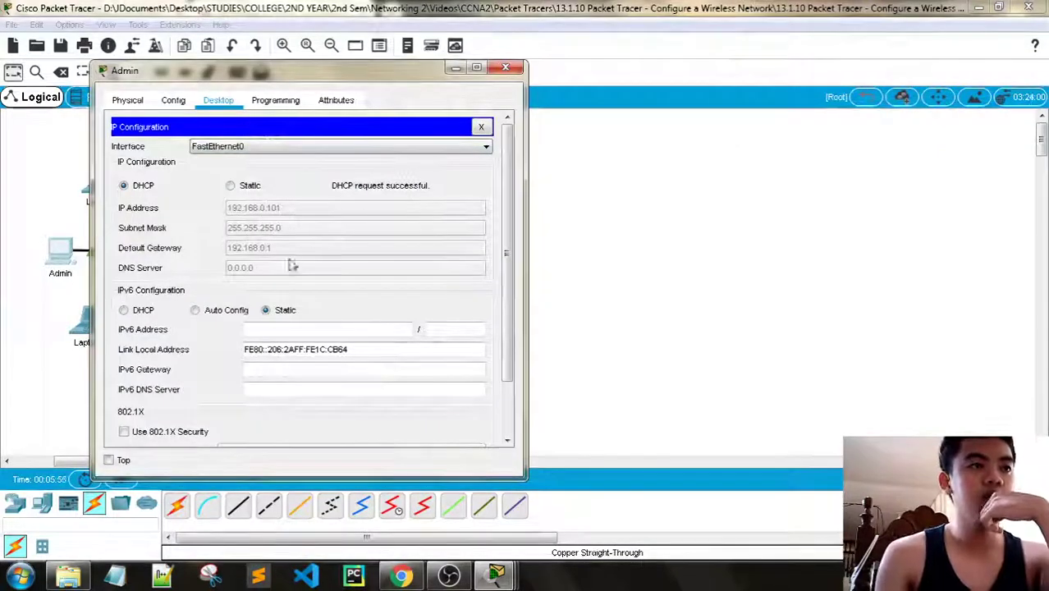
{"action": "mouse_move", "coordinate": [492, 573]}
{"action": "left_click", "coordinate": [333, 492]}
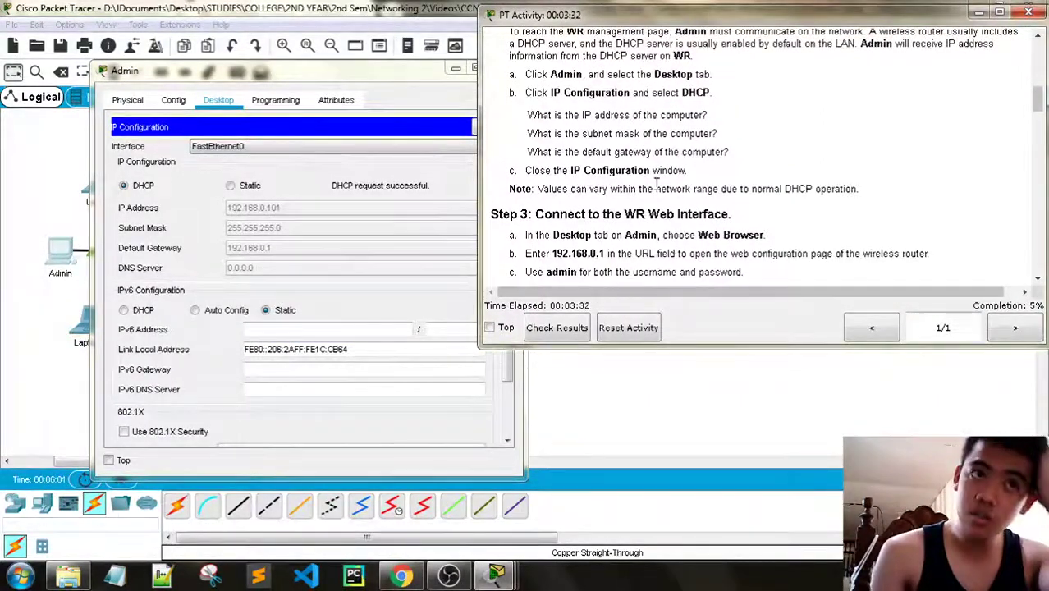
{"action": "scroll", "coordinate": [669, 189], "scroll_direction": "down", "scroll_amount": 1}
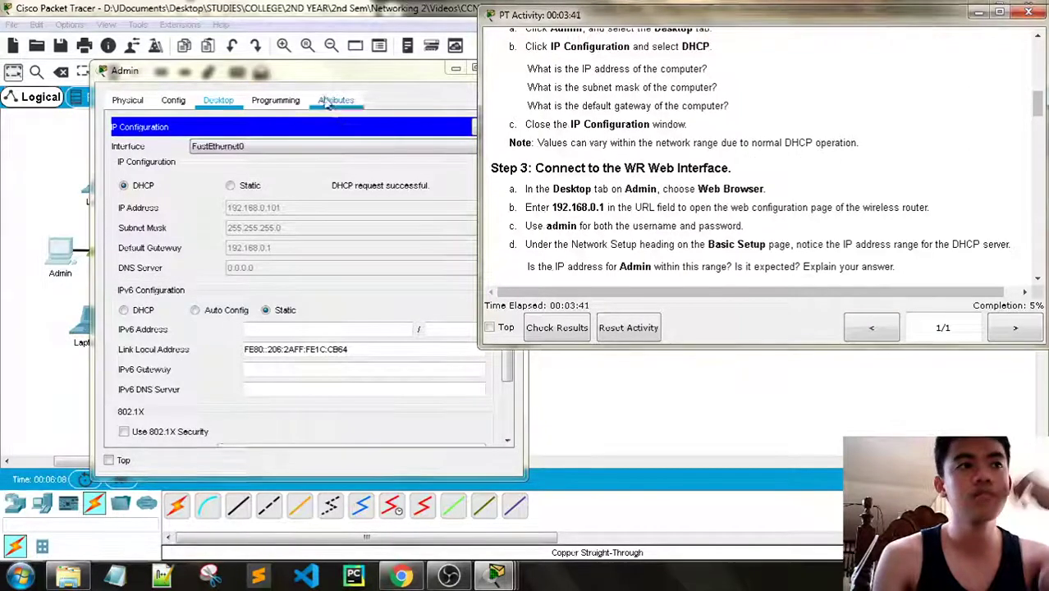
{"action": "left_click_drag", "start_coordinate": [439, 71], "coordinate": [325, 65]}
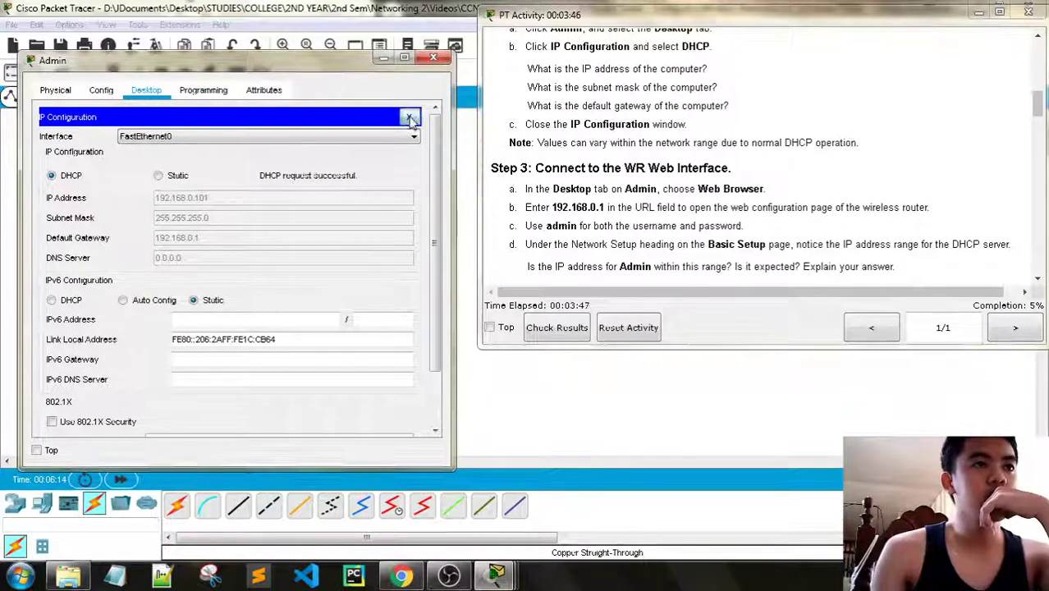
{"action": "left_click", "coordinate": [409, 117]}
In Admin's Web Browser, load 192.168.0.1 to reach WR's Authorization prompt
{"action": "scroll", "coordinate": [244, 431], "scroll_direction": "right", "scroll_amount": 3}
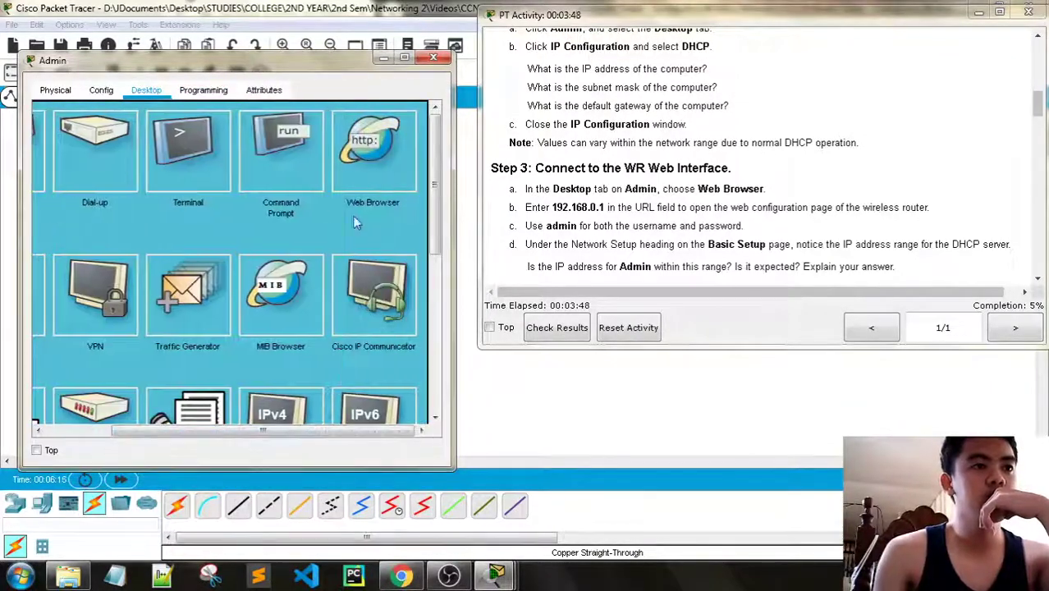
{"action": "left_click", "coordinate": [379, 160]}
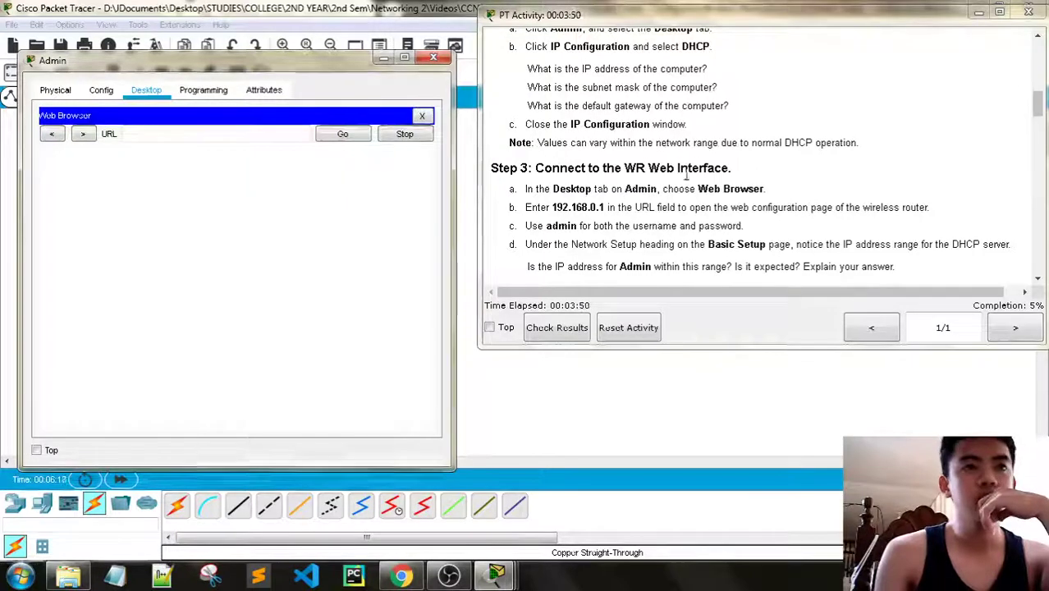
{"action": "scroll", "coordinate": [671, 215], "scroll_direction": "down", "scroll_amount": 1}
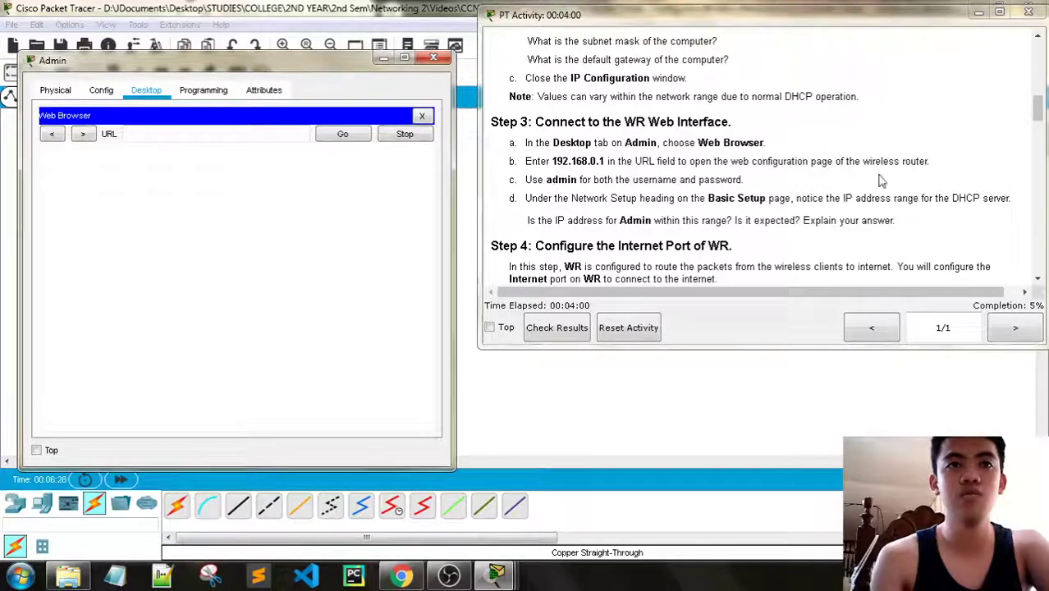
{"action": "scroll", "coordinate": [699, 142], "scroll_direction": "down", "scroll_amount": 1}
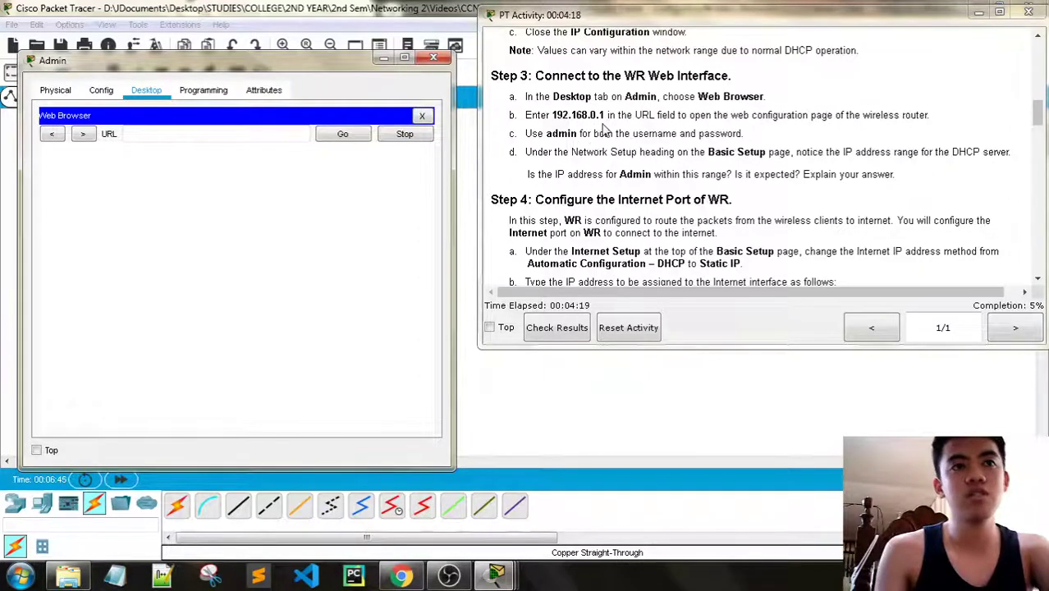
{"action": "left_click", "coordinate": [134, 136]}
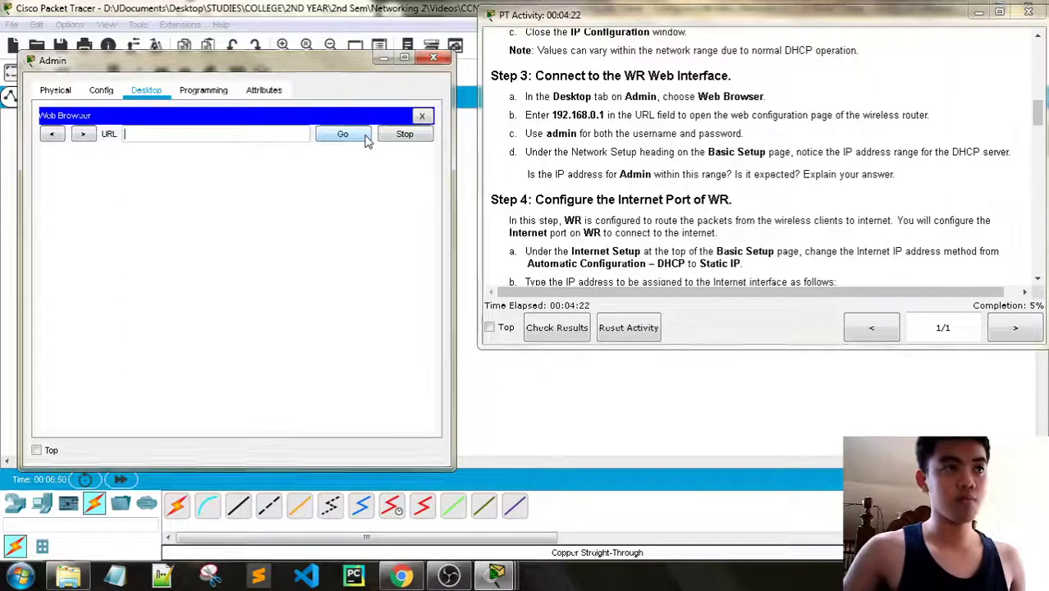
{"action": "type", "text": "192"}
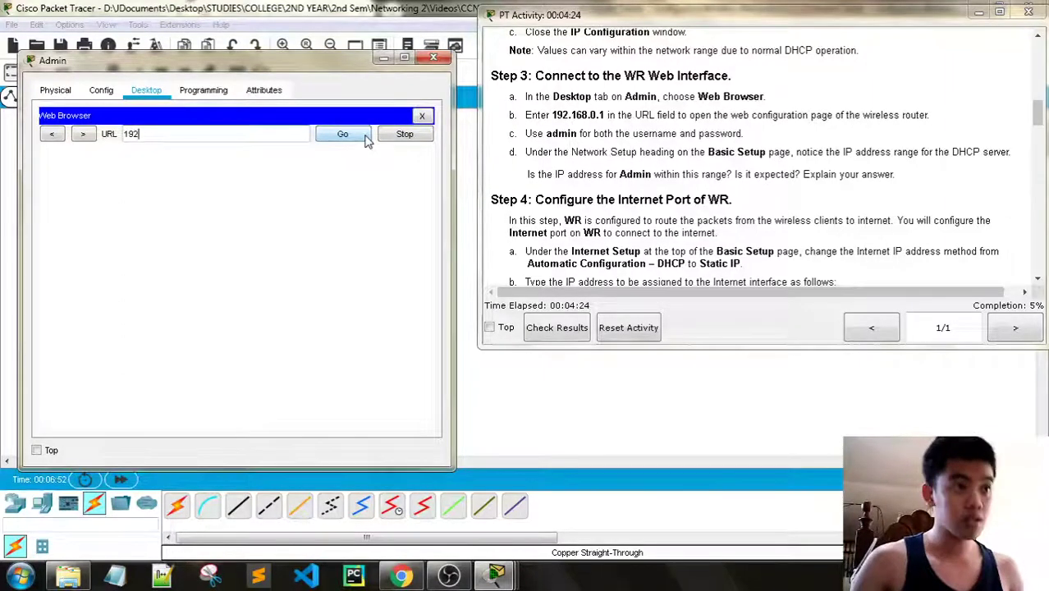
{"action": "type", "text": ".16"}
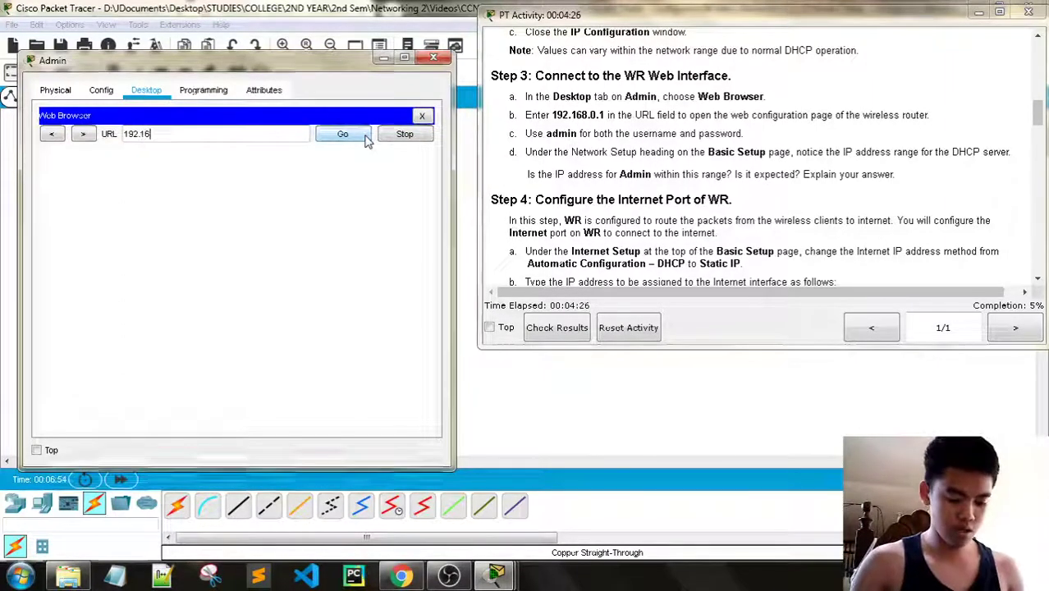
{"action": "type", "text": "8.0.1"}
{"action": "left_click", "coordinate": [367, 136]}
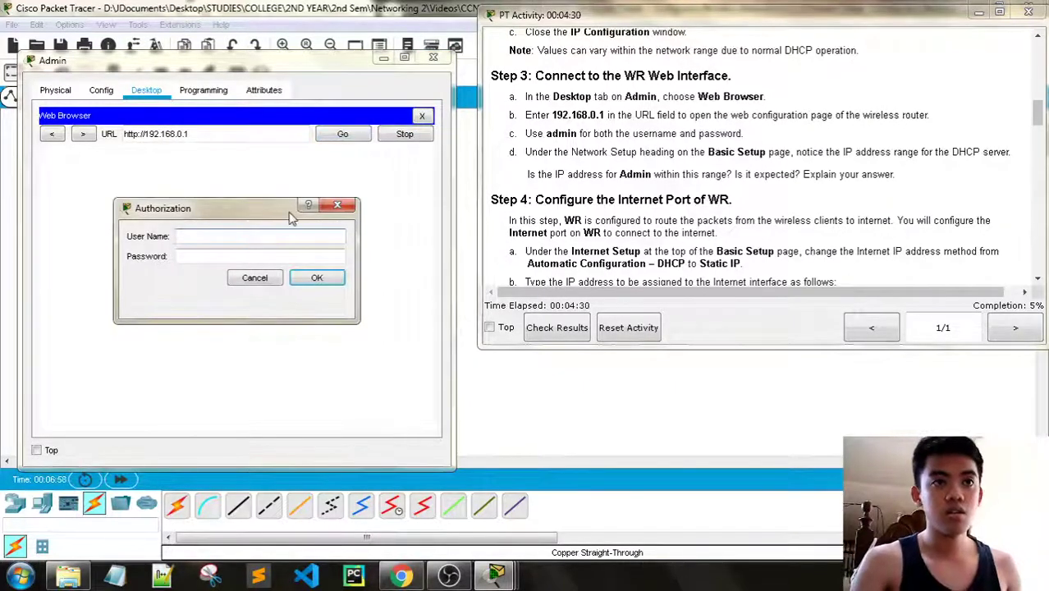
Log in to WR's web page with username admin and password admin
{"action": "type", "text": "admin"}
{"action": "key", "text": "Tab"}
{"action": "type", "text": "adm"}
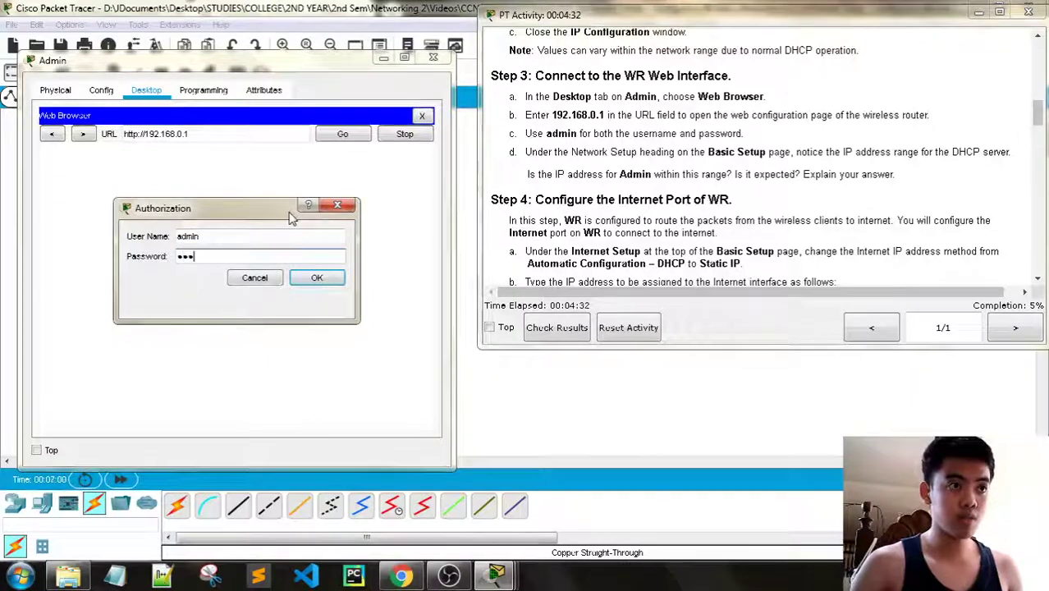
{"action": "type", "text": "in"}
{"action": "key", "text": "Return"}
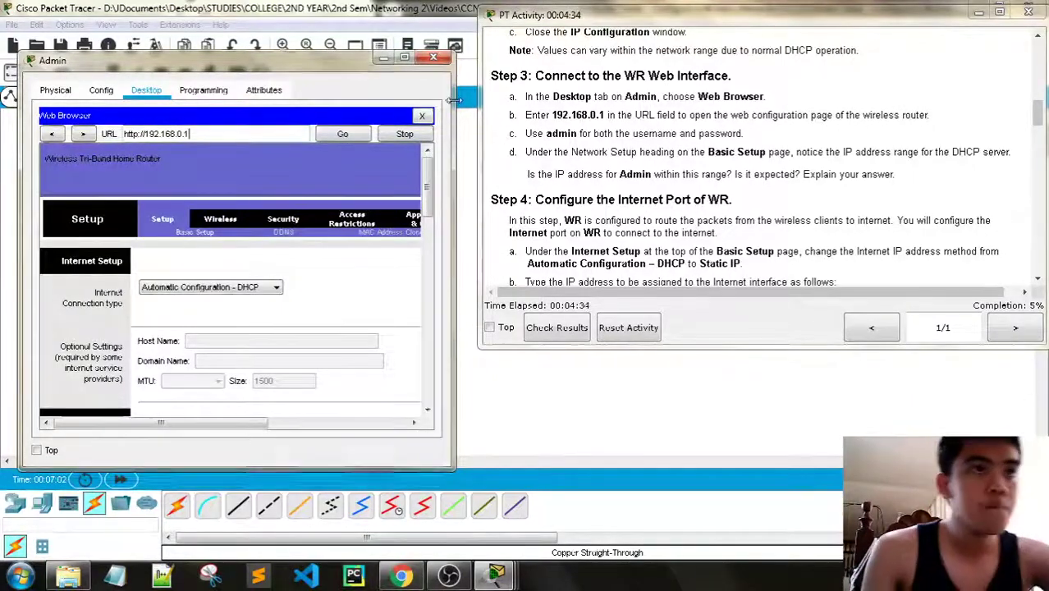
Scroll to Network Setup to check the DHCP range 192.168.0.100 to 149
{"action": "mouse_move", "coordinate": [451, 102]}
{"action": "left_mouse_down"}
{"action": "mouse_move", "coordinate": [480, 103]}
{"action": "mouse_move", "coordinate": [468, 103]}
{"action": "left_mouse_up"}
{"action": "scroll", "coordinate": [308, 213], "scroll_direction": "down", "scroll_amount": 3}
{"action": "scroll", "coordinate": [307, 214], "scroll_direction": "down", "scroll_amount": 5}
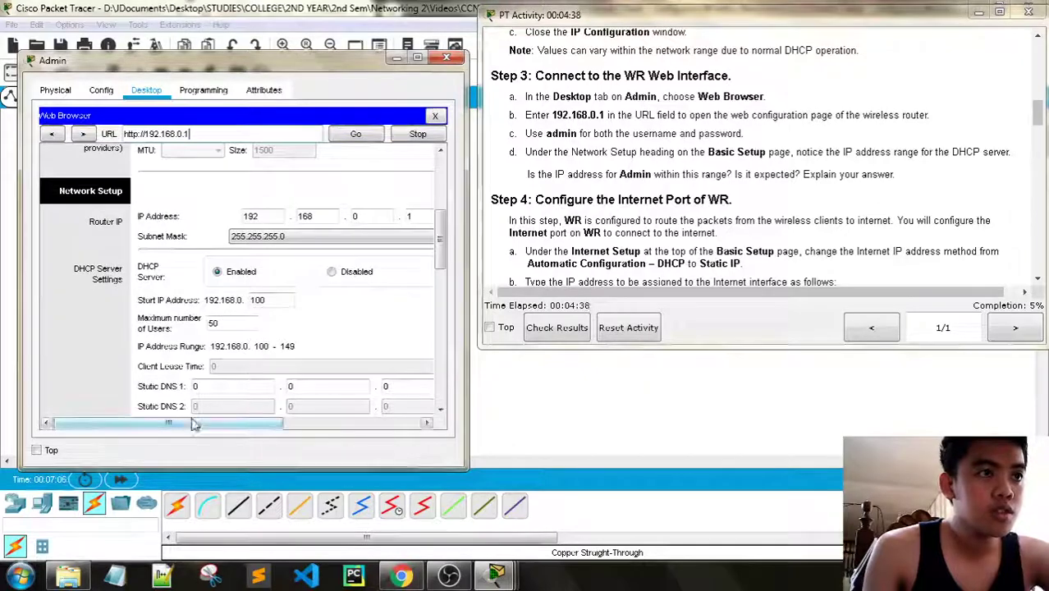
{"action": "left_click_drag", "start_coordinate": [194, 423], "coordinate": [232, 427]}
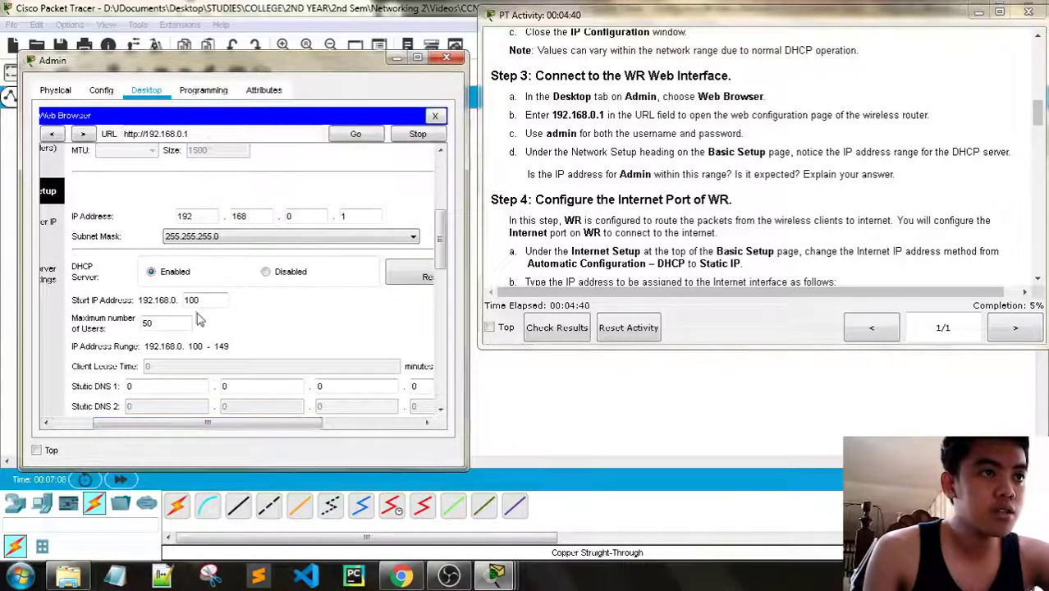
{"action": "scroll", "coordinate": [132, 263], "scroll_direction": "down", "scroll_amount": 1}
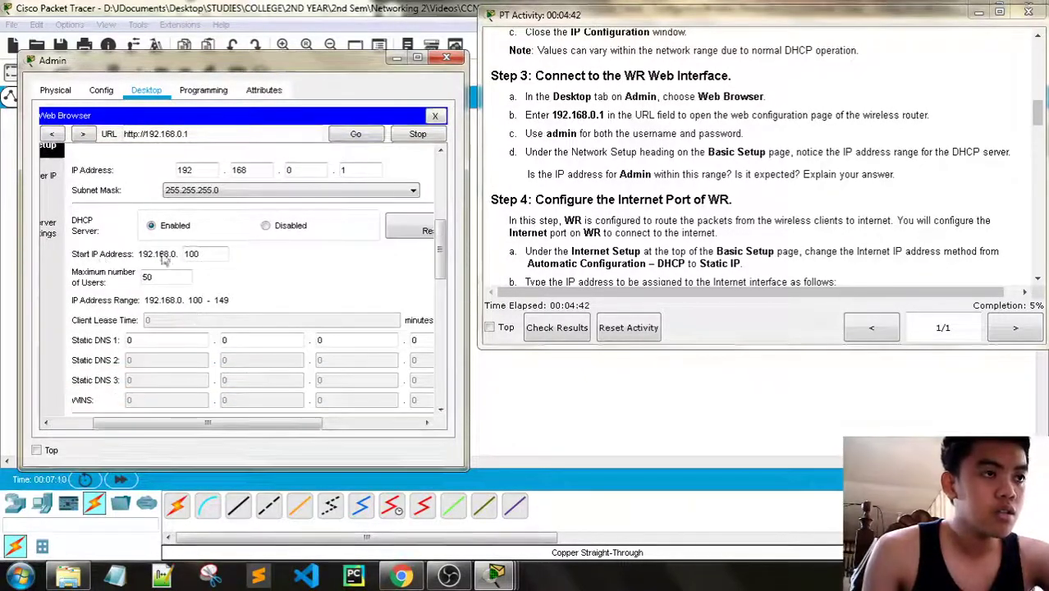
{"action": "scroll", "coordinate": [666, 197], "scroll_direction": "down", "scroll_amount": 1}
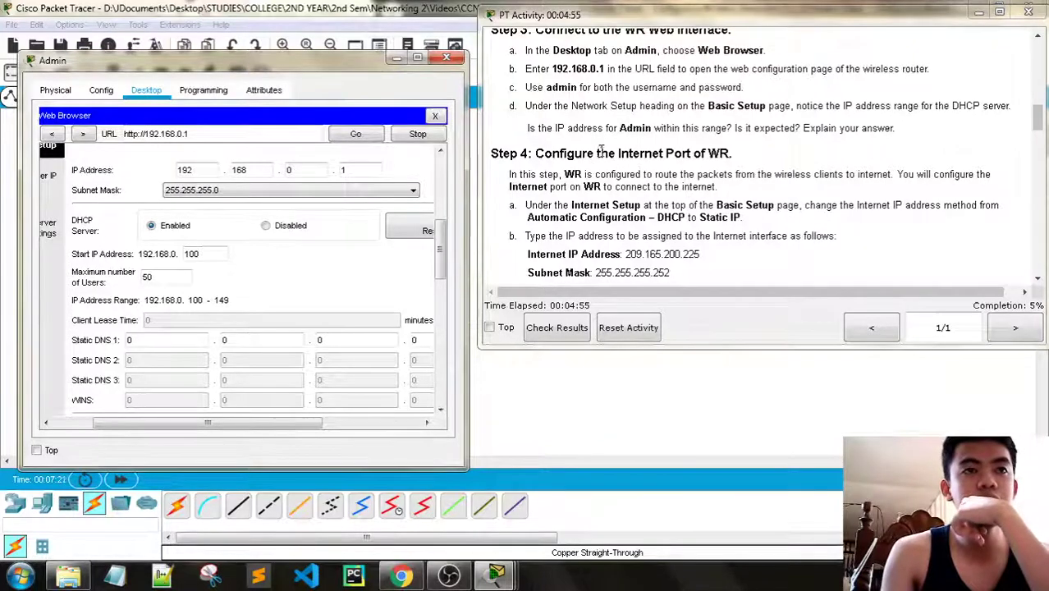
{"action": "scroll", "coordinate": [640, 153], "scroll_direction": "down", "scroll_amount": 1}
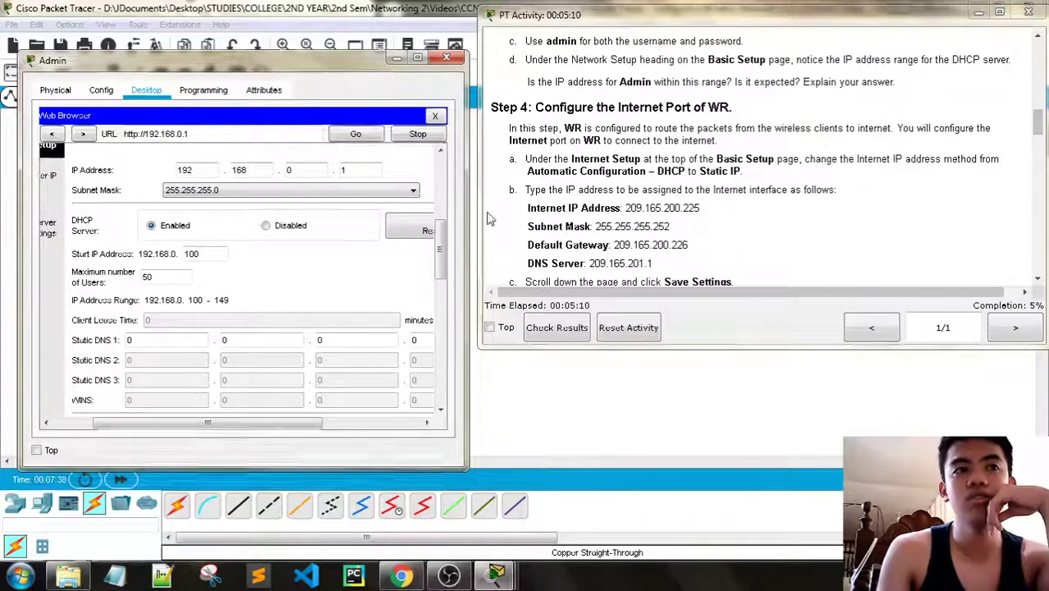
{"action": "scroll", "coordinate": [433, 259], "scroll_direction": "up", "scroll_amount": 5}
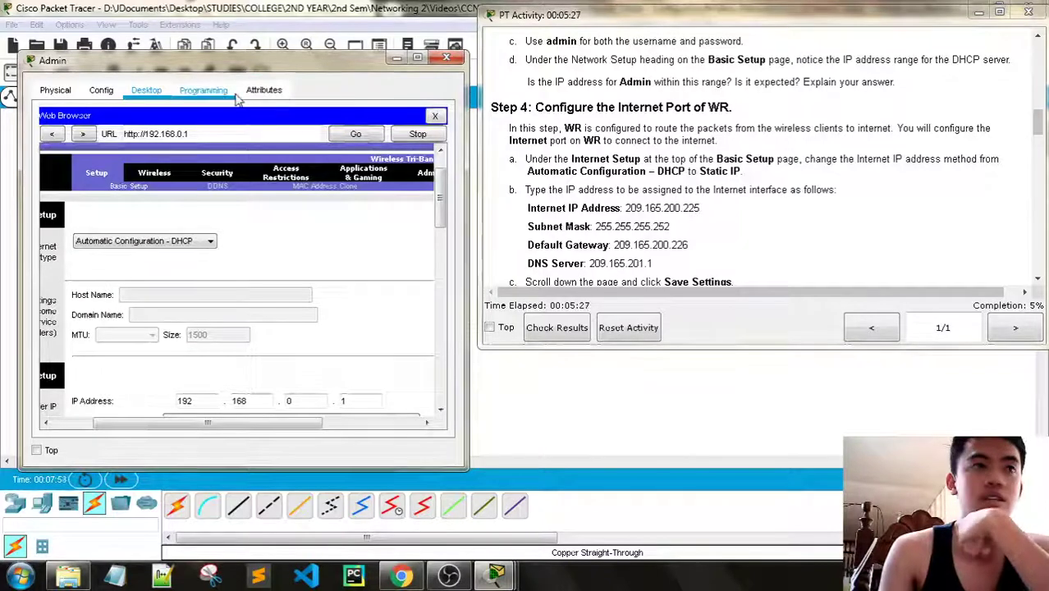
{"action": "left_click_drag", "start_coordinate": [250, 66], "coordinate": [301, 57]}
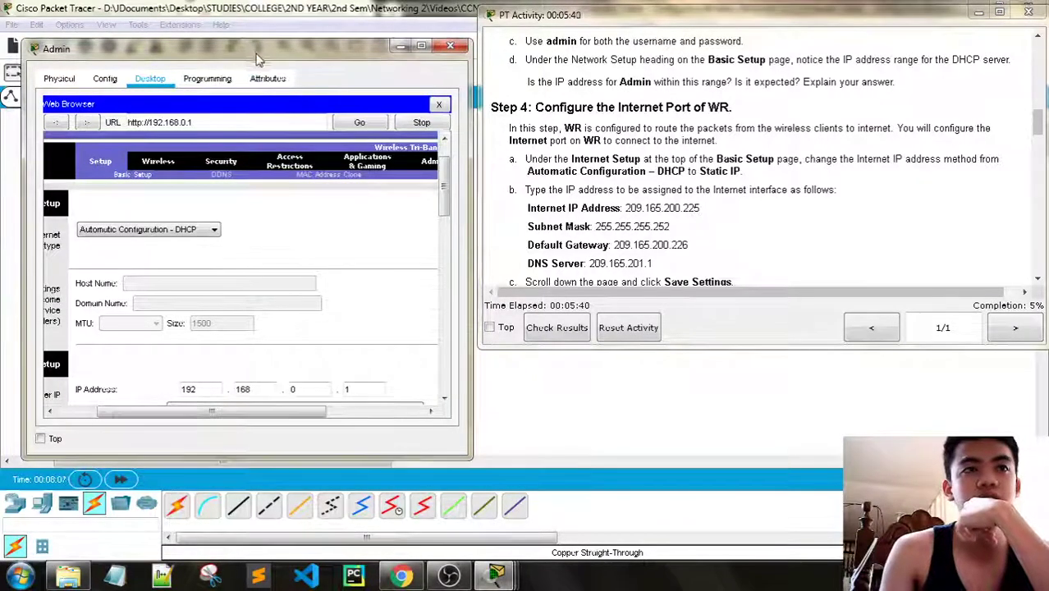
{"action": "left_click_drag", "start_coordinate": [258, 51], "coordinate": [270, 324]}
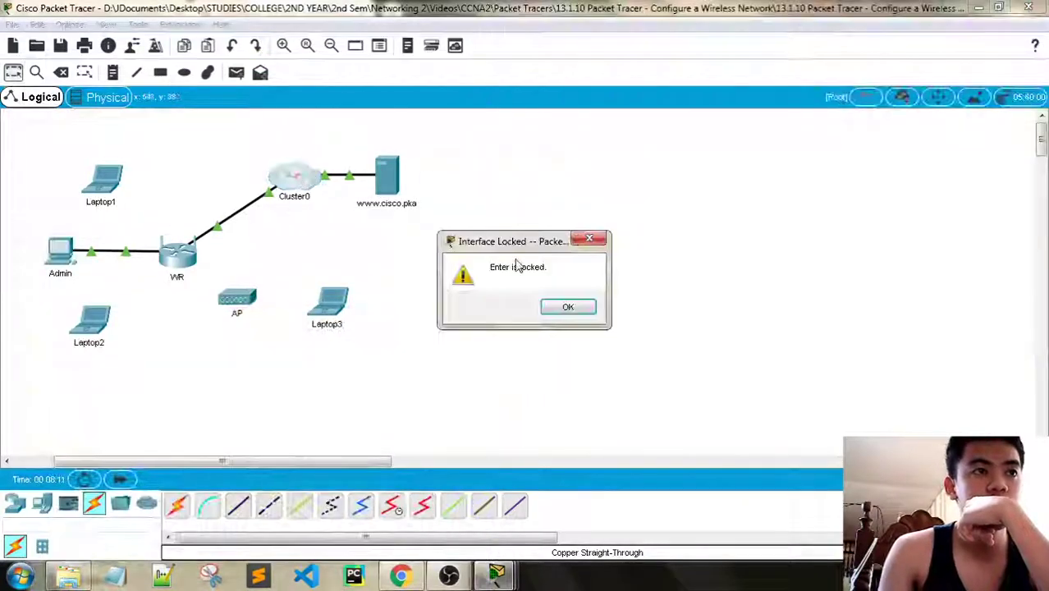
{"action": "left_click", "coordinate": [568, 307]}
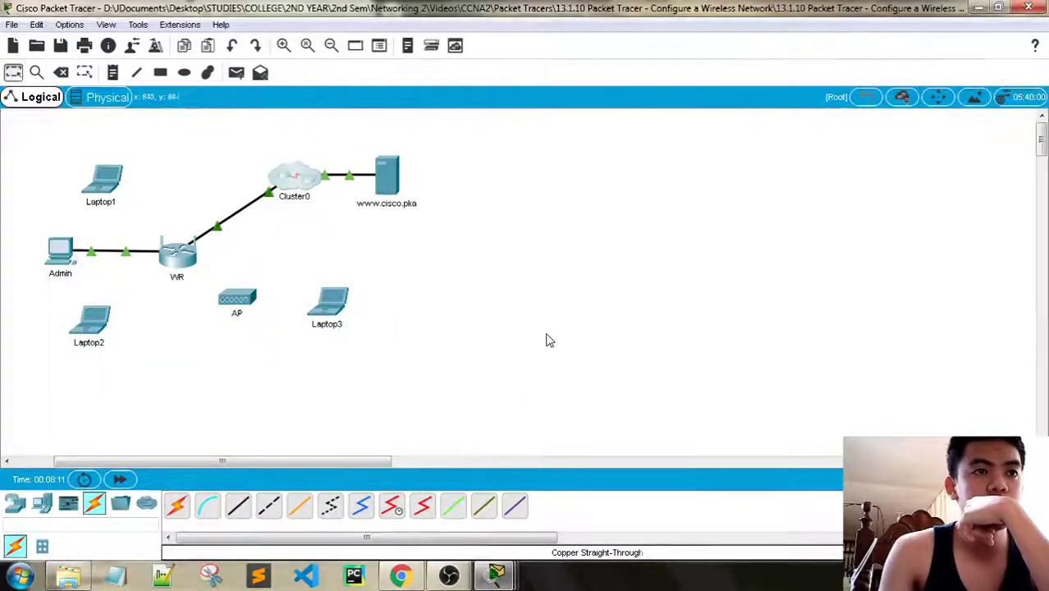
{"action": "mouse_move", "coordinate": [495, 575]}
{"action": "left_click", "coordinate": [336, 492]}
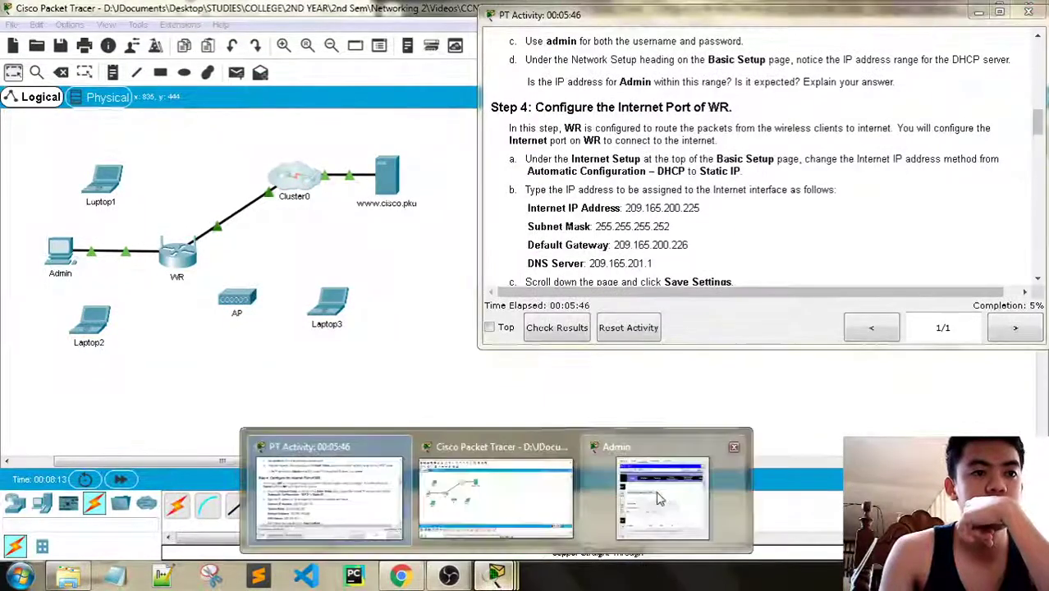
{"action": "left_click", "coordinate": [665, 492]}
{"action": "left_click_drag", "start_coordinate": [265, 327], "coordinate": [275, 73]}
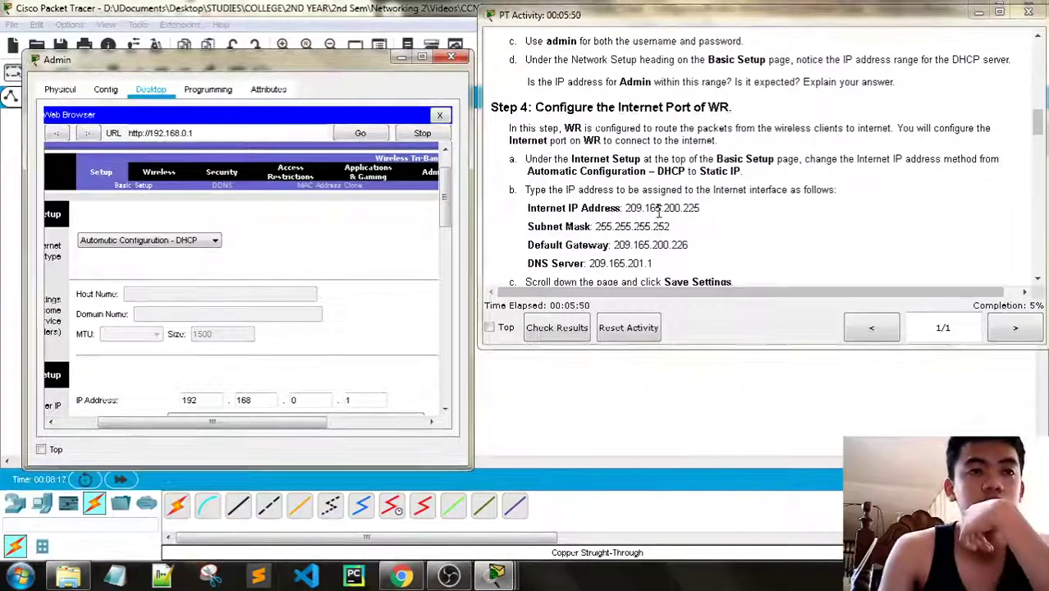
Switch WR's Internet connection to Static IP with address 209.165.200.225 and mask 255.255.255.252
{"action": "scroll", "coordinate": [648, 215], "scroll_direction": "down", "scroll_amount": 1}
{"action": "left_click", "coordinate": [187, 240]}
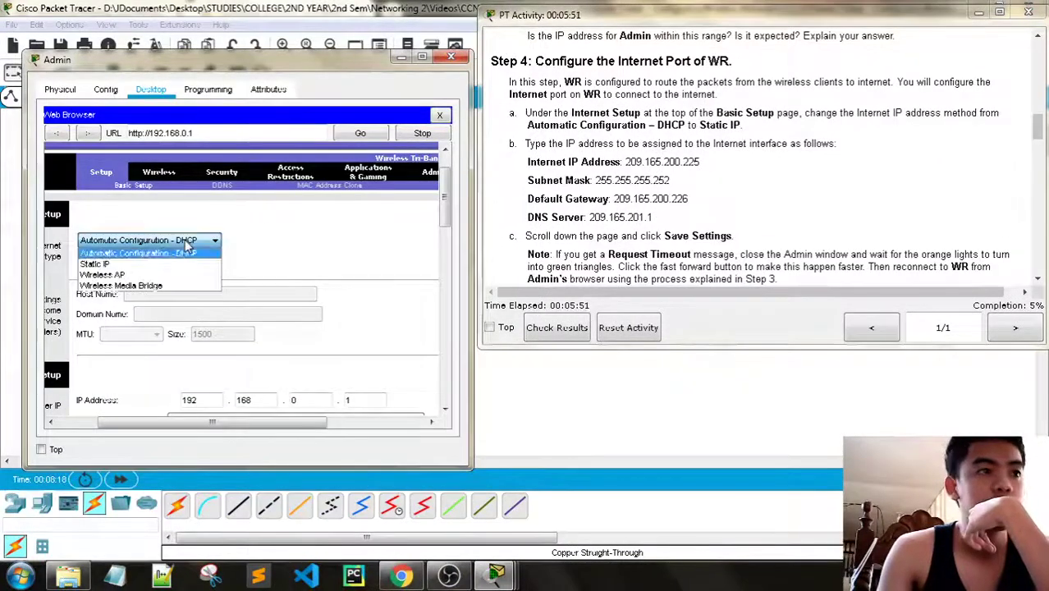
{"action": "left_click", "coordinate": [111, 265]}
{"action": "scroll", "coordinate": [347, 287], "scroll_direction": "down", "scroll_amount": 3}
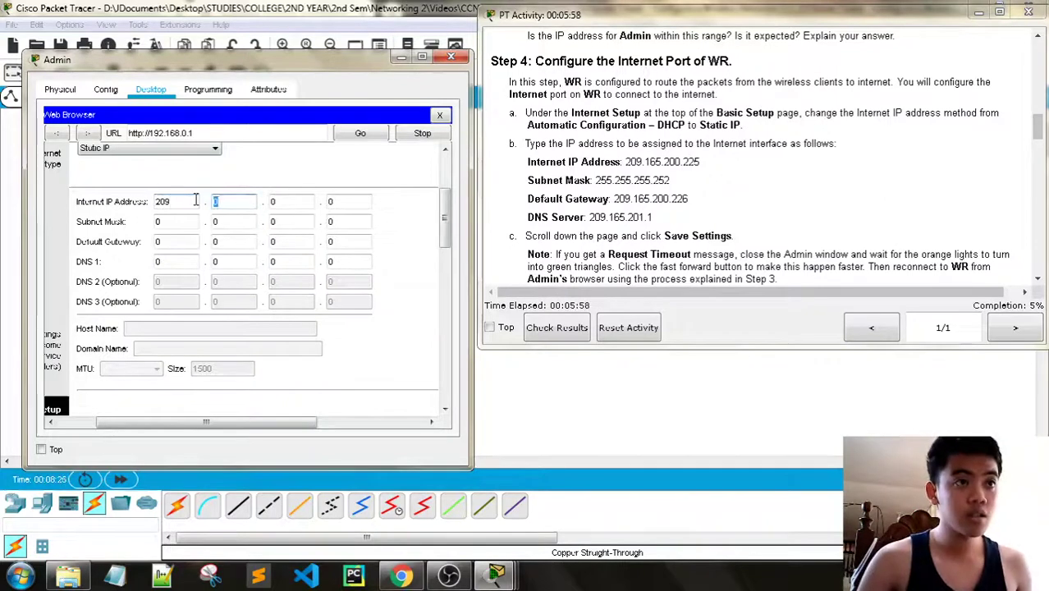
{"action": "type", "text": "165"}
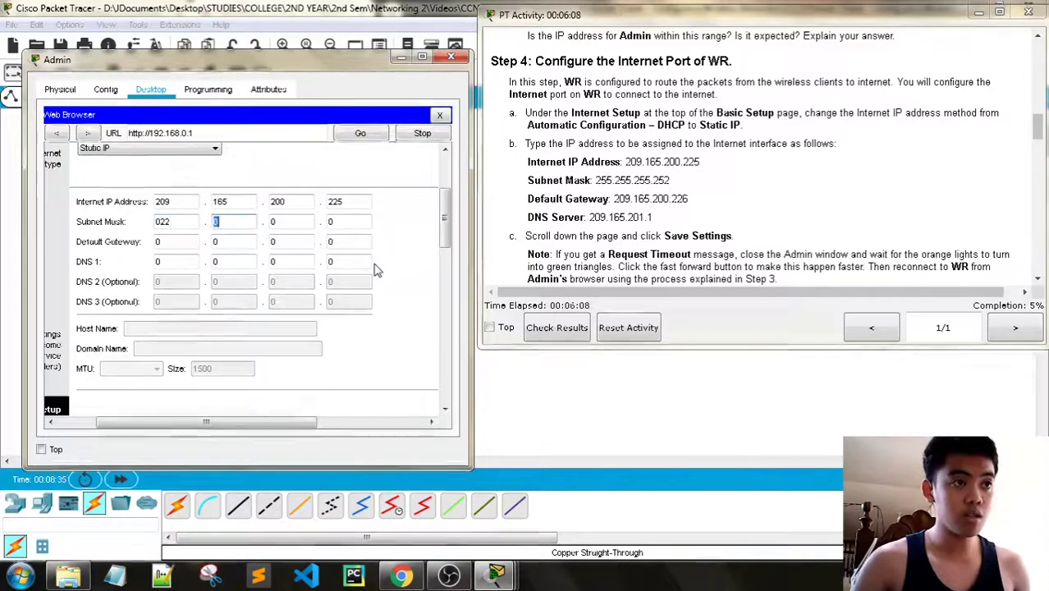
{"action": "key", "text": "Tab"}
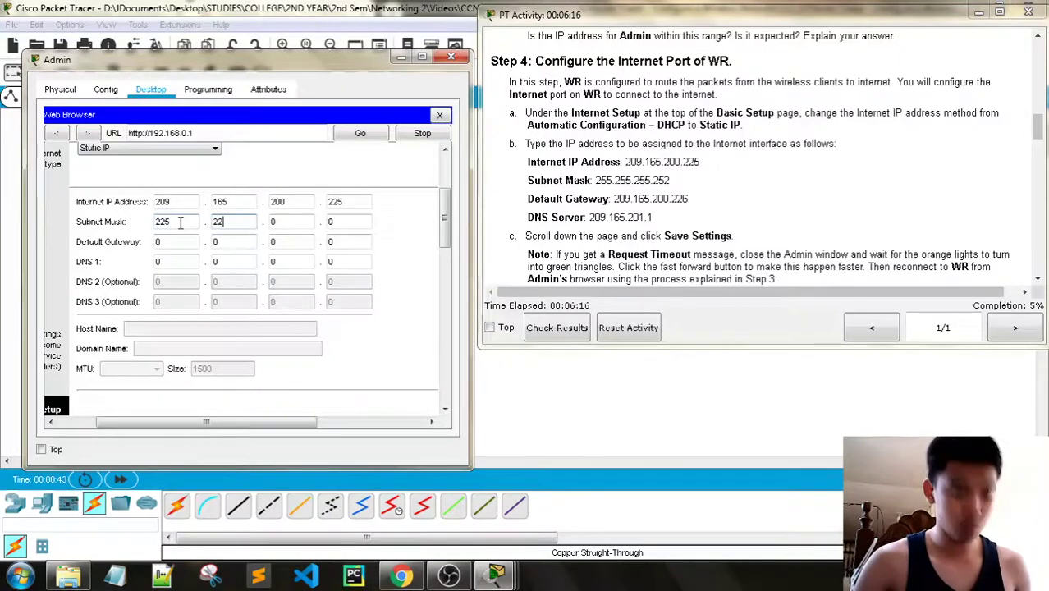
{"action": "type", "text": "255"}
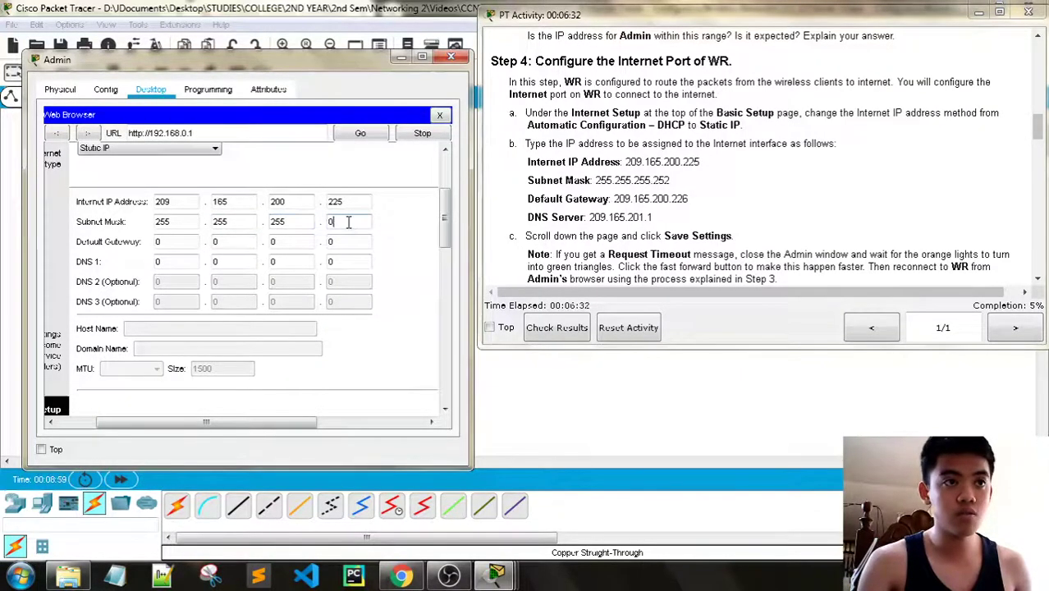
{"action": "key", "text": "BackSpace"}
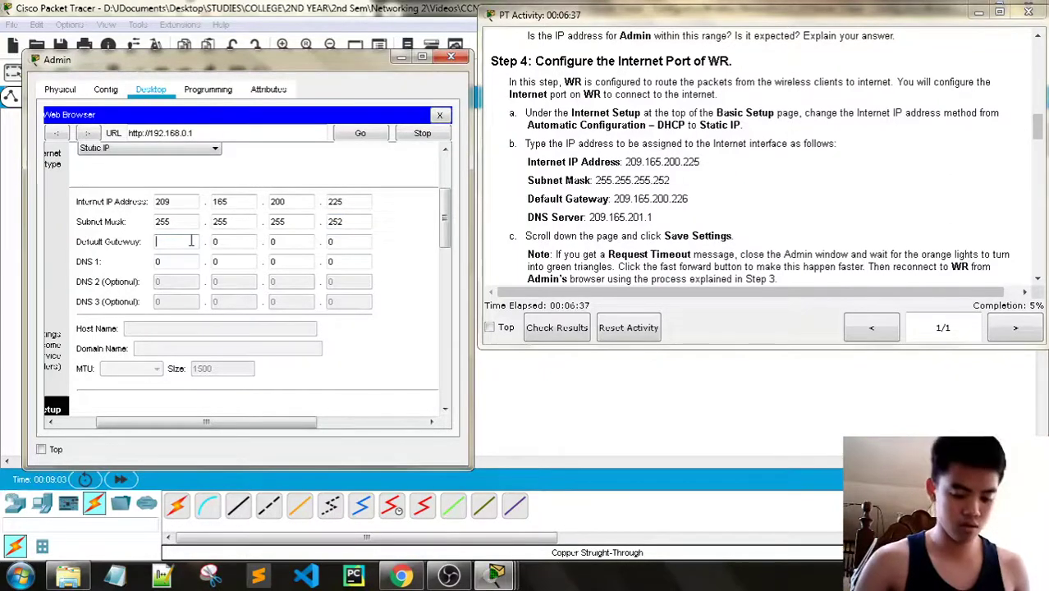
{"action": "type", "text": "1"}
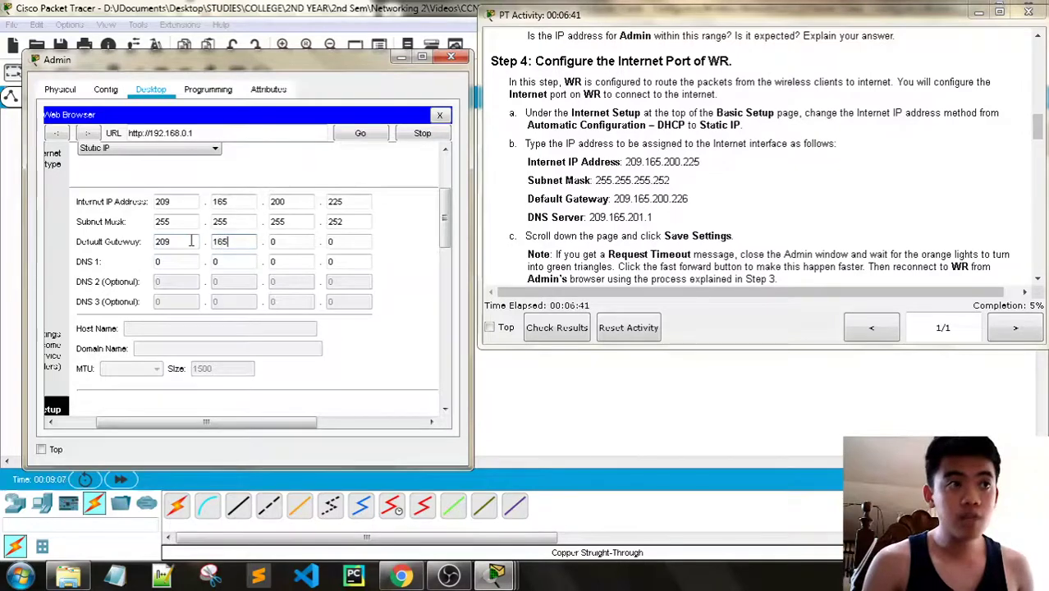
{"action": "type", "text": "65"}
Enter default gateway 209.165.200.226 and DNS 1 209.165.201.1
{"action": "key", "text": "Tab"}
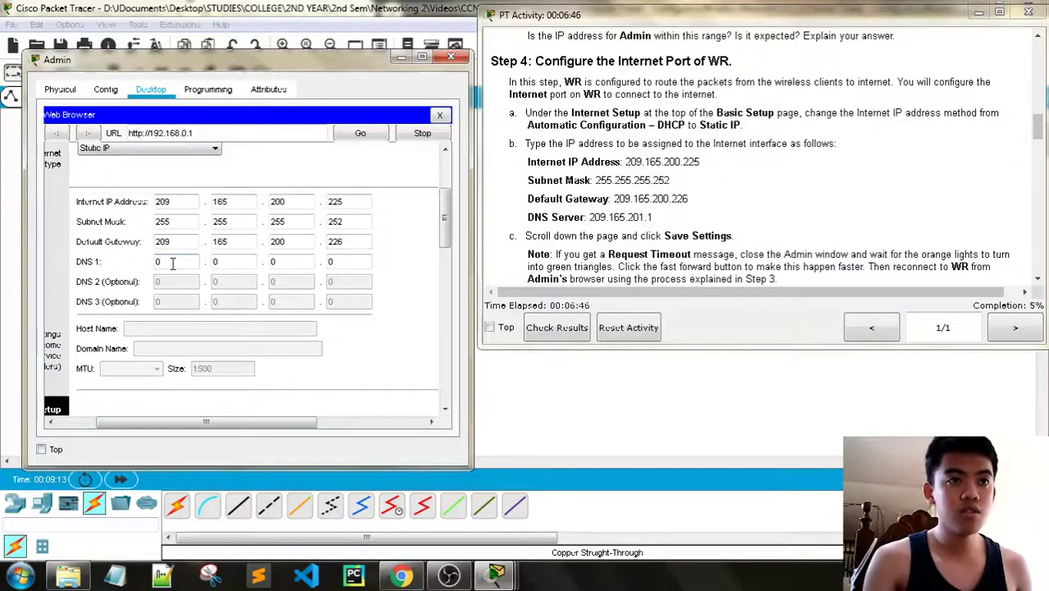
{"action": "key", "text": "Tab"}
{"action": "type", "text": "1"}
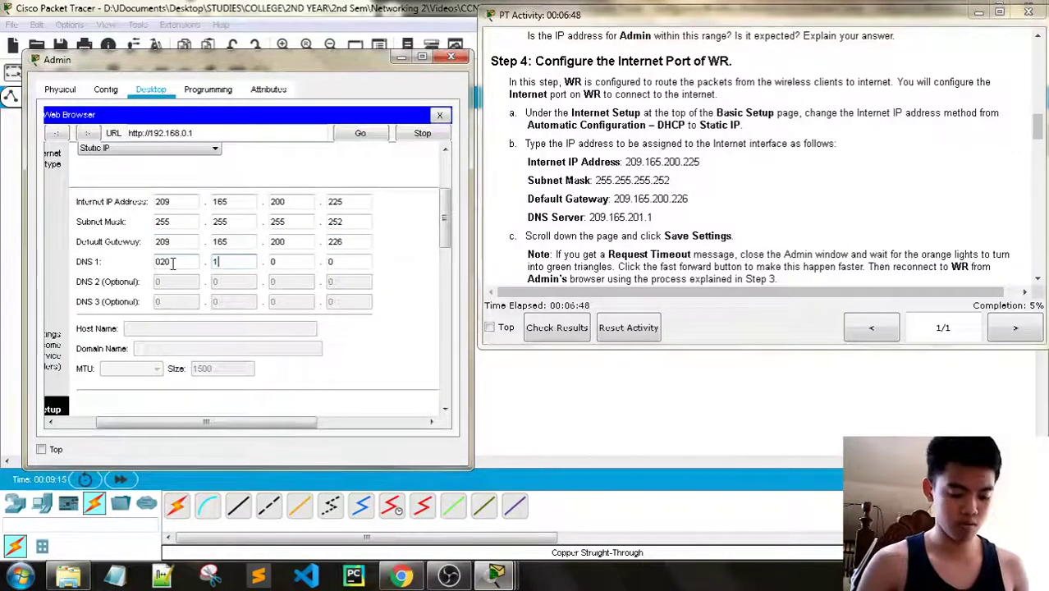
{"action": "type", "text": "65"}
{"action": "key", "text": "Tab"}
{"action": "type", "text": "201"}
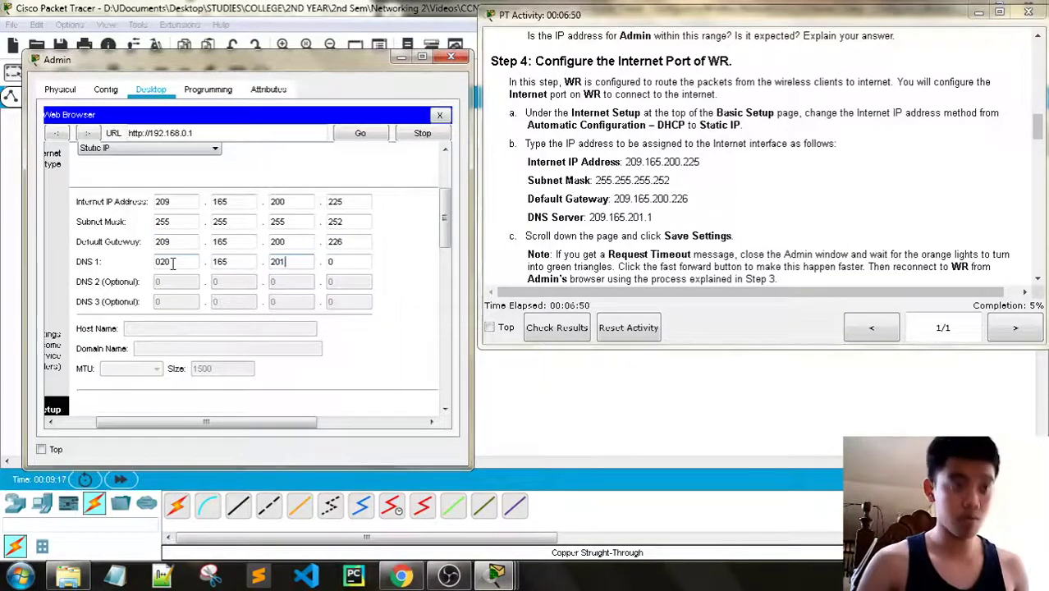
{"action": "key", "text": "Tab"}
{"action": "type", "text": "1"}
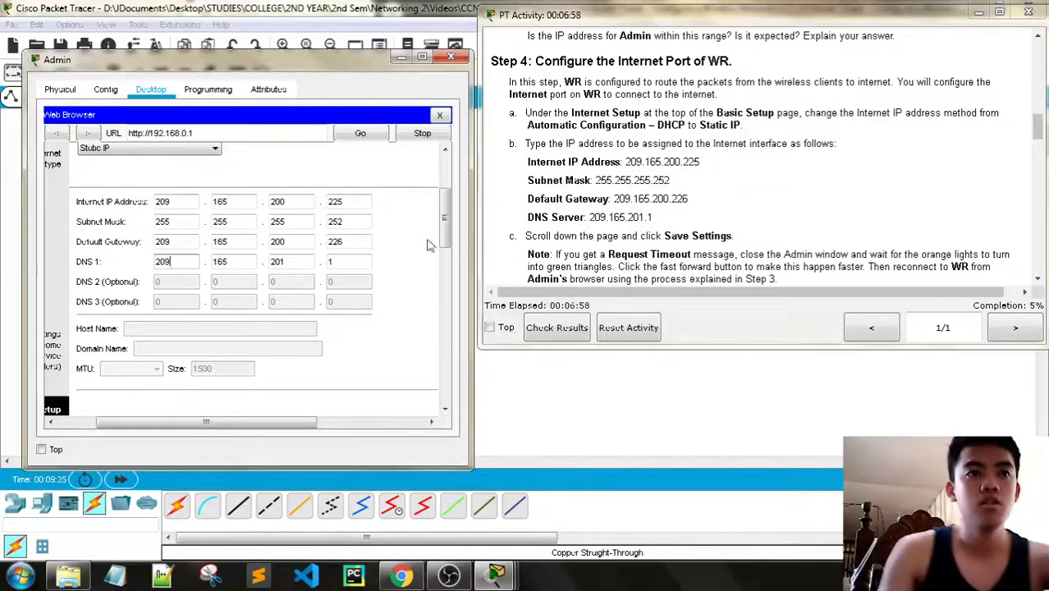
{"action": "scroll", "coordinate": [628, 236], "scroll_direction": "down", "scroll_amount": 1}
{"action": "scroll", "coordinate": [385, 274], "scroll_direction": "down", "scroll_amount": 5}
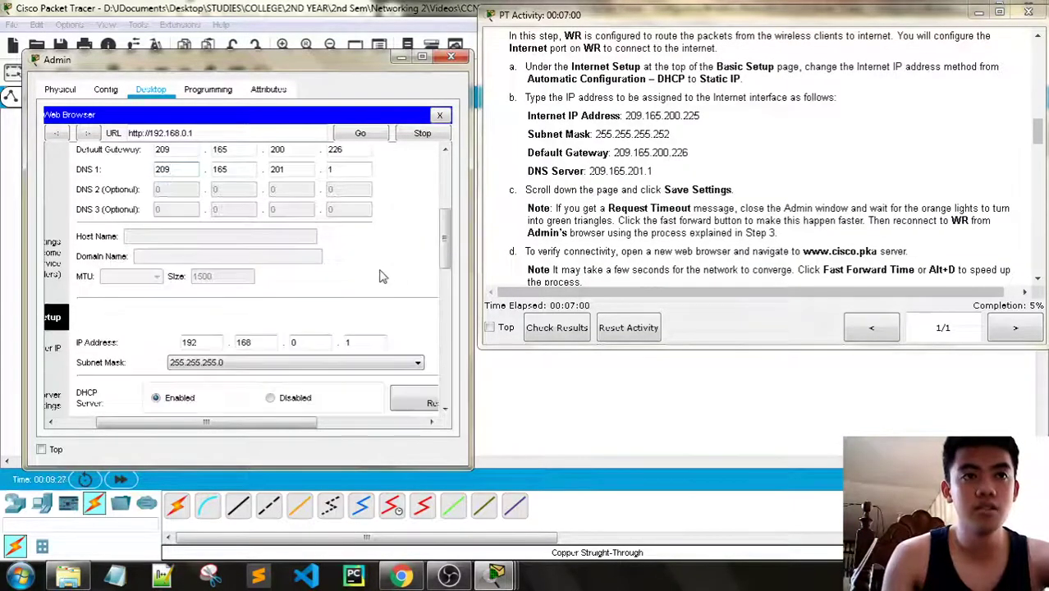
Save WR's new Internet settings and move the Admin window down to reveal the topology
{"action": "scroll", "coordinate": [386, 275], "scroll_direction": "down", "scroll_amount": 10}
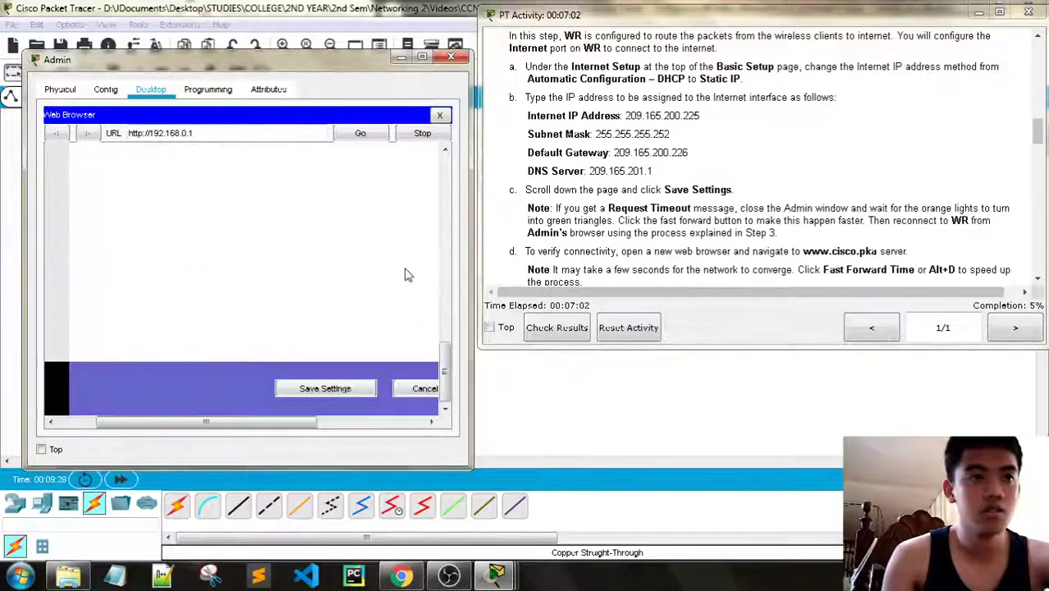
{"action": "left_click", "coordinate": [343, 387]}
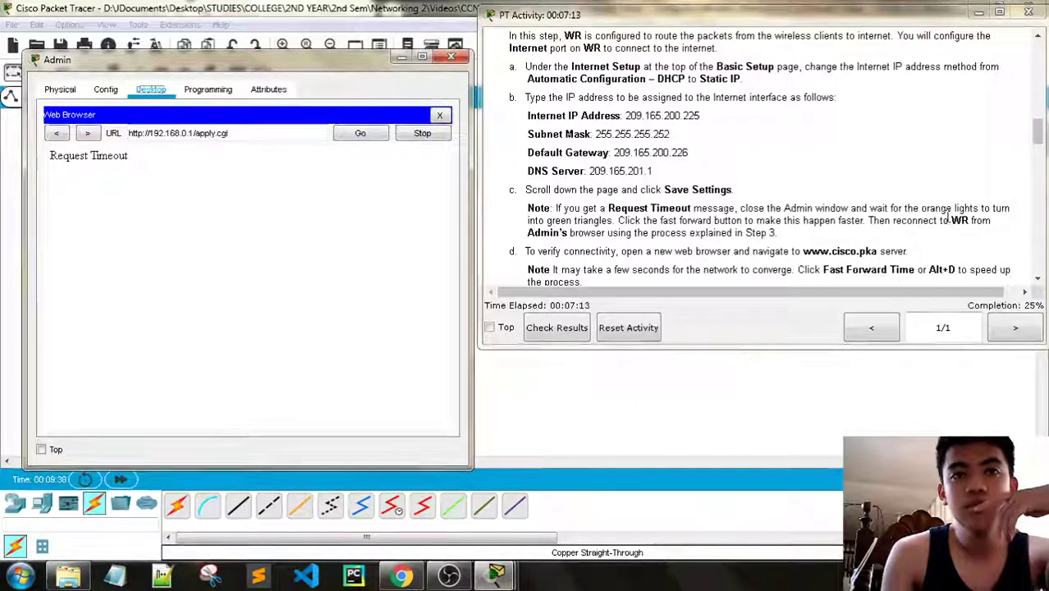
{"action": "left_click_drag", "start_coordinate": [229, 53], "coordinate": [261, 331]}
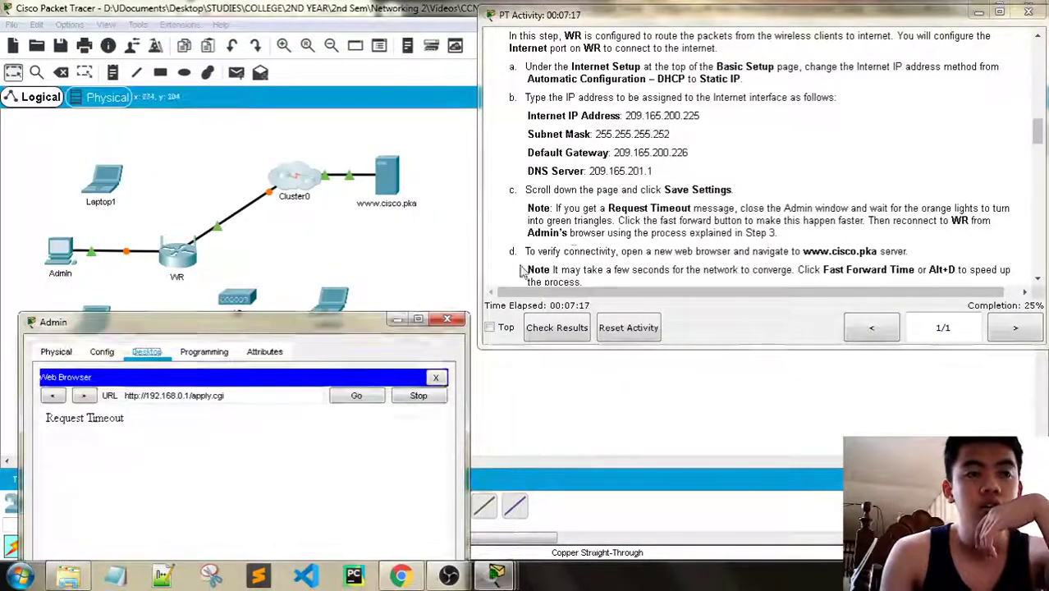
Fast-forward the simulation time, then bring Admin's browser back up with its URL field focused
{"action": "left_click", "coordinate": [399, 320]}
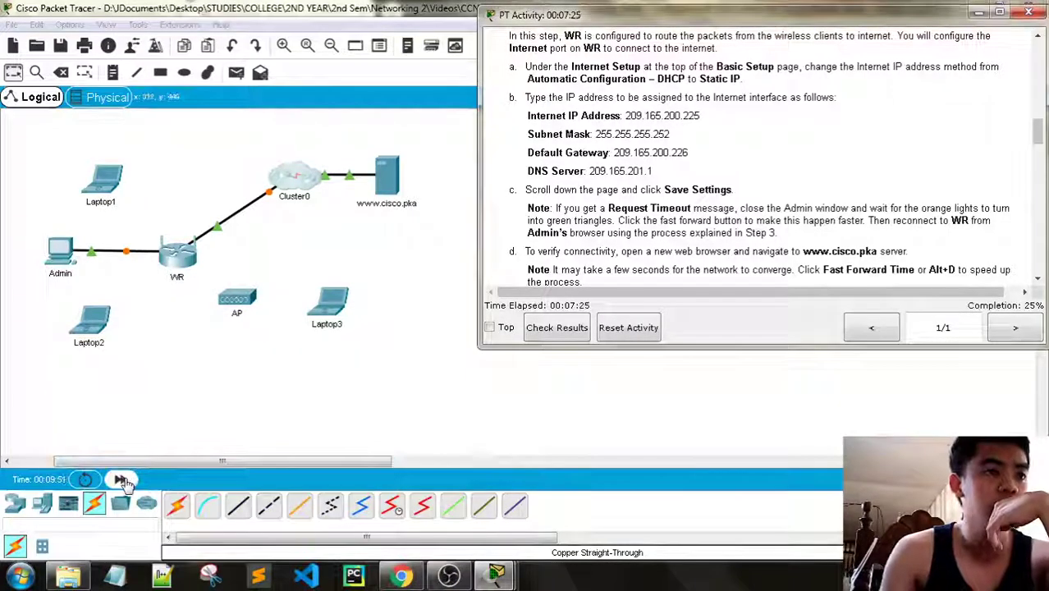
{"action": "left_click", "coordinate": [121, 479]}
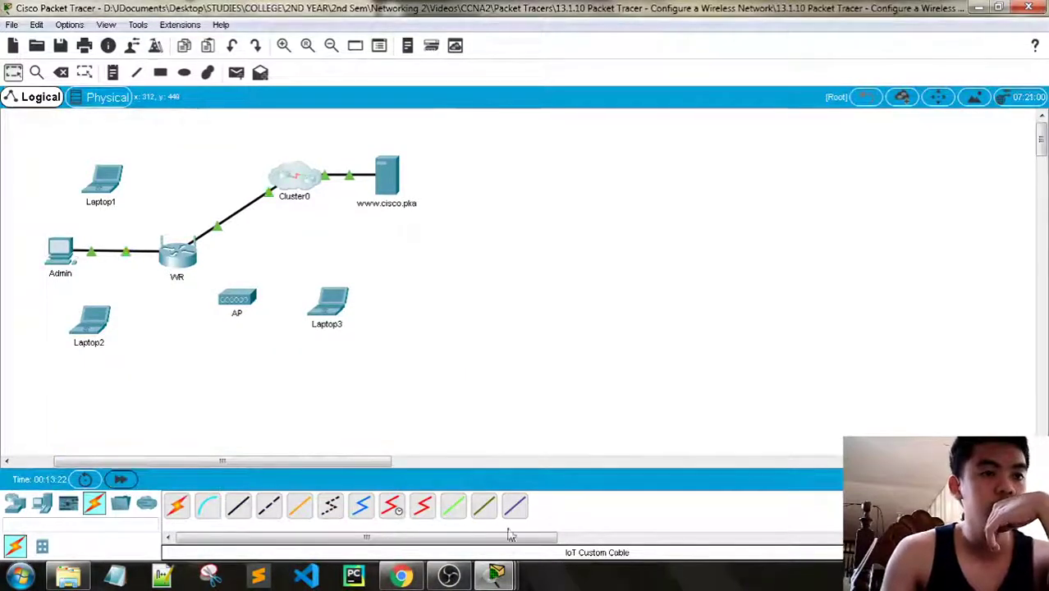
{"action": "left_click", "coordinate": [492, 576]}
{"action": "mouse_move", "coordinate": [492, 576]}
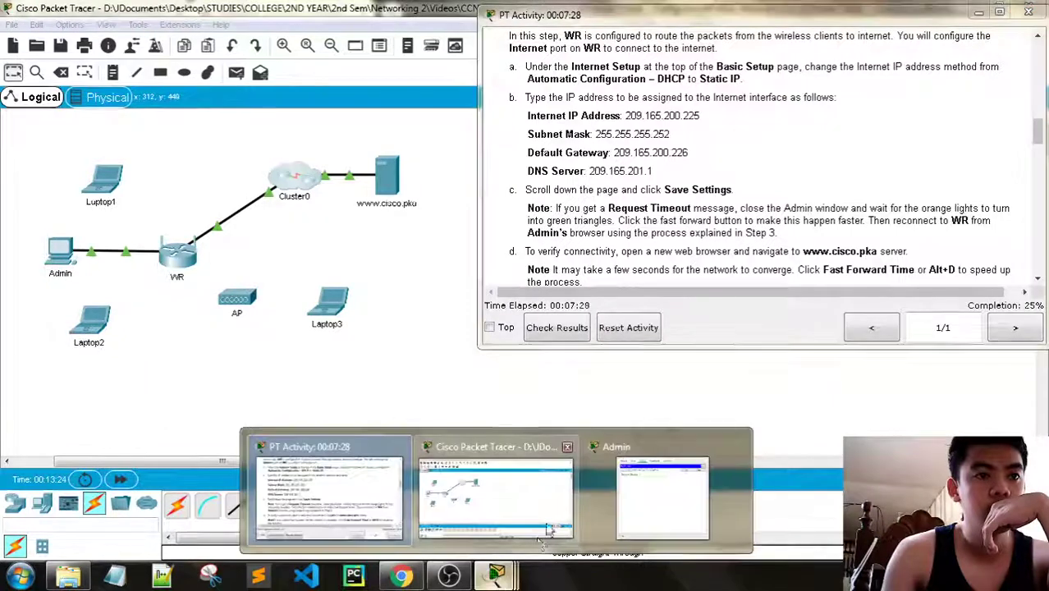
{"action": "left_click", "coordinate": [636, 496]}
{"action": "left_click_drag", "start_coordinate": [289, 328], "coordinate": [271, 100]}
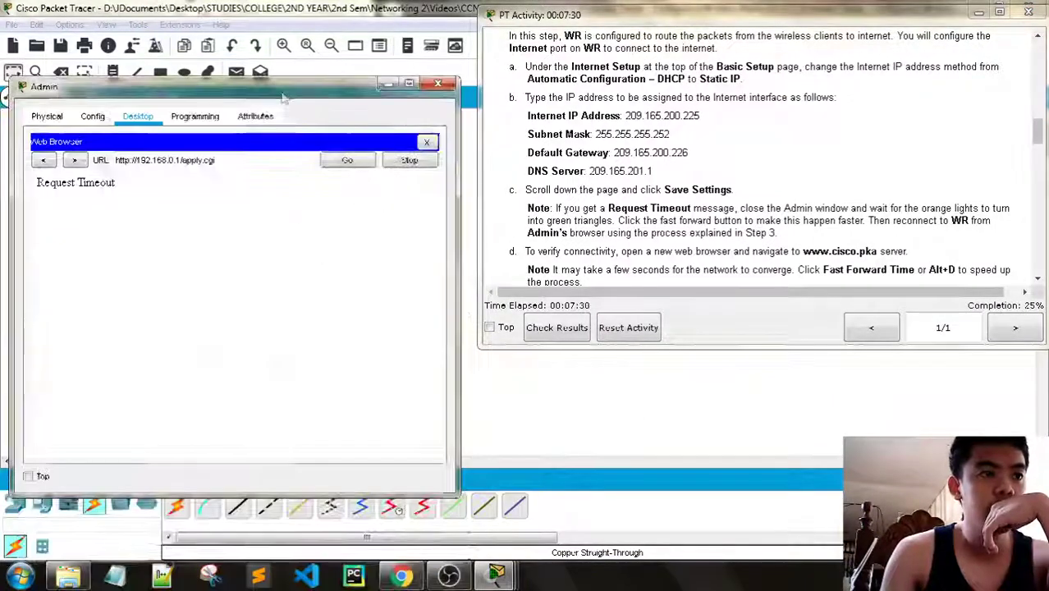
{"action": "left_click", "coordinate": [240, 161]}
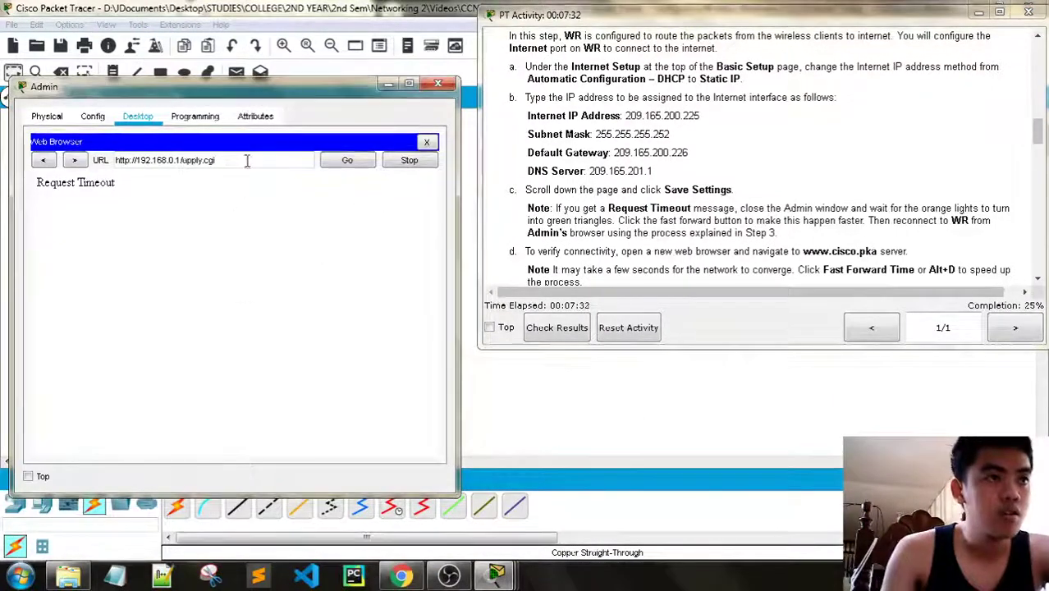
Resubmit the apply.cgi request and continue to WR's Setup page
{"action": "left_click", "coordinate": [339, 164]}
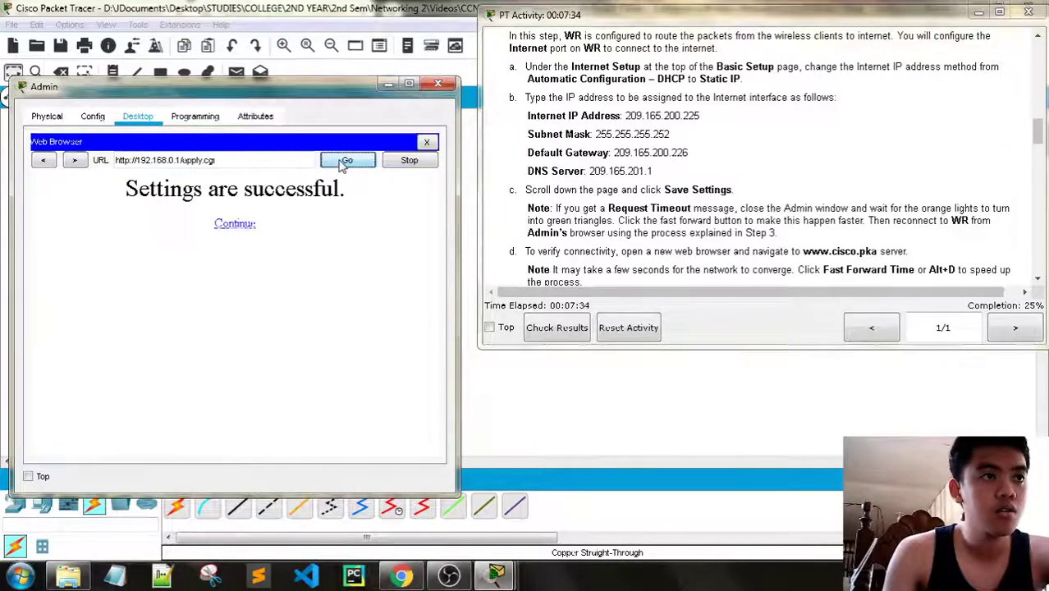
{"action": "left_click", "coordinate": [245, 226]}
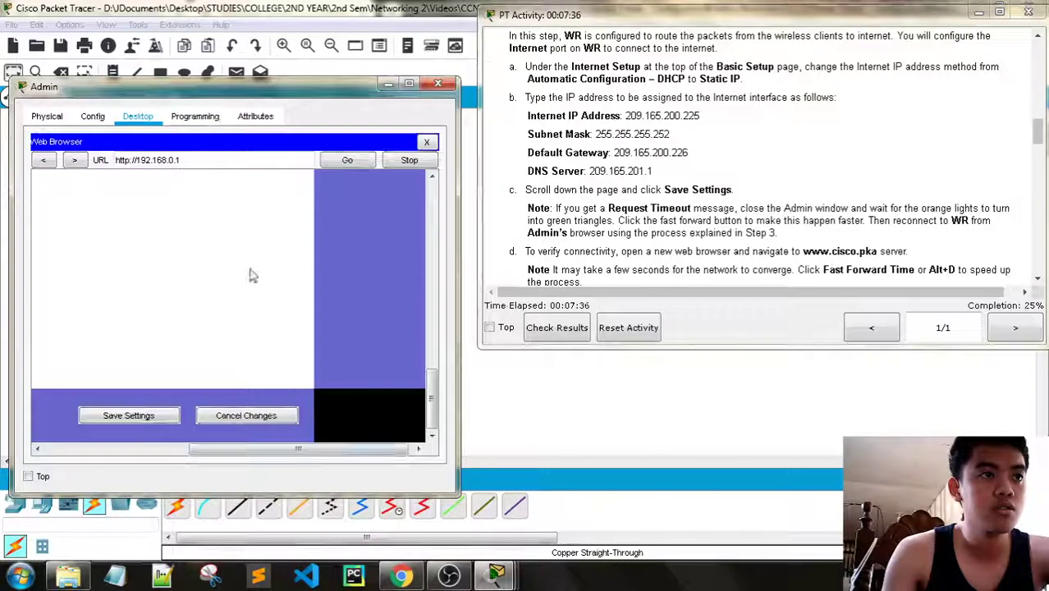
{"action": "left_click_drag", "start_coordinate": [263, 451], "coordinate": [124, 449]}
{"action": "scroll", "coordinate": [328, 370], "scroll_direction": "up", "scroll_amount": 15}
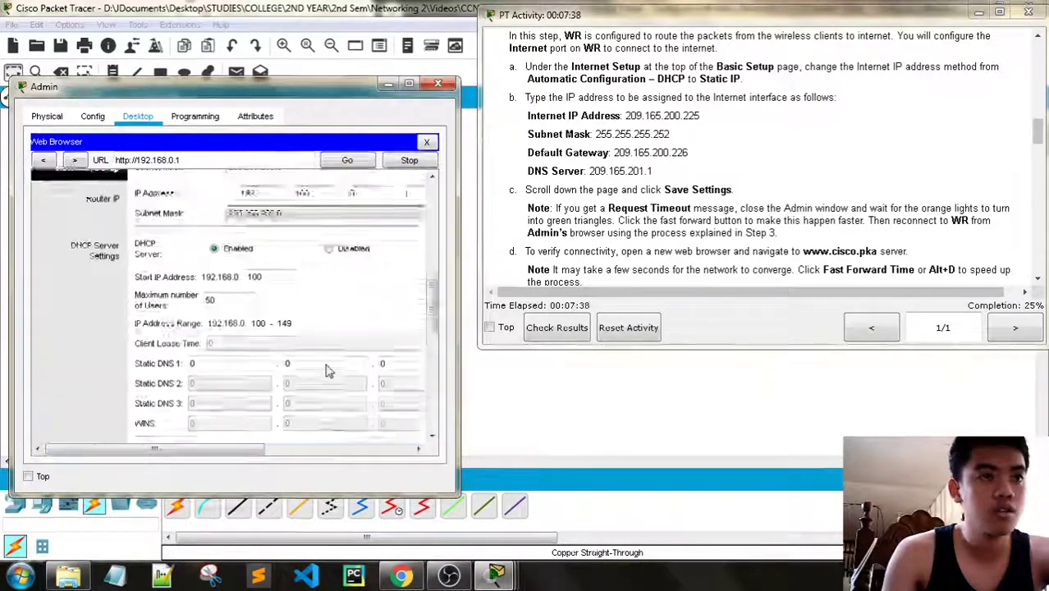
{"action": "scroll", "coordinate": [329, 371], "scroll_direction": "up", "scroll_amount": 1}
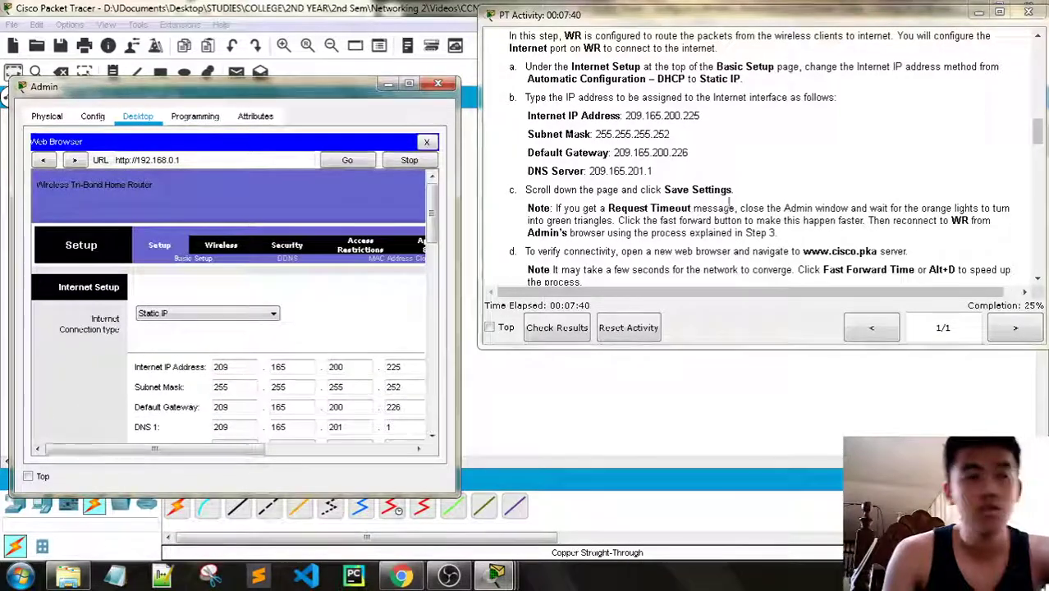
{"action": "scroll", "coordinate": [755, 195], "scroll_direction": "down", "scroll_amount": 1}
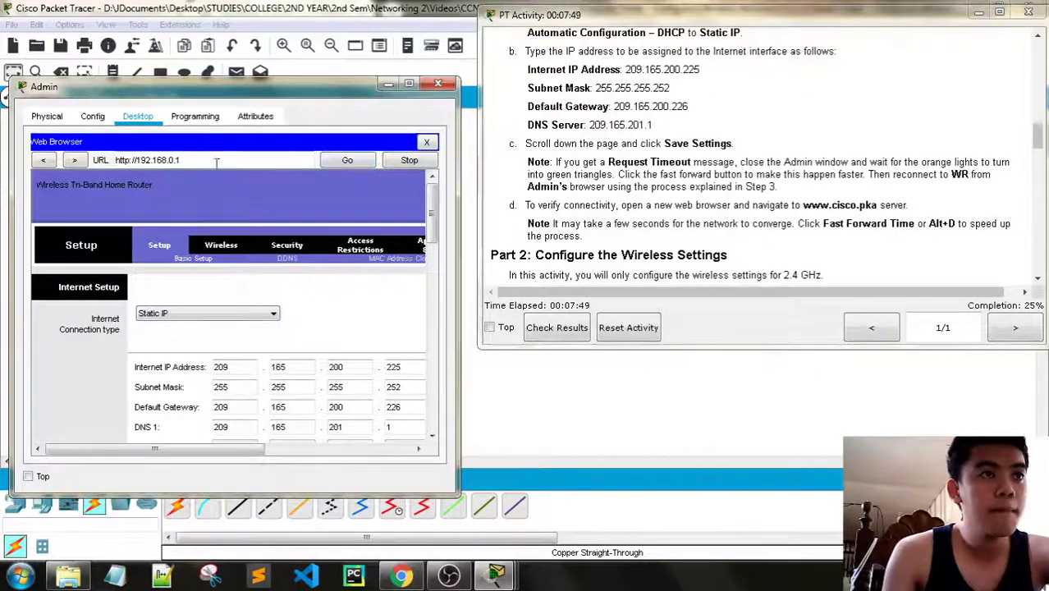
Return to the 'Settings are successful.' confirmation page for WR's Static IP settings
{"action": "left_click", "coordinate": [75, 162]}
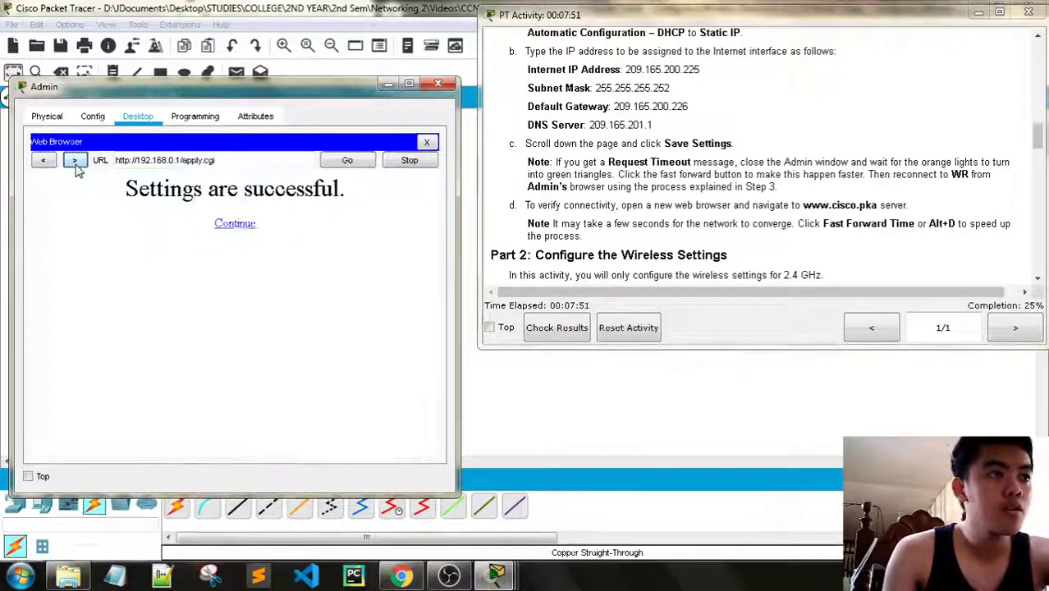
{"action": "left_click", "coordinate": [44, 161]}
{"action": "left_click", "coordinate": [75, 161]}
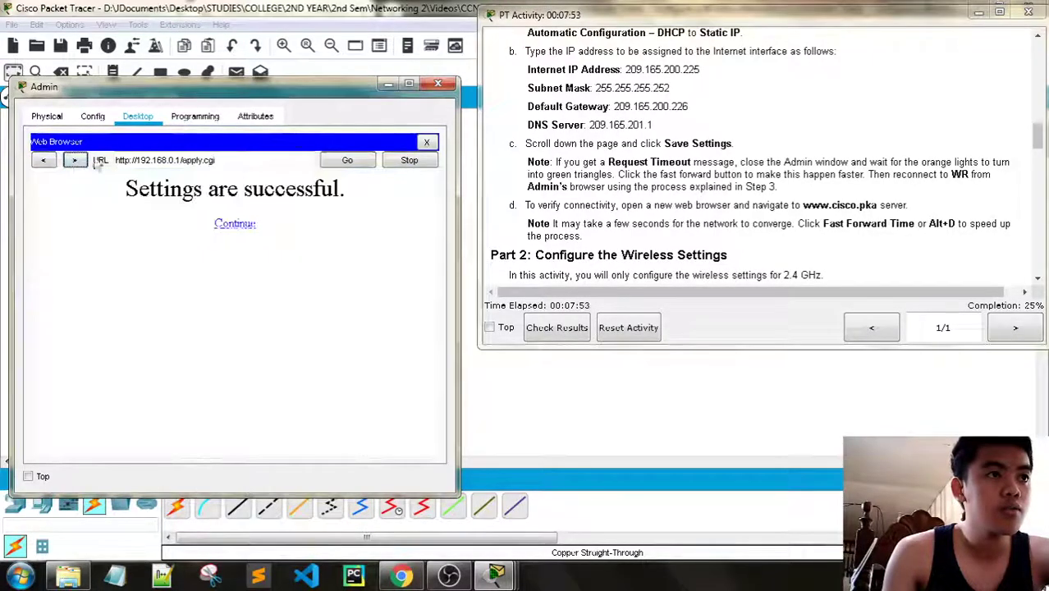
{"action": "left_click", "coordinate": [430, 144]}
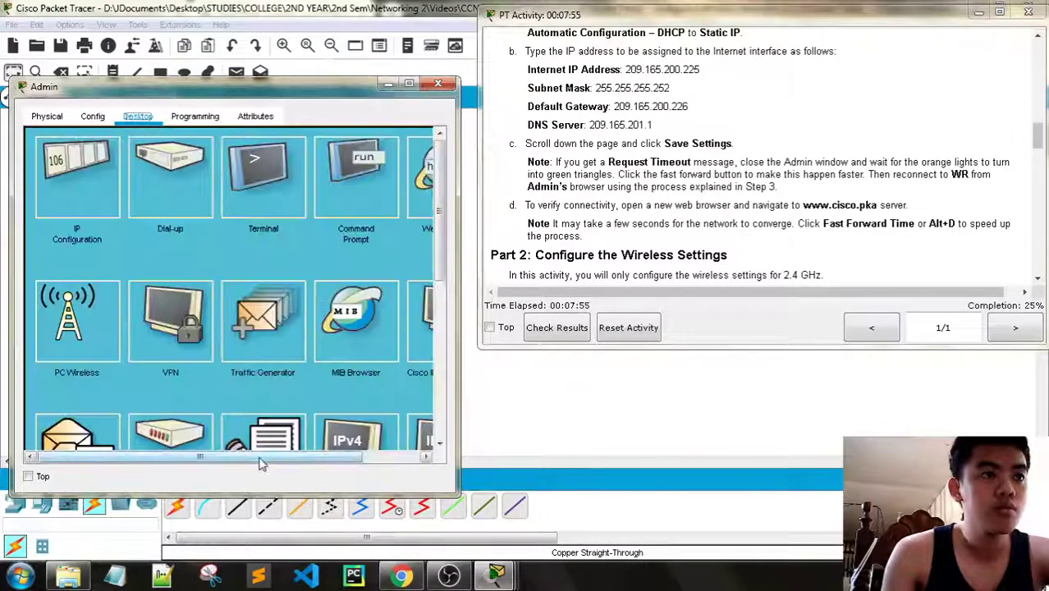
{"action": "left_click_drag", "start_coordinate": [260, 460], "coordinate": [334, 458]}
{"action": "left_click", "coordinate": [375, 177]}
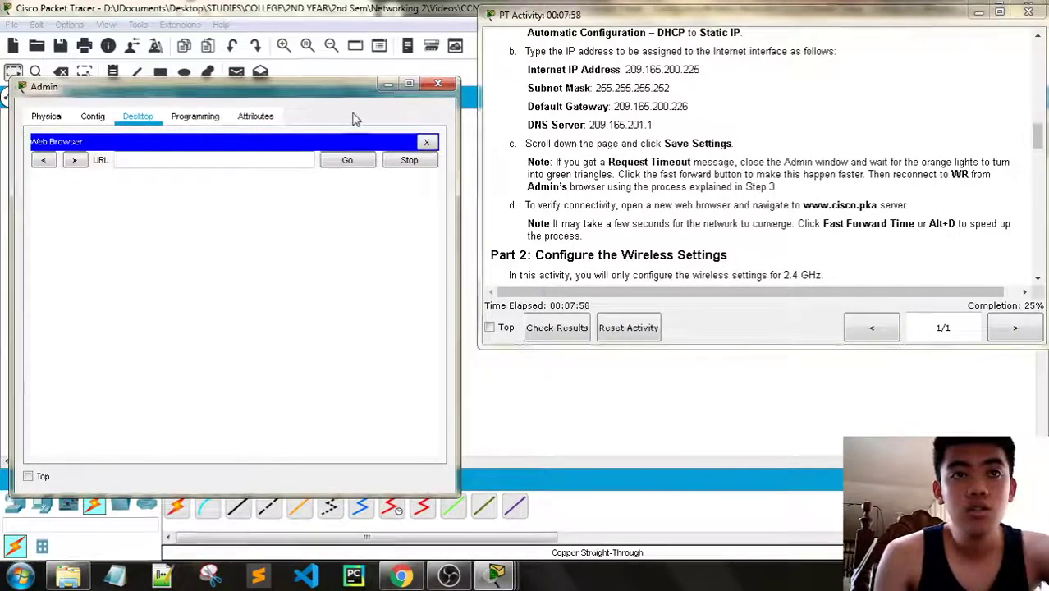
{"action": "type", "text": "ww"}
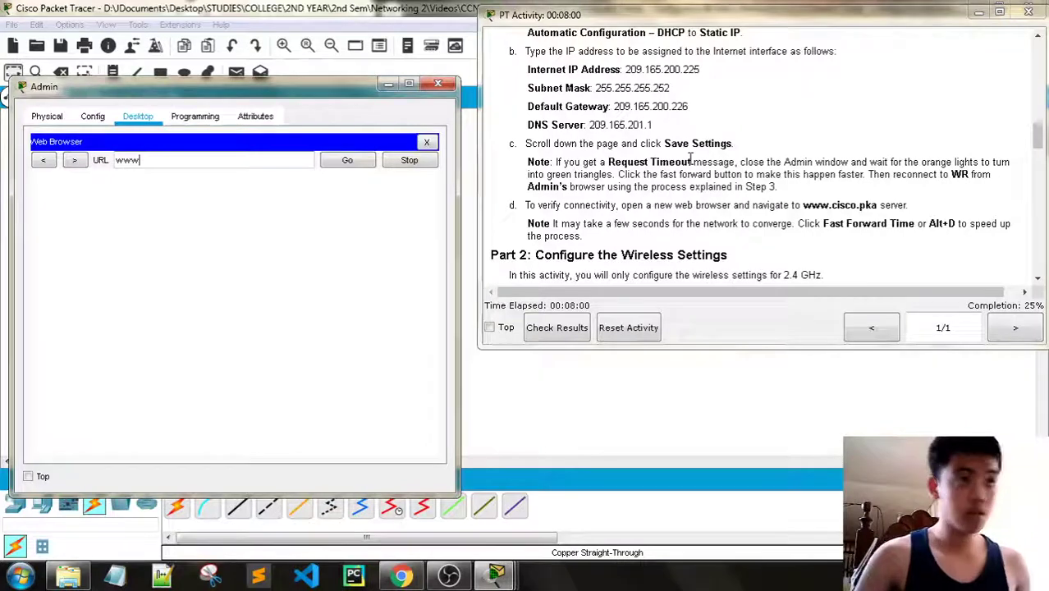
{"action": "type", "text": "w"}
{"action": "type", "text": ".c"}
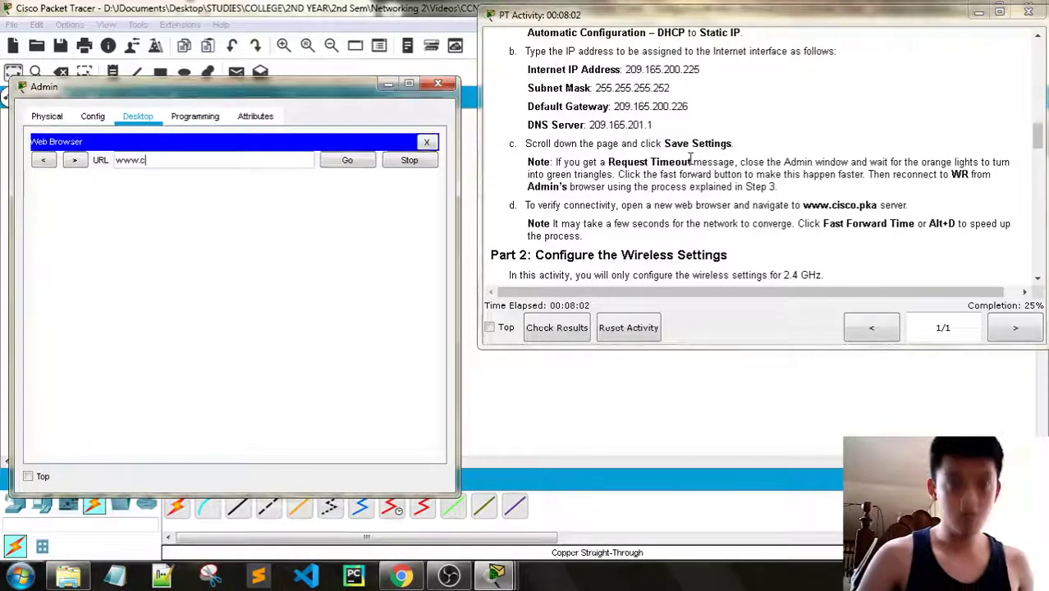
{"action": "type", "text": "isco.pka"}
{"action": "key", "text": "Return"}
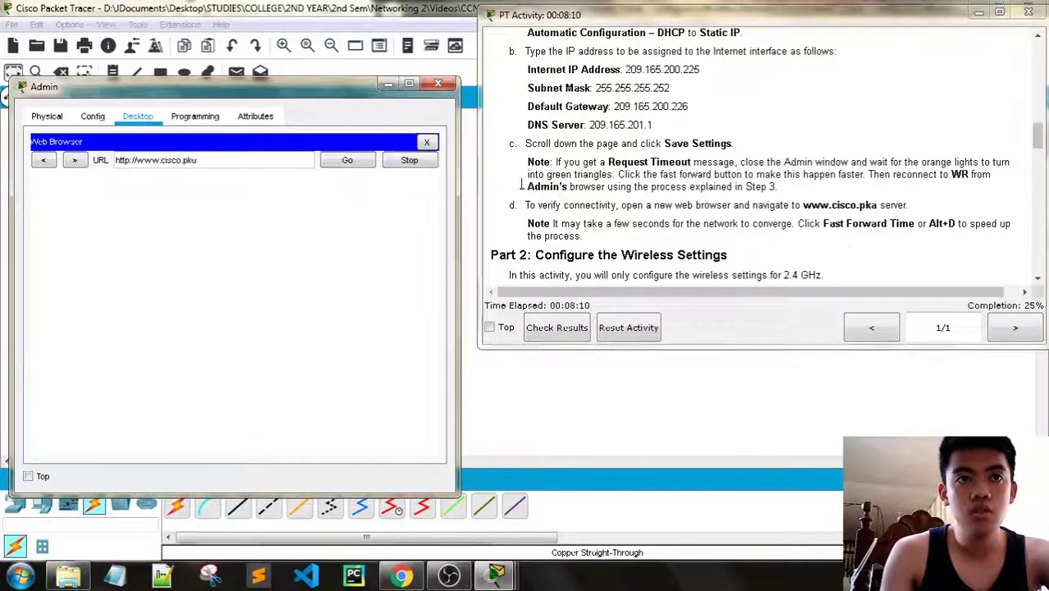
{"action": "left_click", "coordinate": [438, 83]}
{"action": "left_click", "coordinate": [140, 454]}
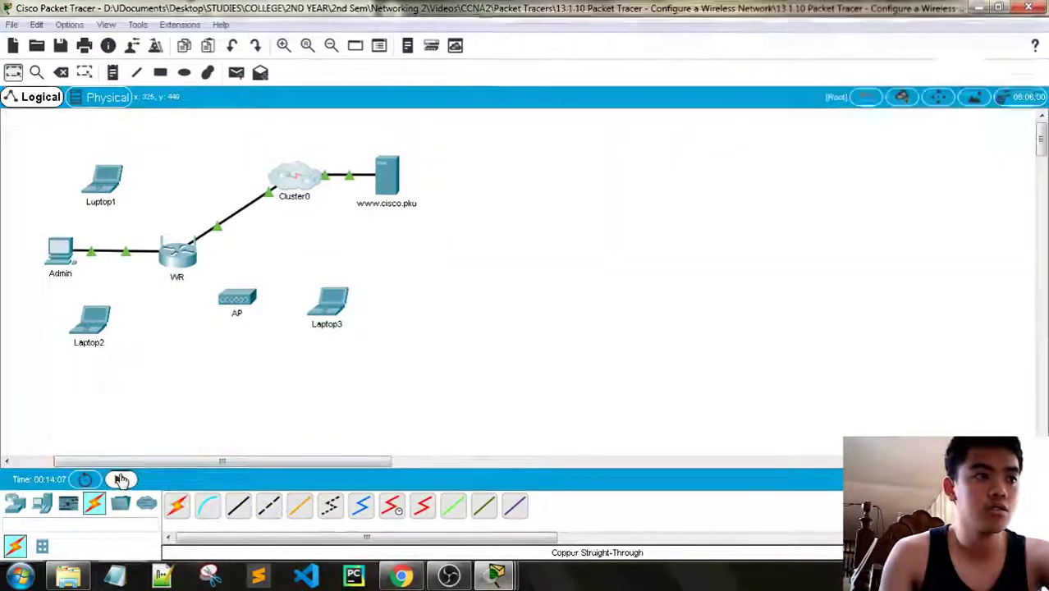
{"action": "mouse_move", "coordinate": [496, 574]}
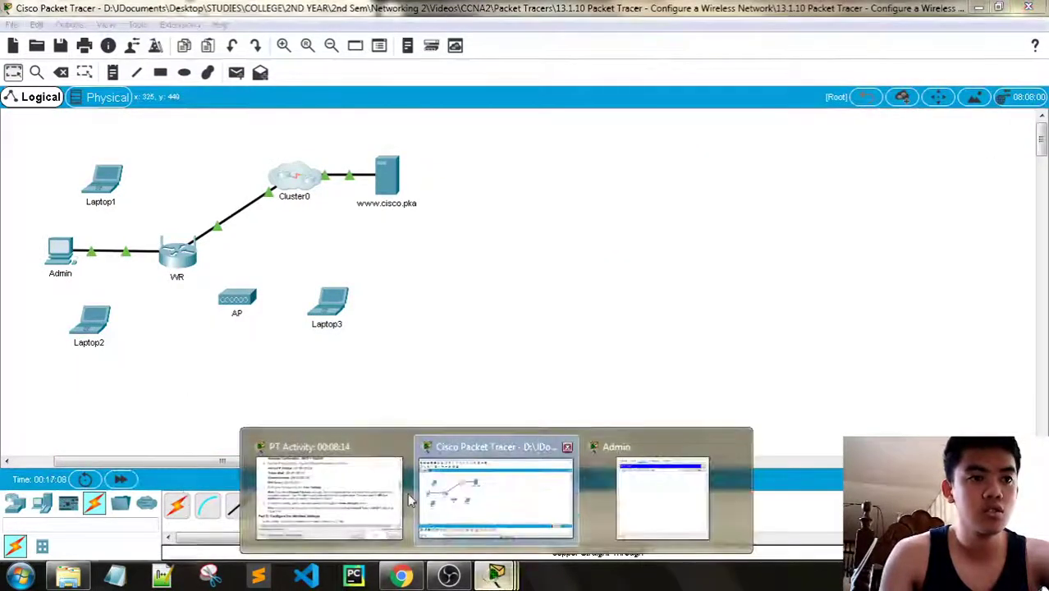
{"action": "left_click", "coordinate": [662, 496]}
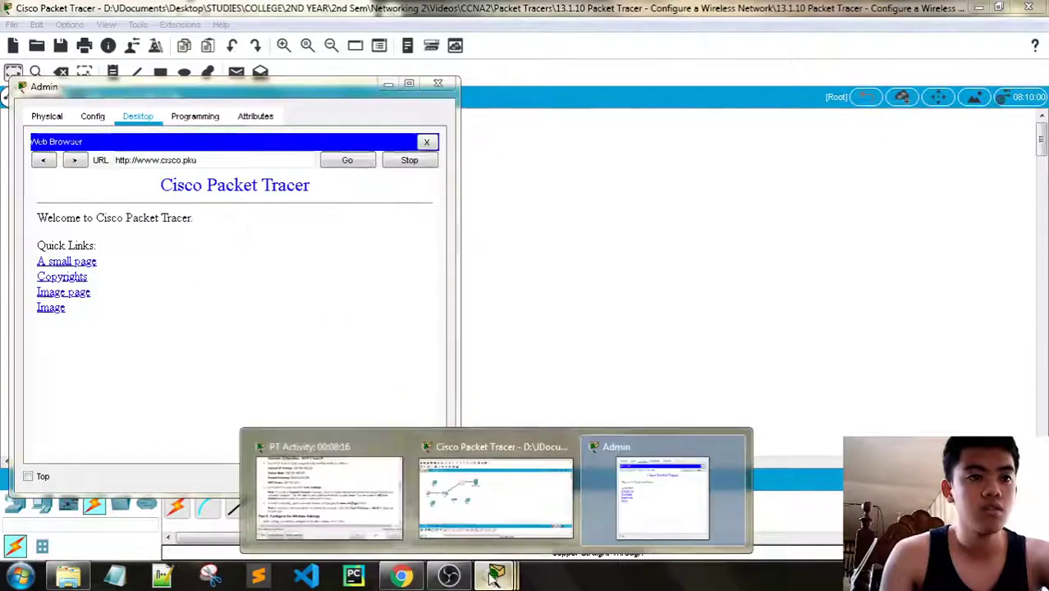
Scroll the activity instructions down to Part 2 Step 1 on configuring the WR SSID
{"action": "left_click", "coordinate": [324, 493]}
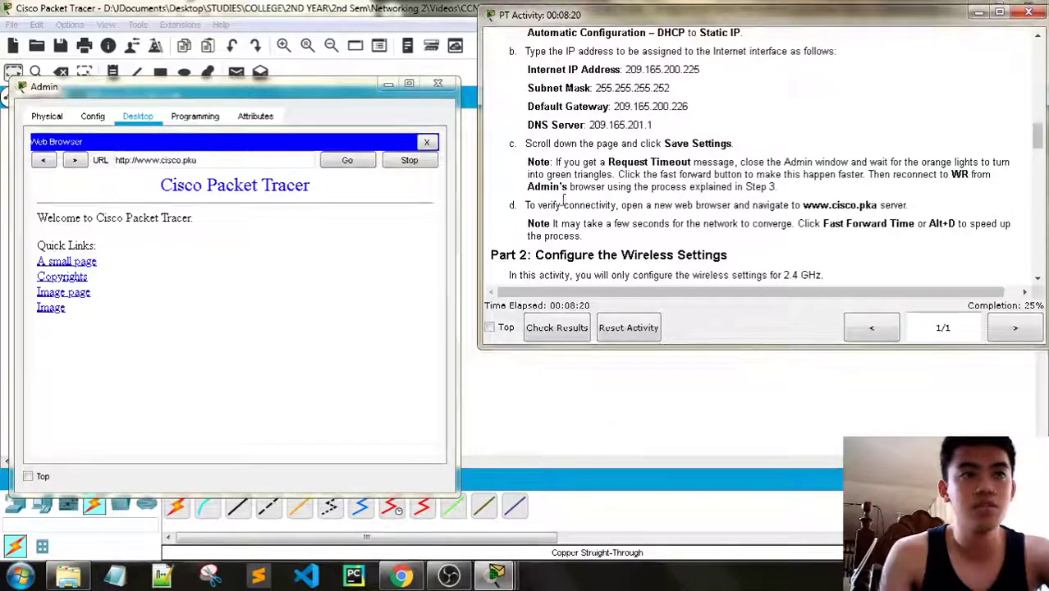
{"action": "scroll", "coordinate": [699, 178], "scroll_direction": "down", "scroll_amount": 3}
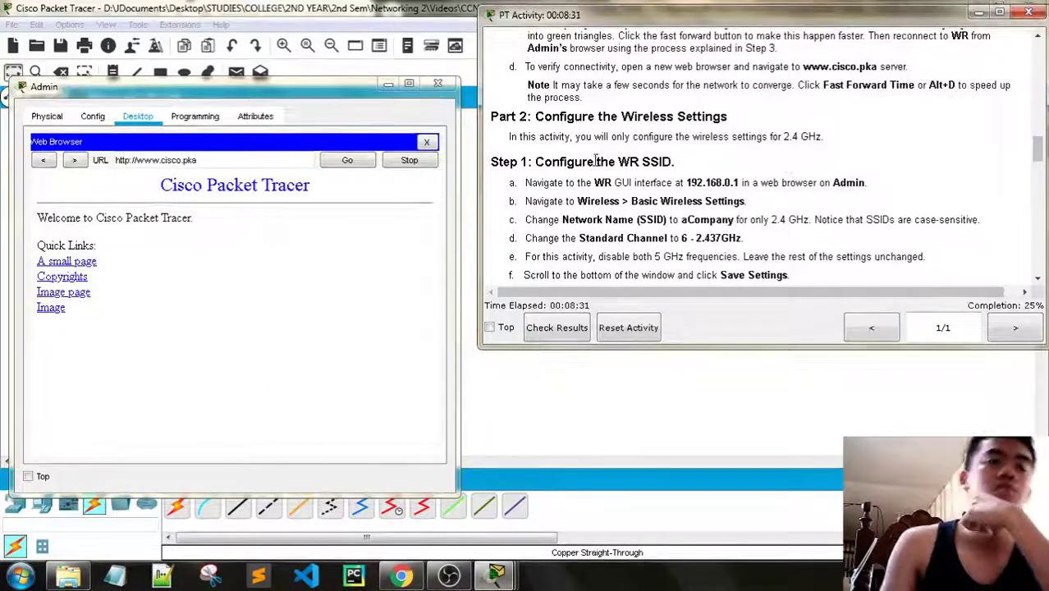
{"action": "scroll", "coordinate": [596, 161], "scroll_direction": "down", "scroll_amount": 1}
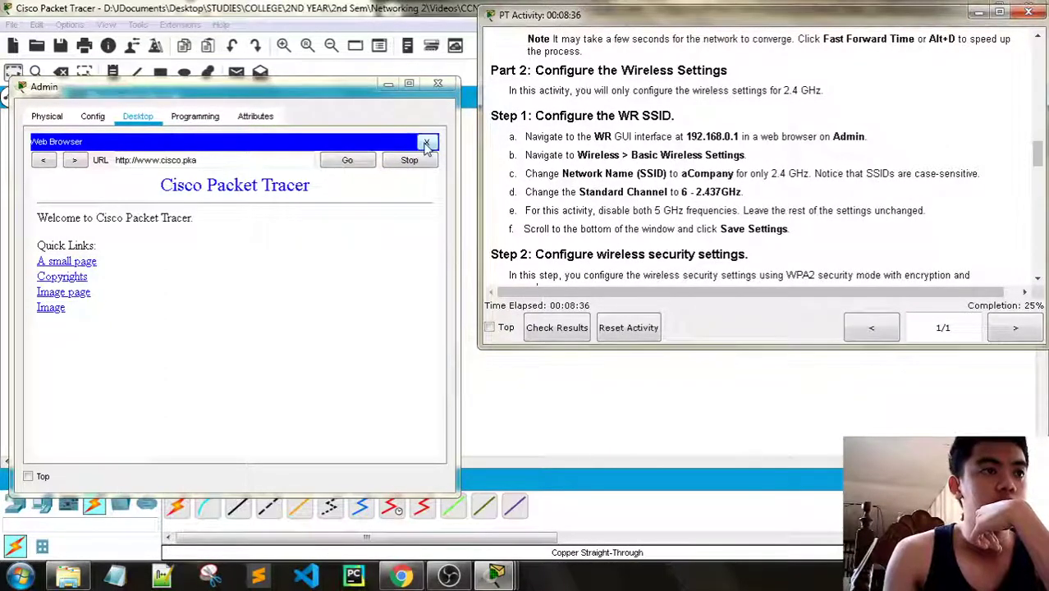
Open a fresh browser on Admin and load WR's address 192.168.0.1
{"action": "left_click", "coordinate": [426, 143]}
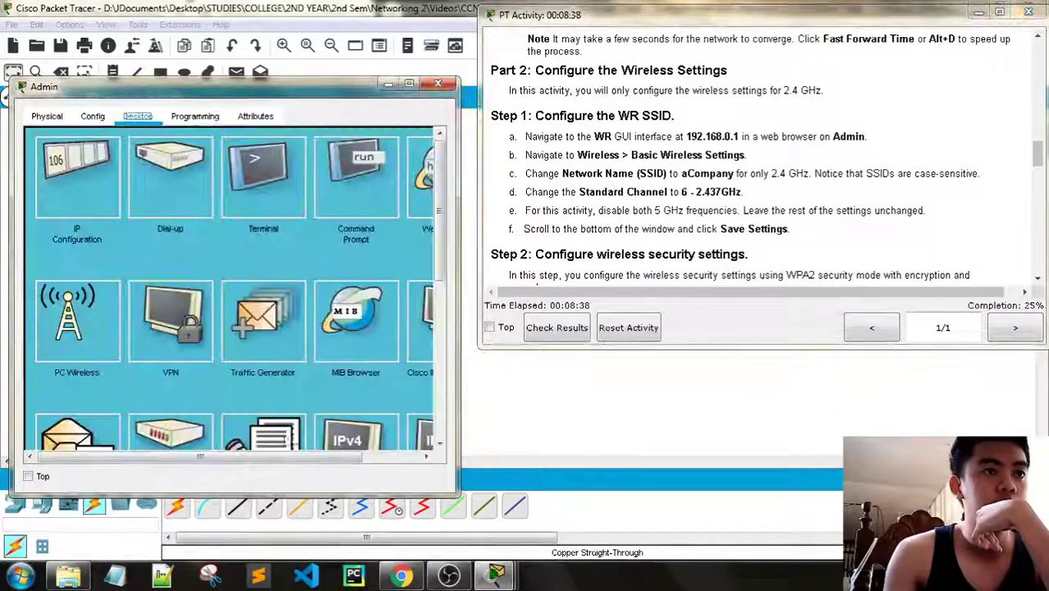
{"action": "left_click_drag", "start_coordinate": [200, 456], "coordinate": [256, 456]}
{"action": "left_click", "coordinate": [376, 176]}
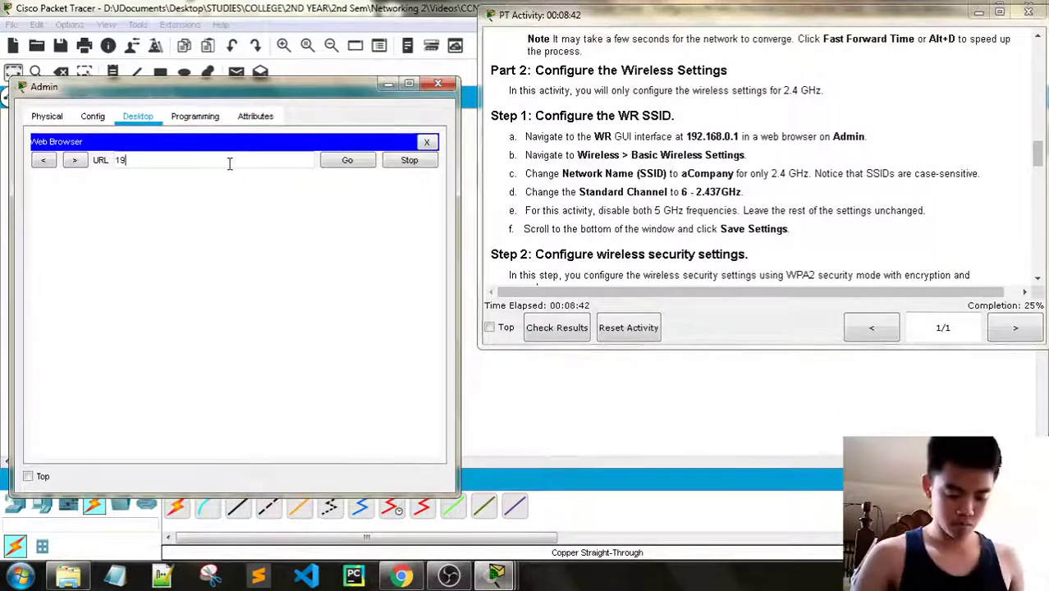
{"action": "type", "text": "192.168.0.1"}
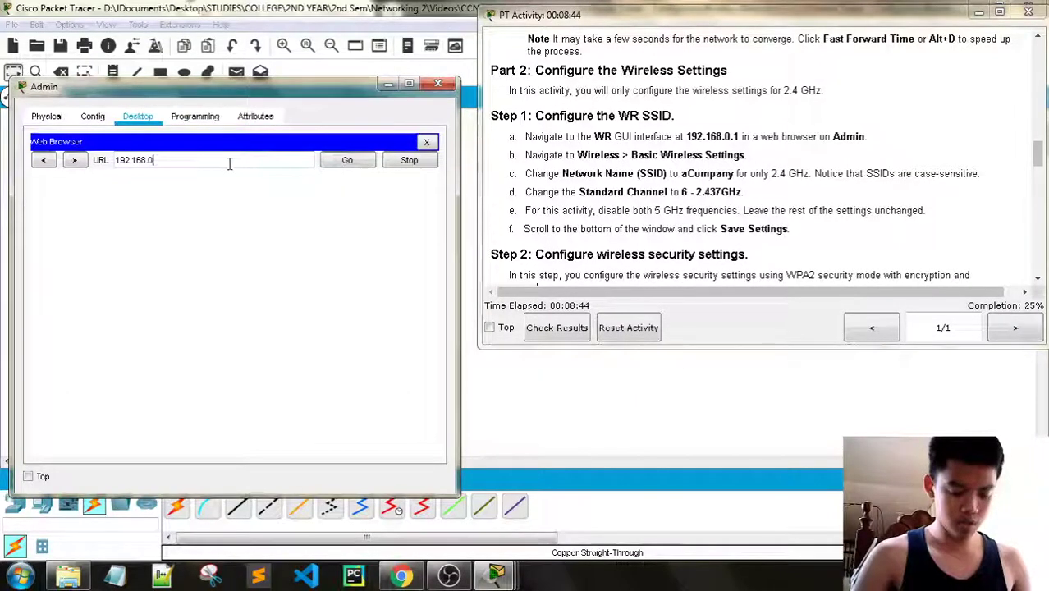
{"action": "key", "text": "Return"}
Log in to WR with the admin username and password, then widen Admin's window beside the instructions
{"action": "type", "text": "admin"}
{"action": "key", "text": "Tab"}
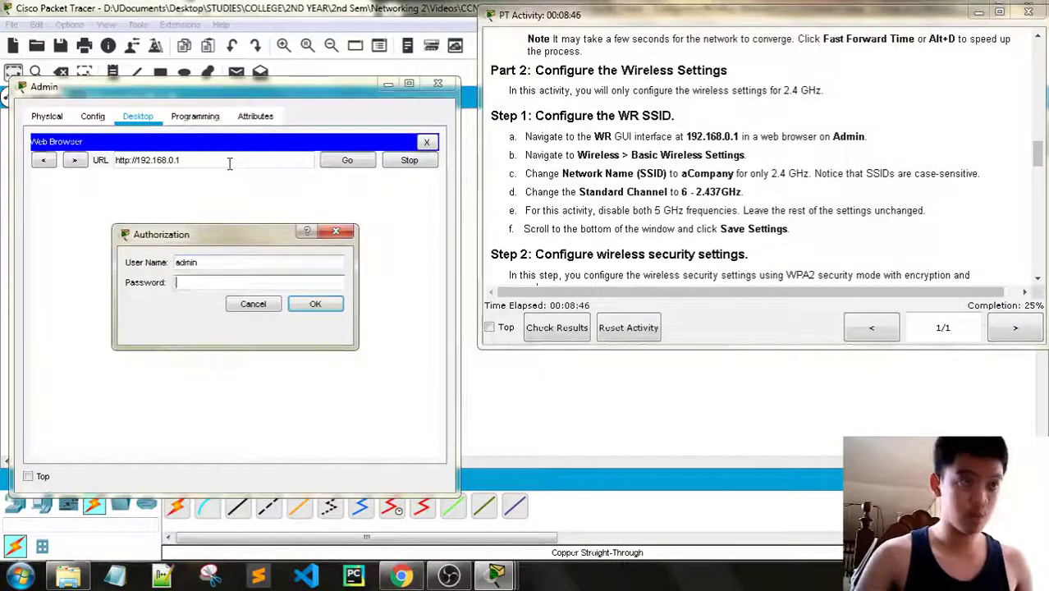
{"action": "type", "text": "admin"}
{"action": "key", "text": "Return"}
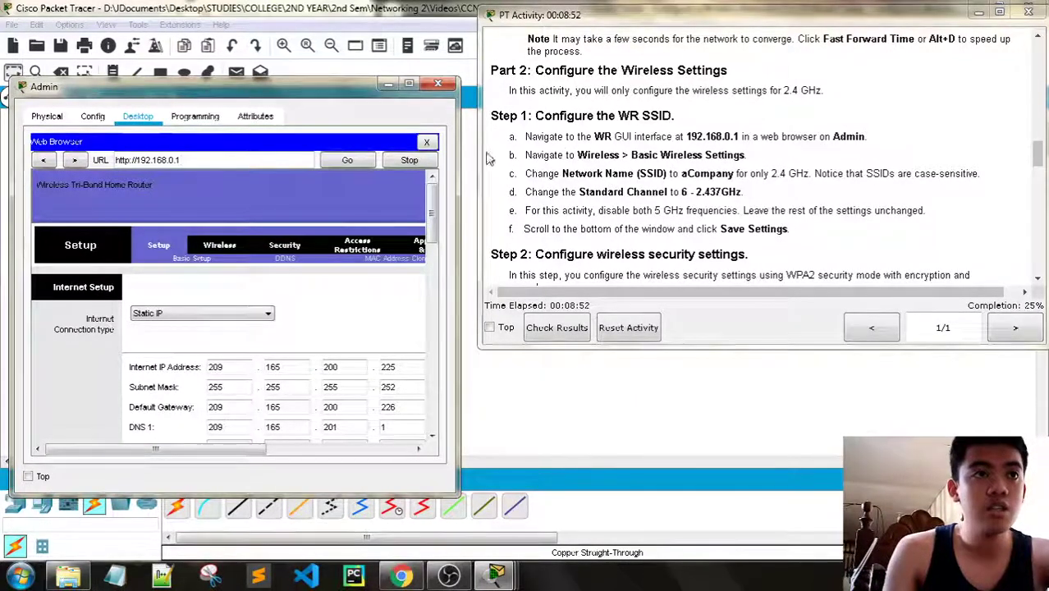
{"action": "left_click_drag", "start_coordinate": [479, 157], "coordinate": [676, 141]}
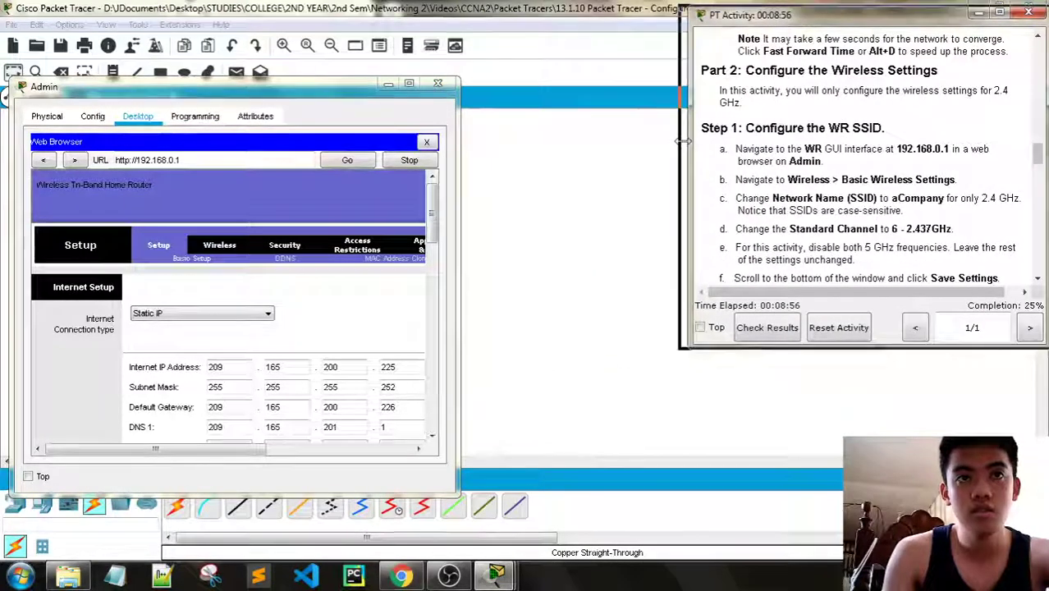
{"action": "left_click_drag", "start_coordinate": [459, 211], "coordinate": [664, 219]}
{"action": "scroll", "coordinate": [471, 292], "scroll_direction": "down", "scroll_amount": 2}
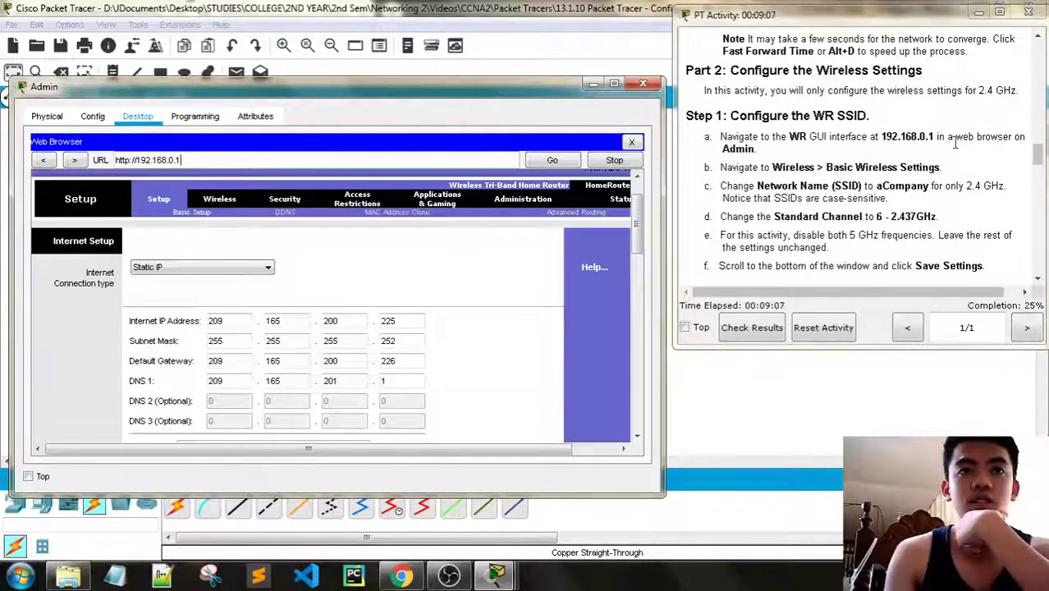
Change the 2.4 GHz SSID from Default to aCompany and set its channel to 6 - 2.437GHz
{"action": "scroll", "coordinate": [967, 167], "scroll_direction": "down", "scroll_amount": 1}
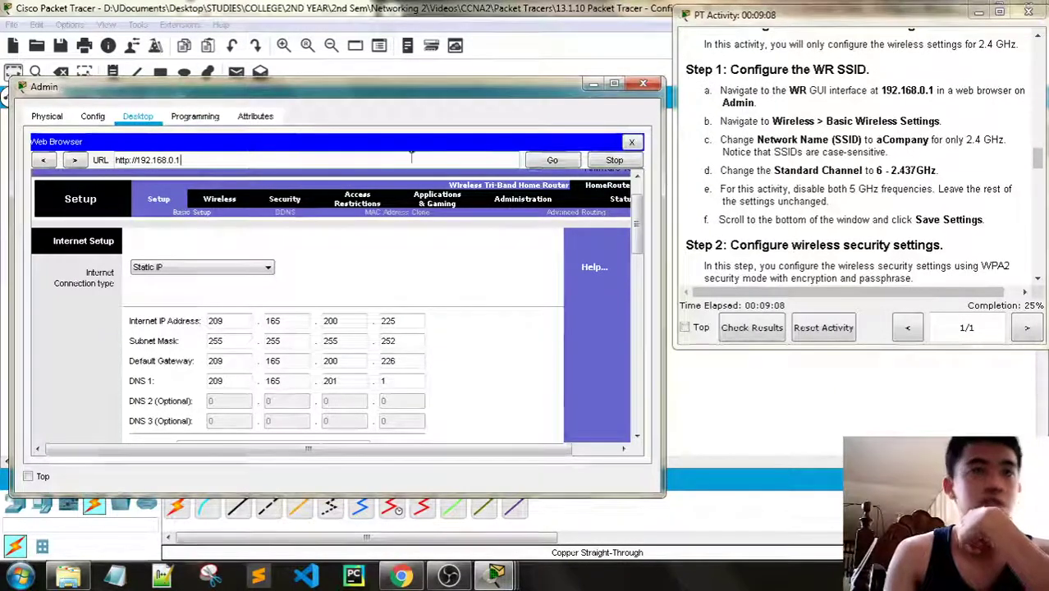
{"action": "left_click", "coordinate": [234, 207]}
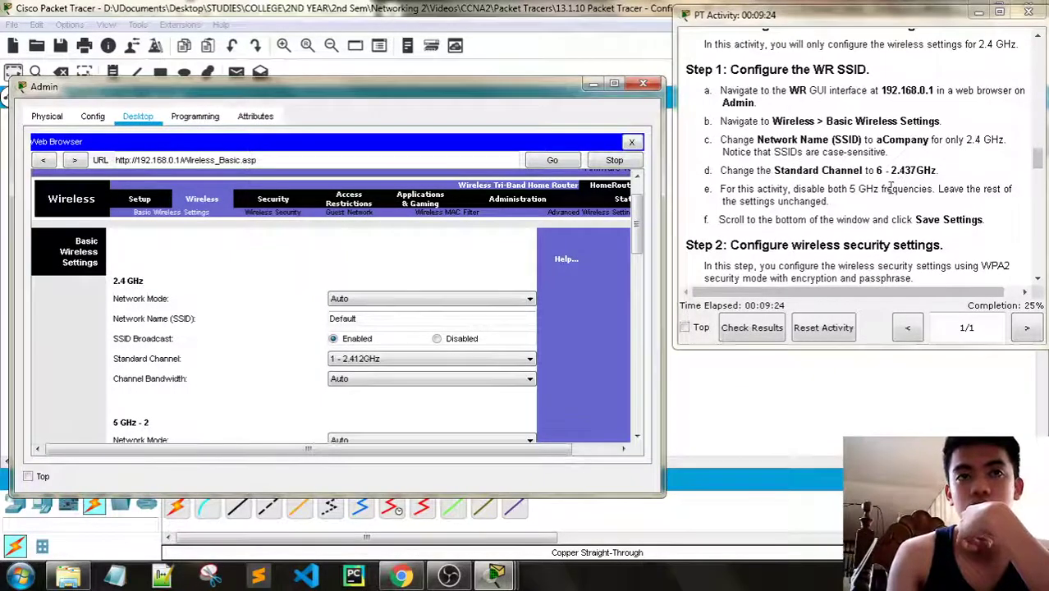
{"action": "scroll", "coordinate": [890, 188], "scroll_direction": "down", "scroll_amount": 1}
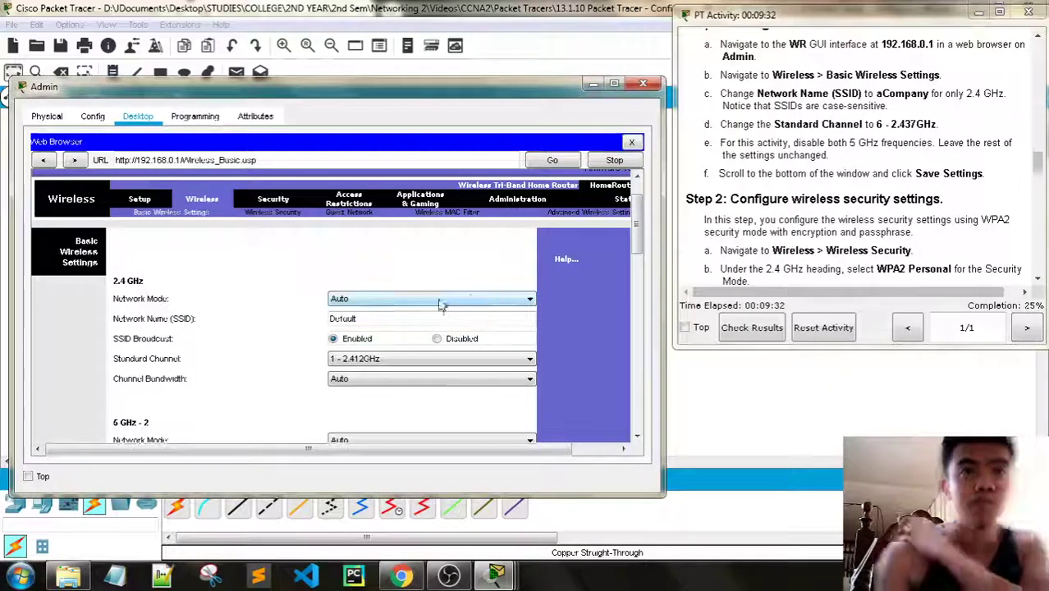
{"action": "left_click_drag", "start_coordinate": [381, 324], "coordinate": [324, 325]}
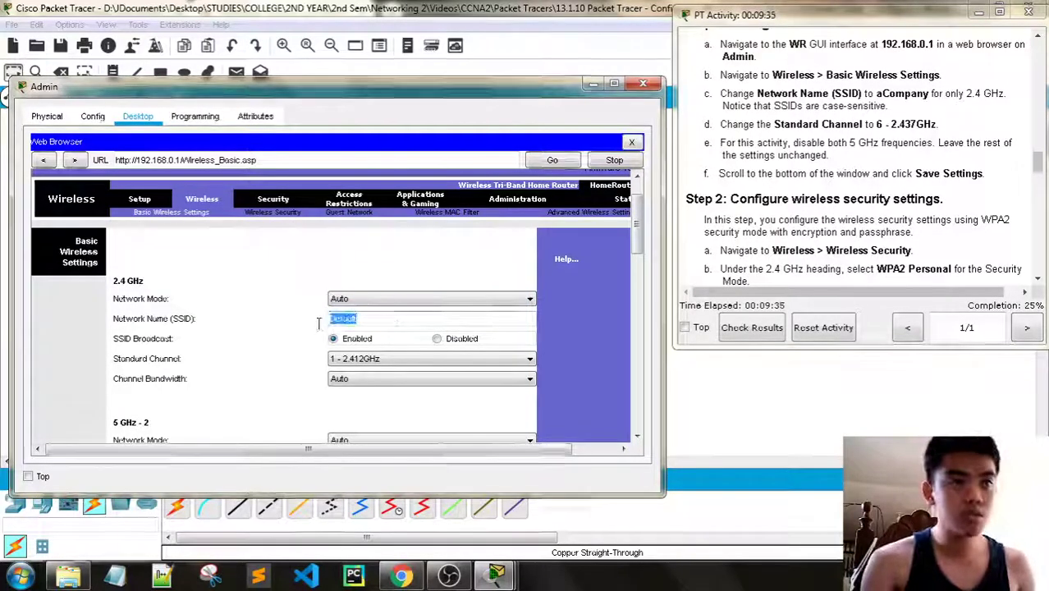
{"action": "type", "text": "aCompany"}
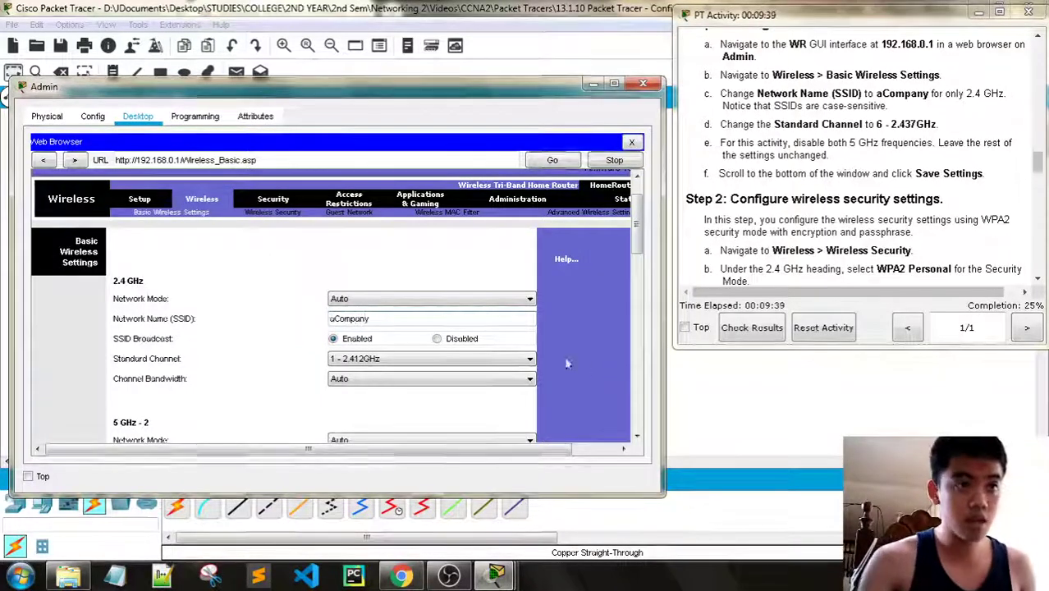
{"action": "left_click", "coordinate": [482, 361]}
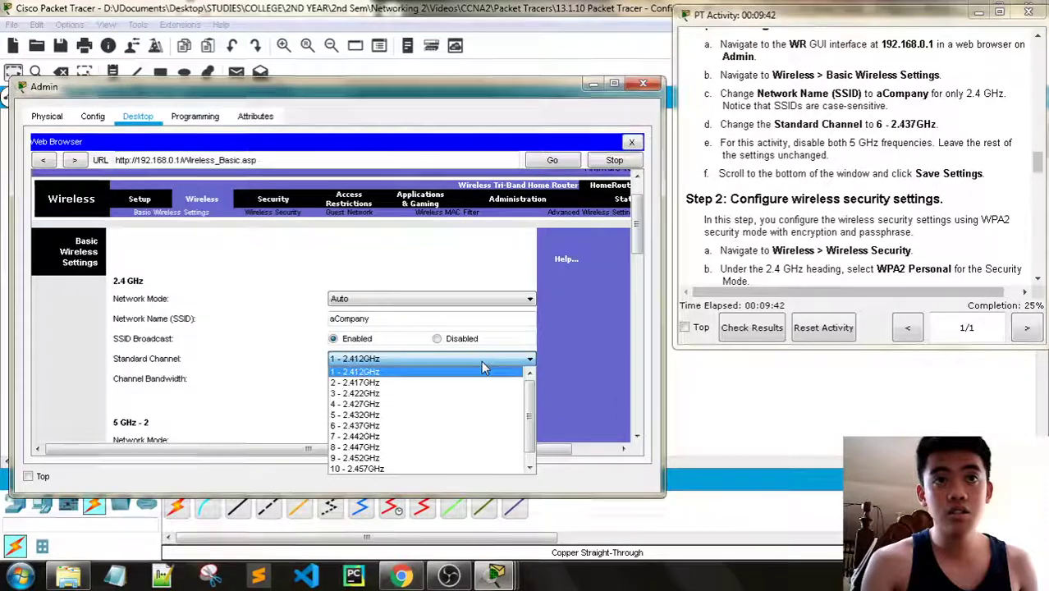
{"action": "left_click", "coordinate": [370, 425]}
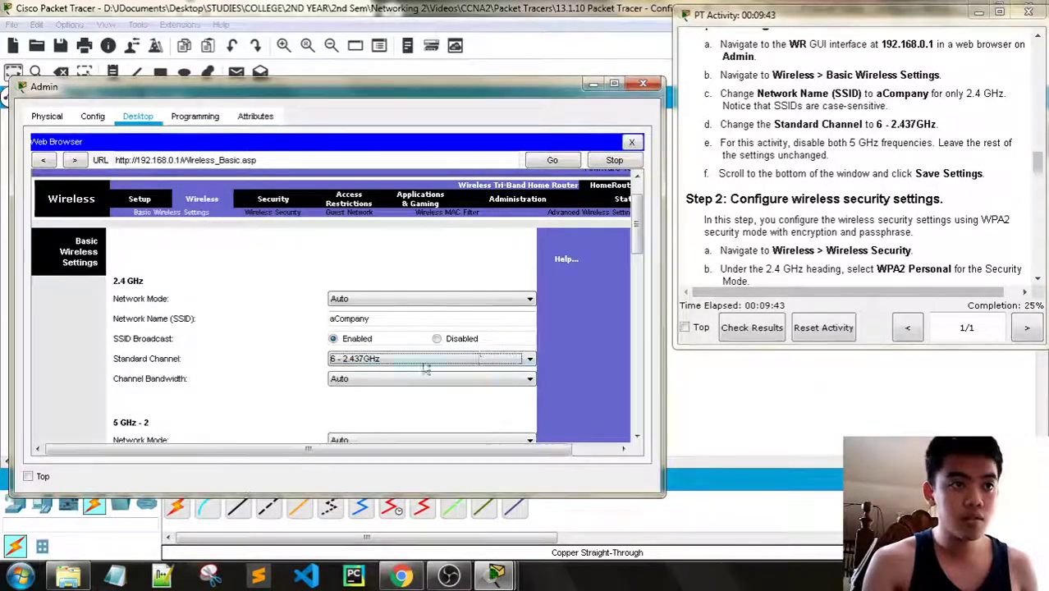
{"action": "left_click", "coordinate": [491, 380]}
Disable SSID Broadcast for the 5 GHz-1 and 5 GHz-2 bands
{"action": "left_click", "coordinate": [491, 380]}
{"action": "scroll", "coordinate": [574, 345], "scroll_direction": "down", "scroll_amount": 3}
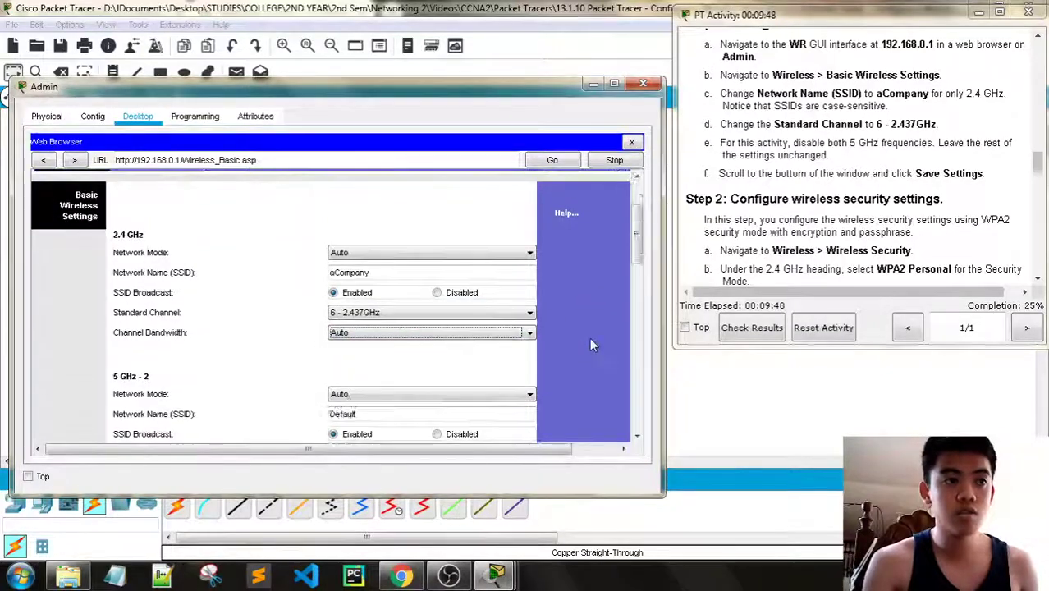
{"action": "left_click", "coordinate": [437, 342]}
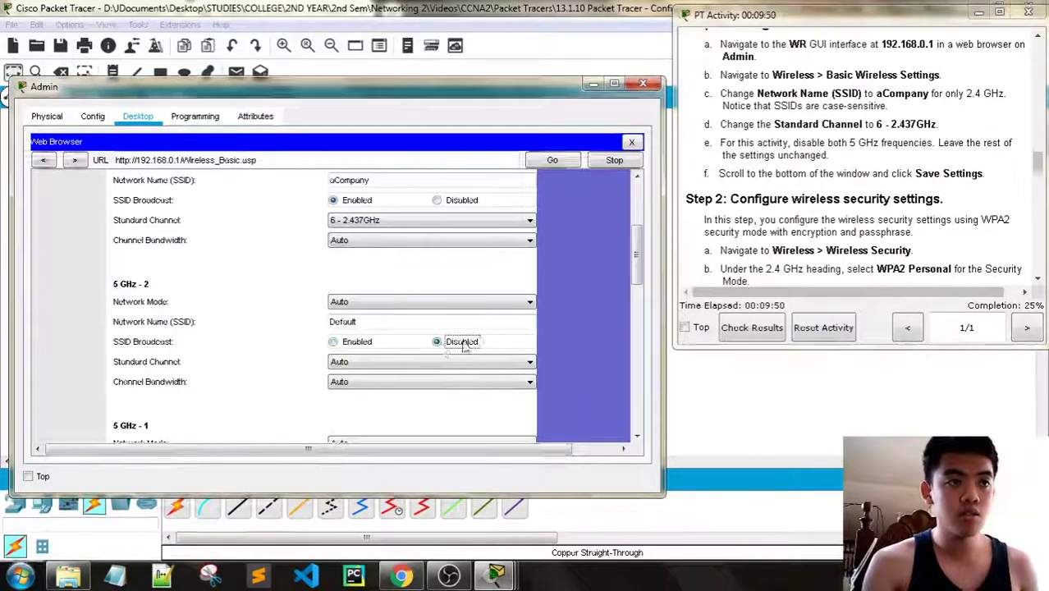
{"action": "scroll", "coordinate": [493, 345], "scroll_direction": "down", "scroll_amount": 2}
{"action": "left_click", "coordinate": [450, 394]}
{"action": "scroll", "coordinate": [538, 321], "scroll_direction": "down", "scroll_amount": 4}
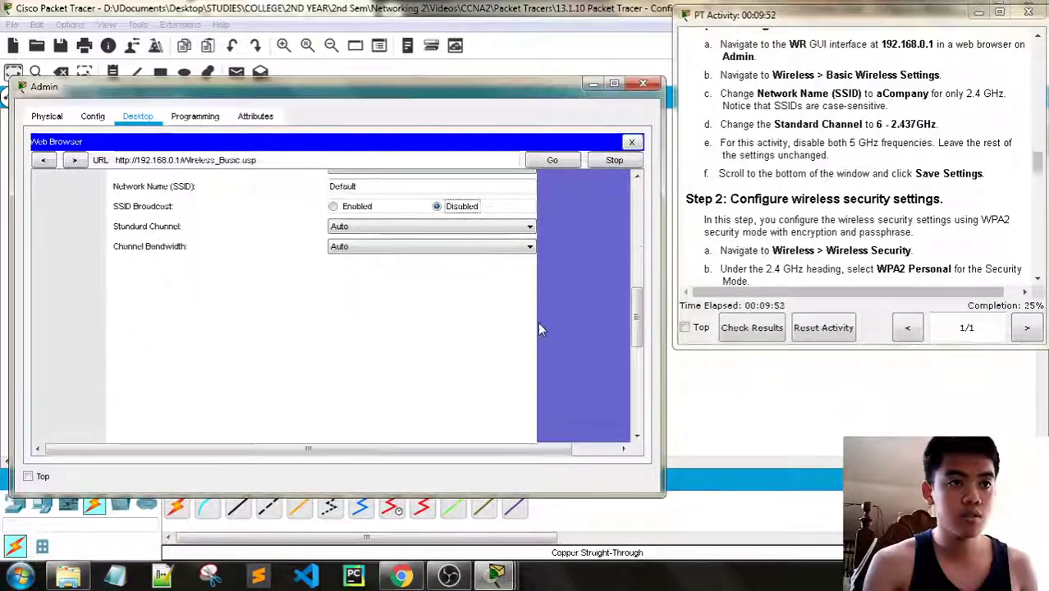
{"action": "scroll", "coordinate": [538, 322], "scroll_direction": "up", "scroll_amount": 4}
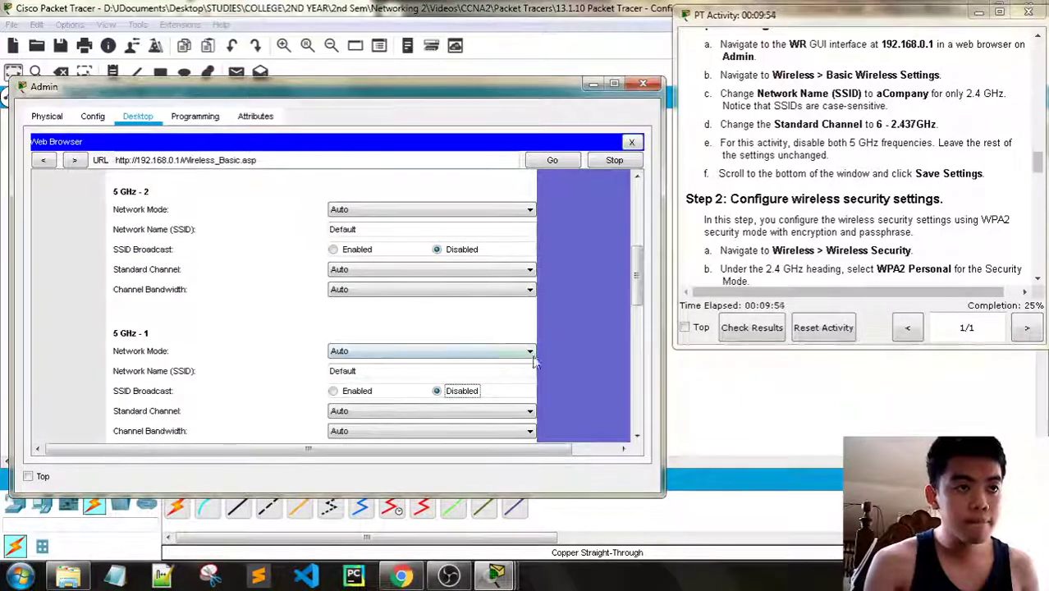
Set Network Mode to Disabled for both 5 GHz-1 and 5 GHz-2
{"action": "left_click", "coordinate": [517, 355]}
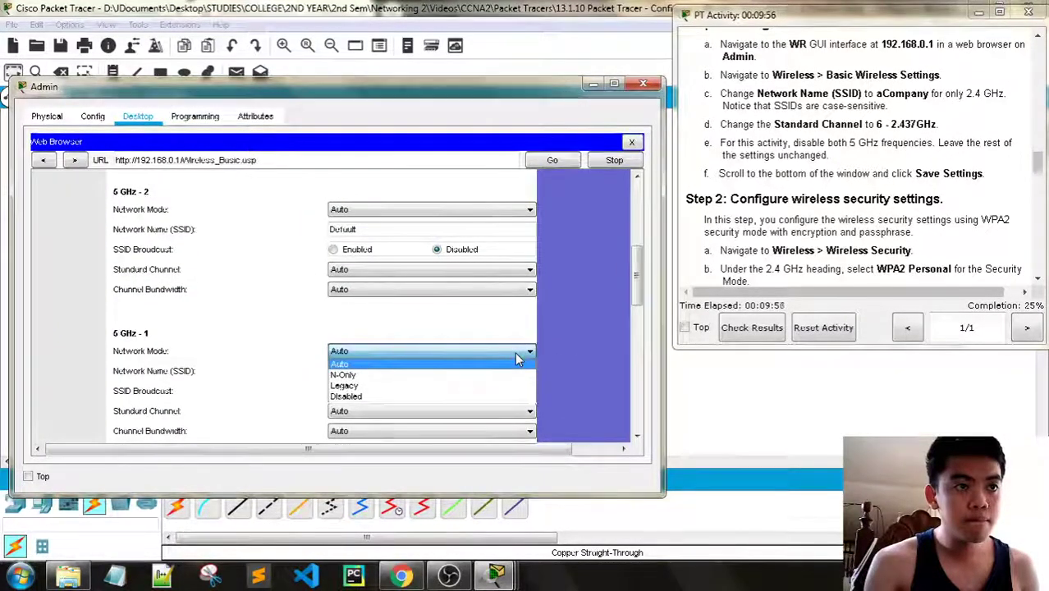
{"action": "left_click", "coordinate": [394, 396]}
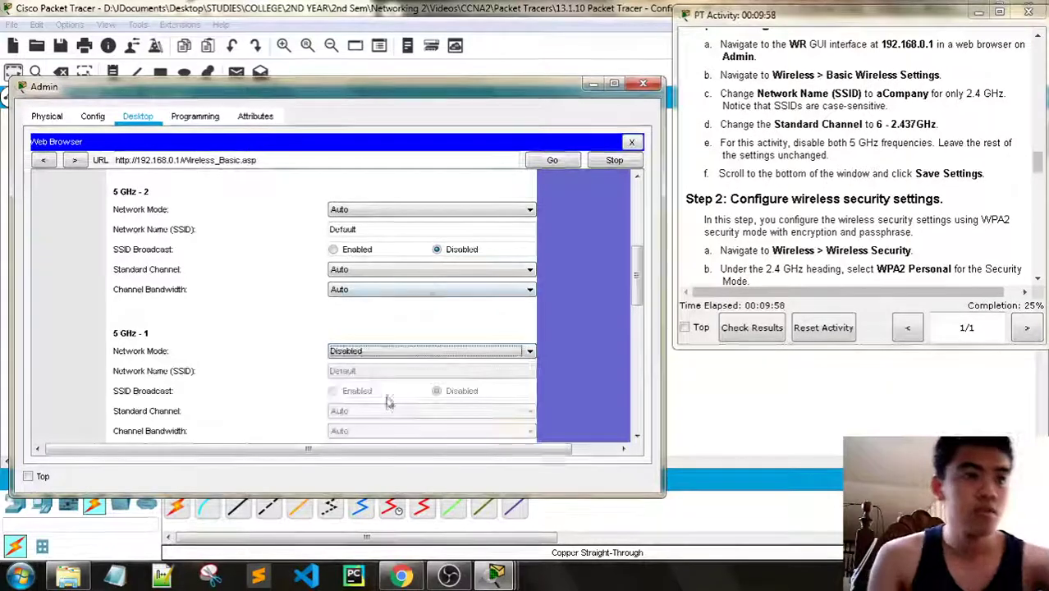
{"action": "left_click", "coordinate": [418, 210]}
{"action": "left_click", "coordinate": [383, 255]}
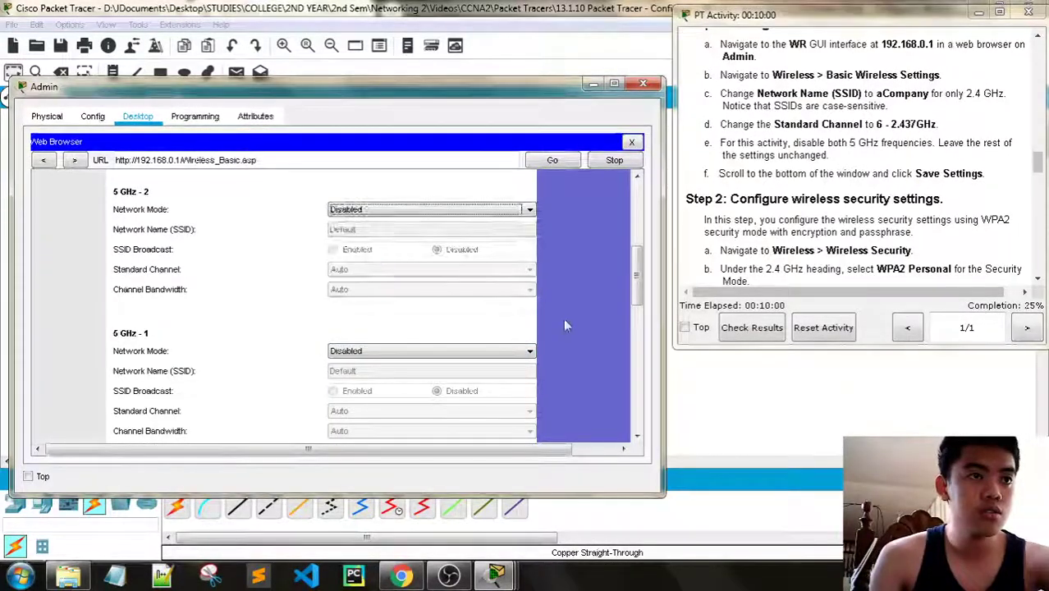
Keep the 2.4 GHz channel bandwidth and network mode on Auto
{"action": "scroll", "coordinate": [506, 334], "scroll_direction": "up", "scroll_amount": 5}
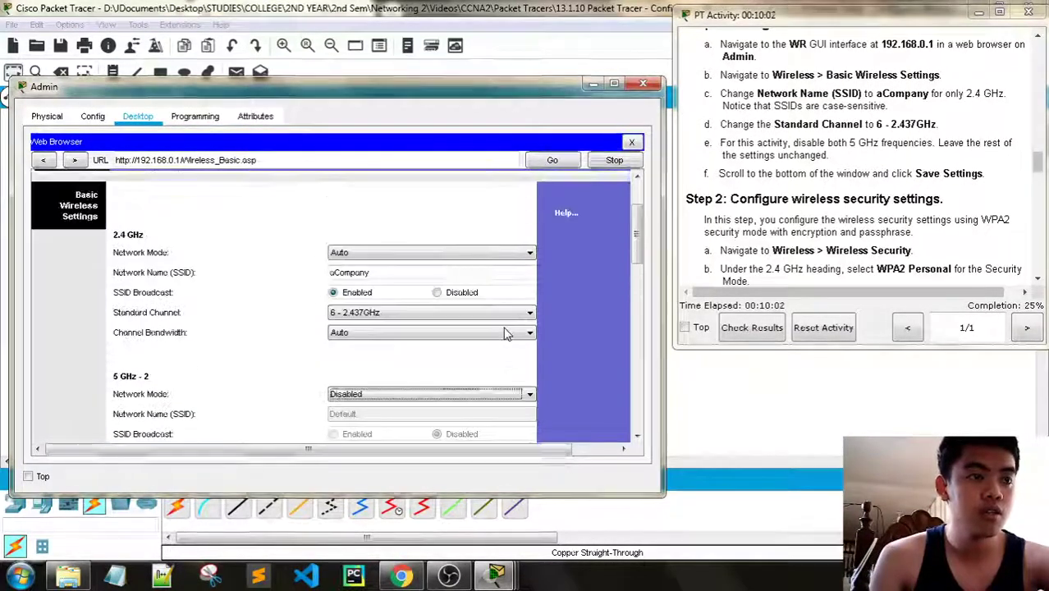
{"action": "scroll", "coordinate": [506, 334], "scroll_direction": "up", "scroll_amount": 1}
{"action": "scroll", "coordinate": [506, 334], "scroll_direction": "up", "scroll_amount": 1}
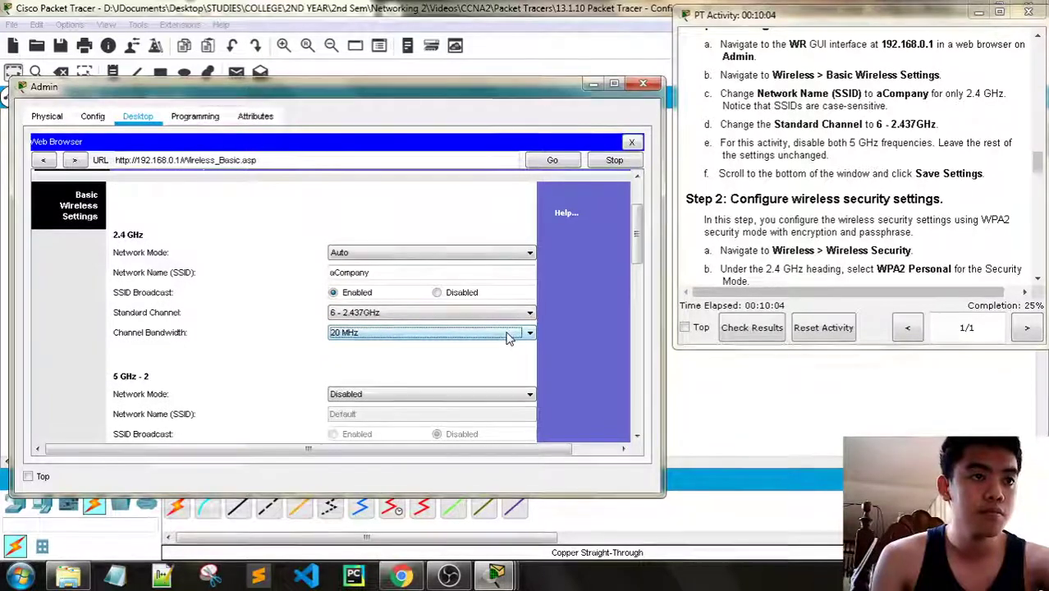
{"action": "left_click", "coordinate": [508, 334]}
{"action": "left_click", "coordinate": [391, 344]}
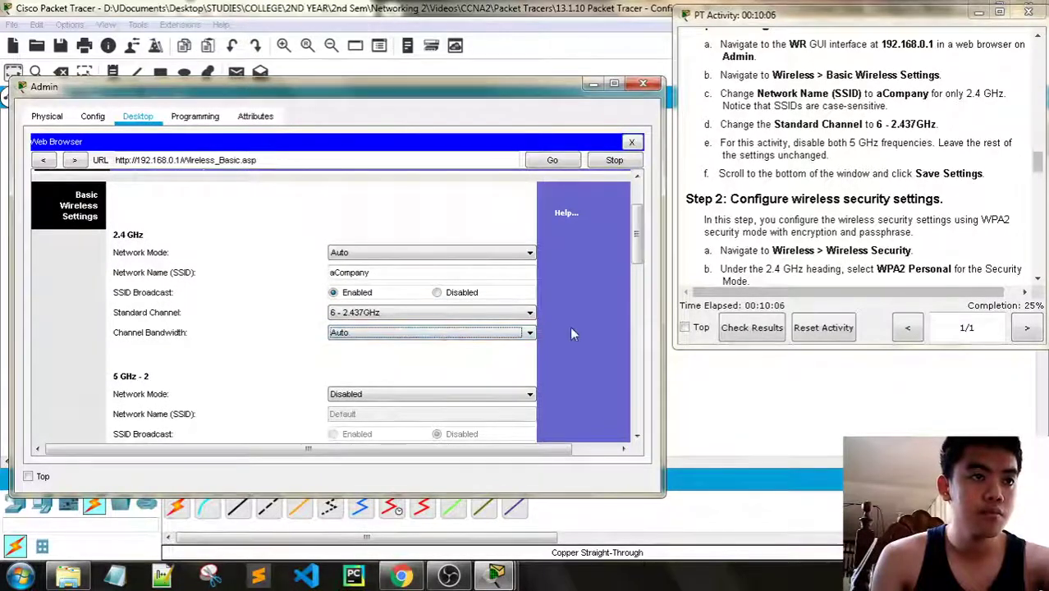
{"action": "left_click", "coordinate": [532, 252]}
{"action": "left_click", "coordinate": [513, 251]}
{"action": "scroll", "coordinate": [596, 279], "scroll_direction": "down", "scroll_amount": 4}
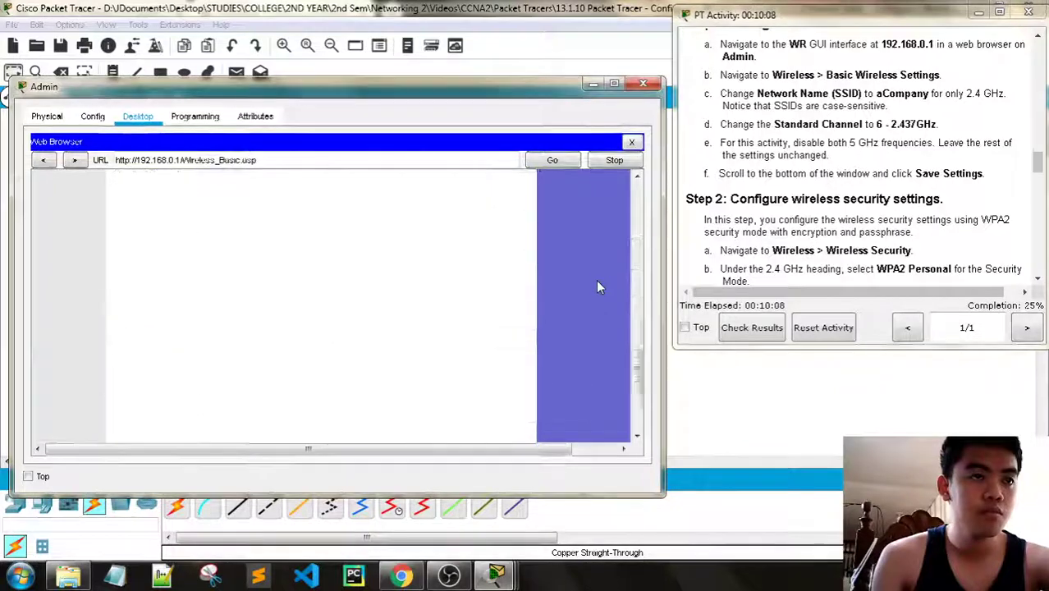
{"action": "scroll", "coordinate": [597, 280], "scroll_direction": "down", "scroll_amount": 5}
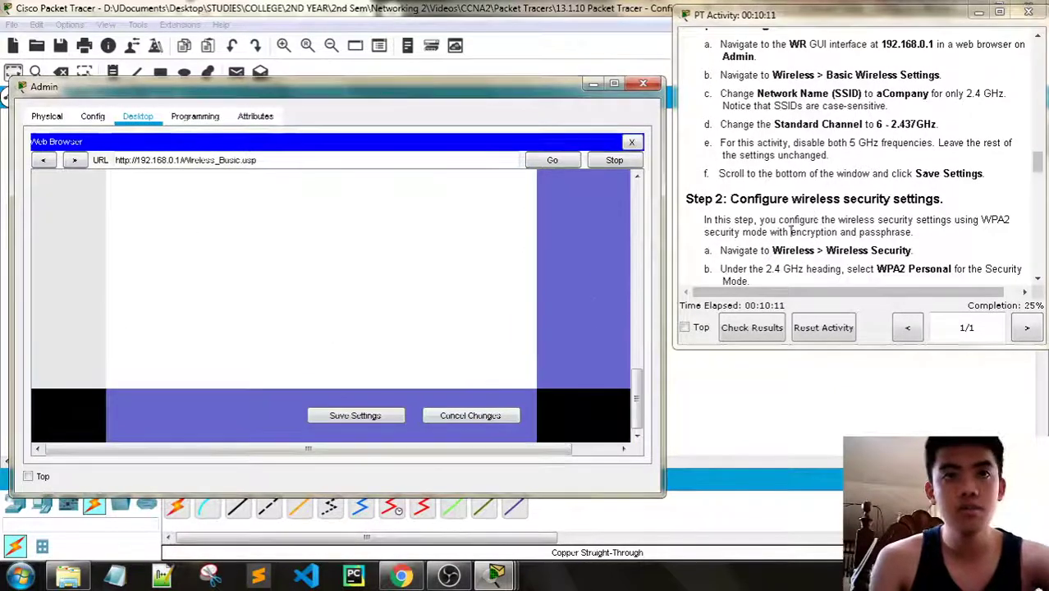
Save the aCompany channel-6 wireless settings and go to the Wireless Security page
{"action": "left_click", "coordinate": [370, 417]}
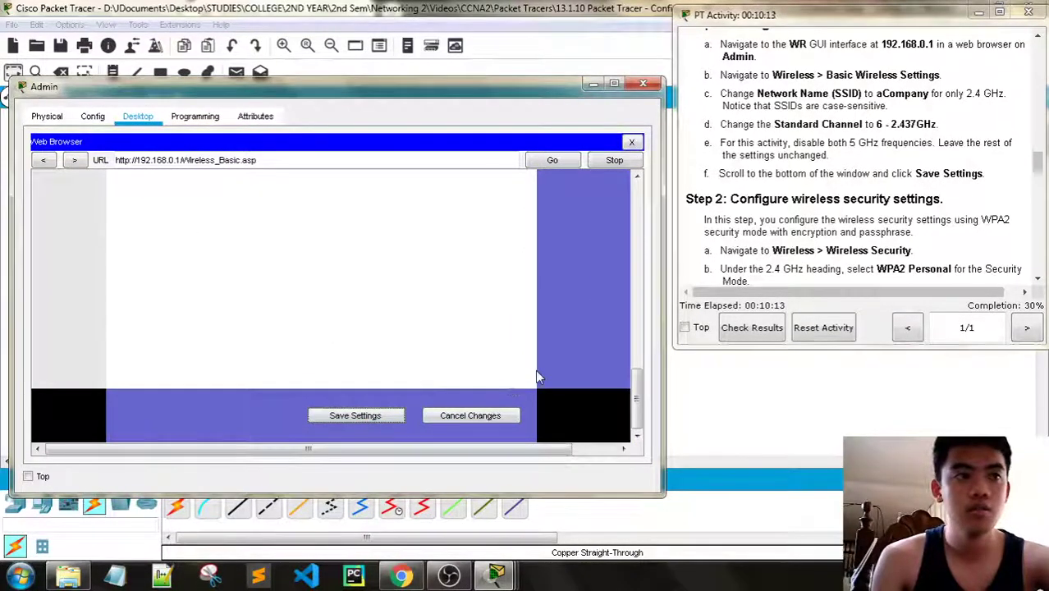
{"action": "scroll", "coordinate": [880, 205], "scroll_direction": "down", "scroll_amount": 3}
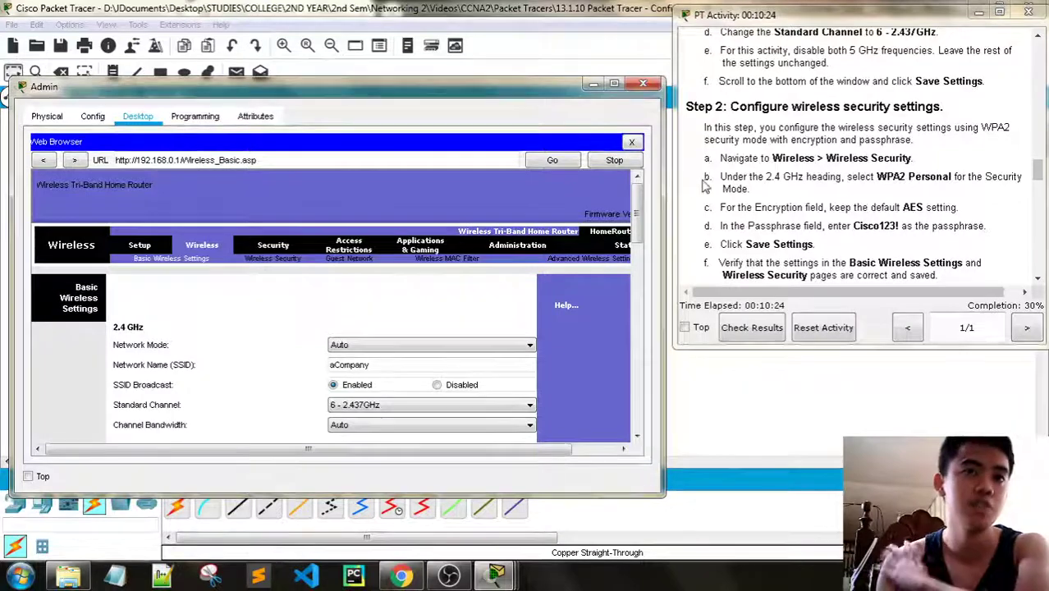
{"action": "left_click", "coordinate": [274, 258]}
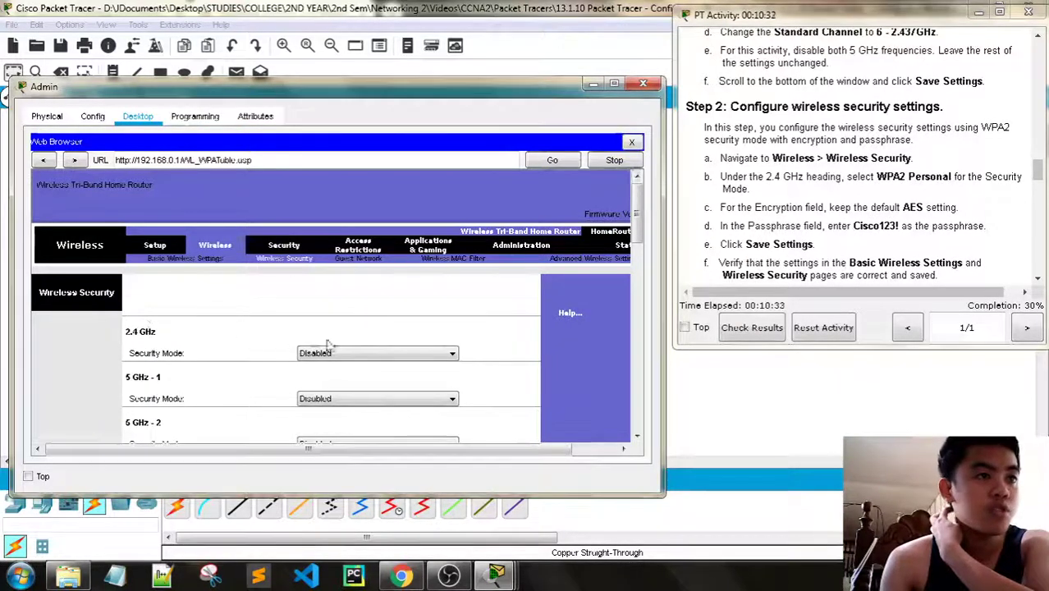
Set the 2.4 GHz security mode to WPA2 Personal
{"action": "scroll", "coordinate": [847, 207], "scroll_direction": "down", "scroll_amount": 1}
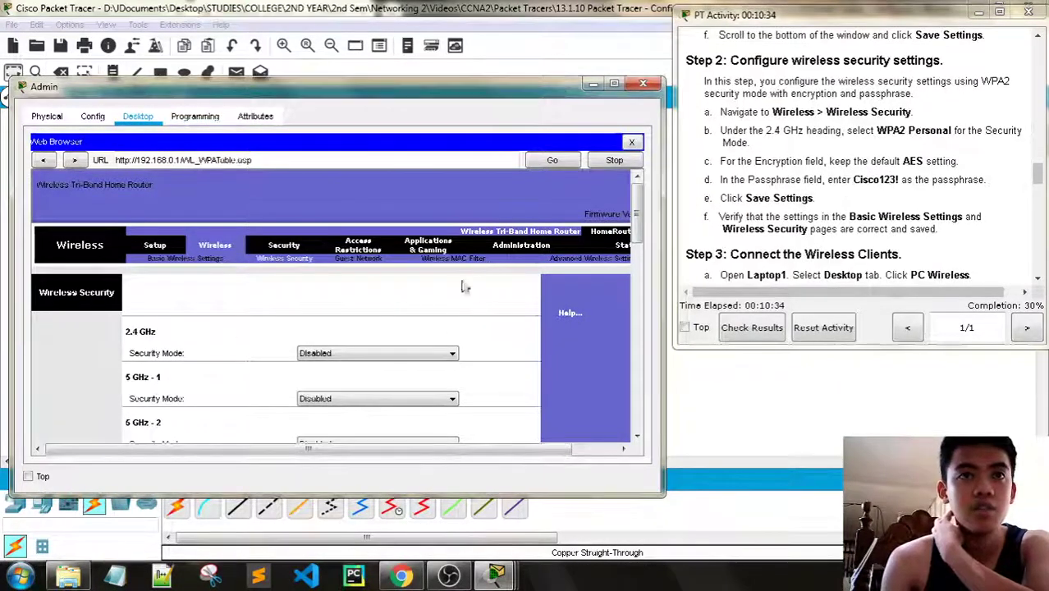
{"action": "left_click", "coordinate": [370, 354]}
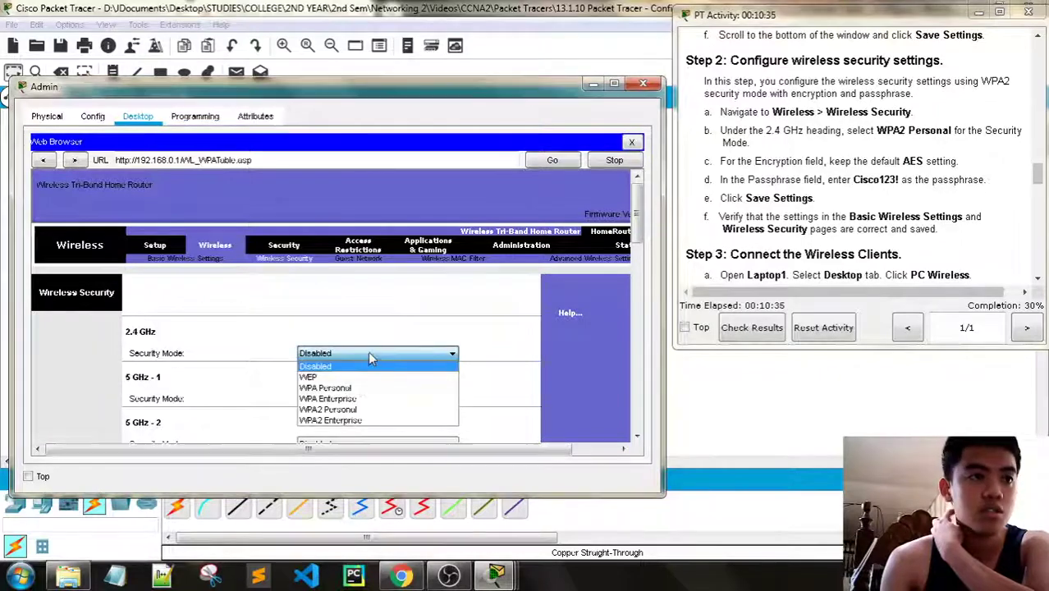
{"action": "left_click", "coordinate": [369, 409]}
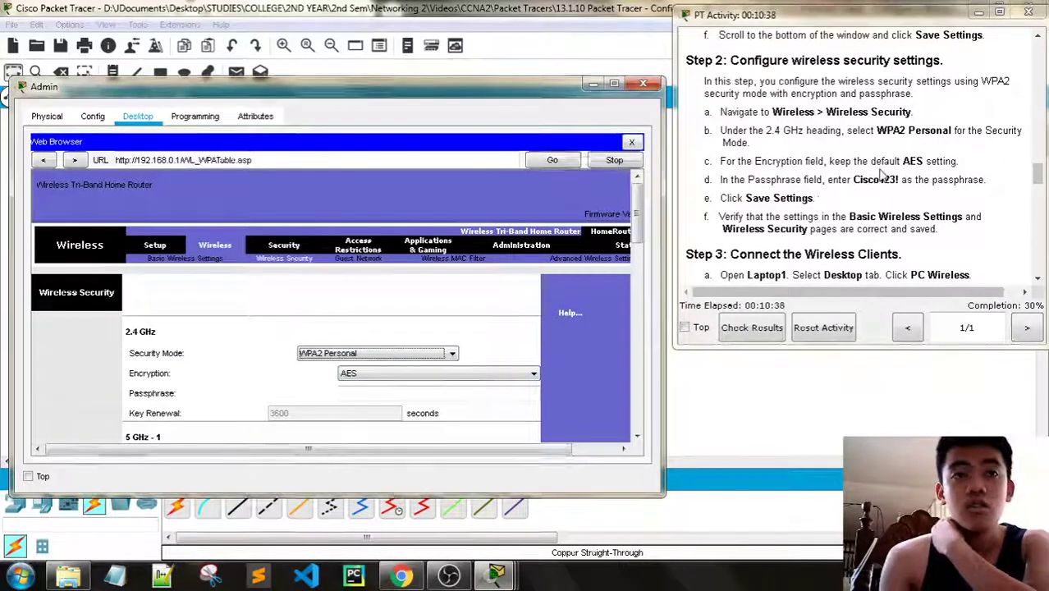
Enter the WPA2 passphrase for the 2.4 GHz network and scroll down to Save Settings
{"action": "scroll", "coordinate": [915, 160], "scroll_direction": "down", "scroll_amount": 1}
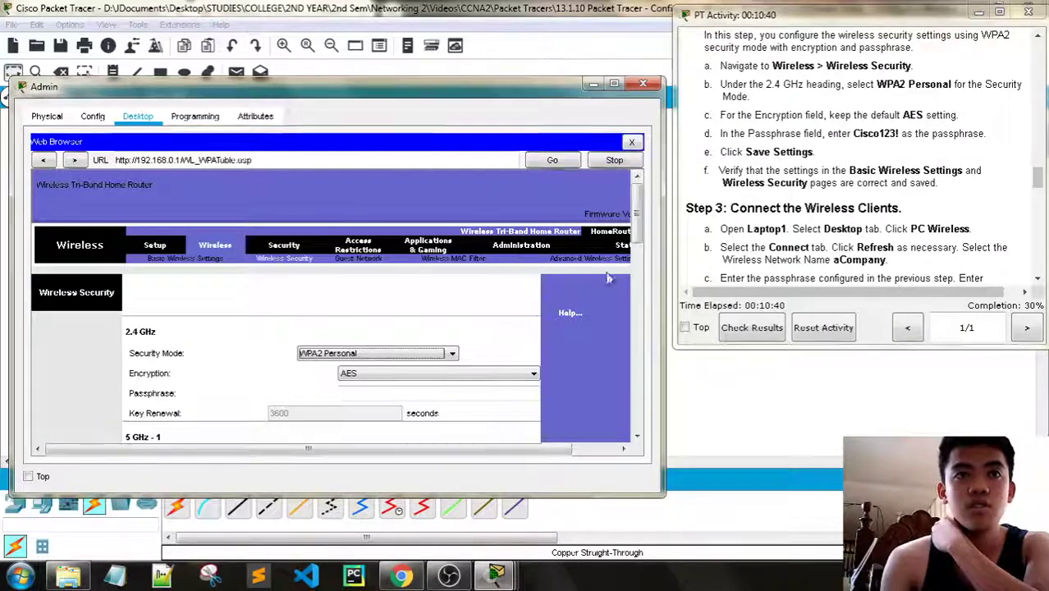
{"action": "scroll", "coordinate": [555, 329], "scroll_direction": "down", "scroll_amount": 1}
{"action": "scroll", "coordinate": [554, 329], "scroll_direction": "down", "scroll_amount": 1}
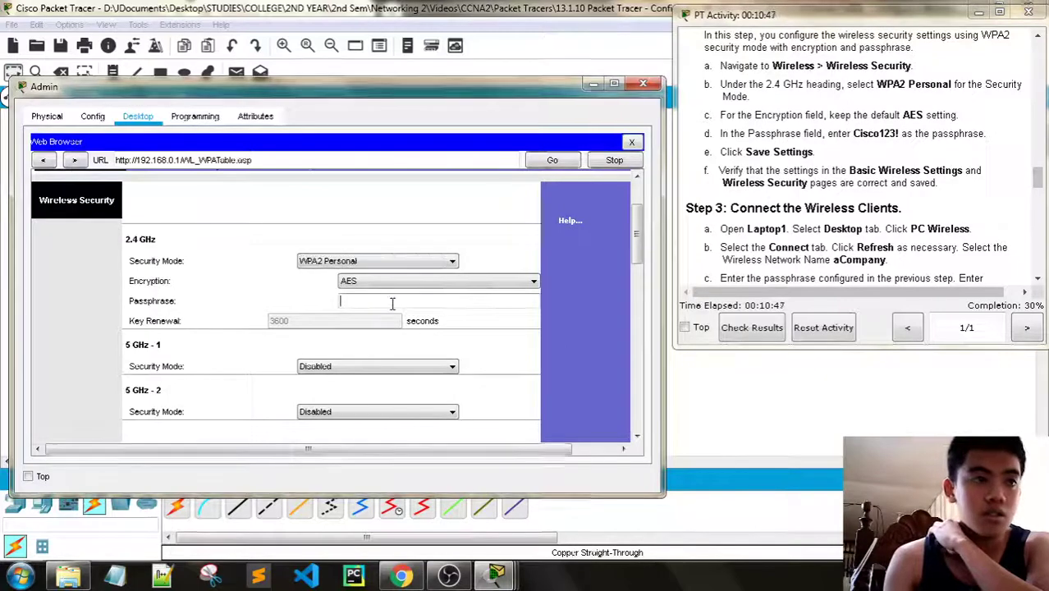
{"action": "left_click", "coordinate": [399, 301]}
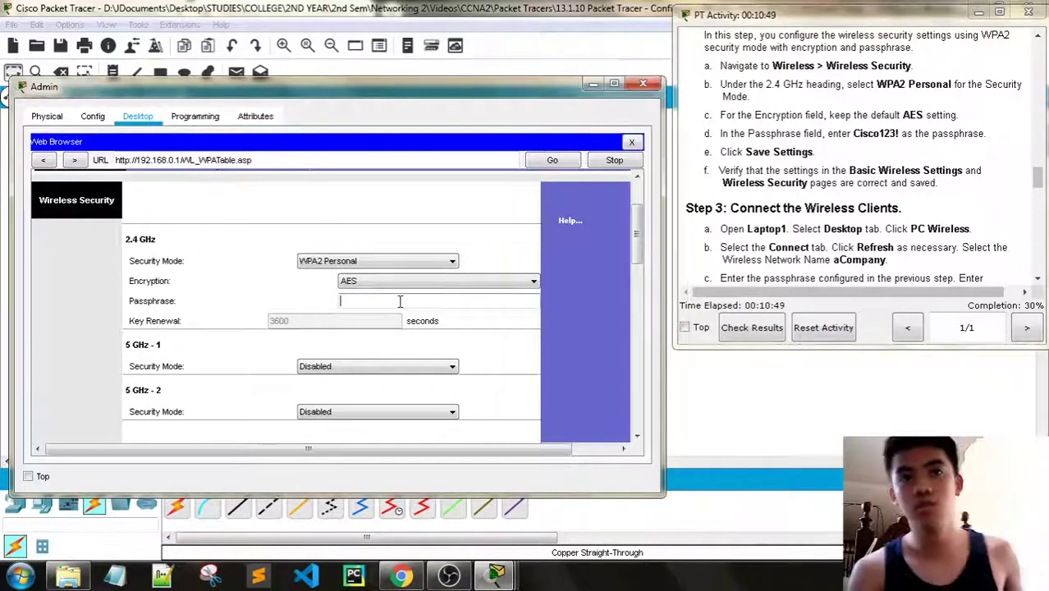
{"action": "type", "text": "Cisc"}
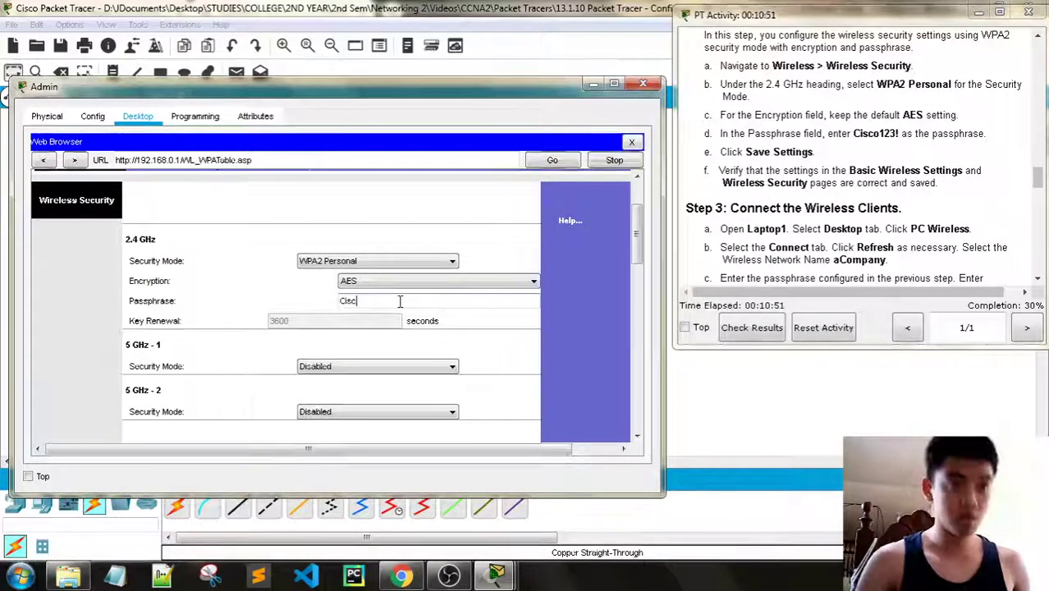
{"action": "type", "text": "o123!"}
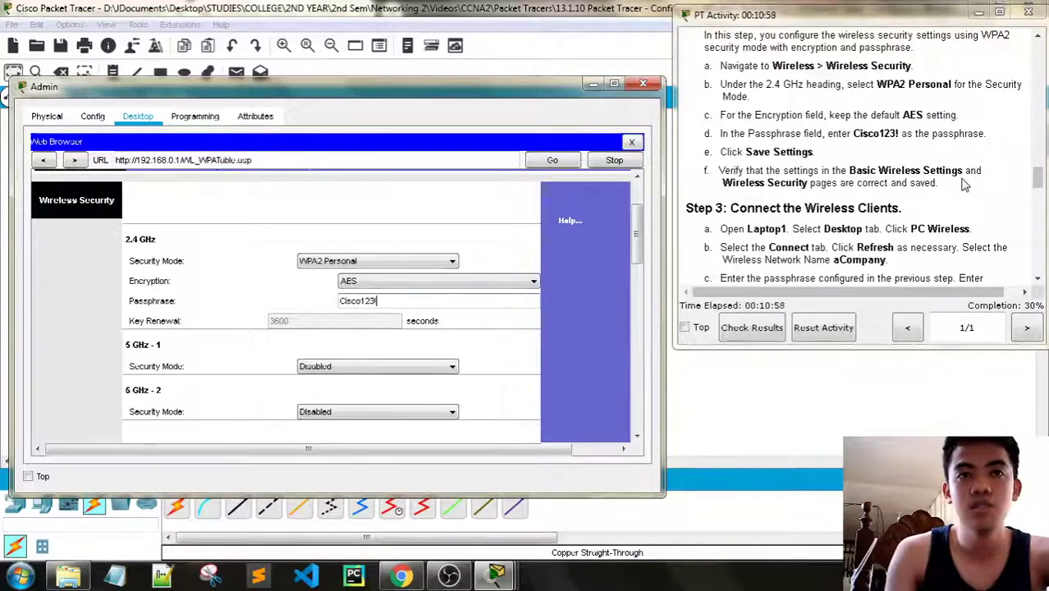
{"action": "scroll", "coordinate": [603, 275], "scroll_direction": "down", "scroll_amount": 3}
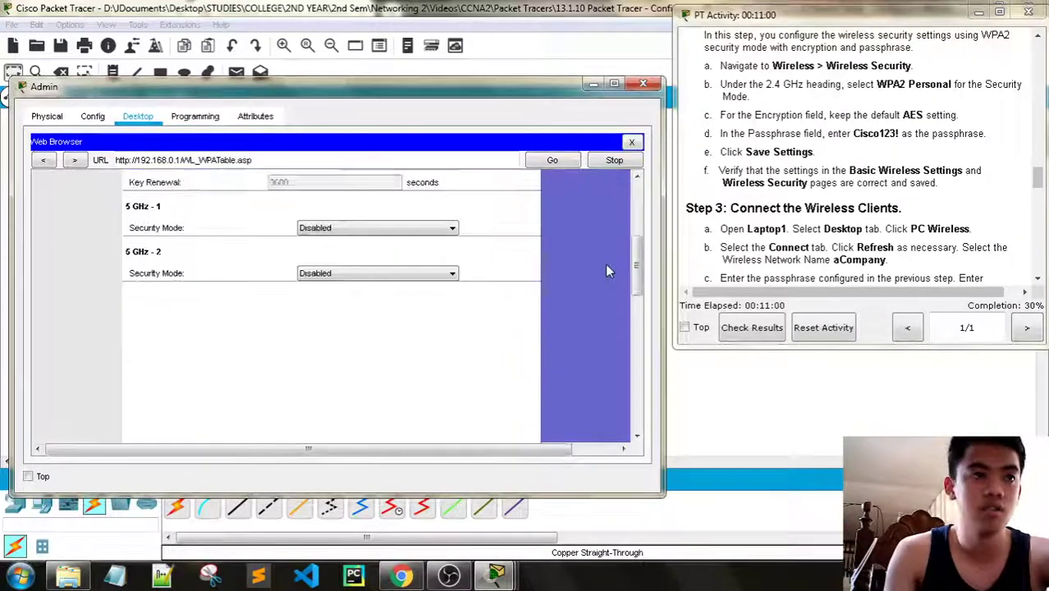
{"action": "scroll", "coordinate": [605, 271], "scroll_direction": "up", "scroll_amount": 4}
{"action": "scroll", "coordinate": [605, 271], "scroll_direction": "down", "scroll_amount": 6}
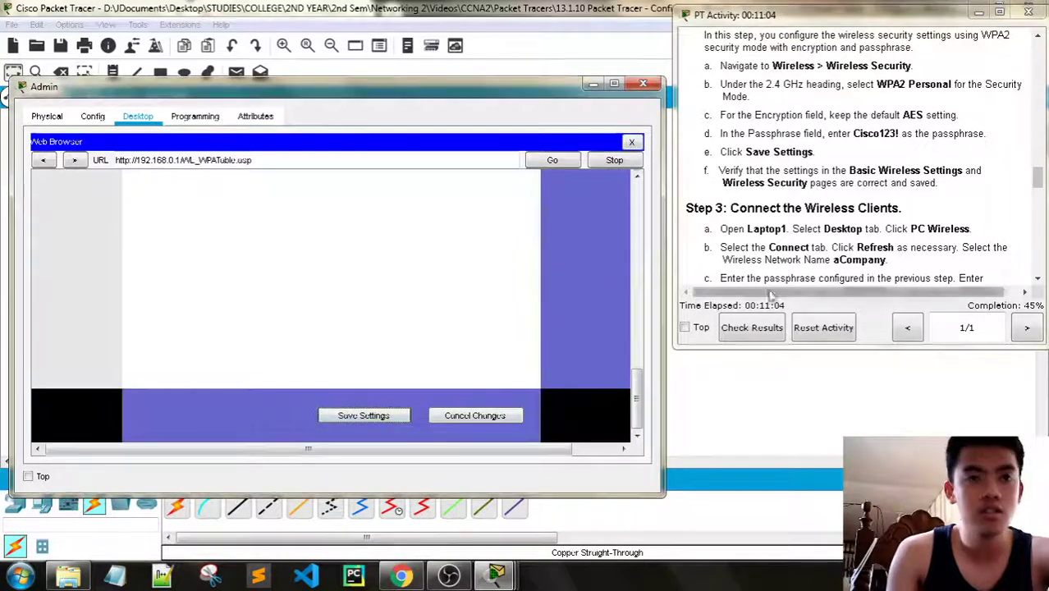
{"action": "scroll", "coordinate": [897, 203], "scroll_direction": "down", "scroll_amount": 3}
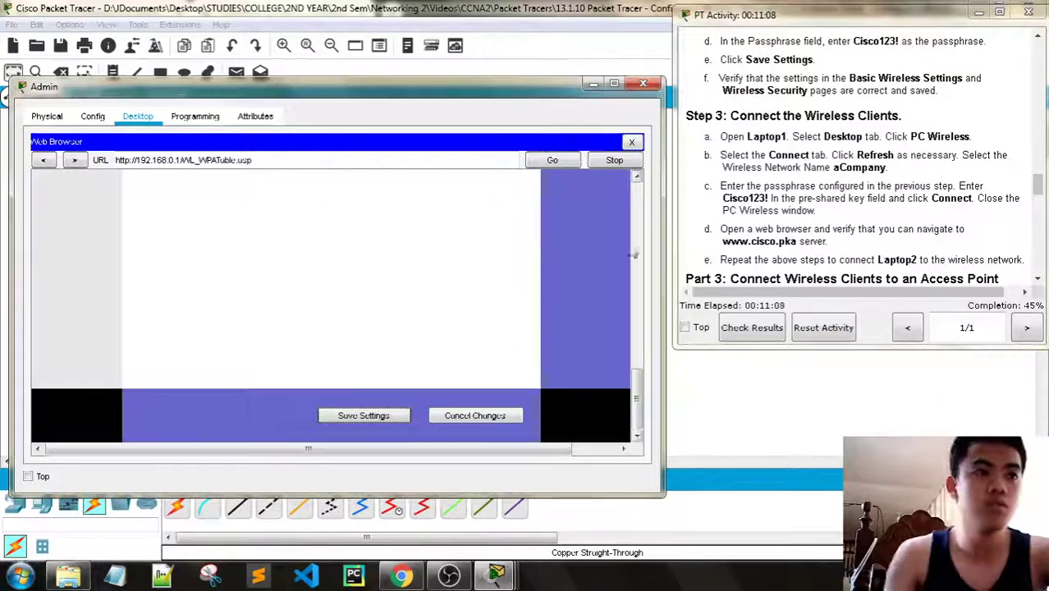
Close the Admin PC window and open Laptop1's Desktop tab beside the activity instructions
{"action": "left_click", "coordinate": [643, 83]}
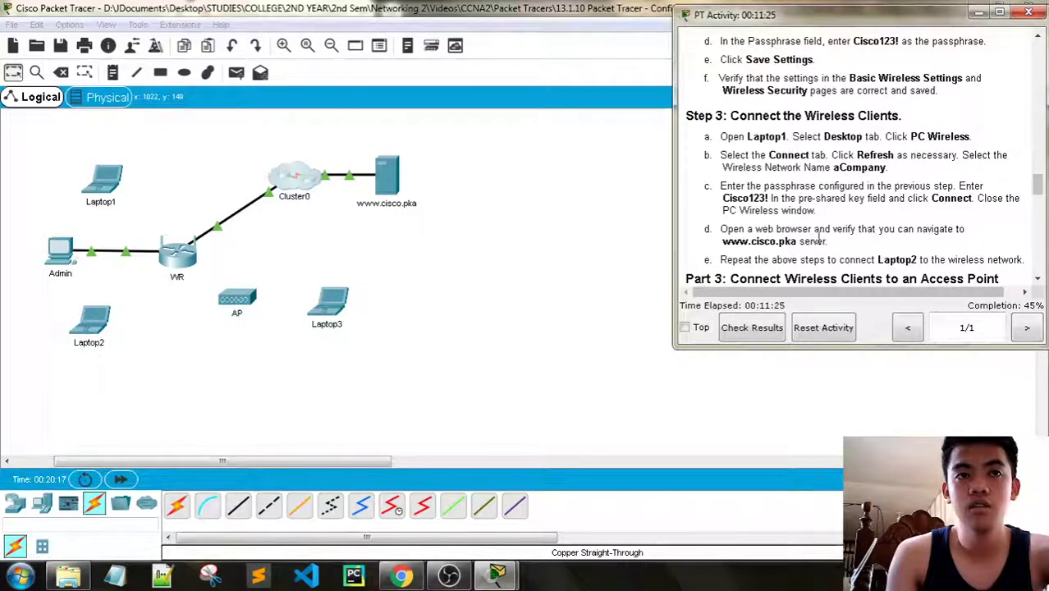
{"action": "scroll", "coordinate": [818, 238], "scroll_direction": "down", "scroll_amount": 1}
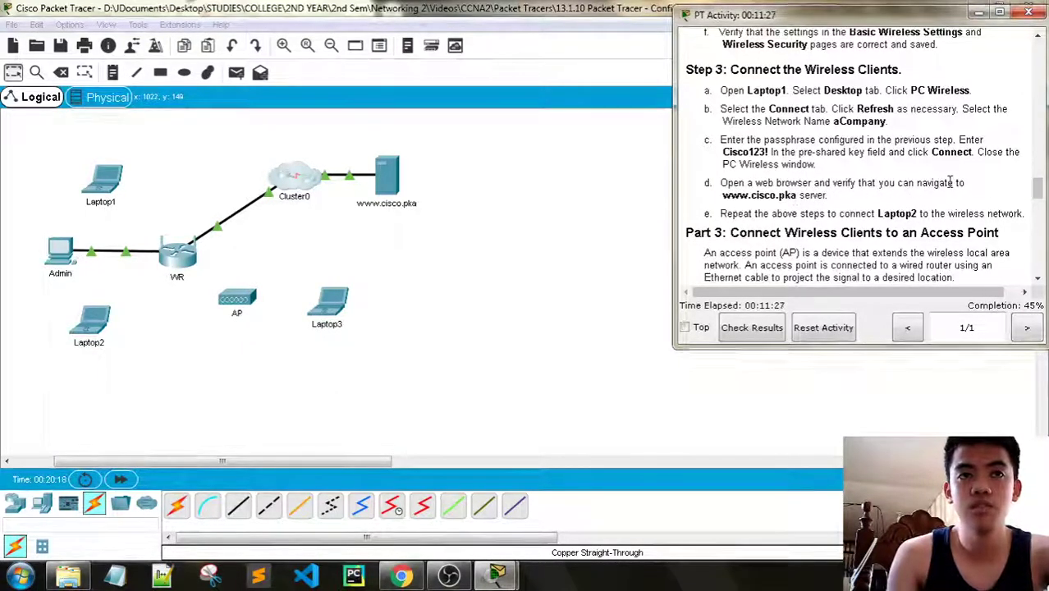
{"action": "left_click", "coordinate": [92, 190]}
{"action": "left_click", "coordinate": [491, 571]}
{"action": "left_click", "coordinate": [355, 517]}
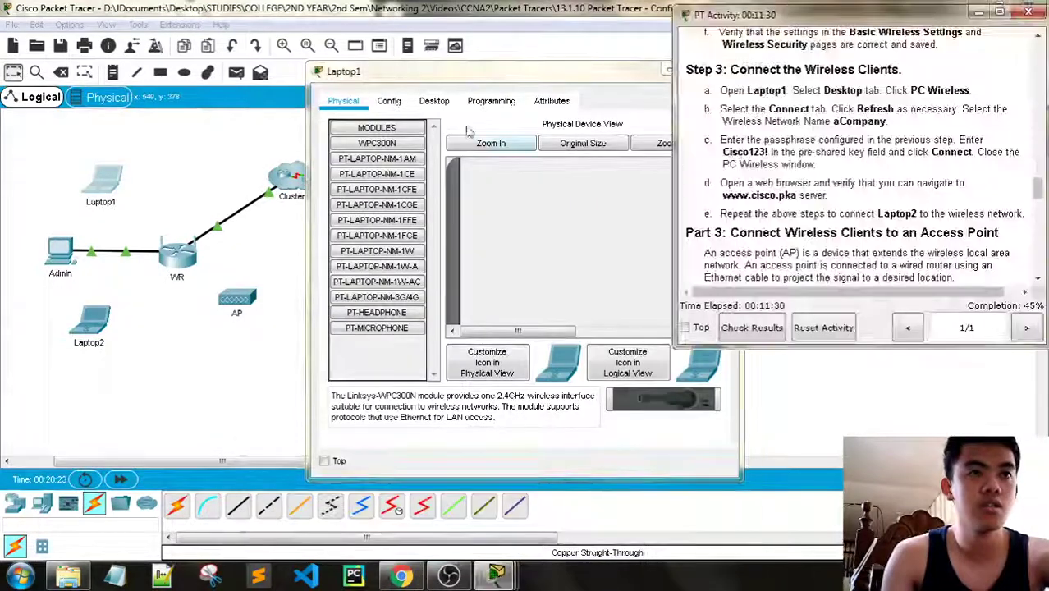
{"action": "left_click_drag", "start_coordinate": [470, 72], "coordinate": [261, 54]}
{"action": "left_click", "coordinate": [224, 83]}
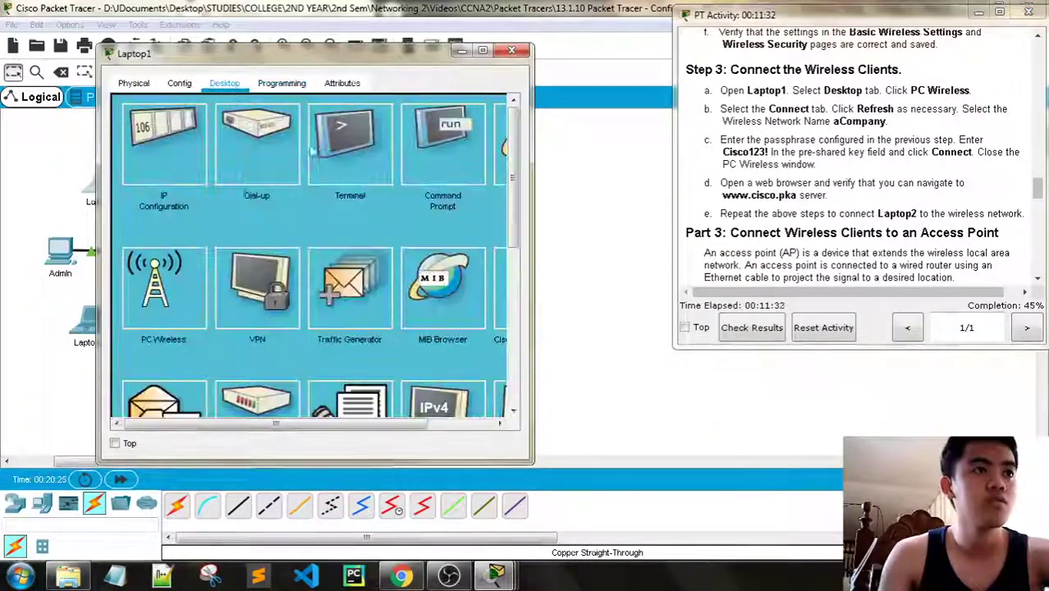
Scroll through Laptop1's desktop applications list
{"action": "scroll", "coordinate": [335, 377], "scroll_direction": "down", "scroll_amount": 3}
{"action": "scroll", "coordinate": [341, 362], "scroll_direction": "up", "scroll_amount": 4}
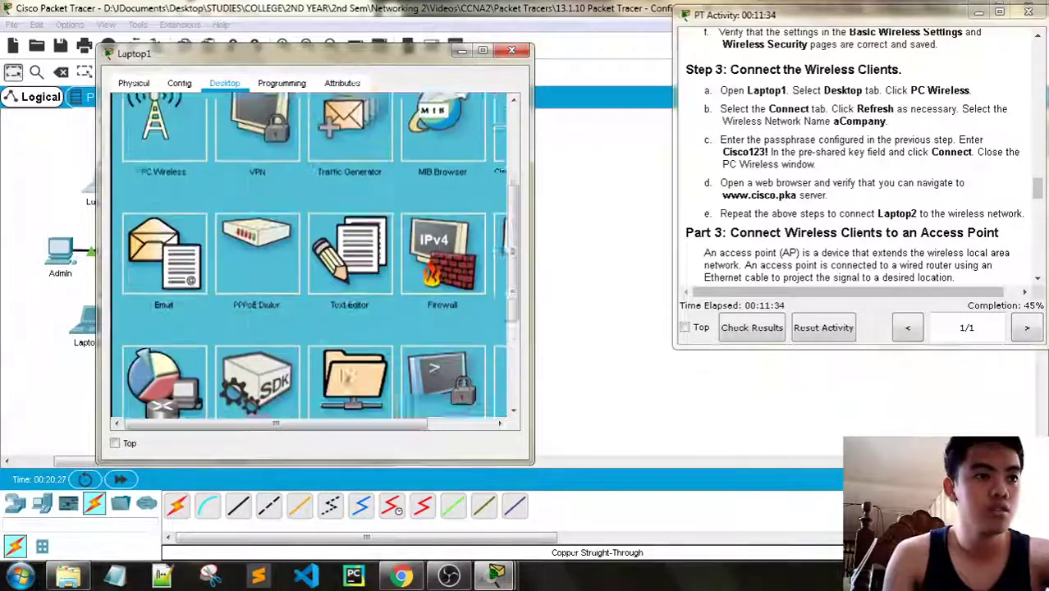
{"action": "left_click_drag", "start_coordinate": [351, 422], "coordinate": [363, 399]}
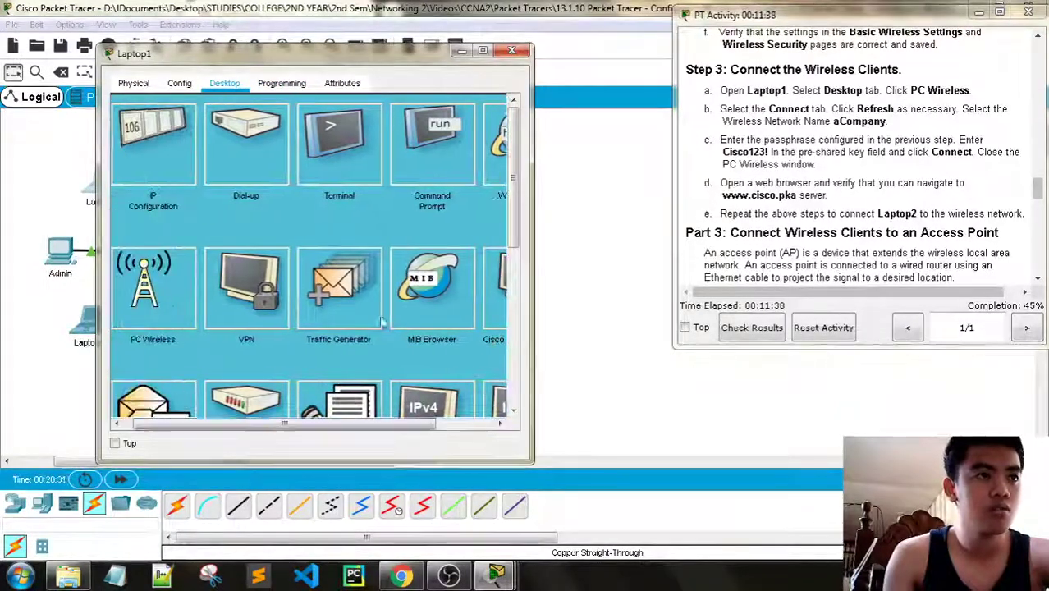
{"action": "scroll", "coordinate": [383, 320], "scroll_direction": "down", "scroll_amount": 3}
{"action": "scroll", "coordinate": [380, 313], "scroll_direction": "down", "scroll_amount": 1}
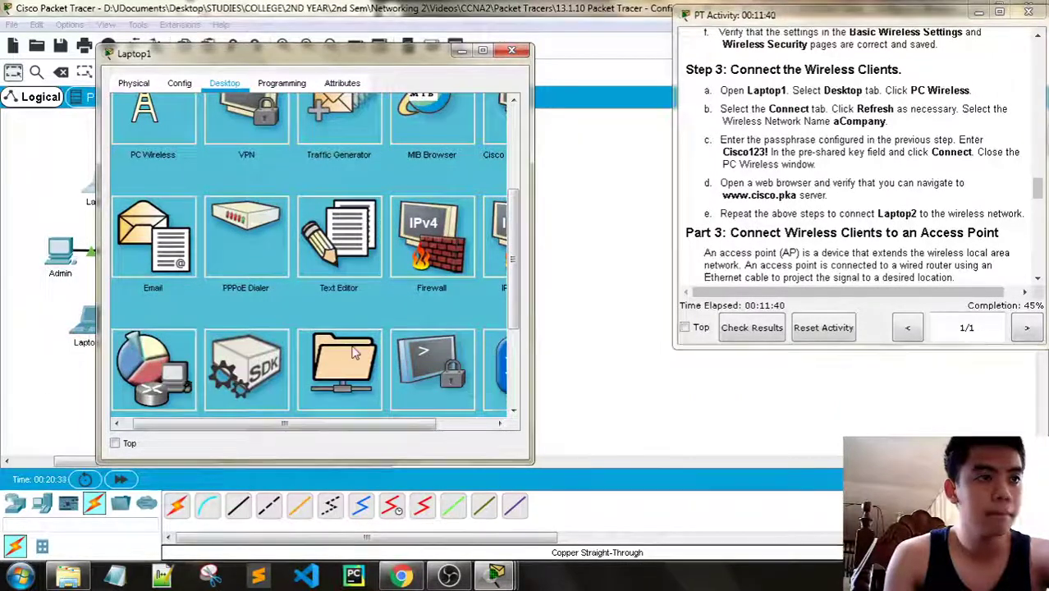
{"action": "scroll", "coordinate": [317, 401], "scroll_direction": "down", "scroll_amount": 1}
{"action": "left_click_drag", "start_coordinate": [320, 423], "coordinate": [276, 423]}
{"action": "scroll", "coordinate": [406, 374], "scroll_direction": "down", "scroll_amount": 1}
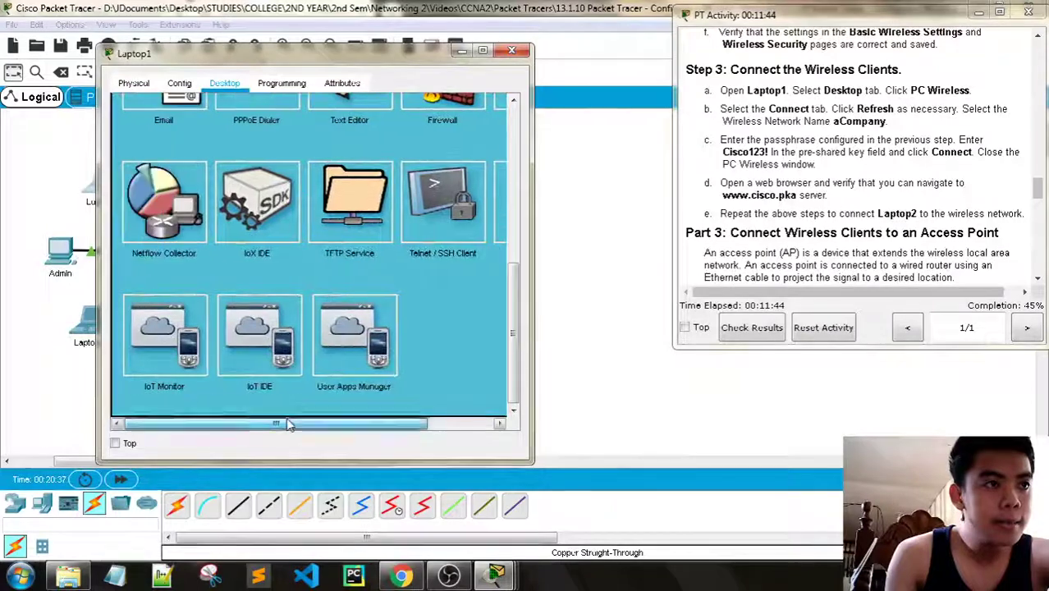
{"action": "scroll", "coordinate": [342, 337], "scroll_direction": "up", "scroll_amount": 2}
{"action": "scroll", "coordinate": [343, 330], "scroll_direction": "up", "scroll_amount": 1}
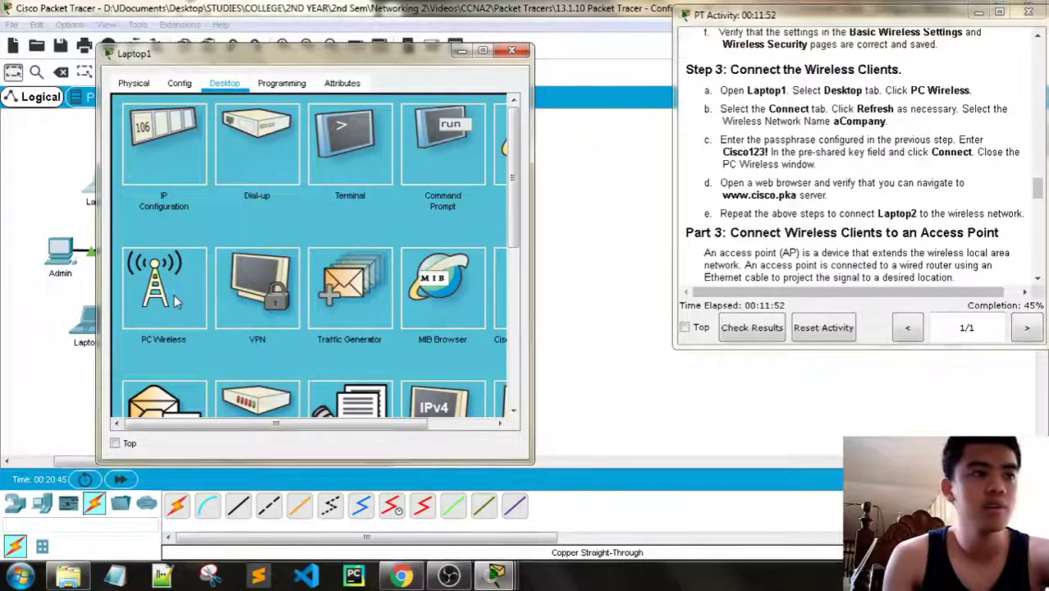
In Laptop1's PC Wireless utility, refresh the network list and select aCompany
{"action": "left_click", "coordinate": [176, 297]}
{"action": "left_click", "coordinate": [248, 182]}
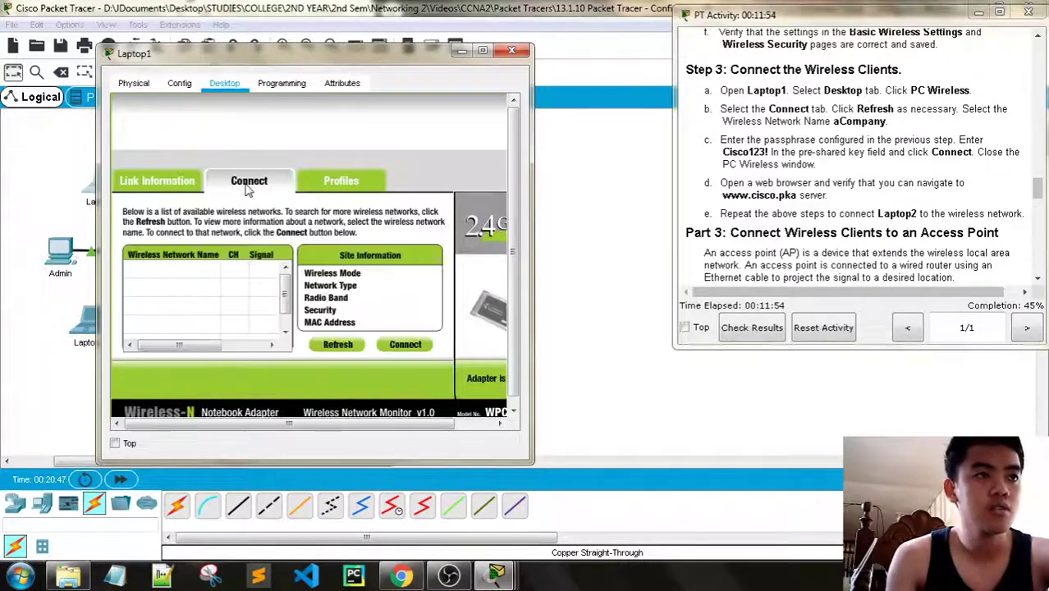
{"action": "left_click", "coordinate": [338, 344]}
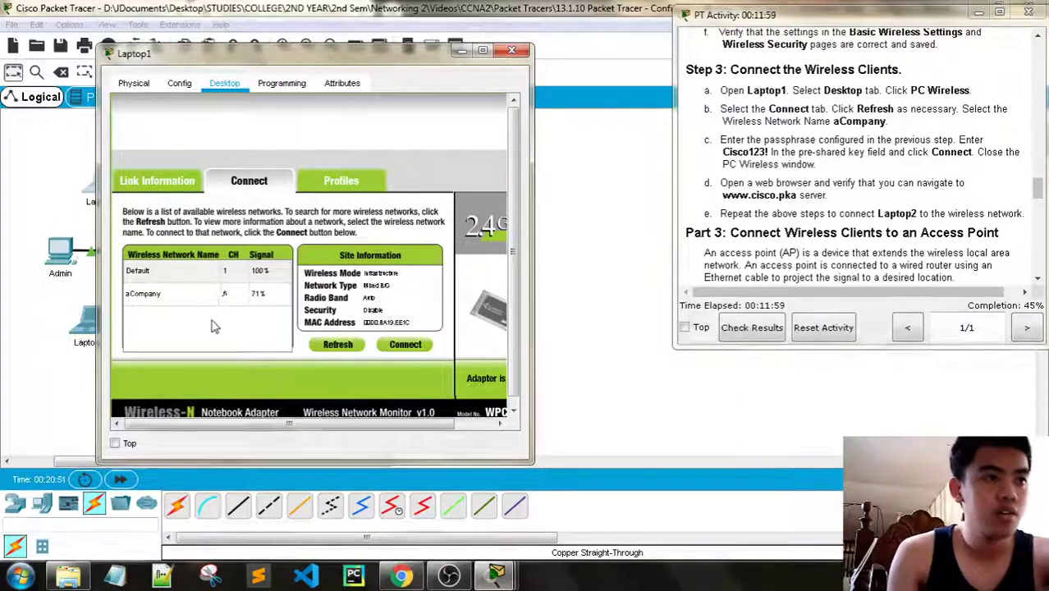
{"action": "left_click", "coordinate": [174, 295]}
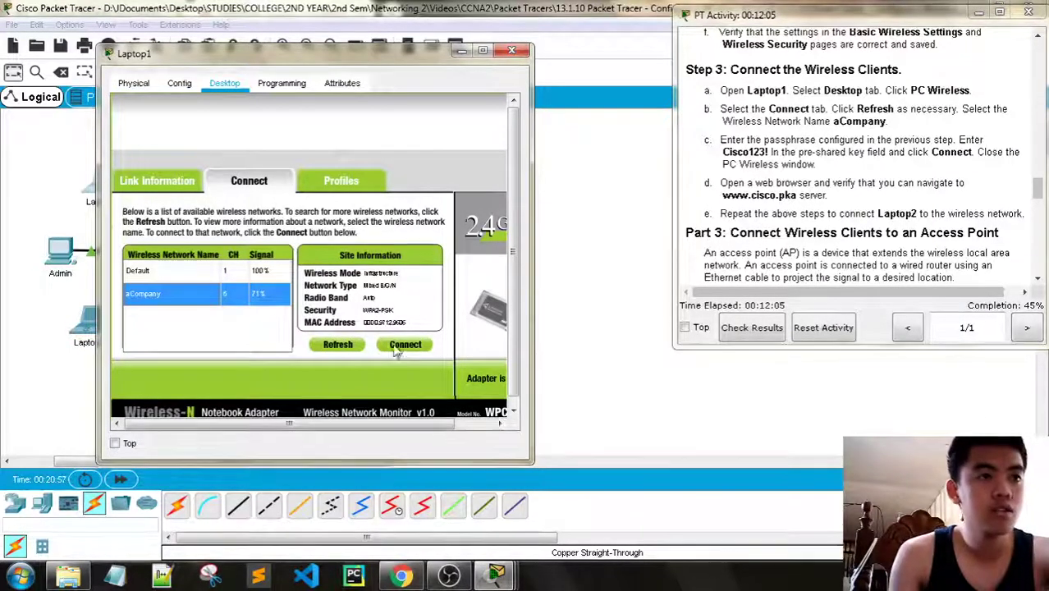
{"action": "left_click", "coordinate": [206, 274]}
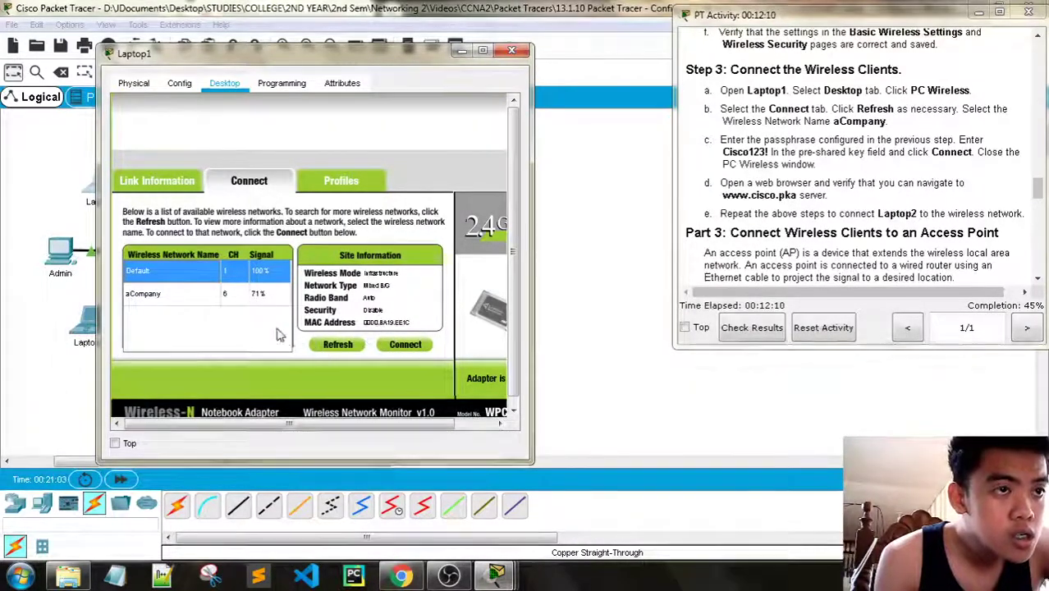
{"action": "left_click", "coordinate": [206, 295]}
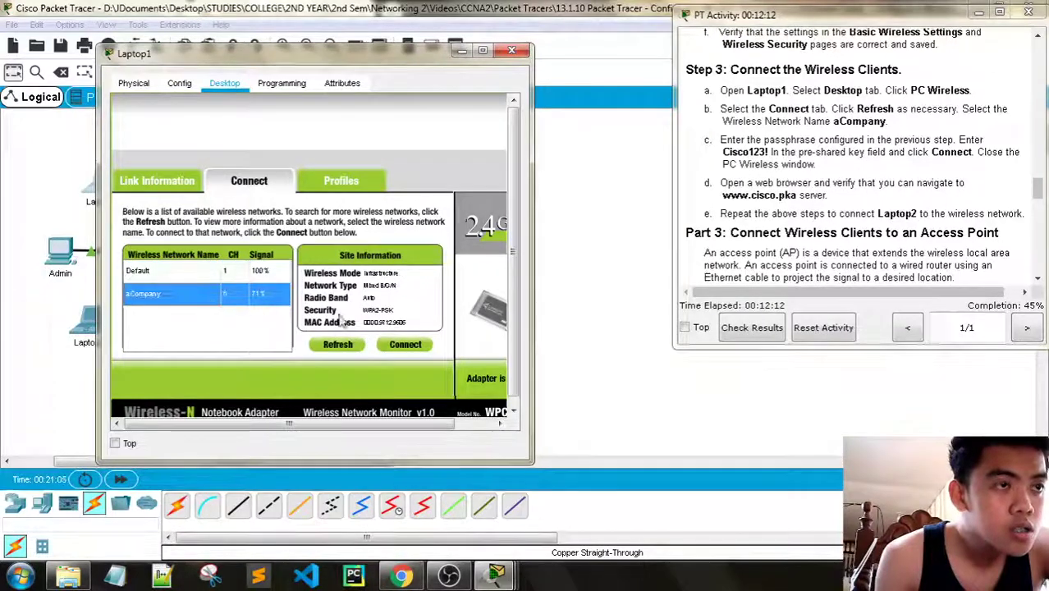
Join aCompany using the WPA2 pre-shared key and check the connection status
{"action": "left_click", "coordinate": [404, 346]}
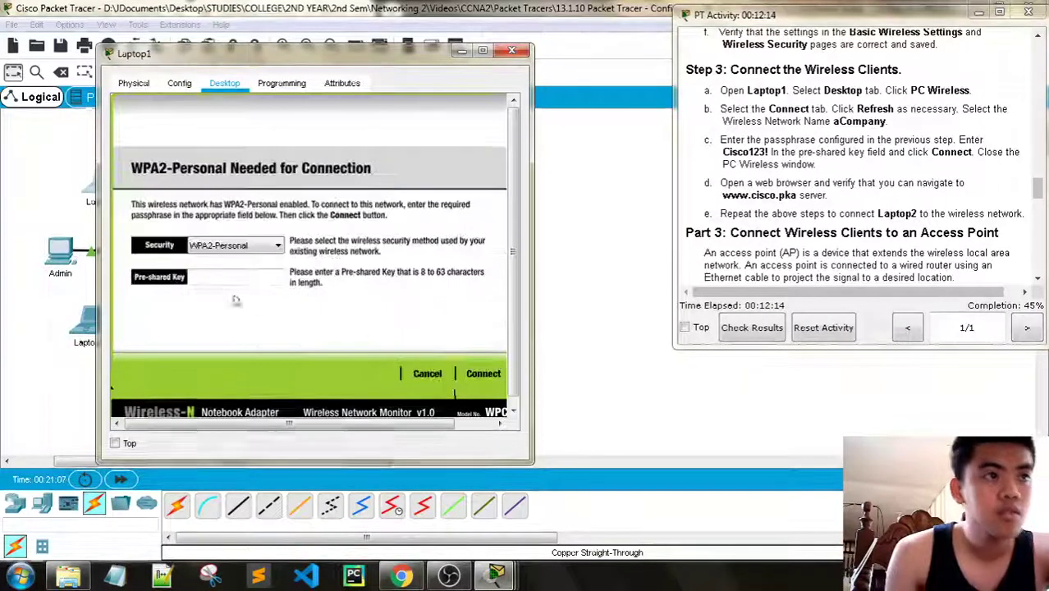
{"action": "left_click", "coordinate": [211, 281]}
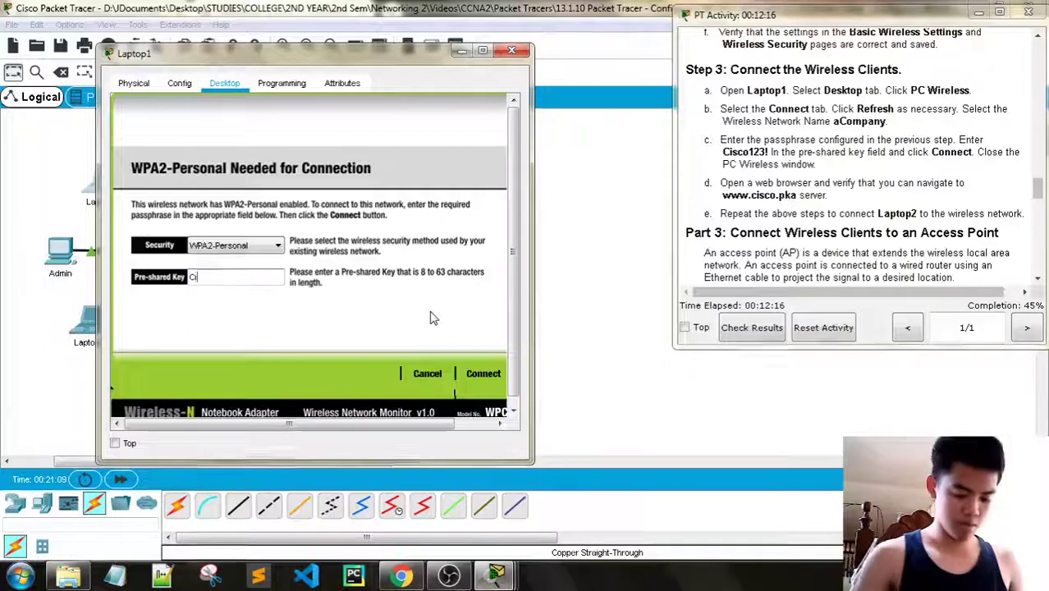
{"action": "type", "text": "Cisco123!"}
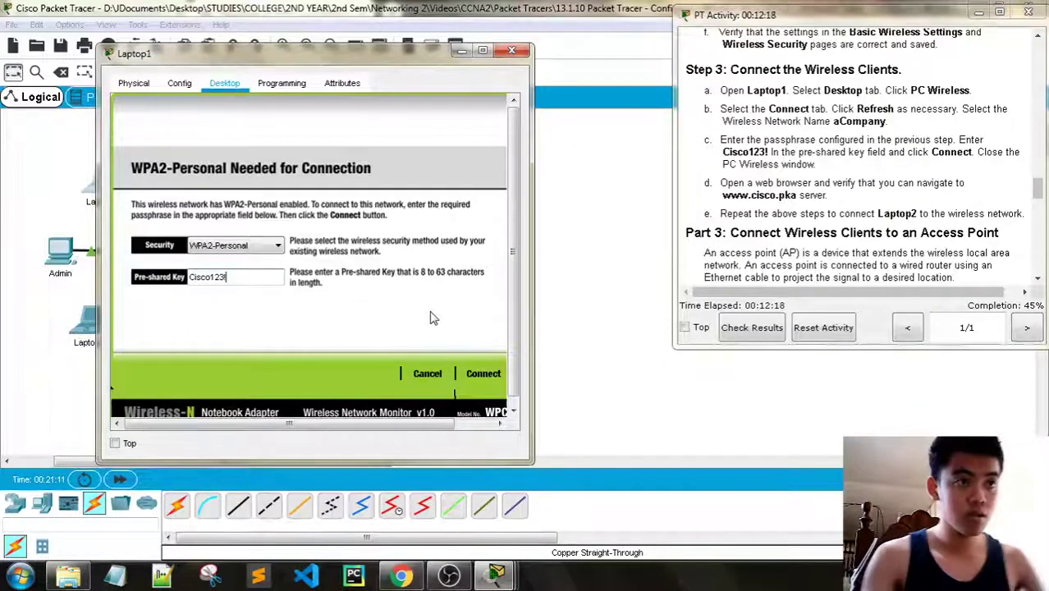
{"action": "left_click", "coordinate": [476, 376]}
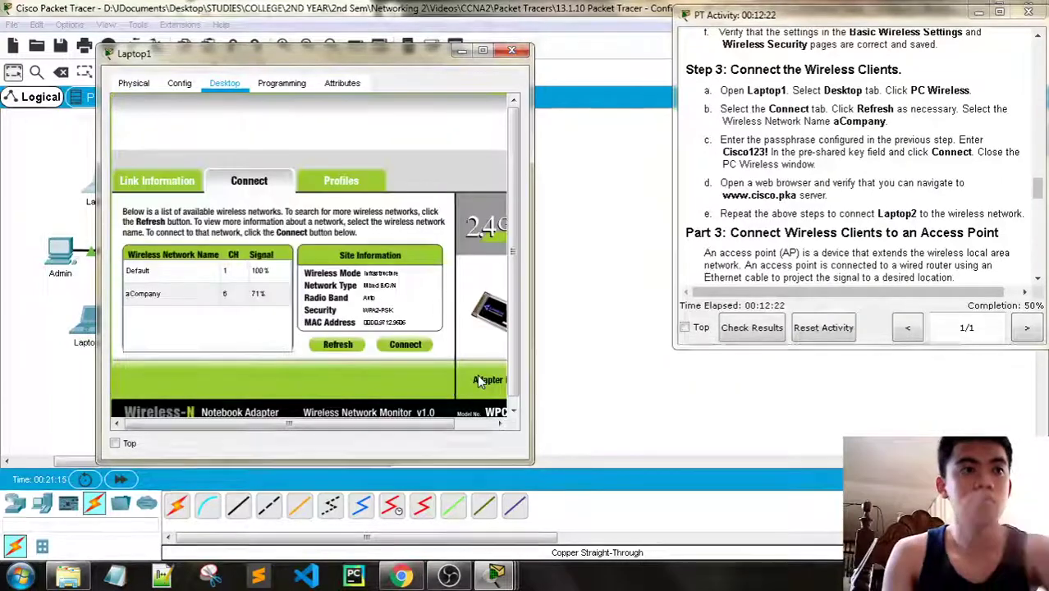
{"action": "left_click", "coordinate": [128, 186]}
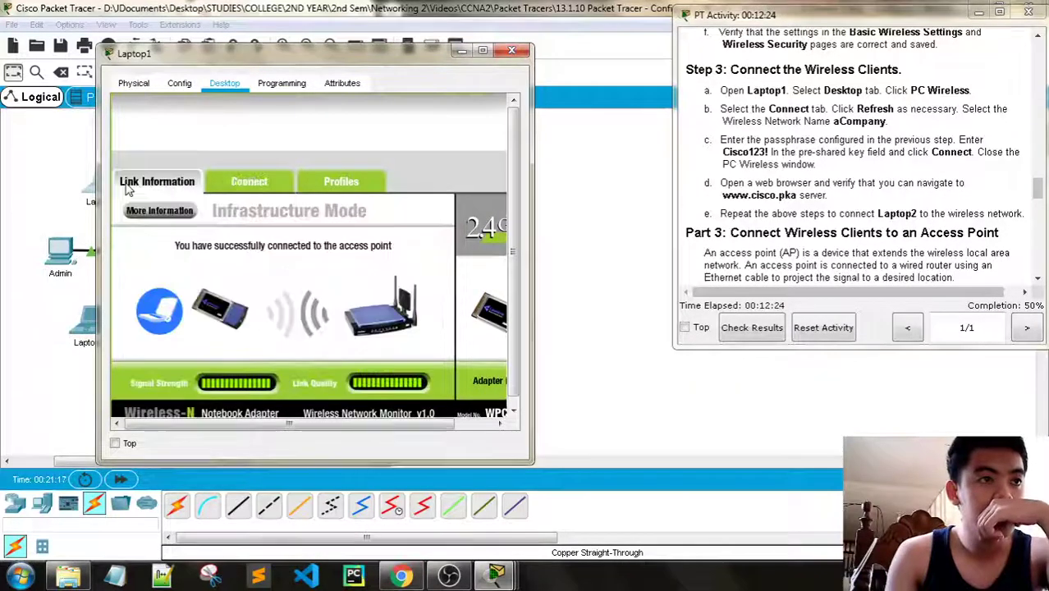
Review Laptop1's wireless connection status, then close the PC Wireless utility
{"action": "left_click", "coordinate": [297, 87]}
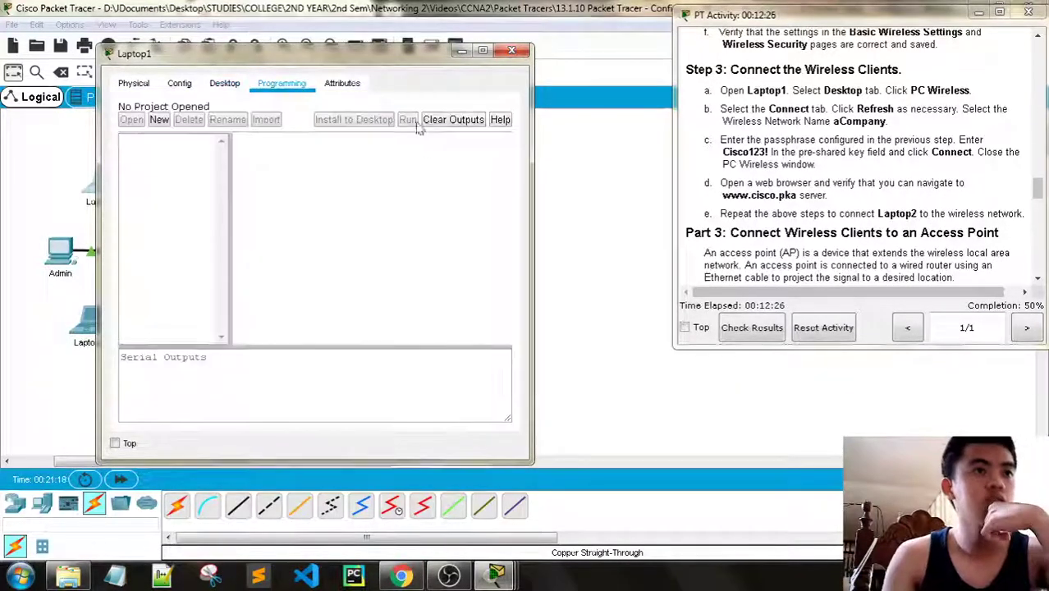
{"action": "left_click", "coordinate": [200, 89]}
{"action": "left_click", "coordinate": [554, 308]}
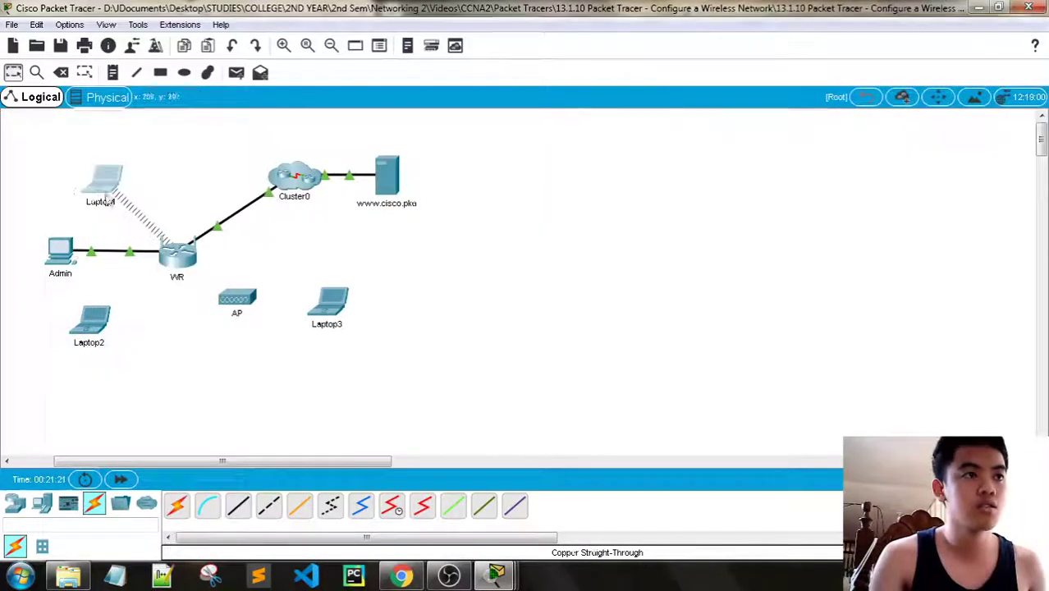
{"action": "left_click", "coordinate": [105, 188]}
{"action": "left_click", "coordinate": [224, 83]}
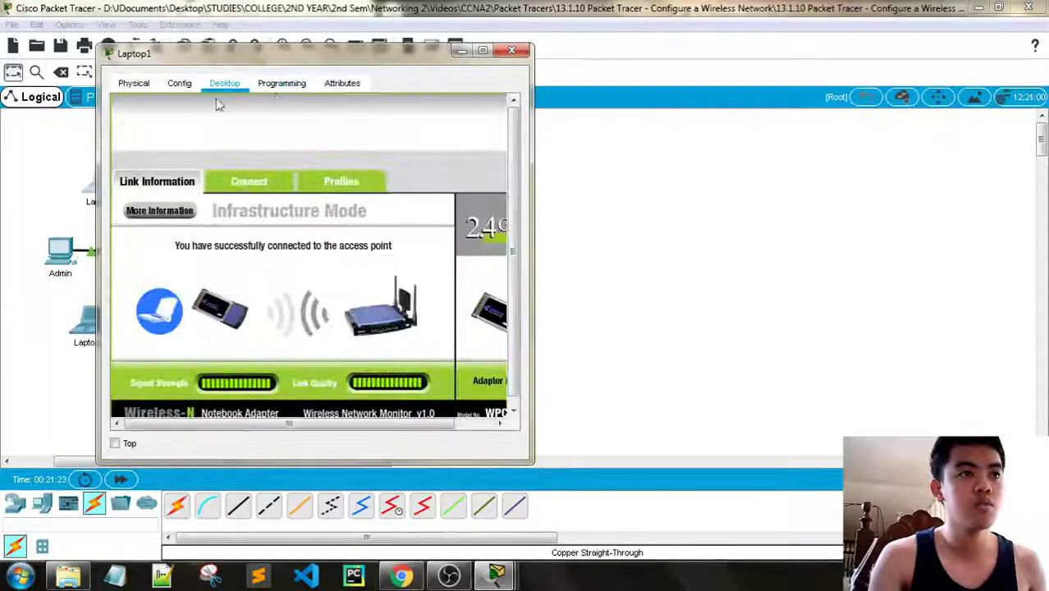
{"action": "scroll", "coordinate": [503, 203], "scroll_direction": "right", "scroll_amount": 2}
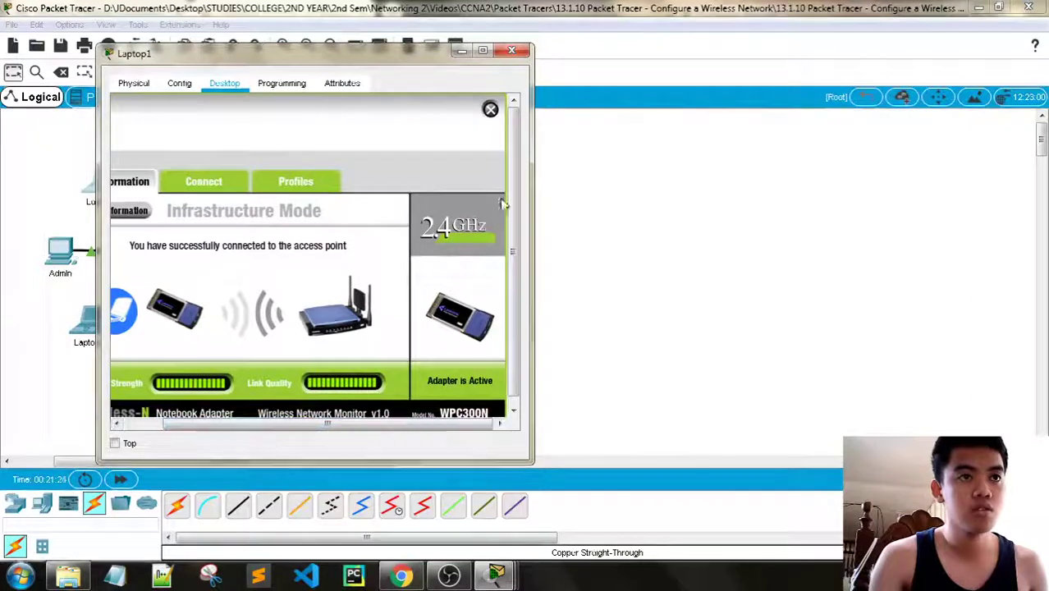
{"action": "left_click", "coordinate": [490, 110]}
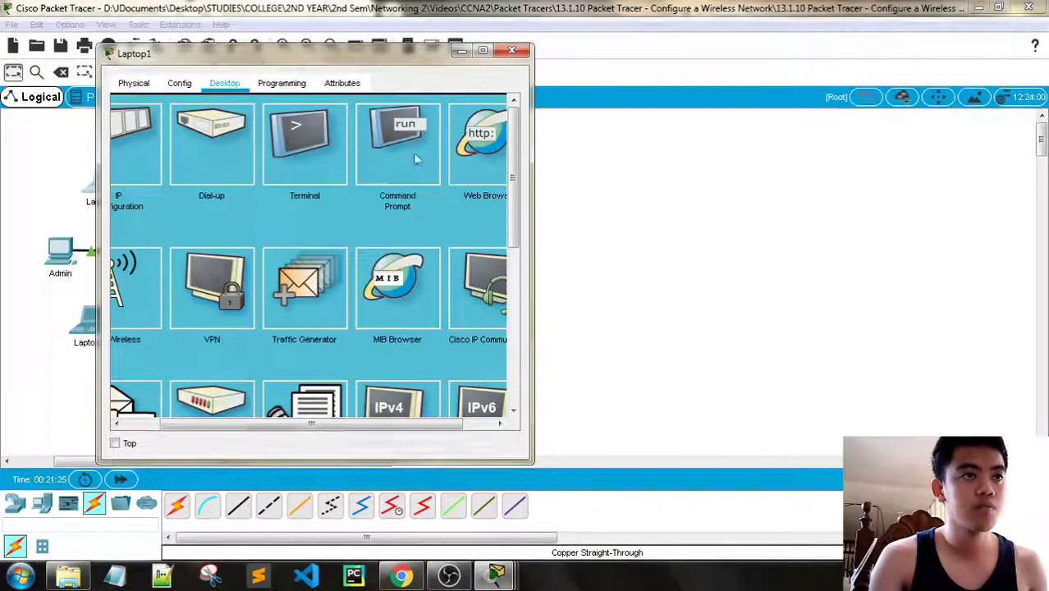
{"action": "left_click", "coordinate": [485, 145]}
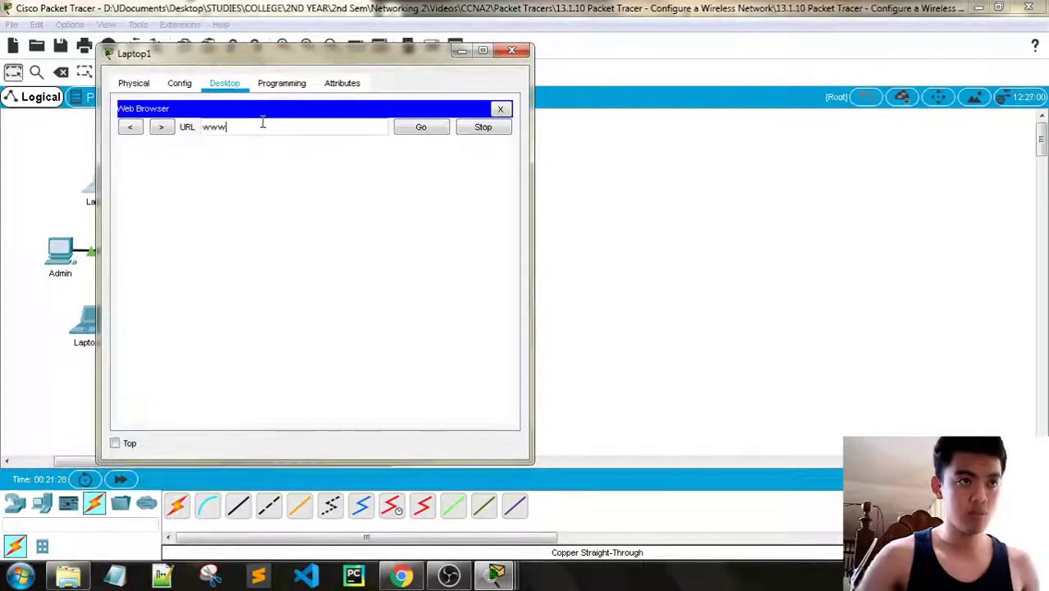
{"action": "type", "text": "www.cisco.pkt"}
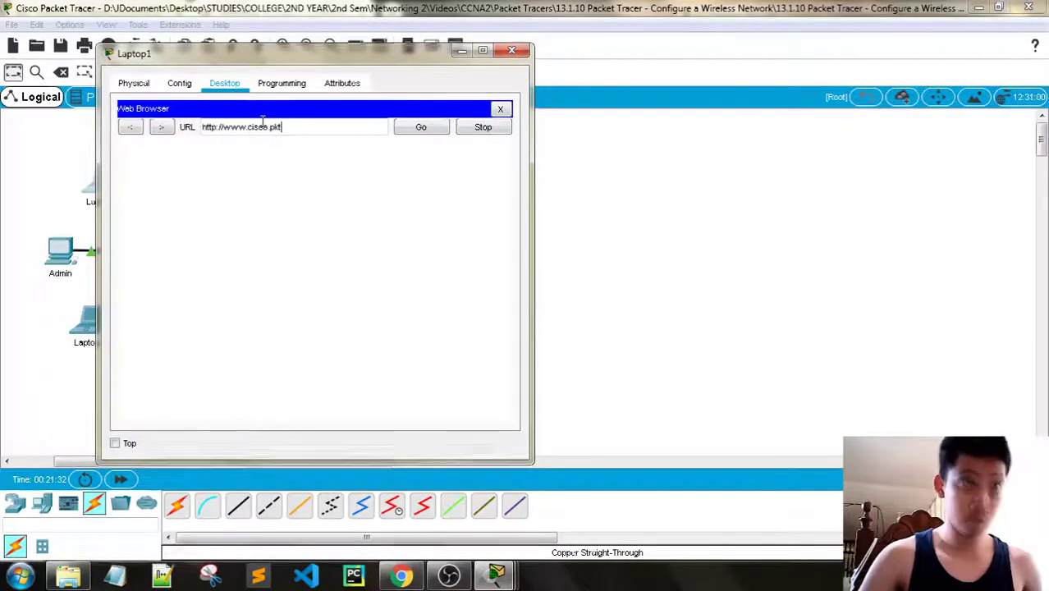
{"action": "key", "text": "Return"}
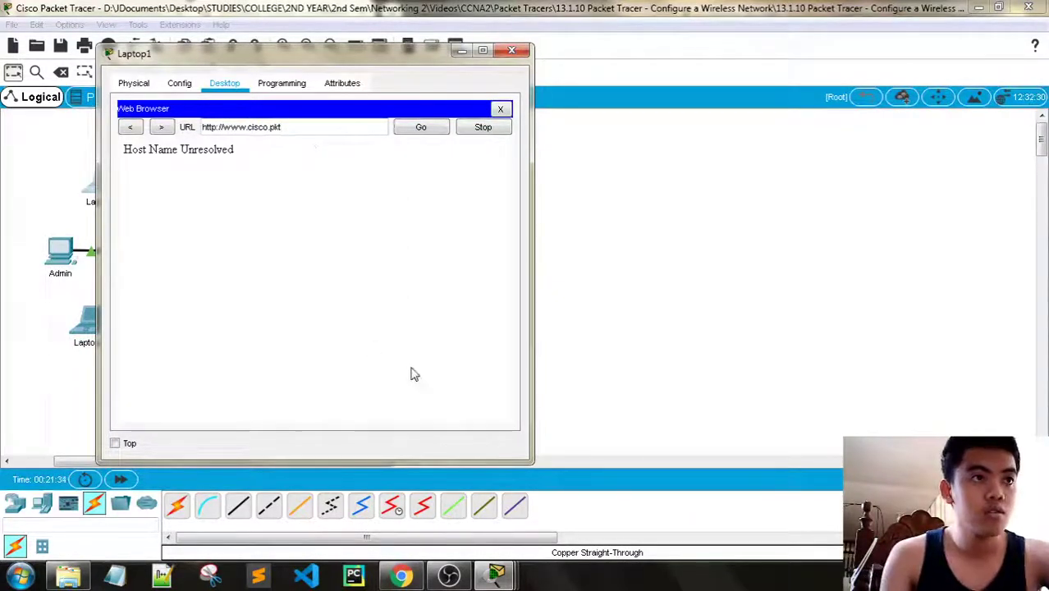
{"action": "mouse_move", "coordinate": [494, 574]}
{"action": "left_click", "coordinate": [316, 480]}
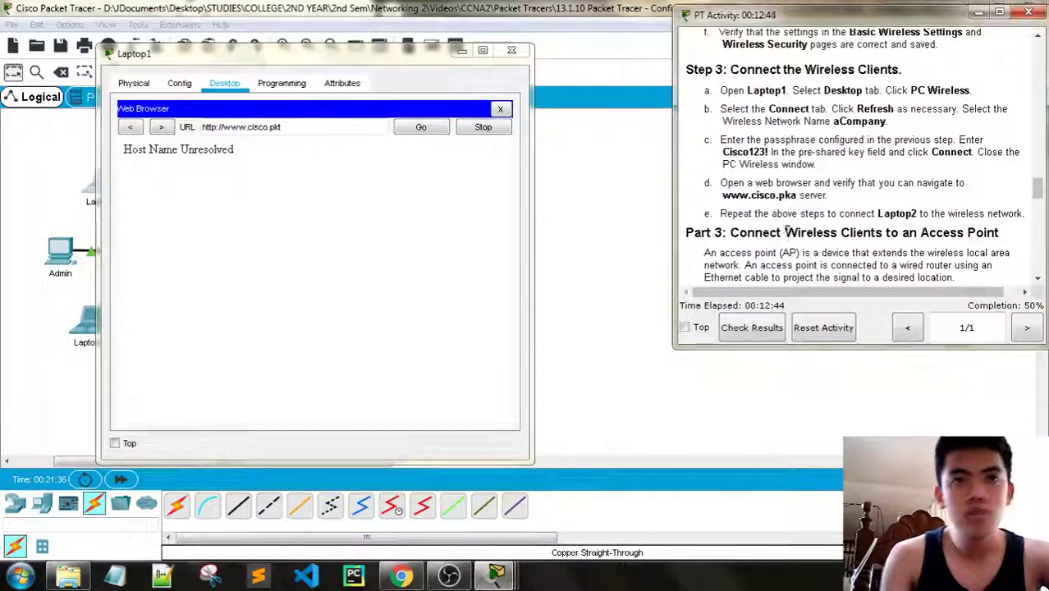
{"action": "left_click", "coordinate": [298, 126]}
{"action": "type", "text": "a"}
{"action": "key", "text": "Return"}
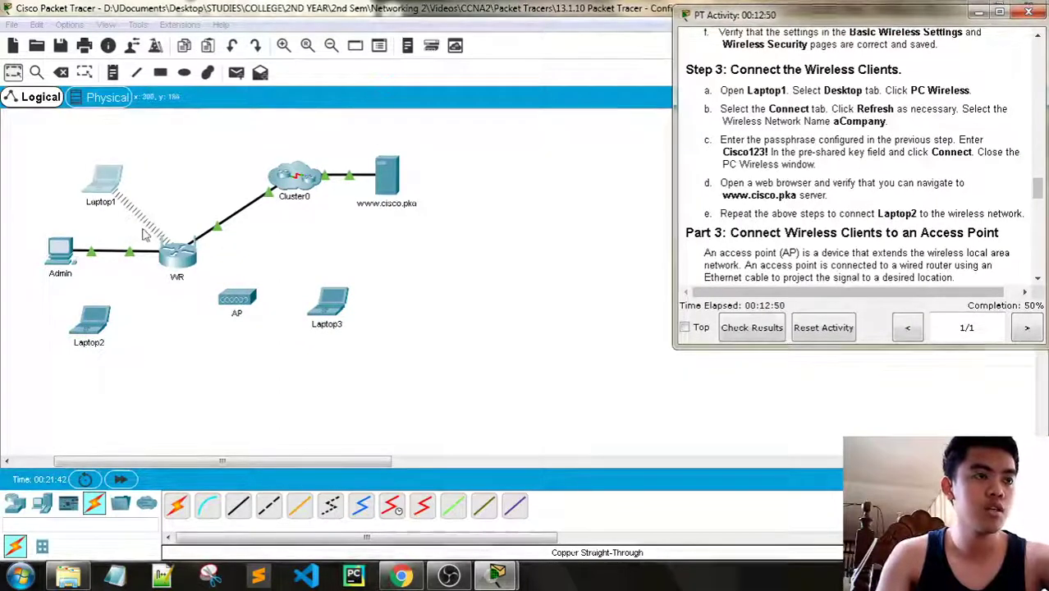
Open Laptop2's PC Wireless utility and show the available wireless networks
{"action": "left_click", "coordinate": [91, 321]}
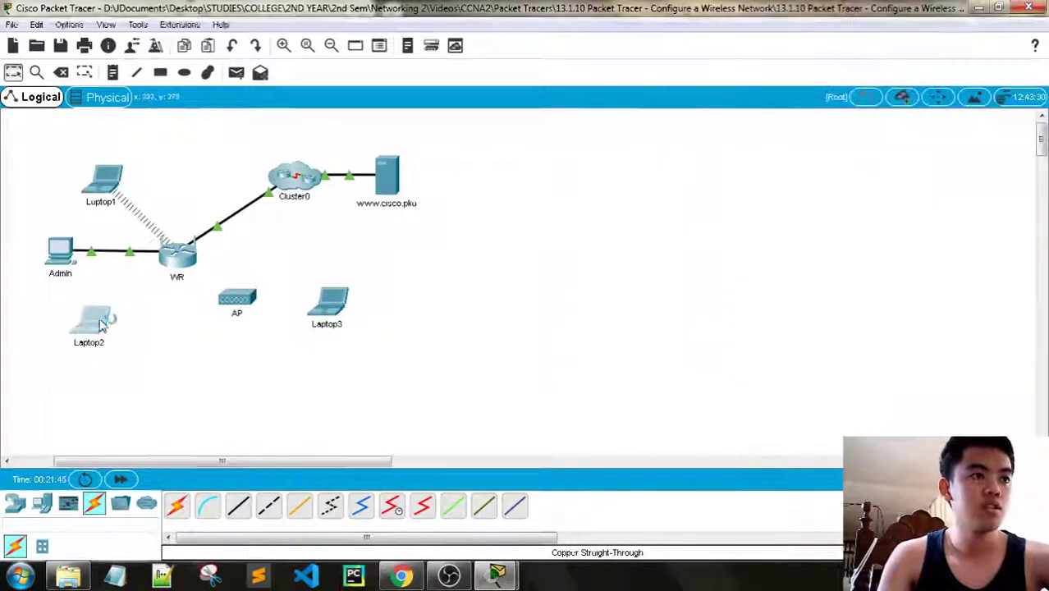
{"action": "left_click", "coordinate": [517, 102]}
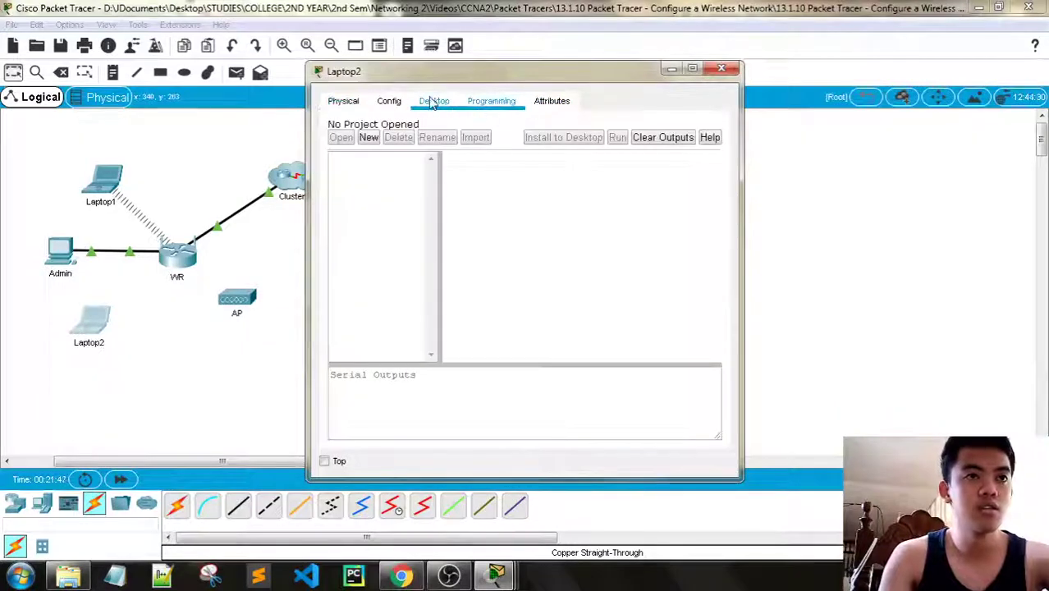
{"action": "left_click", "coordinate": [433, 102]}
{"action": "left_click", "coordinate": [381, 315]}
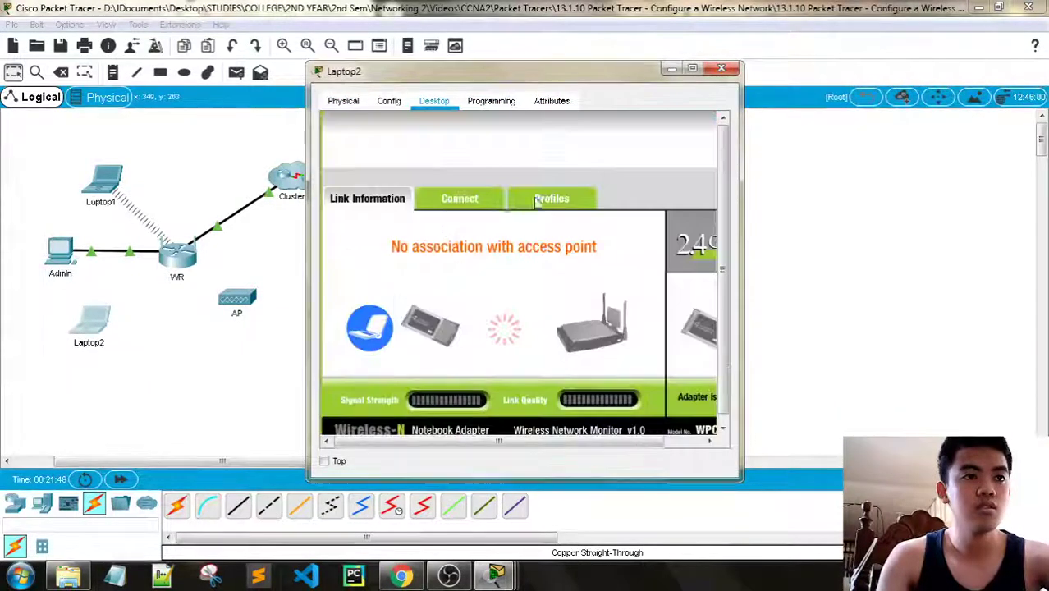
{"action": "left_click", "coordinate": [460, 198]}
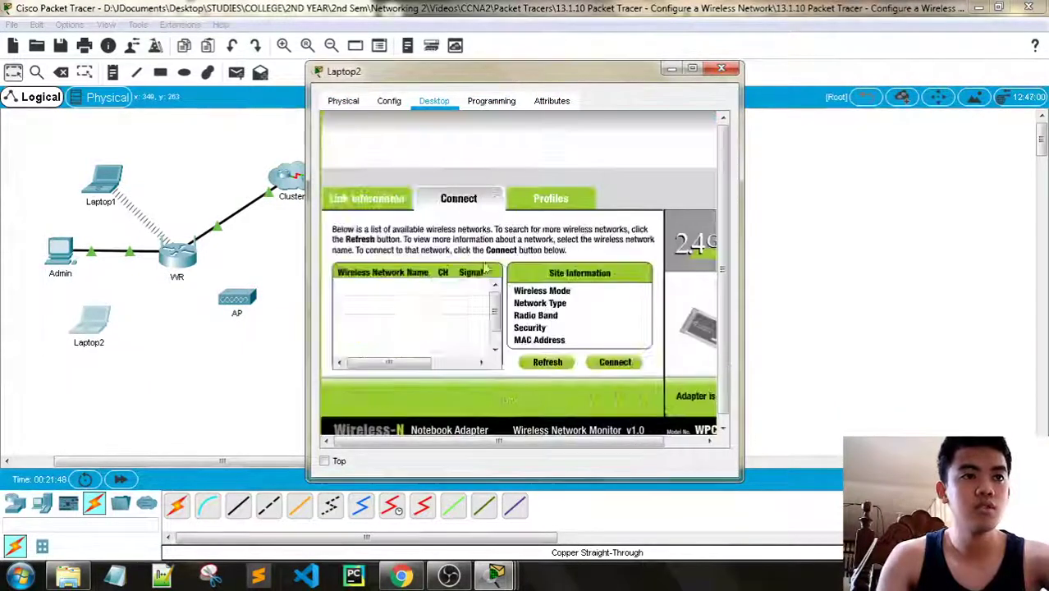
Connect Laptop2 to aCompany with the WPA2 pre-shared key
{"action": "left_click", "coordinate": [387, 312]}
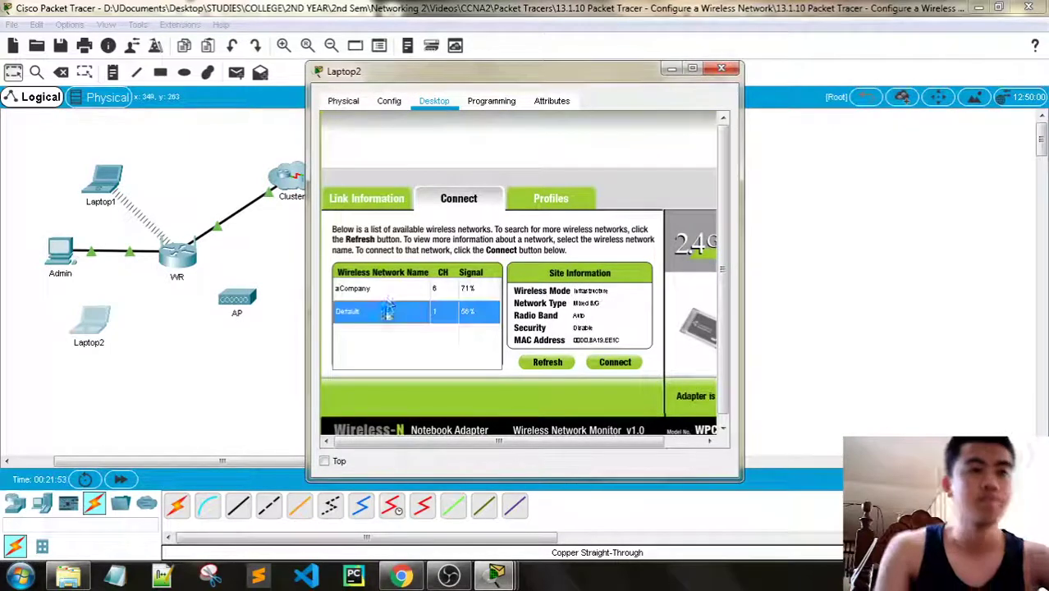
{"action": "left_click", "coordinate": [389, 294]}
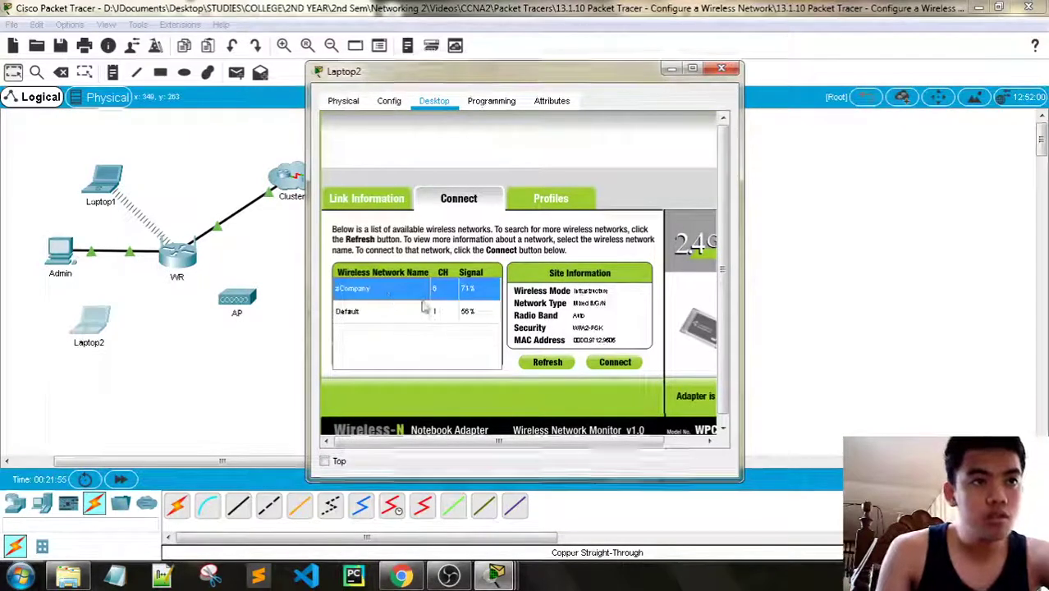
{"action": "left_click", "coordinate": [620, 364]}
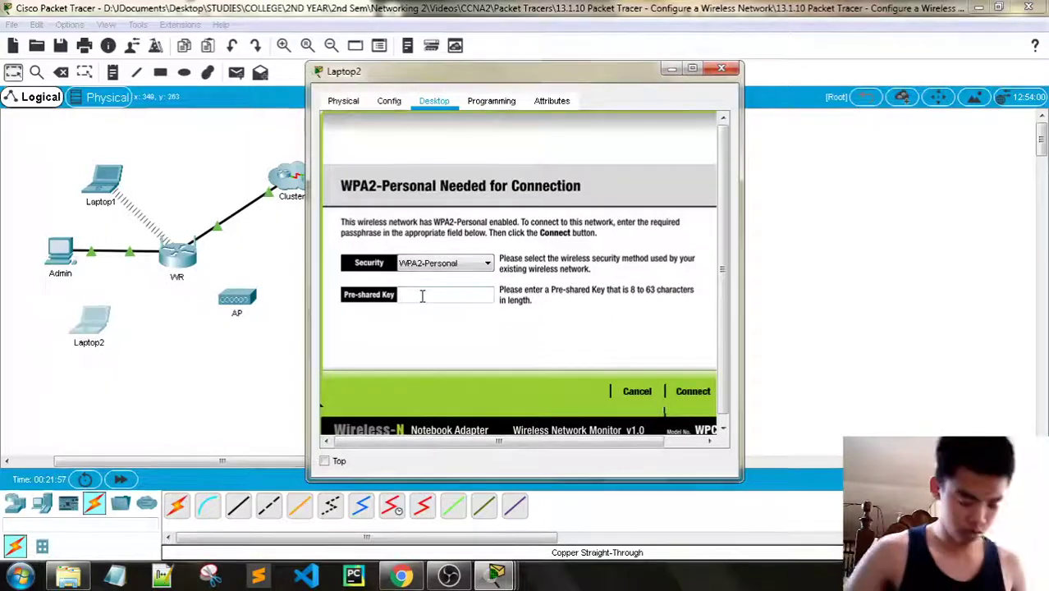
{"action": "type", "text": "Cisco123!"}
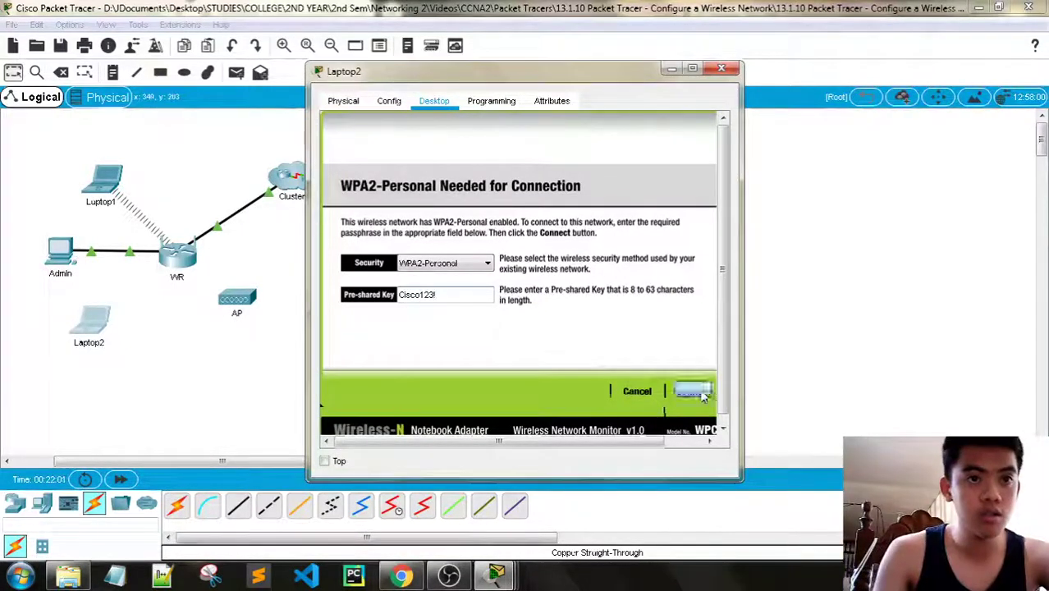
{"action": "left_click", "coordinate": [693, 392]}
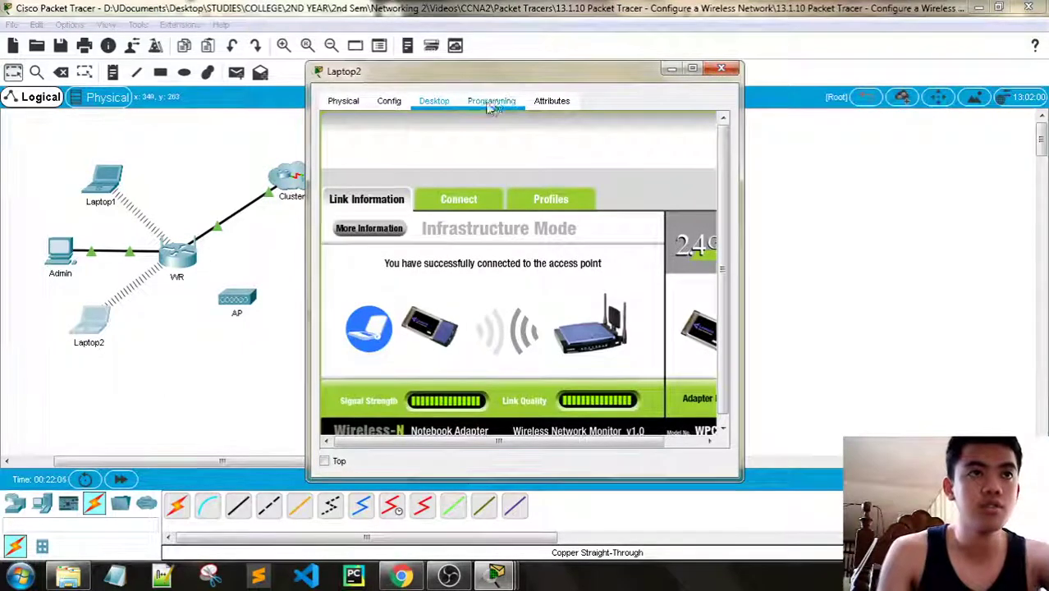
{"action": "left_click", "coordinate": [568, 442]}
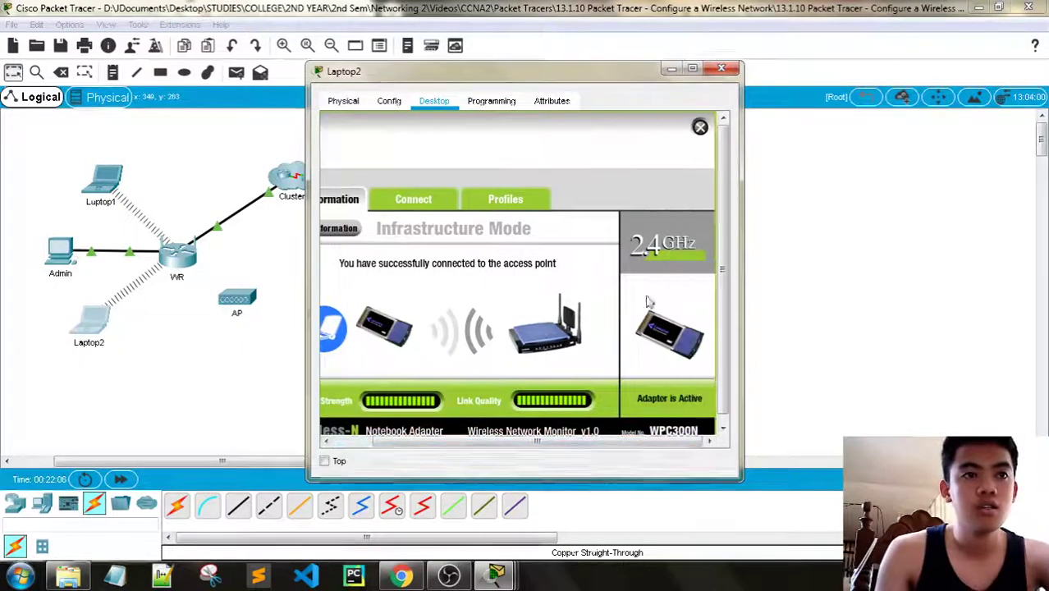
{"action": "left_click", "coordinate": [699, 128]}
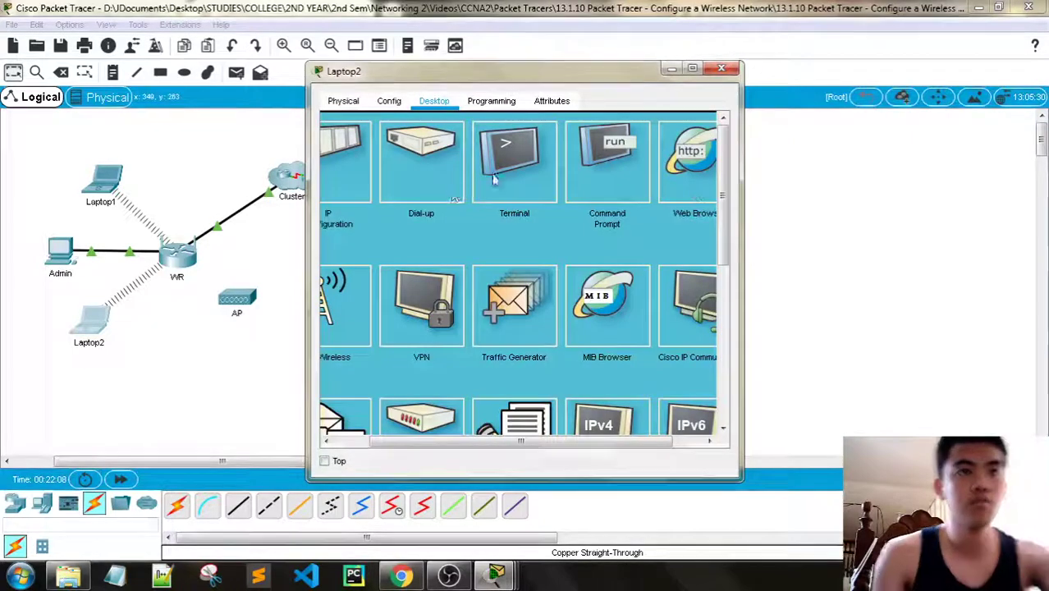
{"action": "left_click", "coordinate": [697, 189]}
{"action": "left_click", "coordinate": [462, 146]}
{"action": "type", "text": "www"}
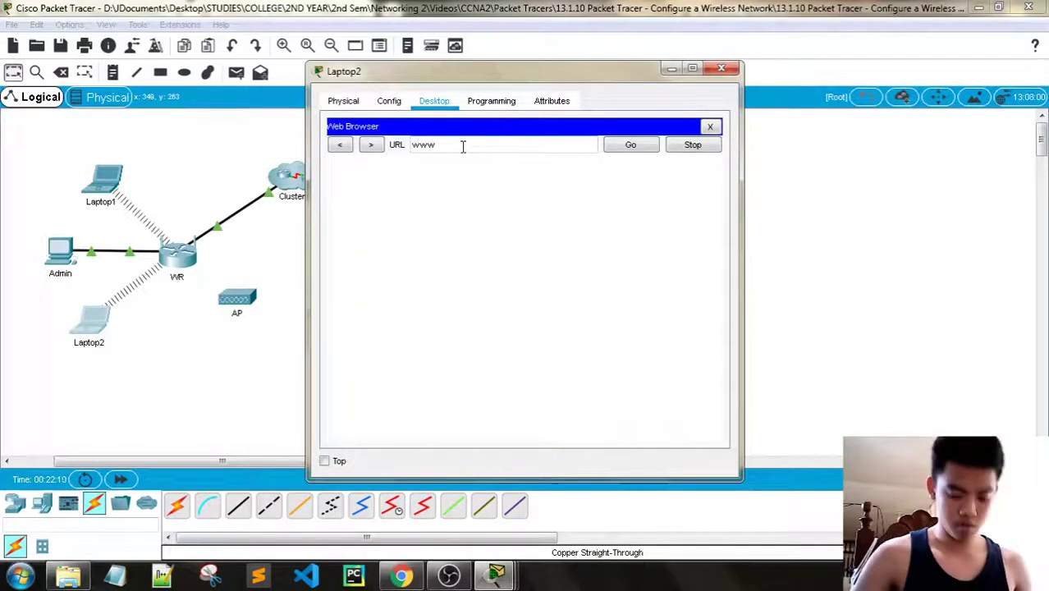
{"action": "type", "text": ".cisco"}
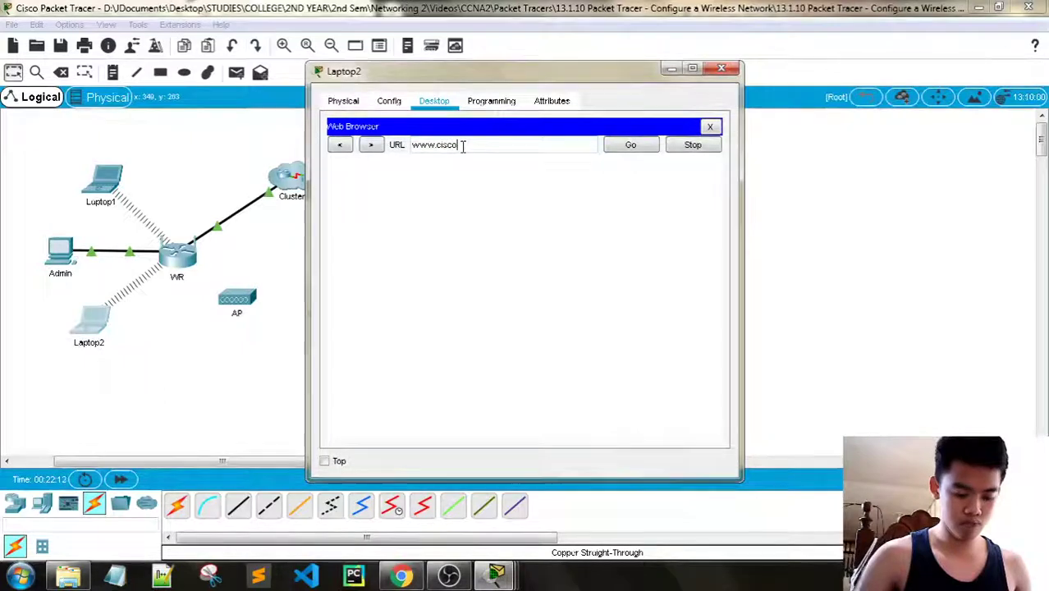
{"action": "type", "text": ".pka"}
{"action": "key", "text": "Return"}
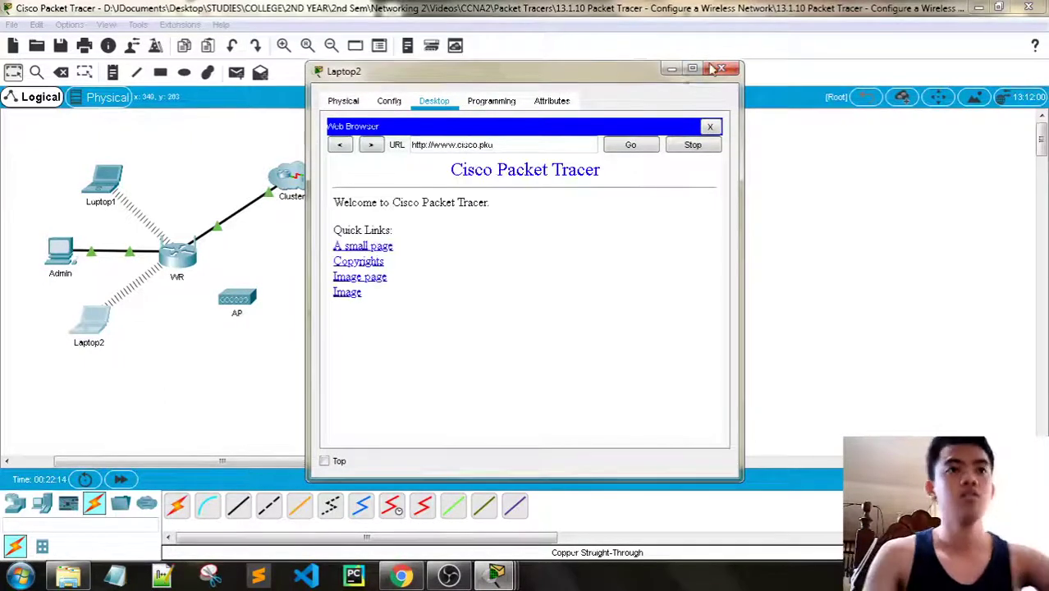
{"action": "left_click", "coordinate": [720, 68]}
Restore the activity instructions and scroll to Part 3 Step 1, Configure the Access Point
{"action": "mouse_move", "coordinate": [495, 574]}
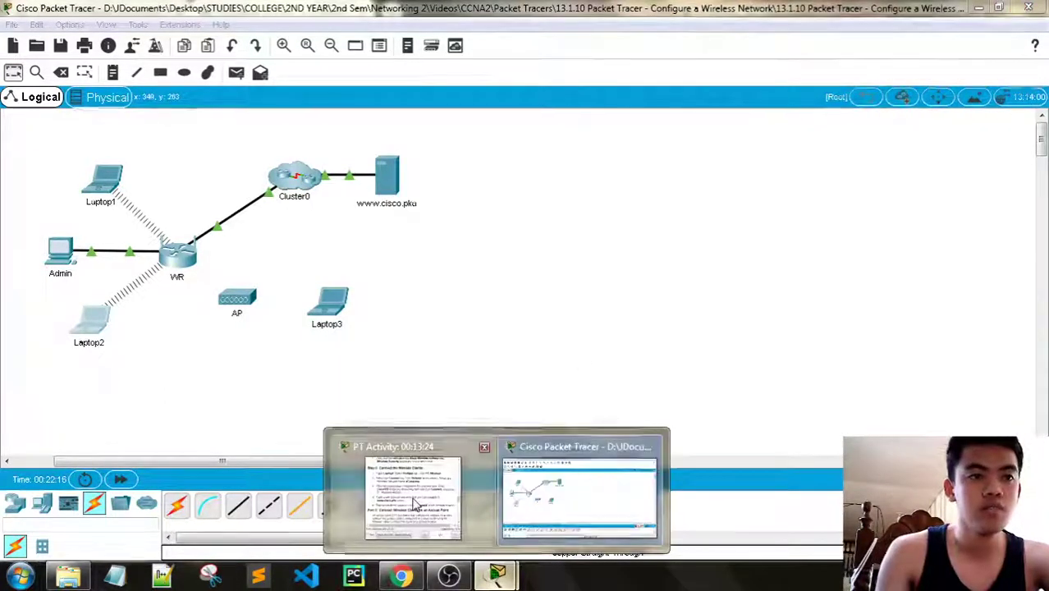
{"action": "left_click", "coordinate": [393, 492]}
{"action": "scroll", "coordinate": [851, 215], "scroll_direction": "down", "scroll_amount": 1}
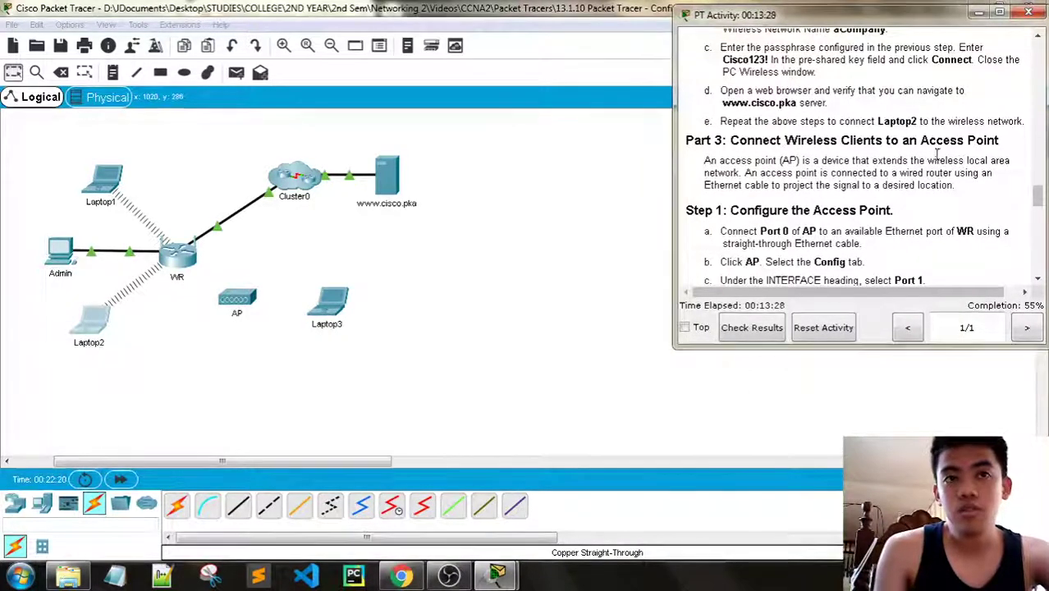
{"action": "scroll", "coordinate": [903, 164], "scroll_direction": "down", "scroll_amount": 1}
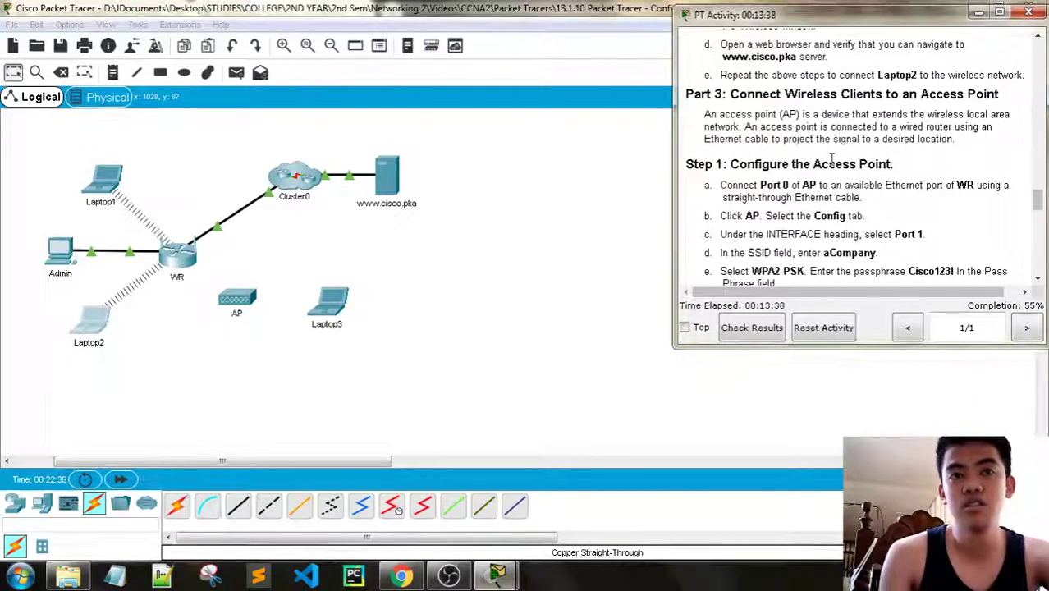
{"action": "scroll", "coordinate": [832, 159], "scroll_direction": "down", "scroll_amount": 2}
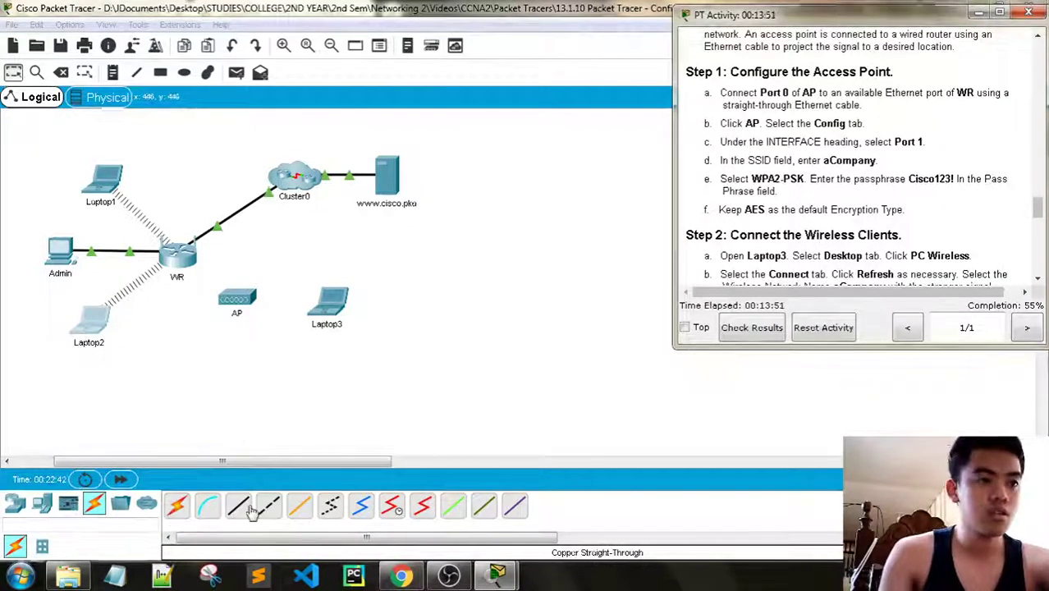
Cable AP Port 0 to WR GigabitEthernet 2 with a Copper Straight-Through cable
{"action": "left_click", "coordinate": [251, 509]}
{"action": "left_click", "coordinate": [254, 306]}
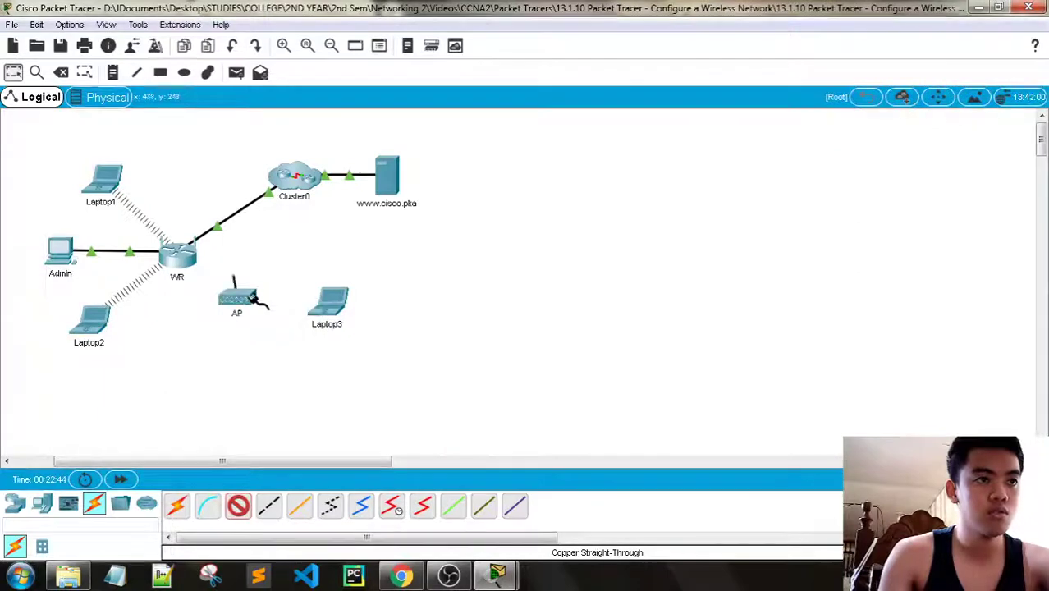
{"action": "left_click", "coordinate": [175, 256]}
{"action": "left_click", "coordinate": [209, 255]}
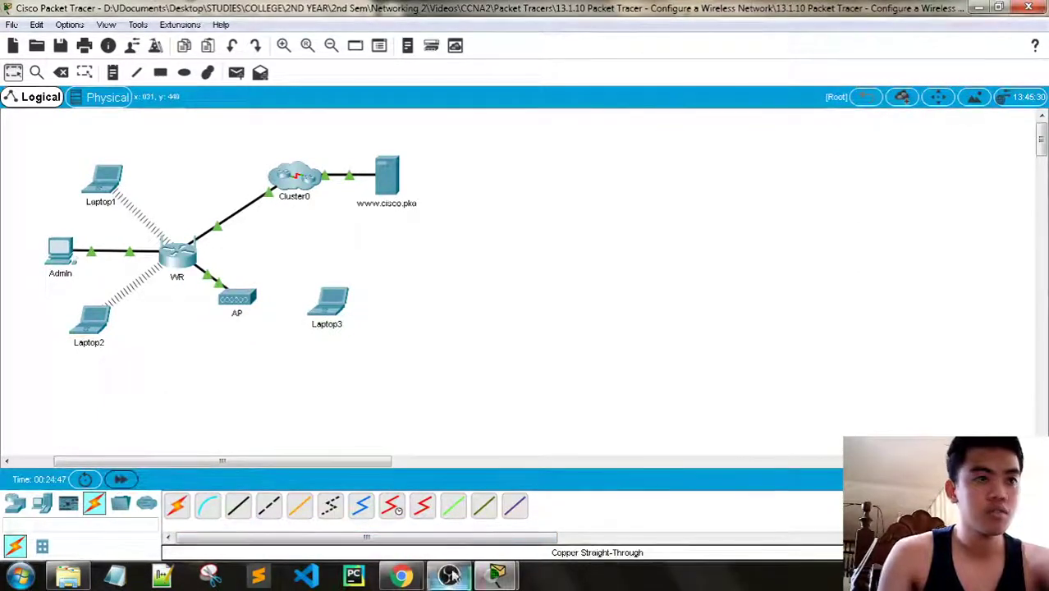
{"action": "left_click", "coordinate": [495, 574]}
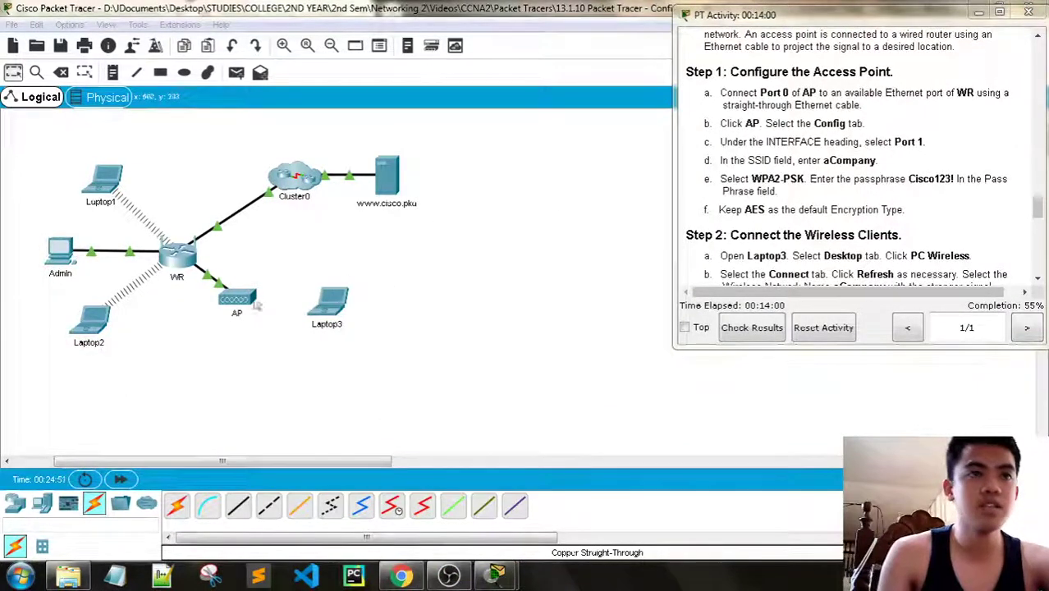
{"action": "left_click", "coordinate": [238, 301]}
Open the AP's Config tab on Port 1's wireless settings (SSID Default, channel 1)
{"action": "left_click_drag", "start_coordinate": [411, 71], "coordinate": [246, 45]}
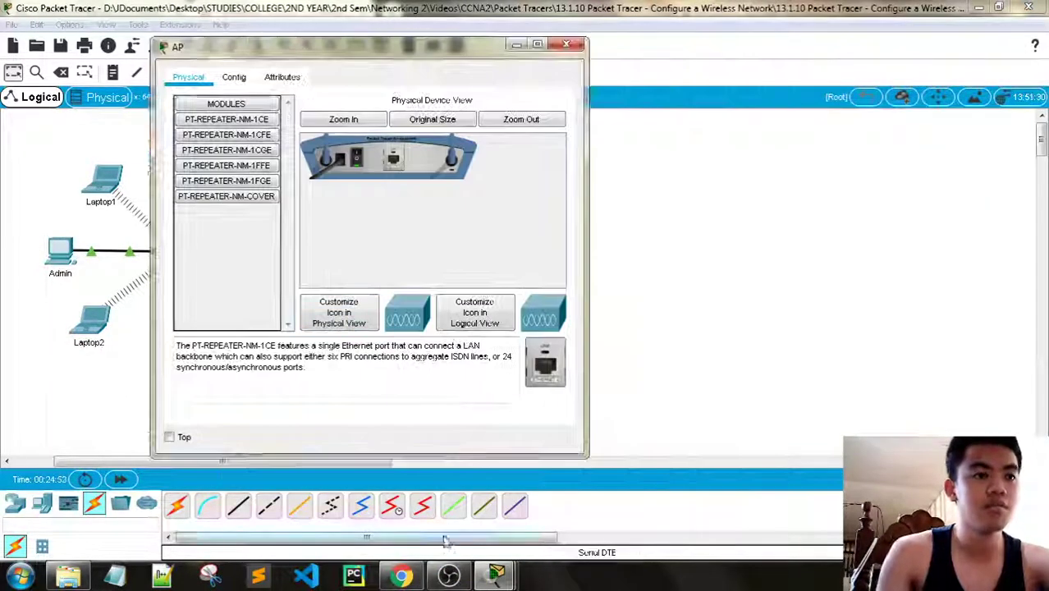
{"action": "mouse_move", "coordinate": [496, 575]}
{"action": "left_click", "coordinate": [346, 503]}
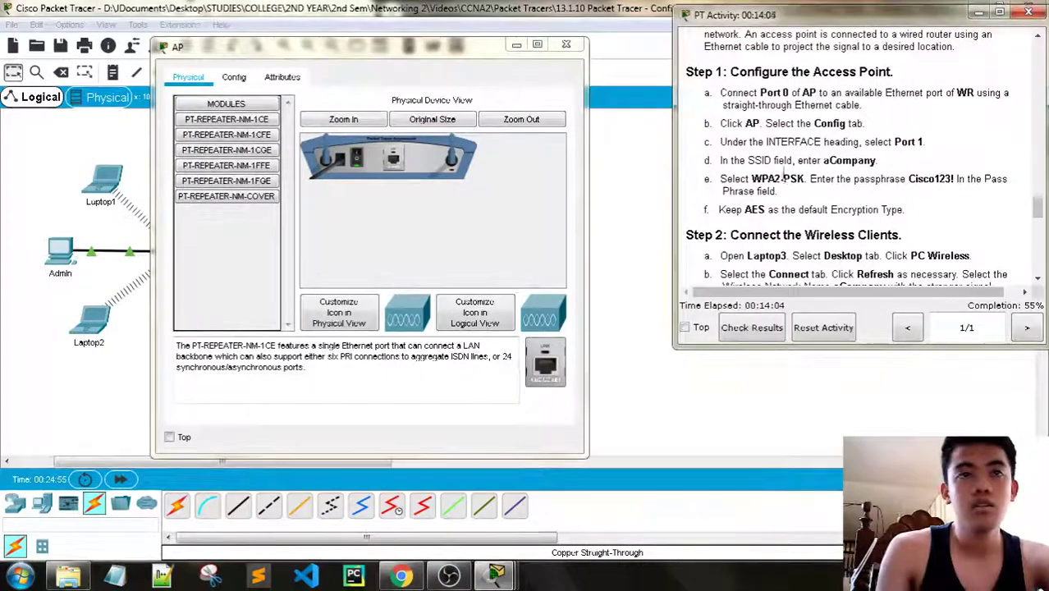
{"action": "left_click", "coordinate": [234, 76]}
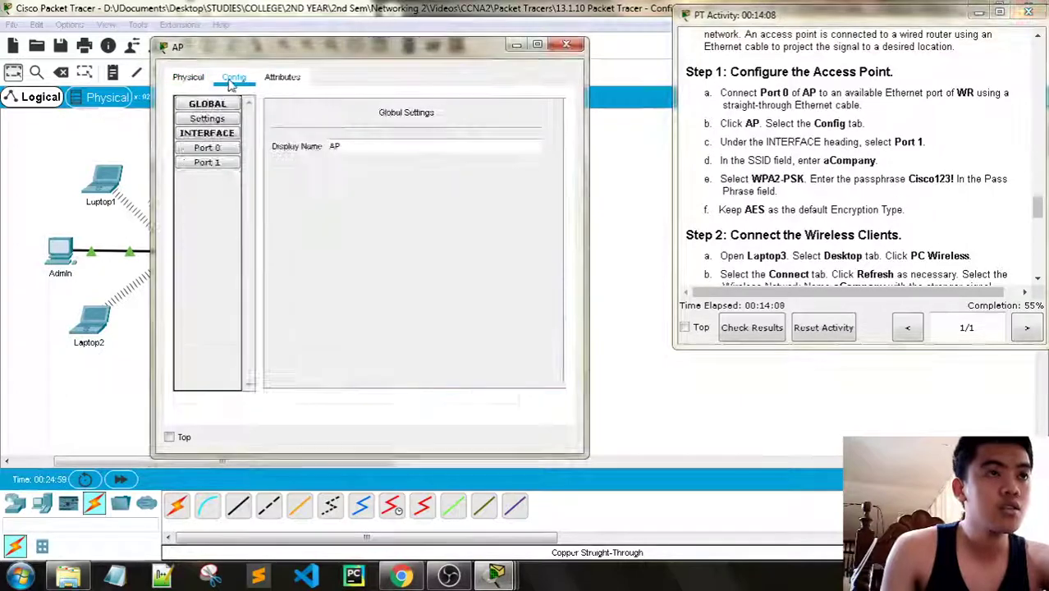
{"action": "left_click", "coordinate": [219, 164]}
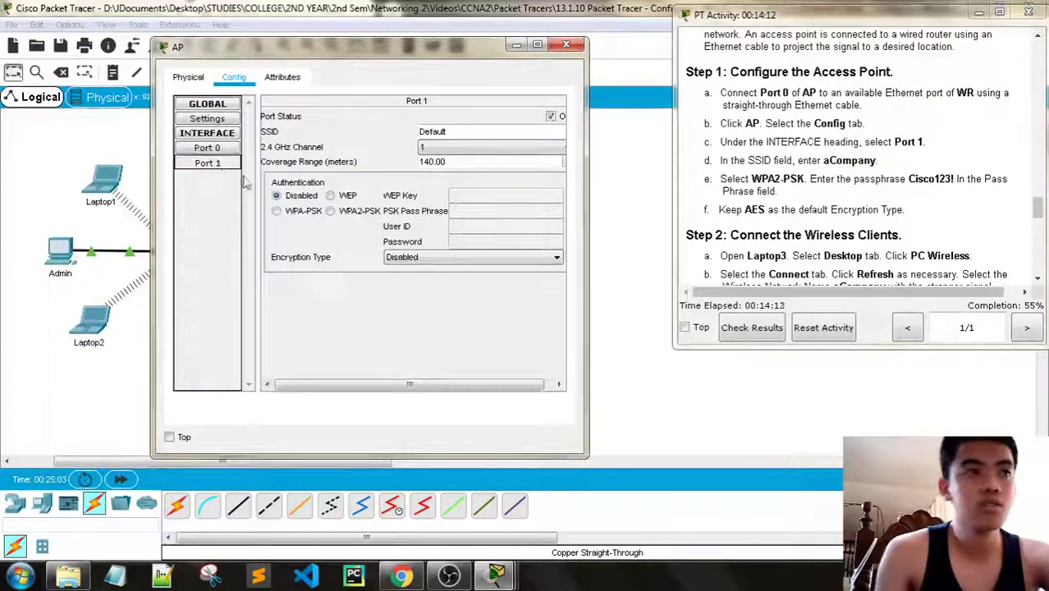
{"action": "left_click", "coordinate": [205, 149]}
{"action": "left_click", "coordinate": [208, 162]}
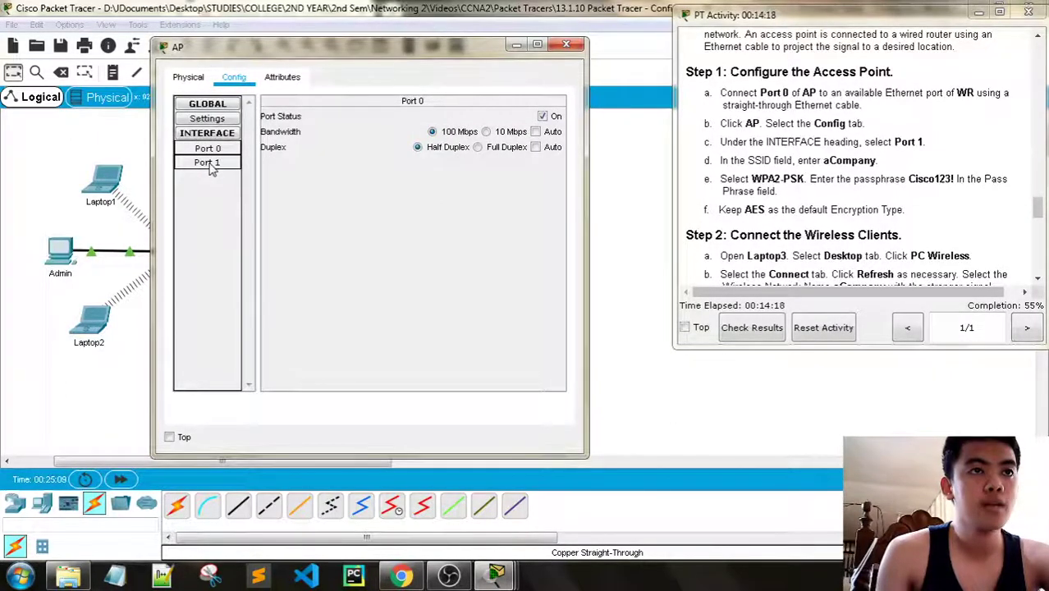
{"action": "left_click_drag", "start_coordinate": [329, 46], "coordinate": [283, 34]}
{"action": "left_click", "coordinate": [169, 149]}
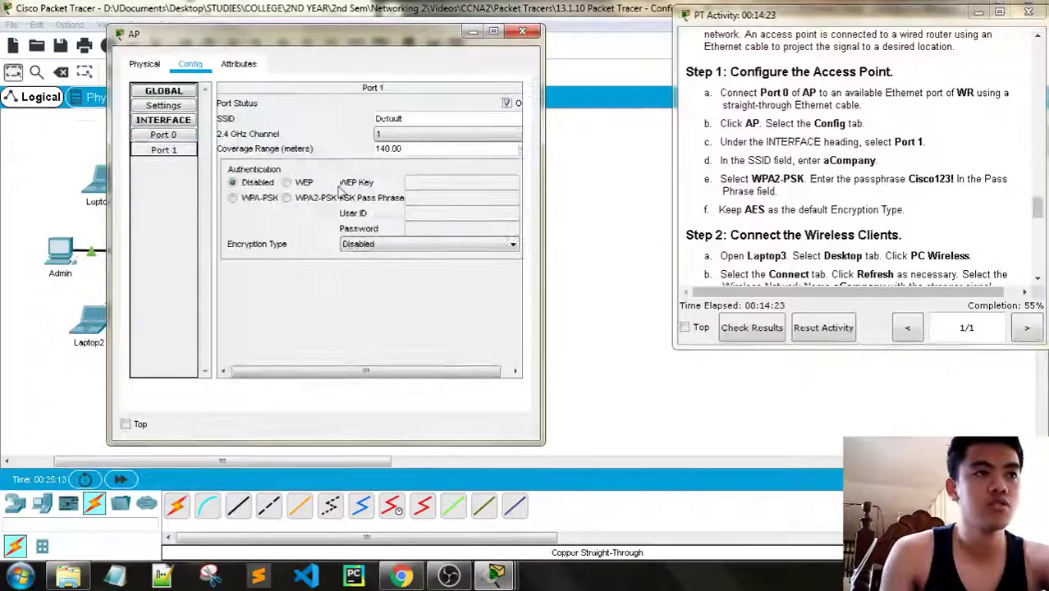
{"action": "scroll", "coordinate": [845, 163], "scroll_direction": "down", "scroll_amount": 1}
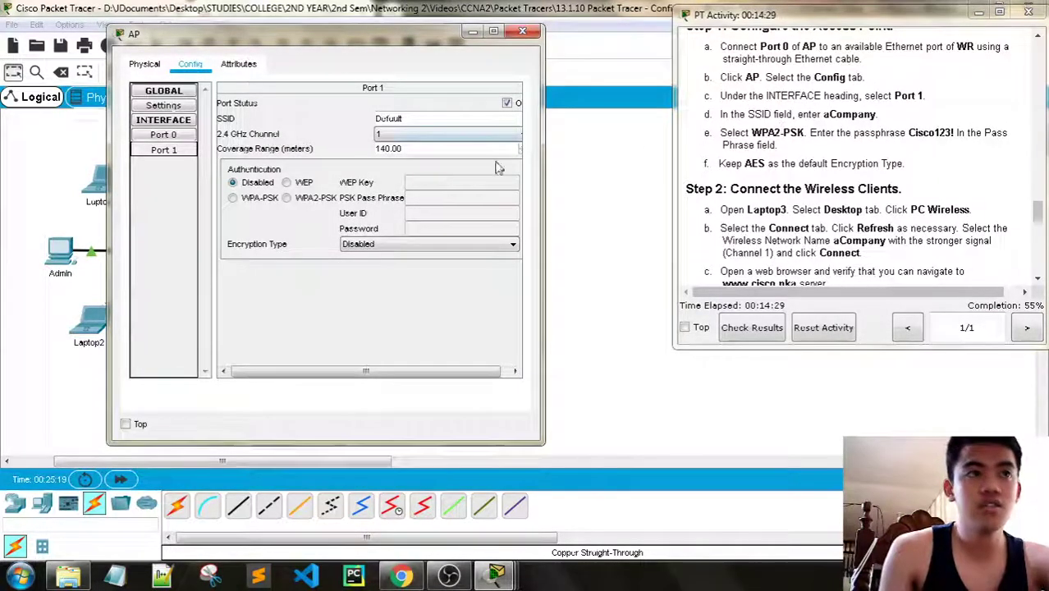
Rename the AP's Port 1 SSID to aCompany and keep channel 1
{"action": "left_click_drag", "start_coordinate": [543, 154], "coordinate": [619, 147]}
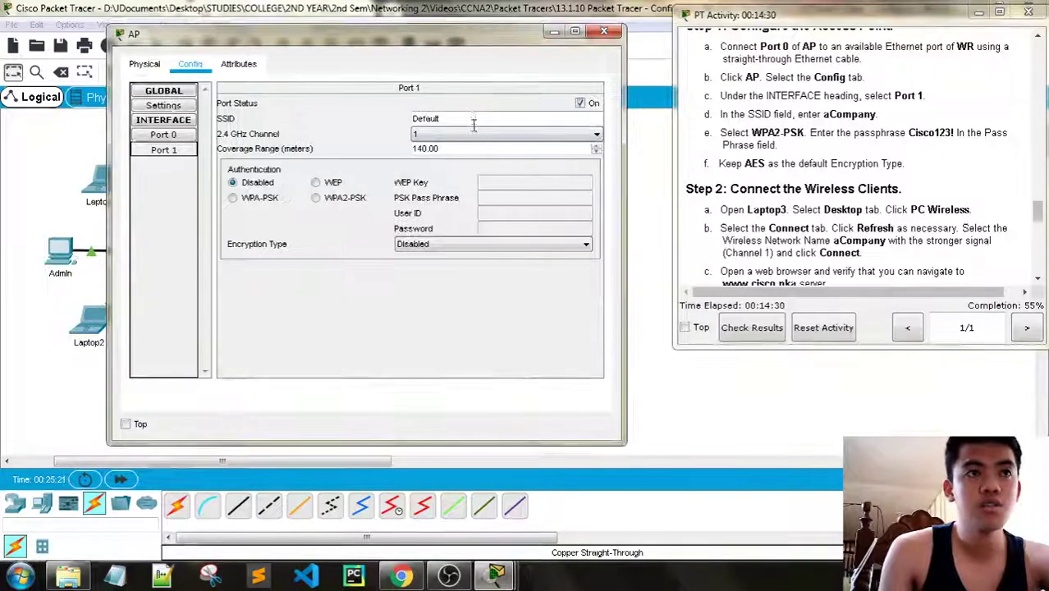
{"action": "double_click", "coordinate": [422, 118]}
{"action": "type", "text": "aCompany"}
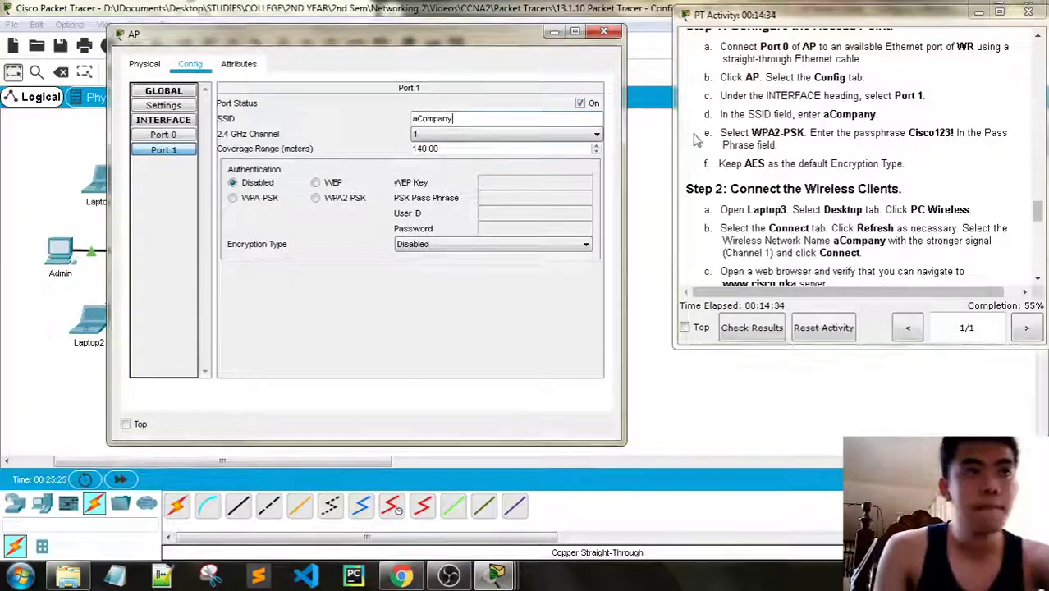
{"action": "left_click", "coordinate": [562, 133]}
{"action": "left_click", "coordinate": [572, 139]}
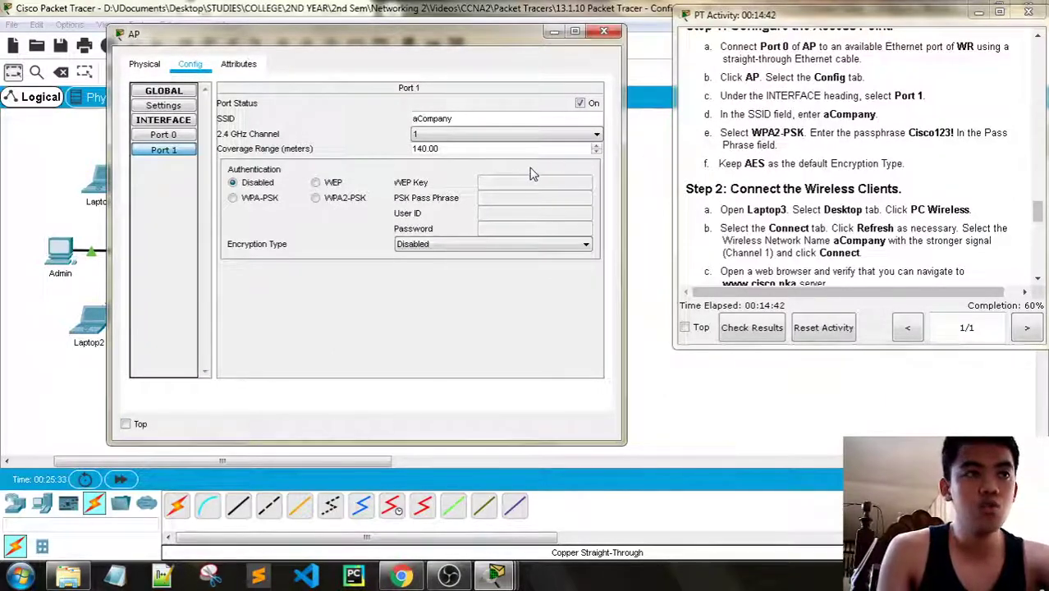
Secure Port 1 with WPA2-PSK, a pass phrase and AES encryption, then close the AP window
{"action": "left_click", "coordinate": [322, 201]}
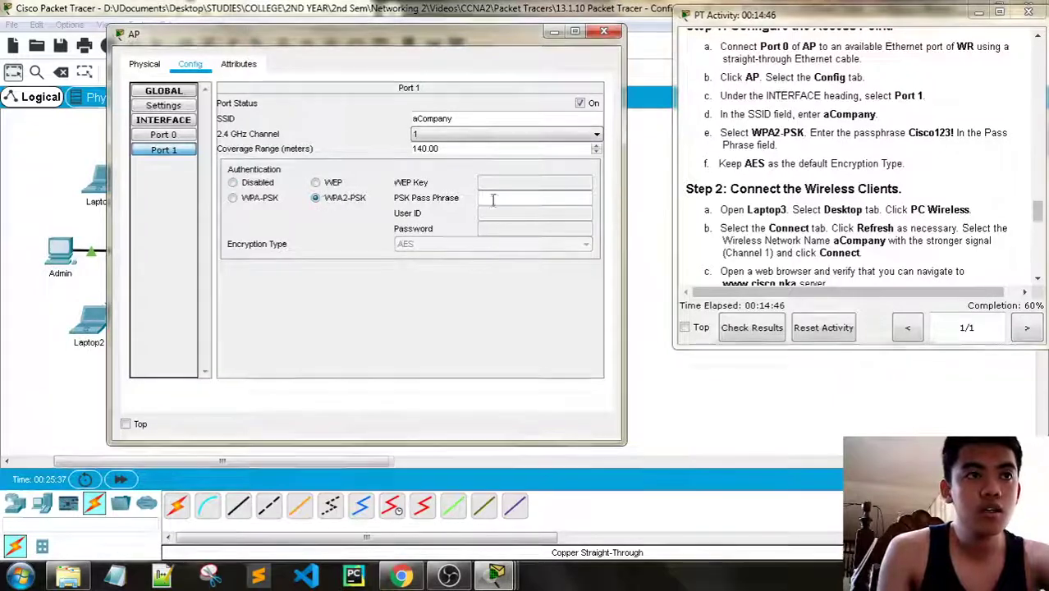
{"action": "left_click", "coordinate": [267, 187]}
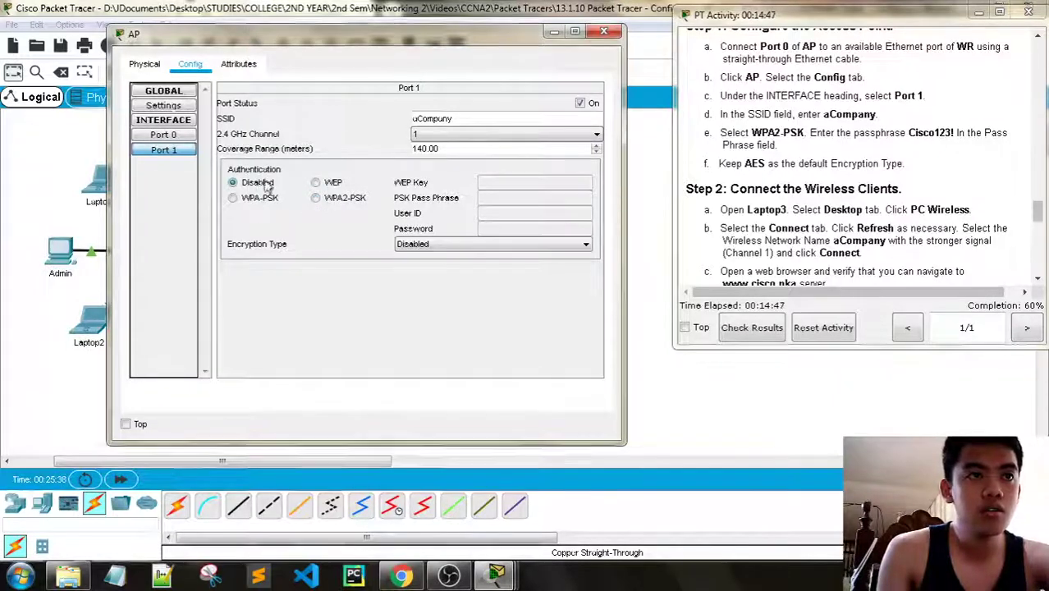
{"action": "left_click", "coordinate": [337, 188]}
{"action": "left_click", "coordinate": [565, 301]}
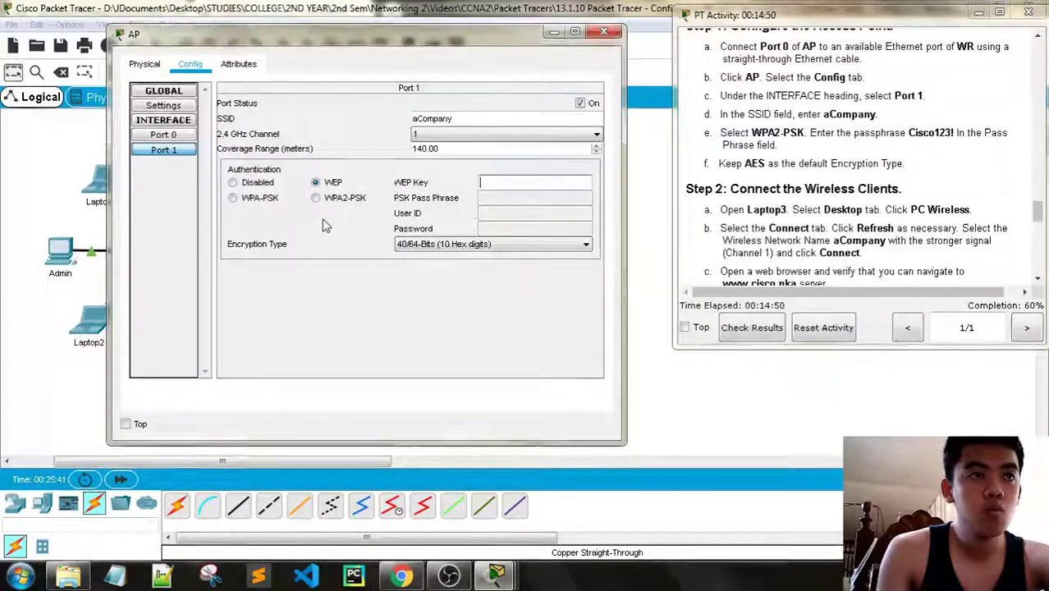
{"action": "left_click", "coordinate": [316, 200]}
{"action": "left_click", "coordinate": [317, 199]}
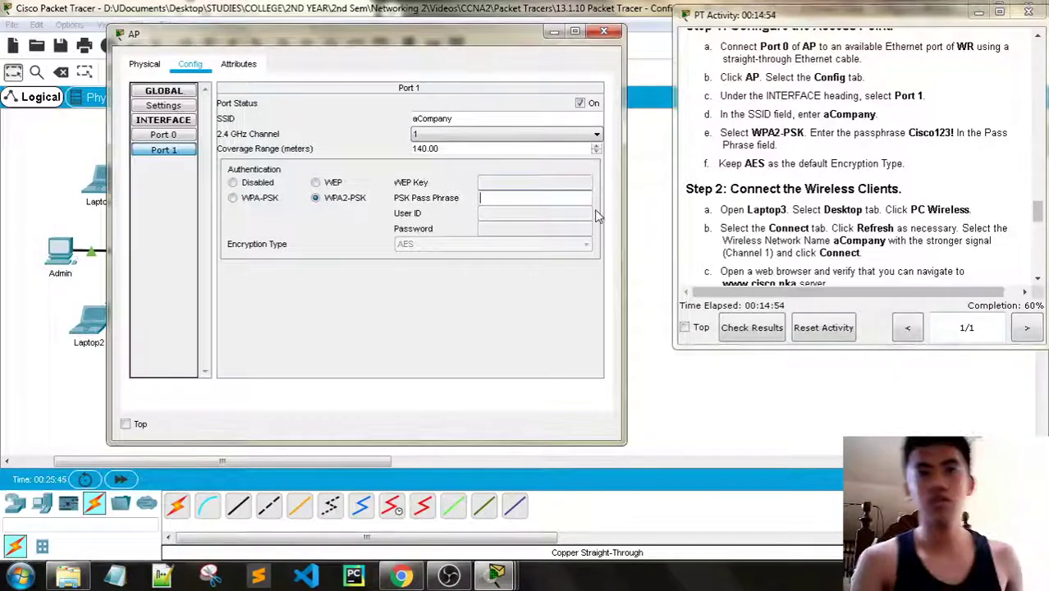
{"action": "type", "text": "Cisco123!"}
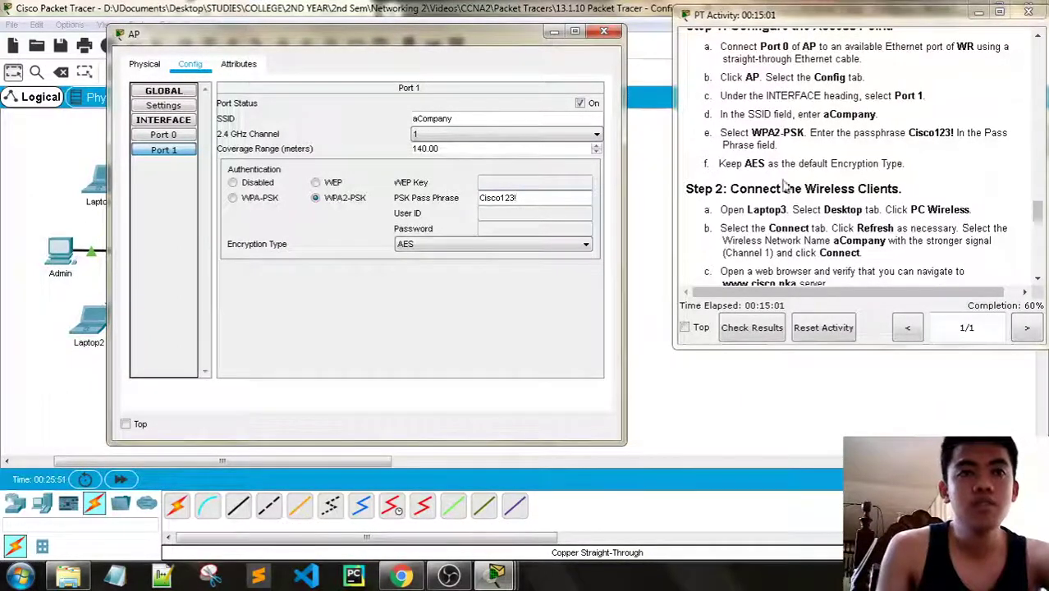
{"action": "scroll", "coordinate": [844, 214], "scroll_direction": "down", "scroll_amount": 2}
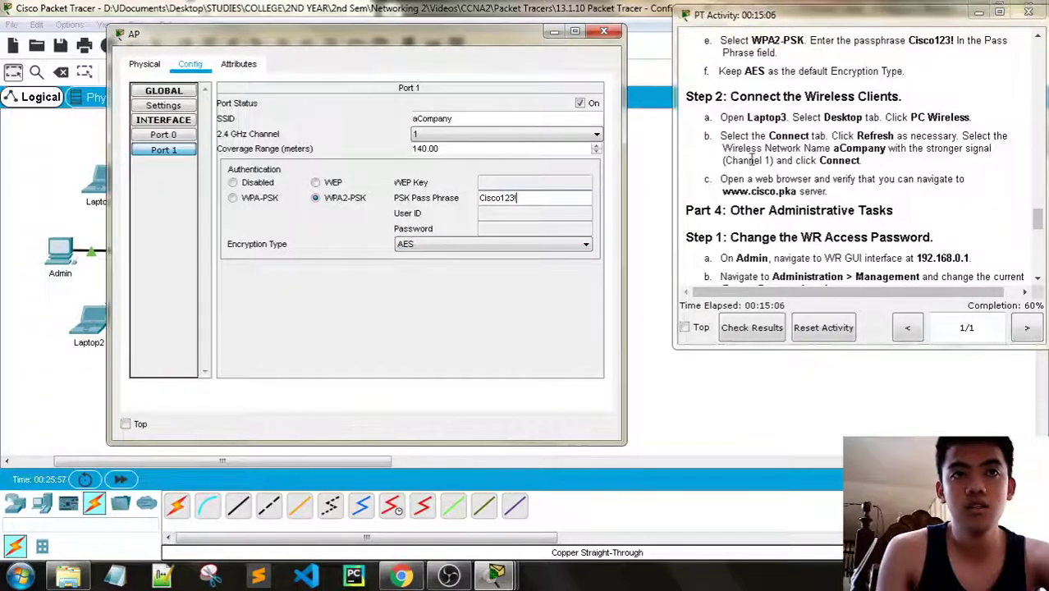
{"action": "left_click", "coordinate": [604, 31]}
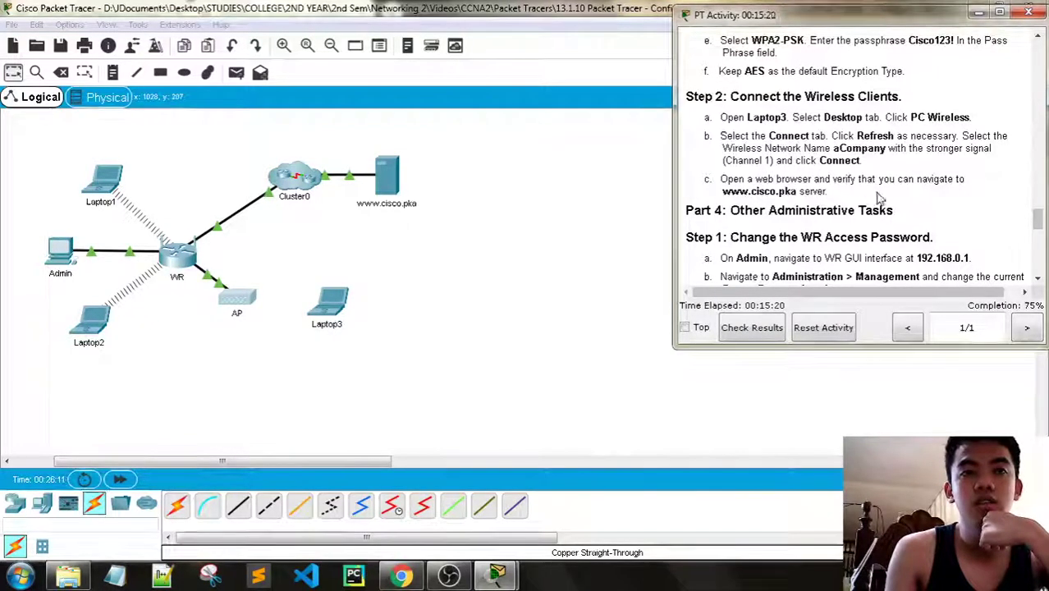
Open Laptop3's PC Wireless utility and refresh the available wireless networks
{"action": "scroll", "coordinate": [460, 287], "scroll_direction": "down", "scroll_amount": 3}
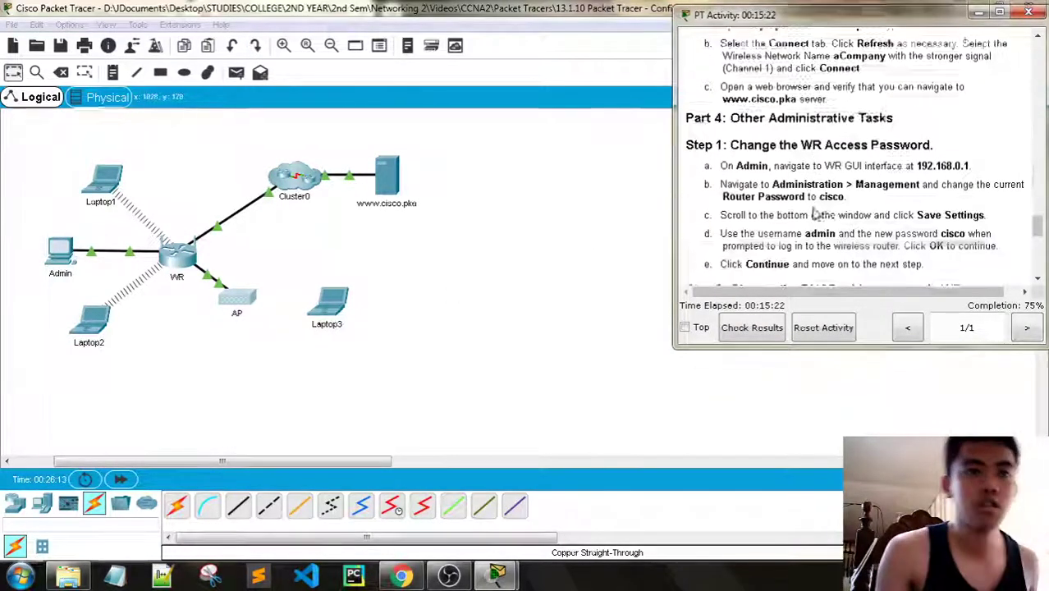
{"action": "left_click", "coordinate": [330, 306]}
{"action": "left_click", "coordinate": [434, 101]}
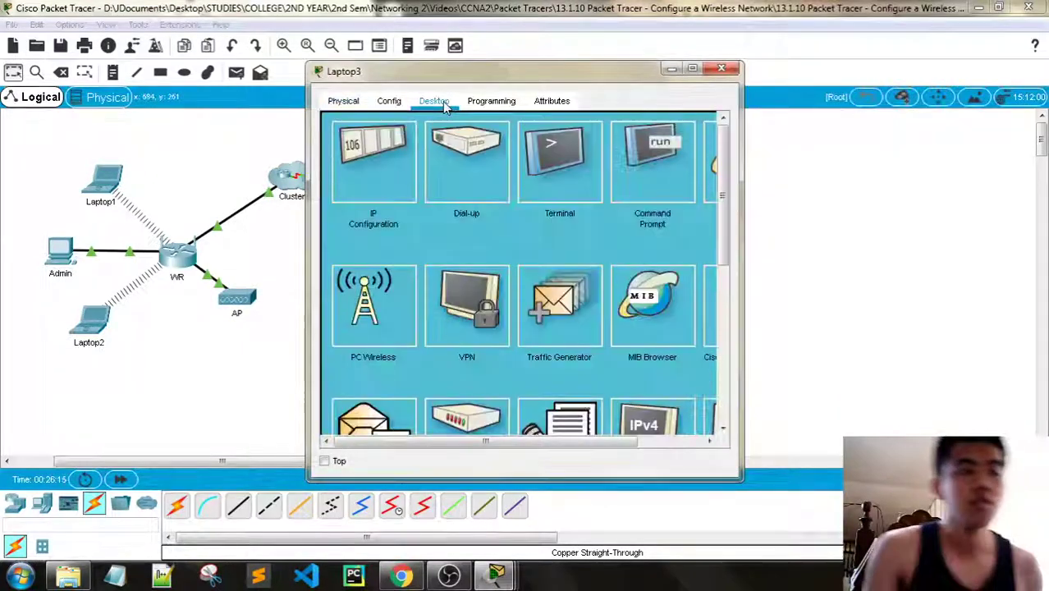
{"action": "left_click", "coordinate": [356, 322]}
{"action": "left_click", "coordinate": [456, 202]}
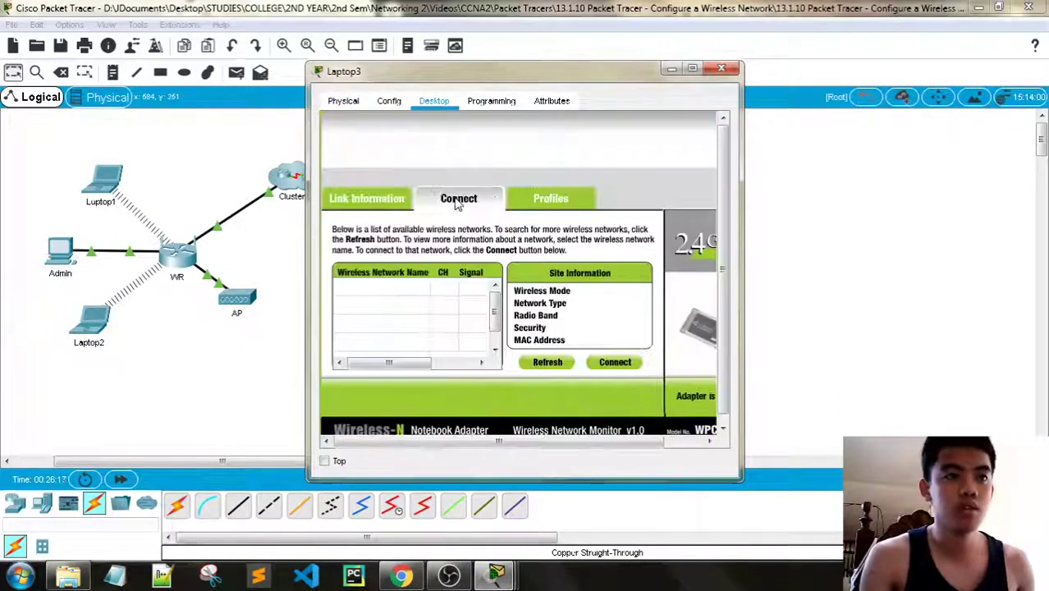
{"action": "left_click", "coordinate": [550, 367]}
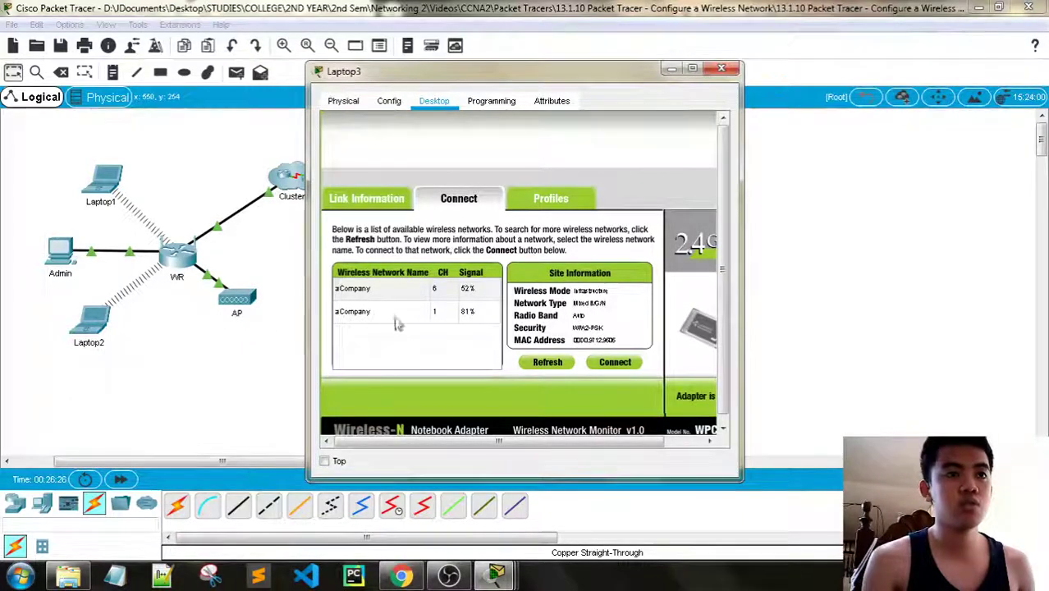
Join aCompany on channel 1 with the WPA2 pre-shared key, then close Laptop3's window
{"action": "left_click", "coordinate": [431, 312]}
{"action": "left_click", "coordinate": [615, 362]}
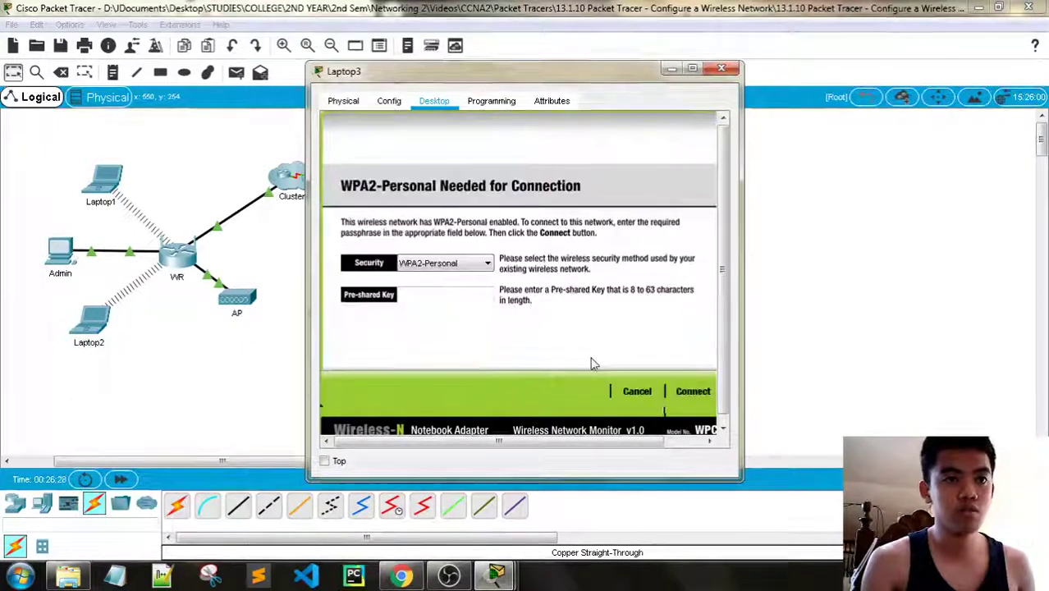
{"action": "left_click", "coordinate": [408, 301]}
{"action": "type", "text": "Cisco123"}
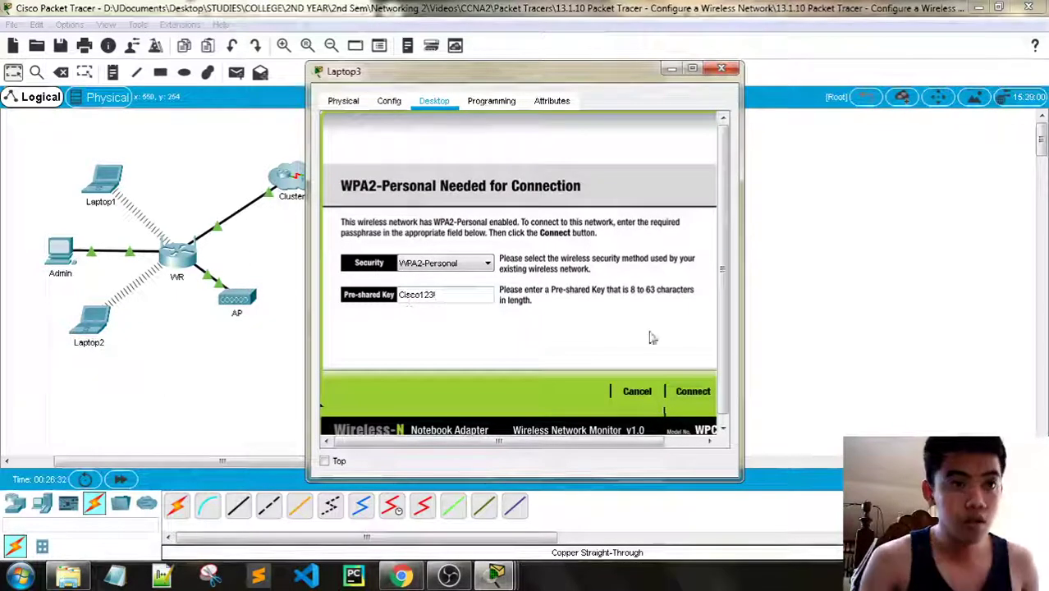
{"action": "left_click", "coordinate": [693, 390]}
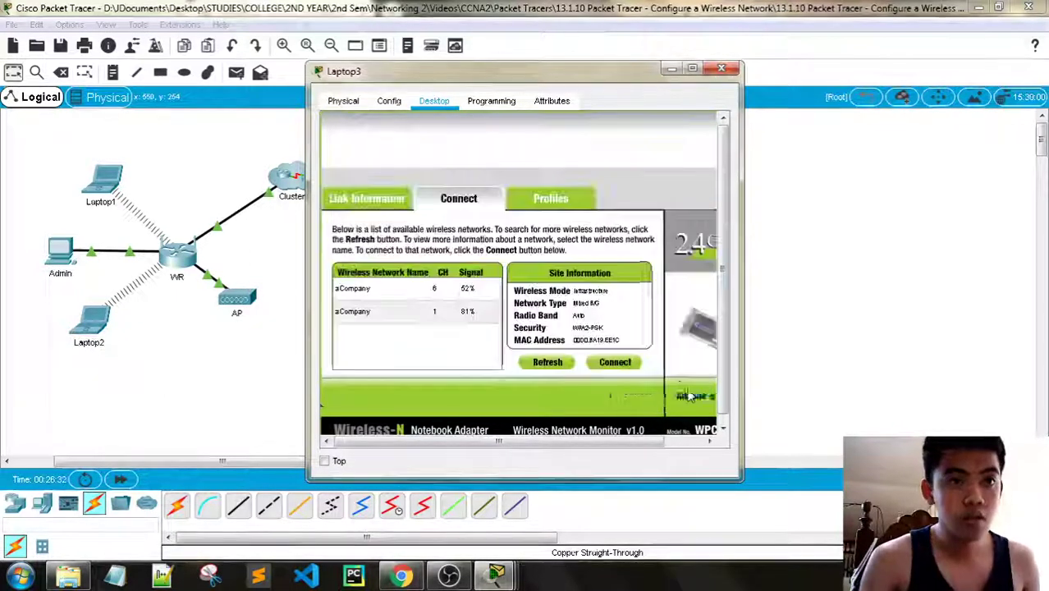
{"action": "left_click", "coordinate": [361, 200]}
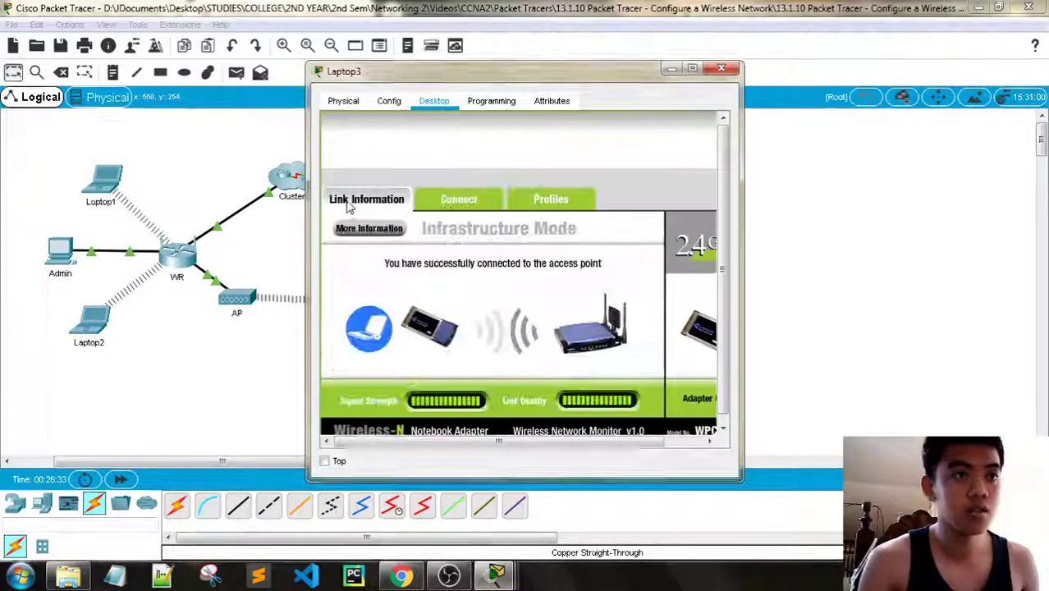
{"action": "left_click", "coordinate": [721, 69]}
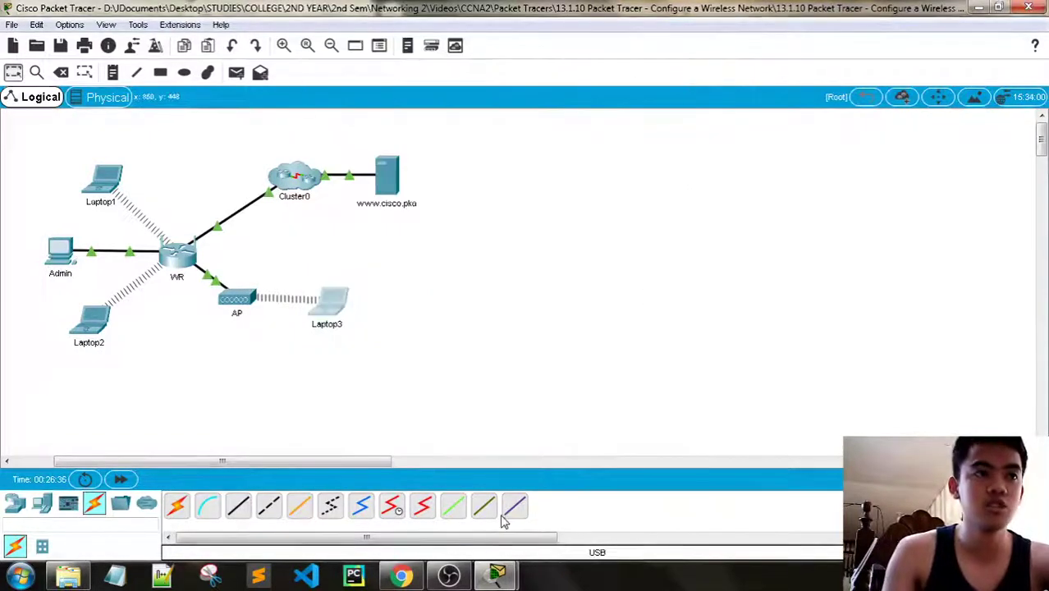
Restore the activity instructions, scroll to Part 4's WR password step, and shift the window left
{"action": "mouse_move", "coordinate": [499, 573]}
{"action": "left_click", "coordinate": [406, 492]}
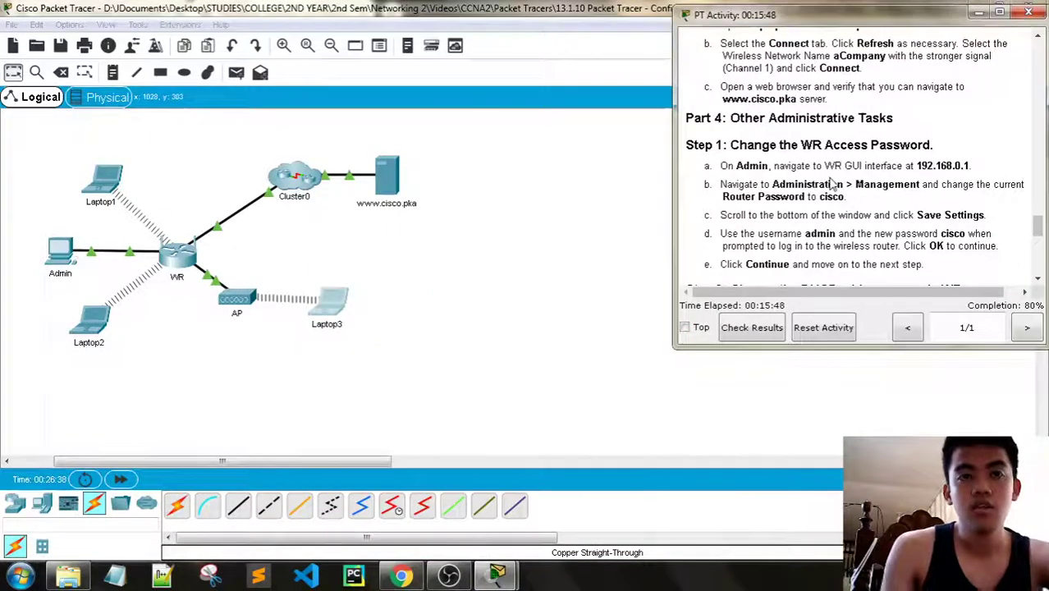
{"action": "scroll", "coordinate": [833, 184], "scroll_direction": "down", "scroll_amount": 1}
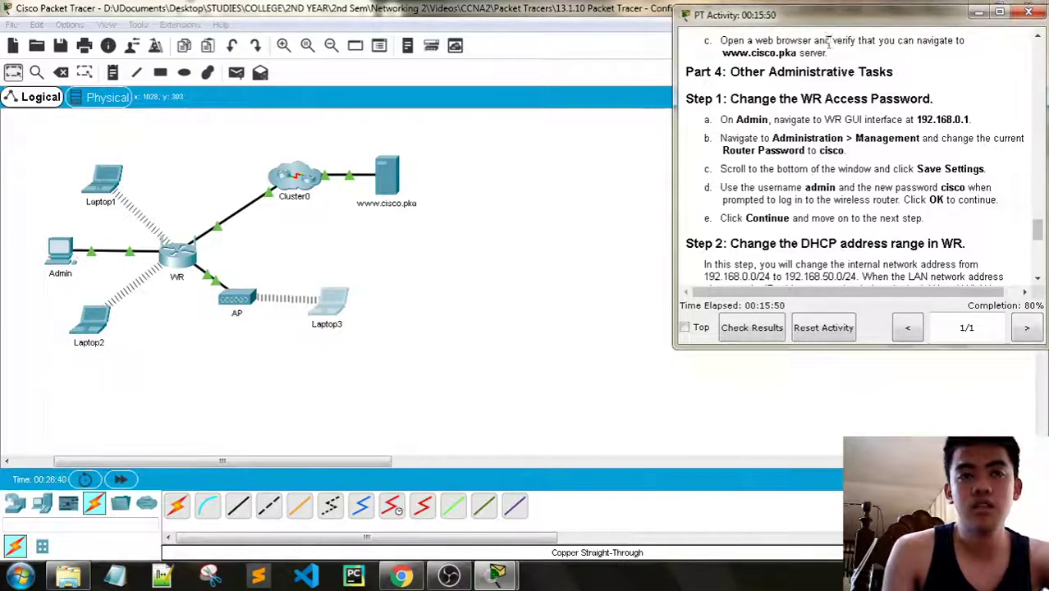
{"action": "left_click_drag", "start_coordinate": [828, 16], "coordinate": [798, 13]}
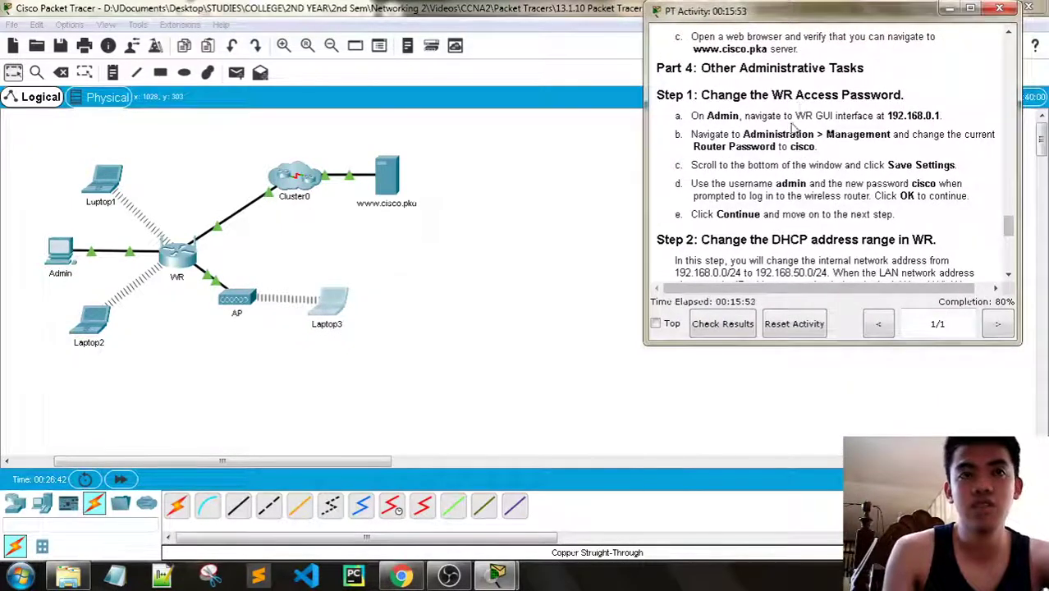
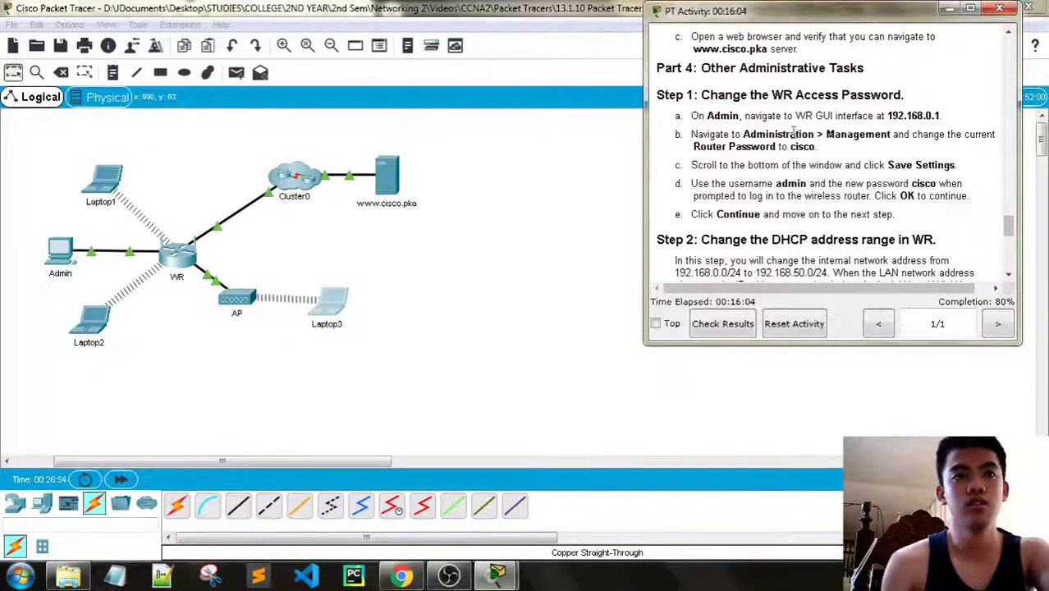
From the Admin PC's web browser, log in to the router at 192.168.0.1 as admin
{"action": "left_click", "coordinate": [63, 256]}
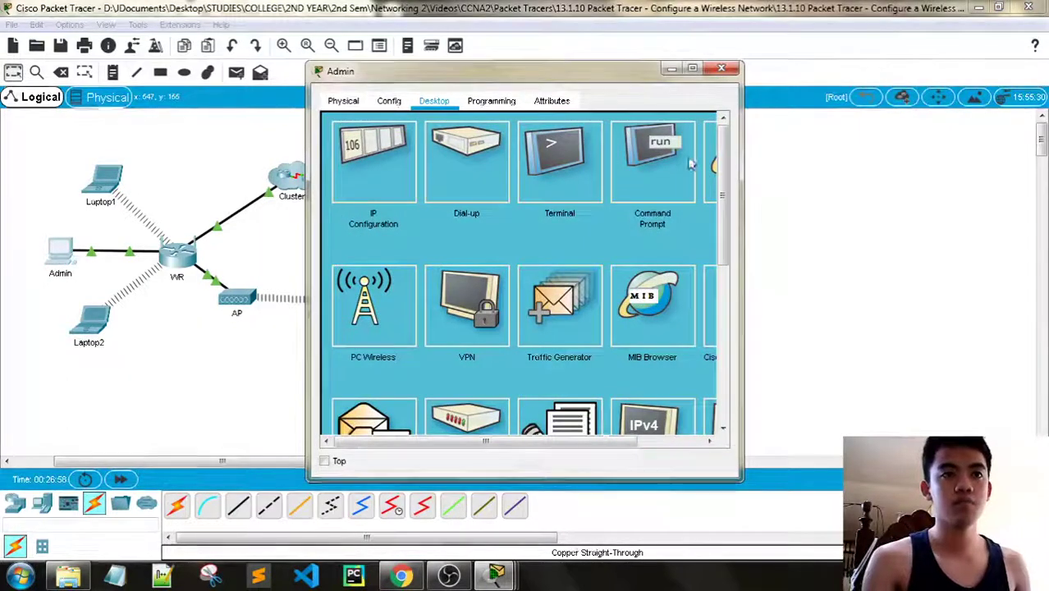
{"action": "left_click", "coordinate": [712, 155]}
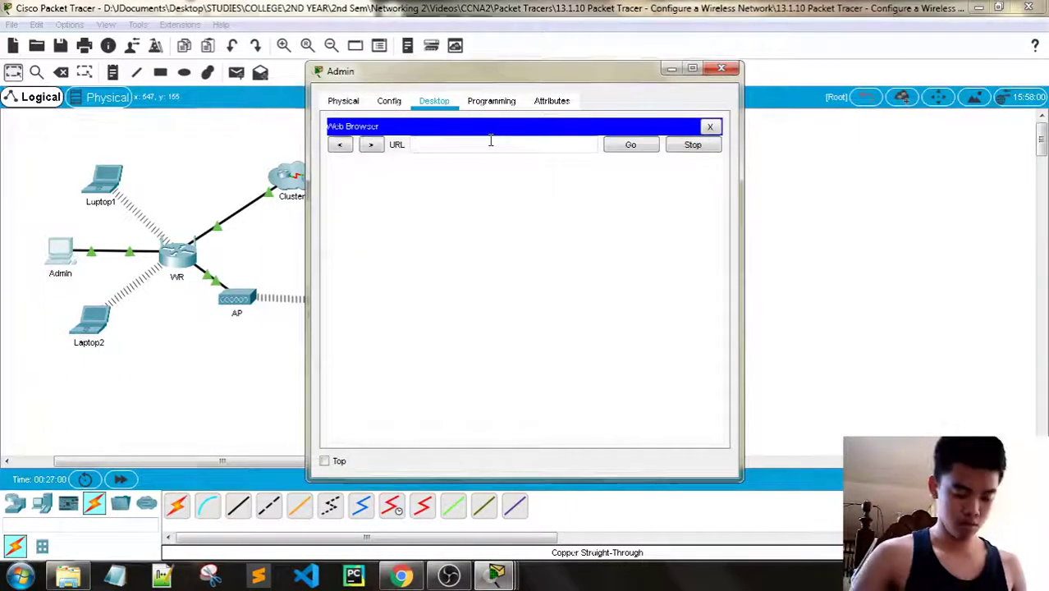
{"action": "type", "text": "192.168."}
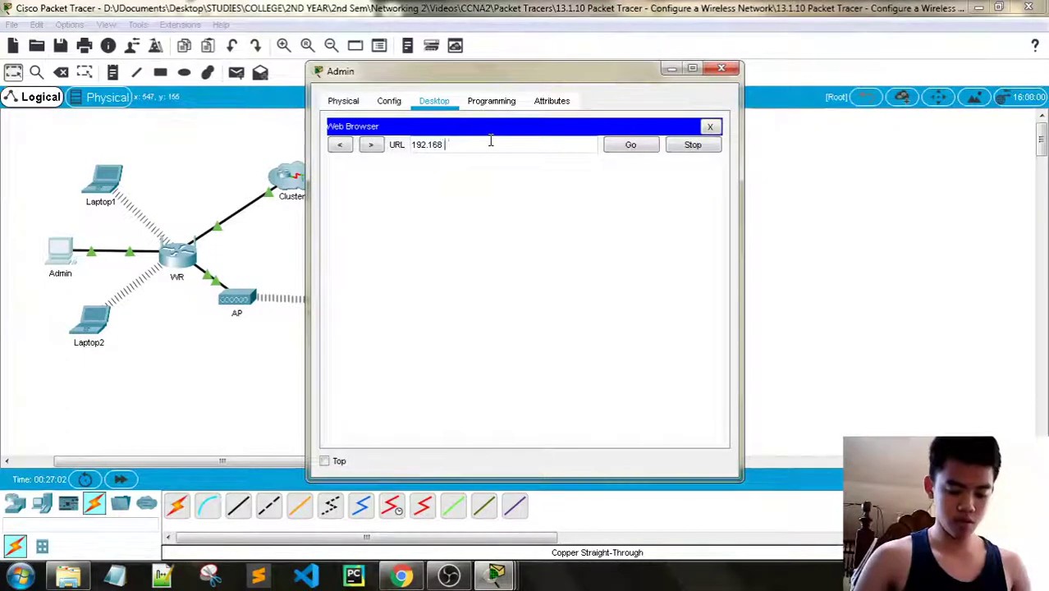
{"action": "type", "text": "0.1"}
{"action": "key", "text": "Return"}
{"action": "type", "text": "a"}
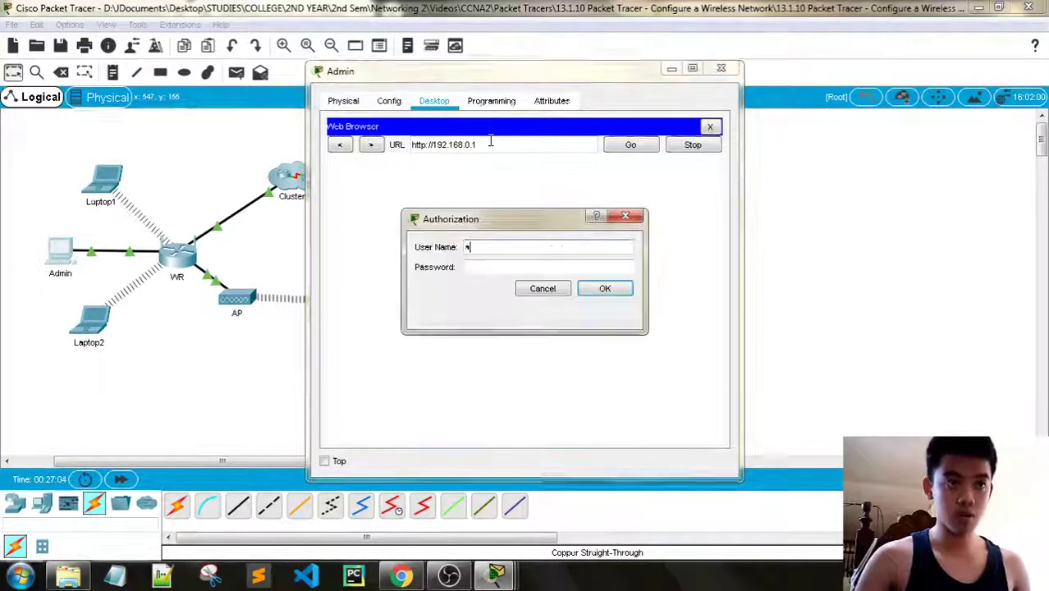
{"action": "type", "text": "dmi"}
{"action": "type", "text": "admin"}
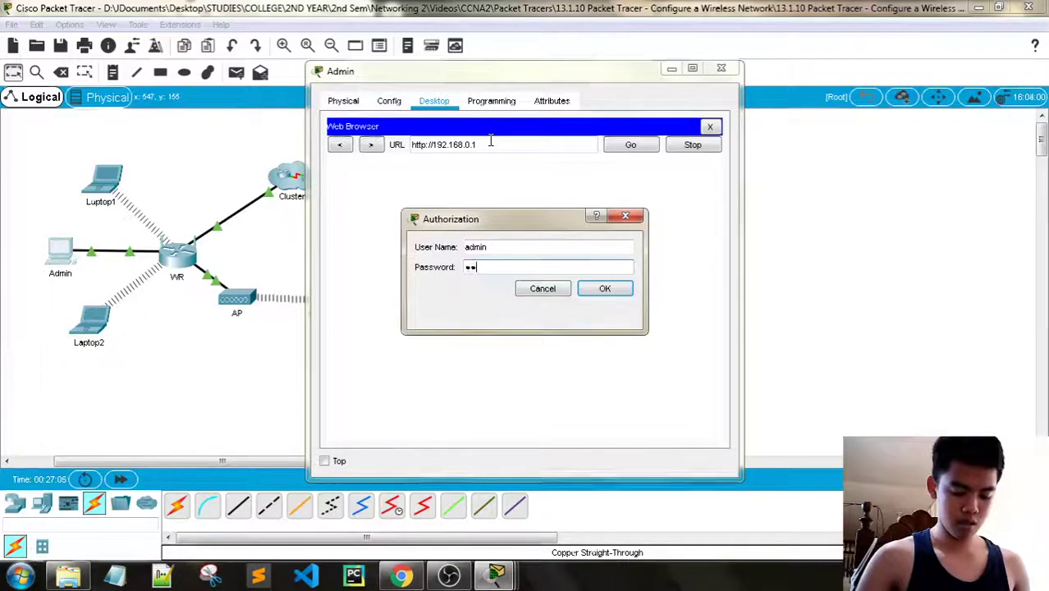
{"action": "key", "text": "Return"}
Check the activity instructions, then go to the router's Administration > Management page
{"action": "left_click_drag", "start_coordinate": [484, 82], "coordinate": [299, 63]}
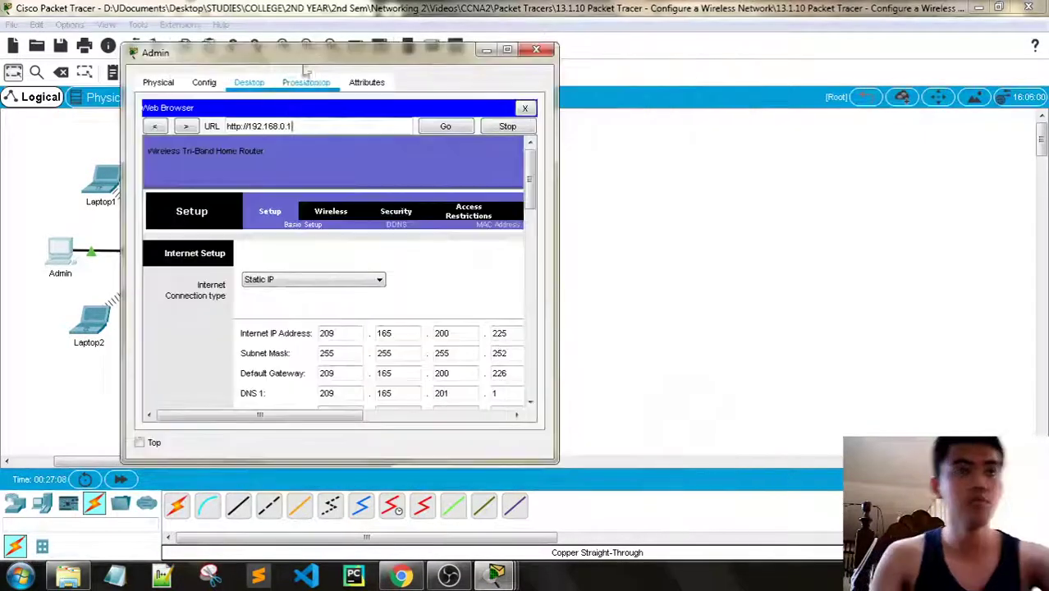
{"action": "mouse_move", "coordinate": [496, 575]}
{"action": "left_click", "coordinate": [402, 463]}
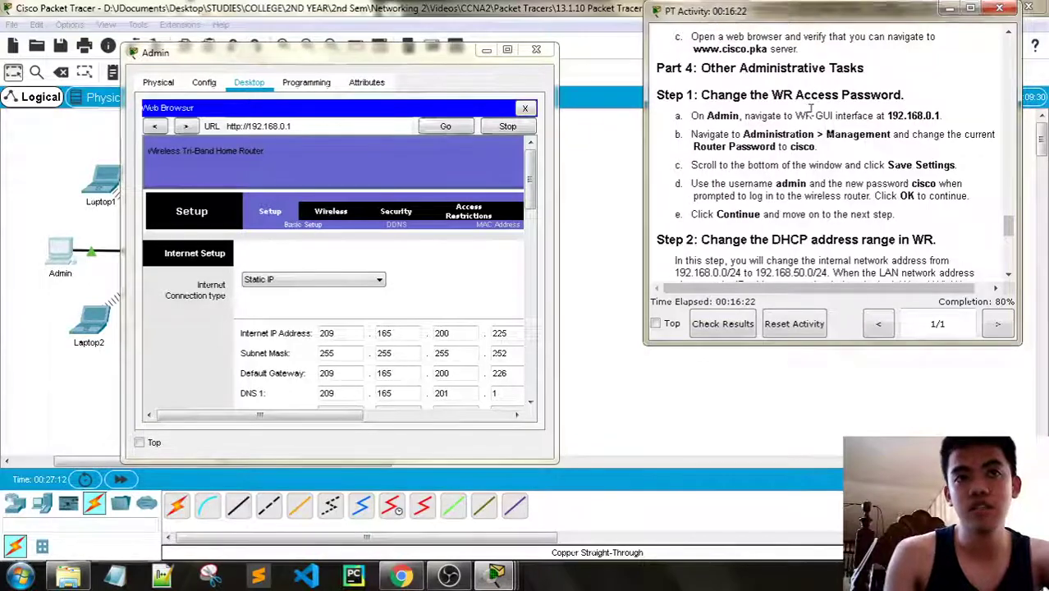
{"action": "scroll", "coordinate": [810, 110], "scroll_direction": "down", "scroll_amount": 1}
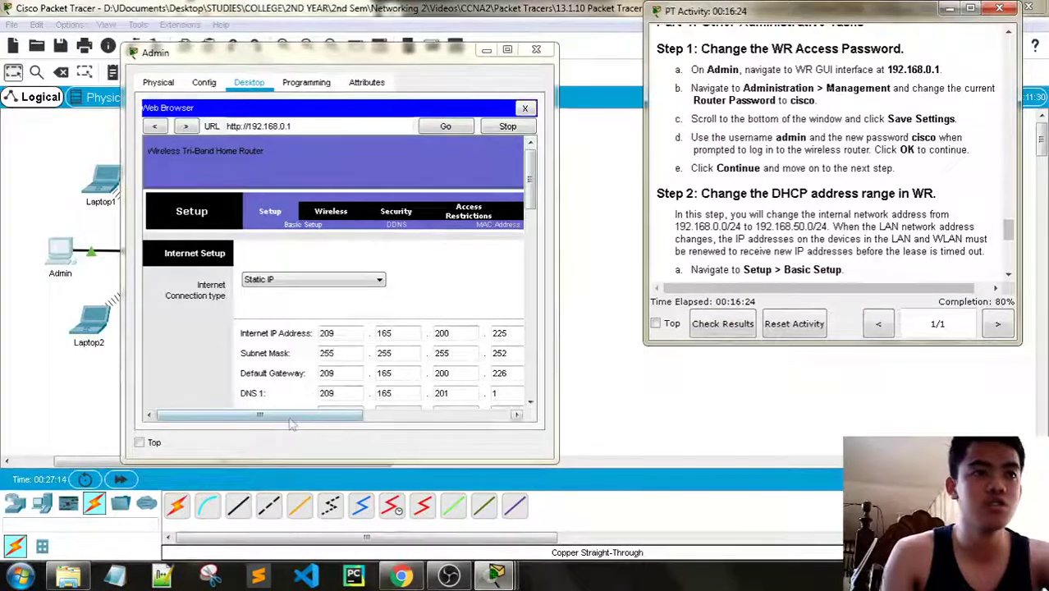
{"action": "scroll", "coordinate": [402, 226], "scroll_direction": "right", "scroll_amount": 5}
{"action": "left_click", "coordinate": [371, 210]}
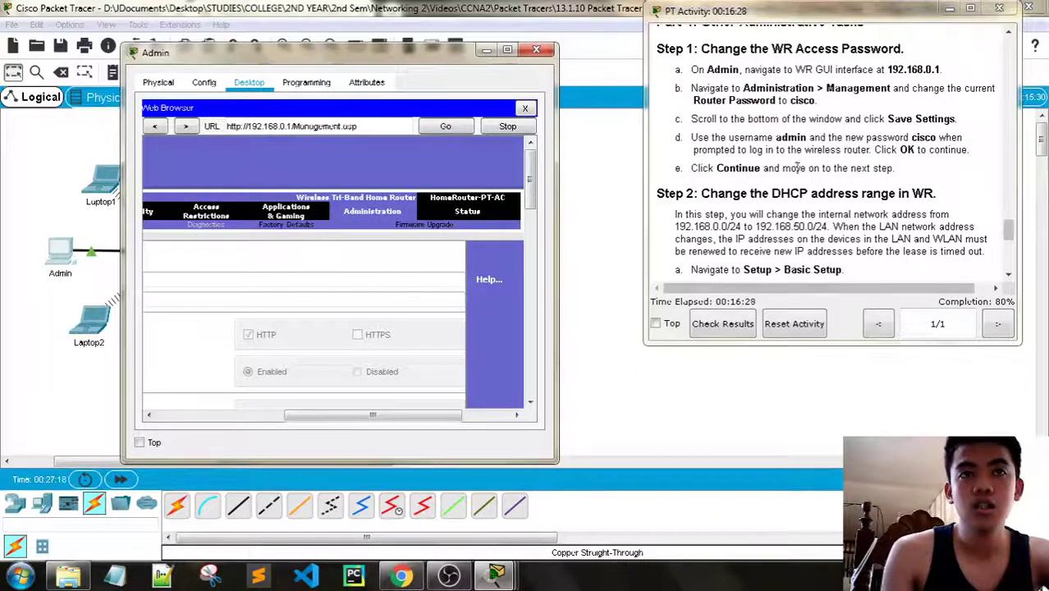
Enter the new router password in the Router Password fields and save the settings
{"action": "left_click_drag", "start_coordinate": [427, 416], "coordinate": [325, 416]}
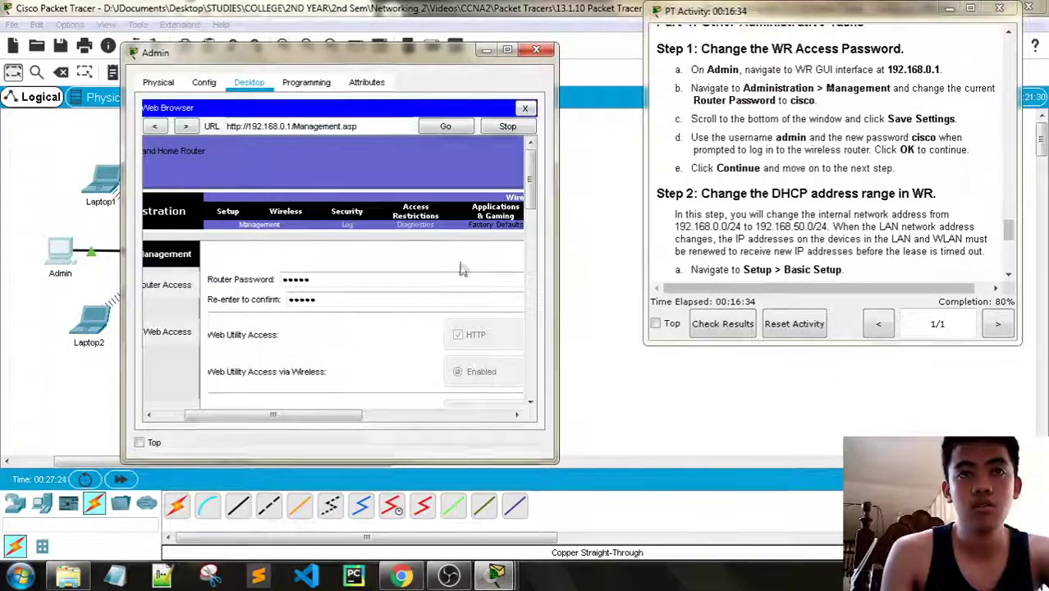
{"action": "left_click", "coordinate": [327, 299]}
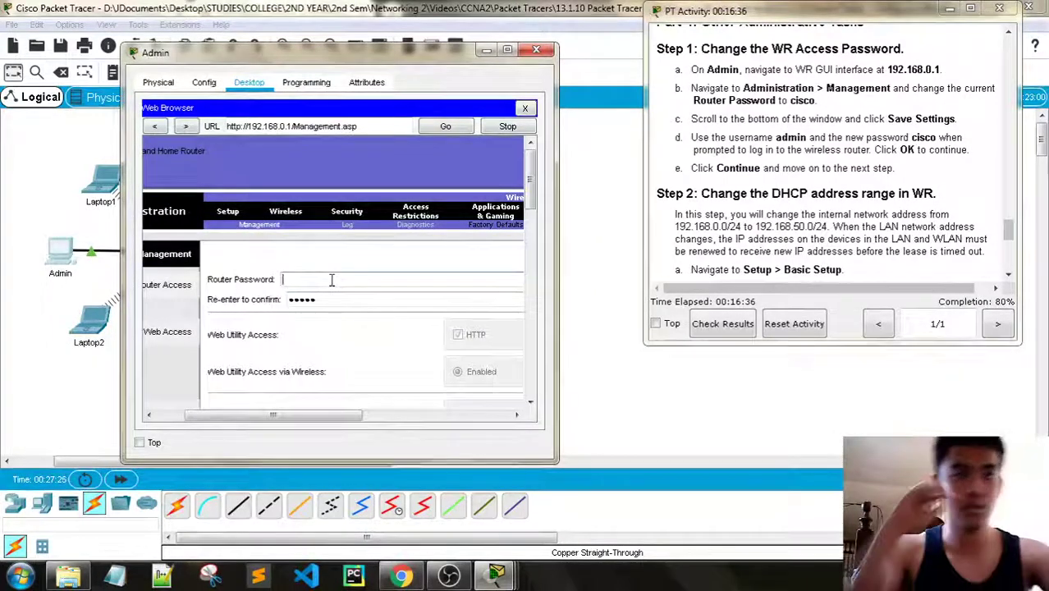
{"action": "type", "text": "cisco"}
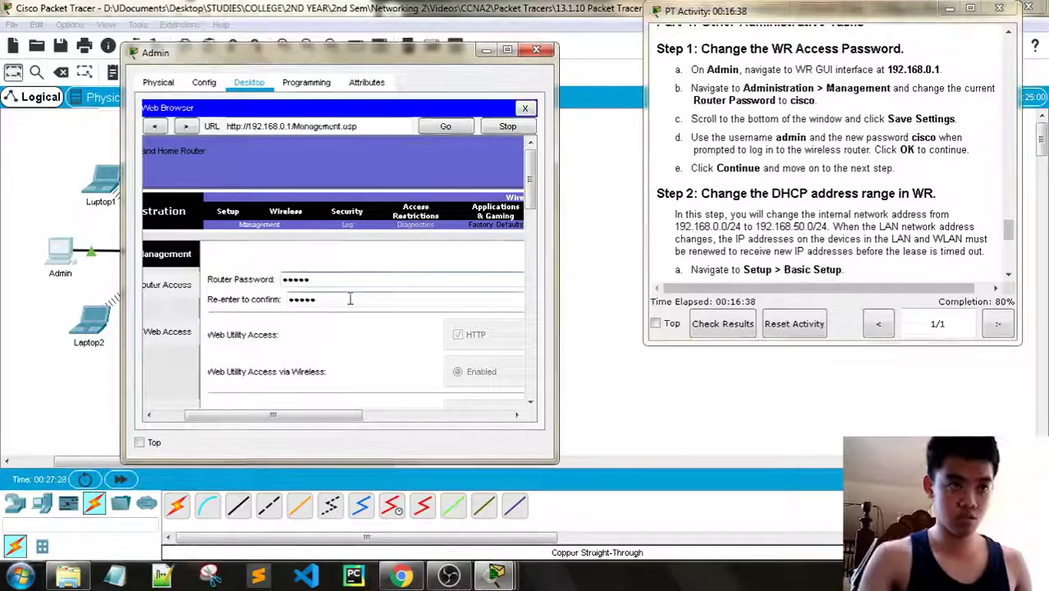
{"action": "key", "text": "Tab"}
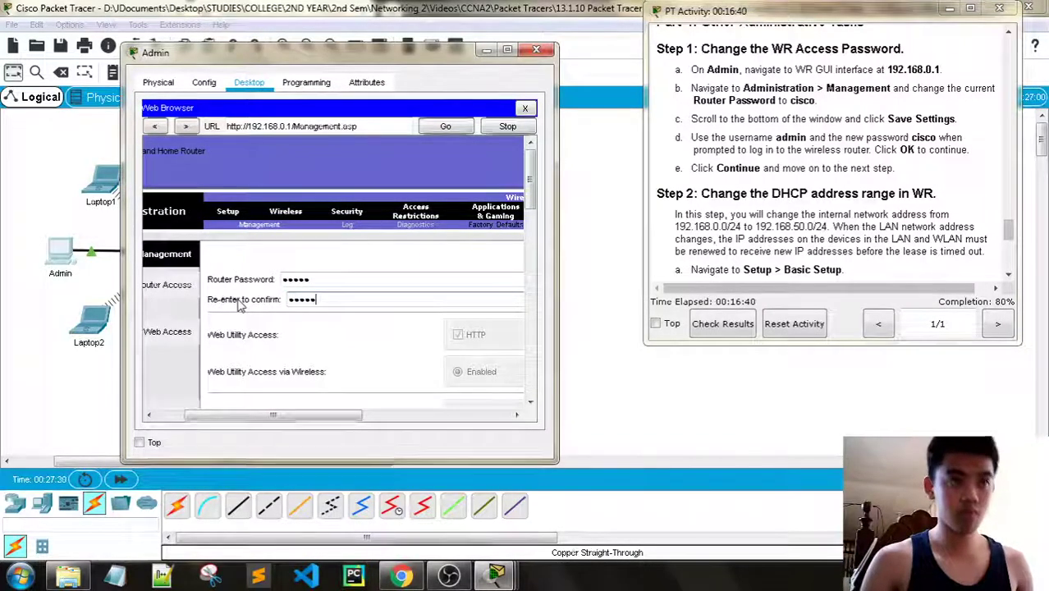
{"action": "scroll", "coordinate": [523, 197], "scroll_direction": "down", "scroll_amount": 10}
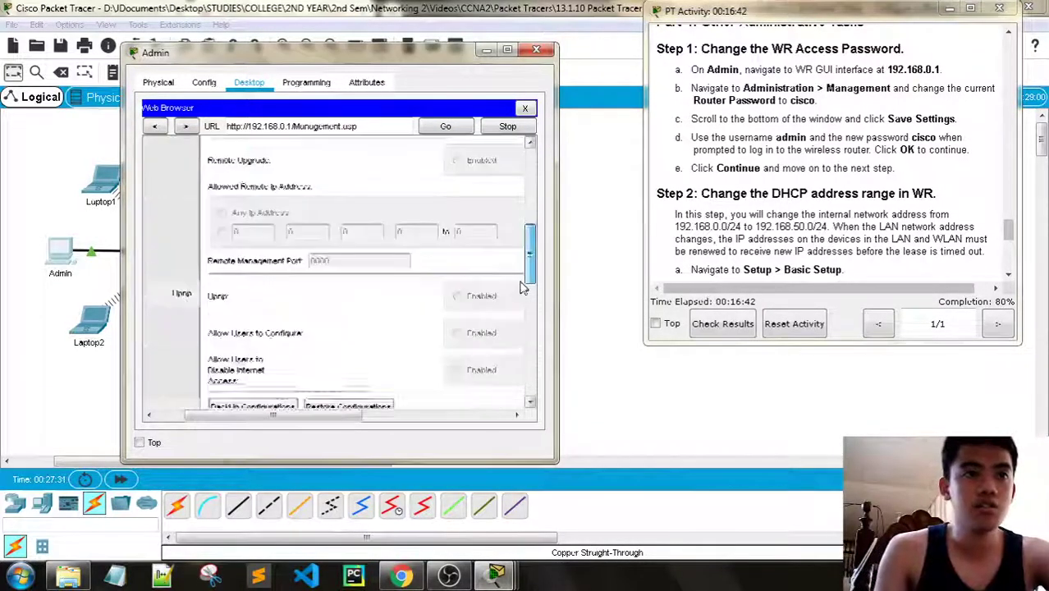
{"action": "left_click", "coordinate": [476, 378]}
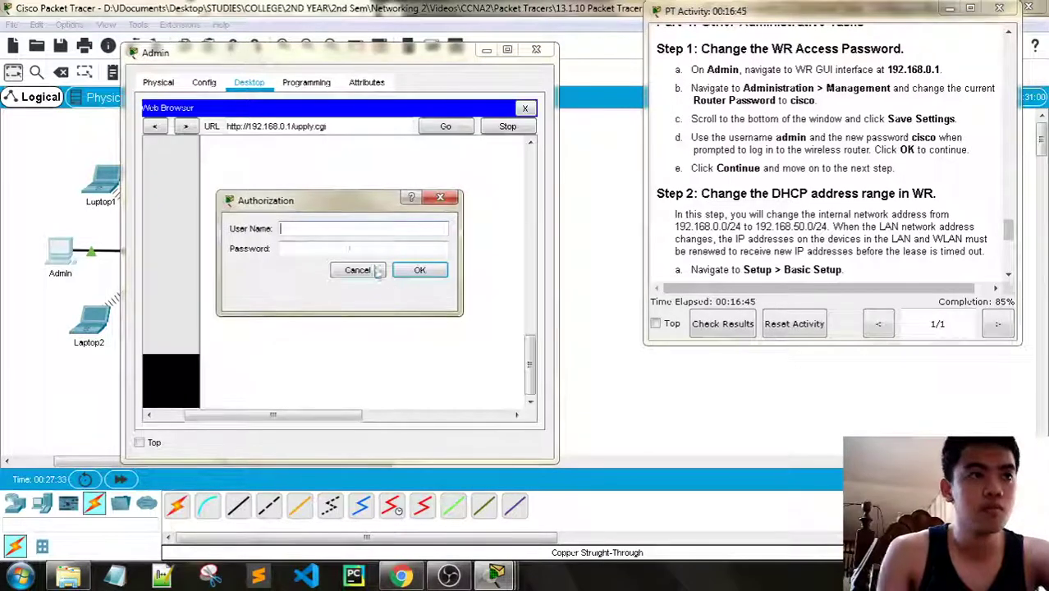
Authorize again with user name admin and the new router password
{"action": "left_click", "coordinate": [342, 231]}
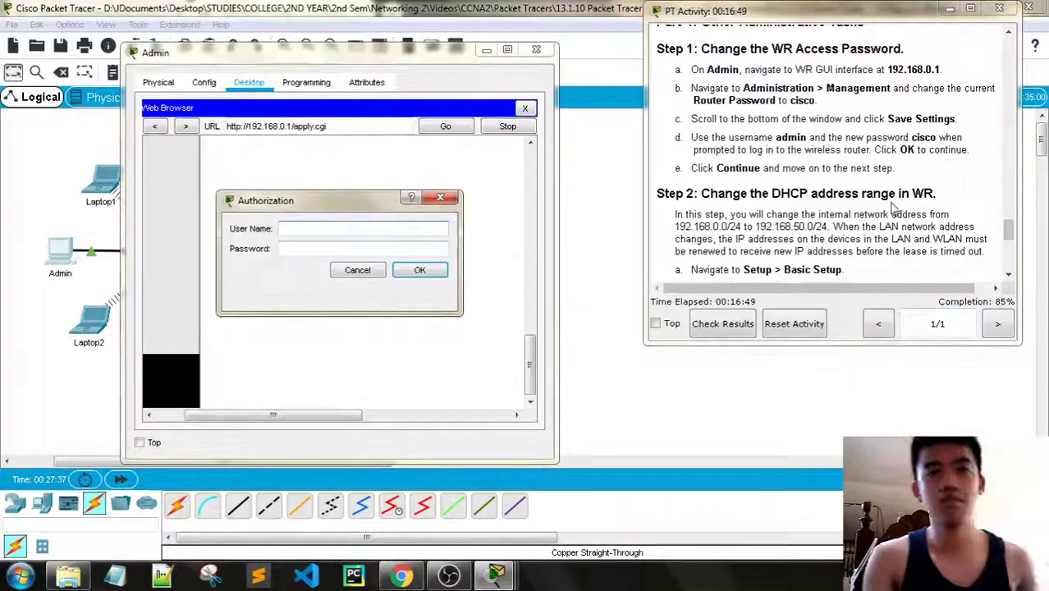
{"action": "type", "text": "admin"}
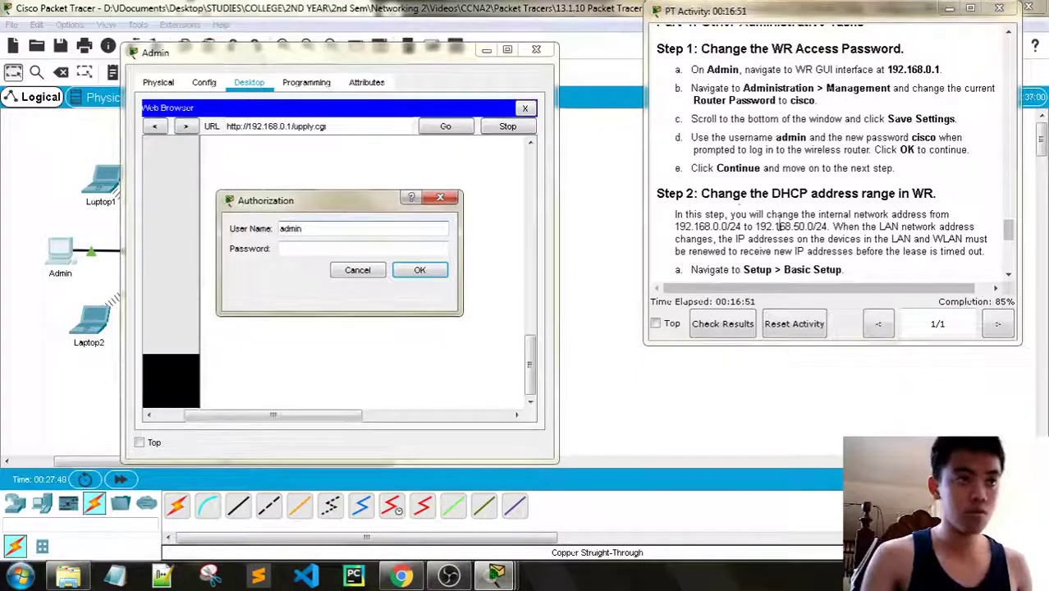
{"action": "left_click", "coordinate": [293, 247]}
{"action": "type", "text": "cisco"}
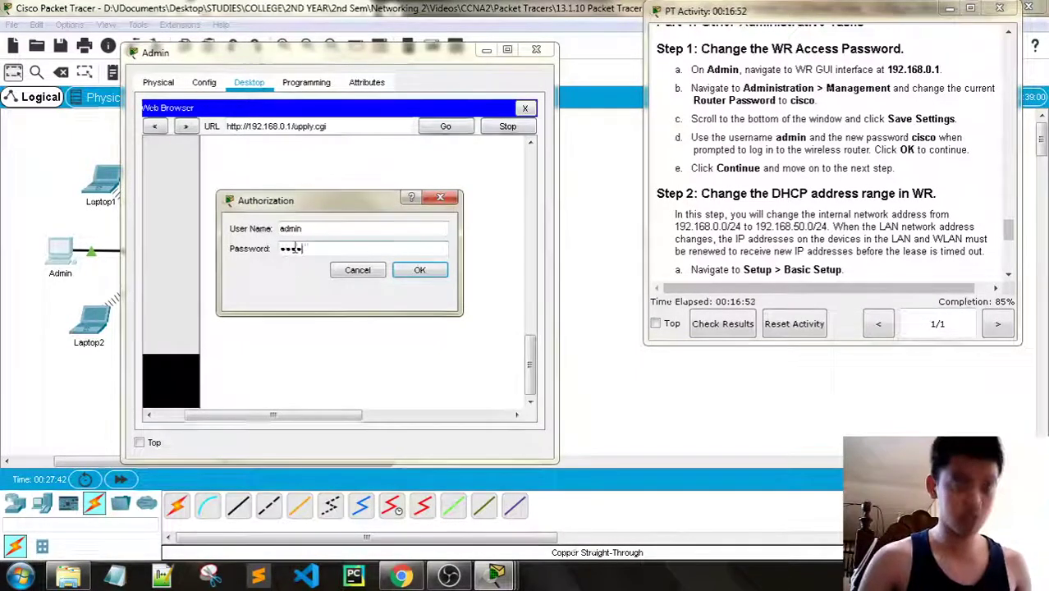
{"action": "left_click", "coordinate": [419, 270]}
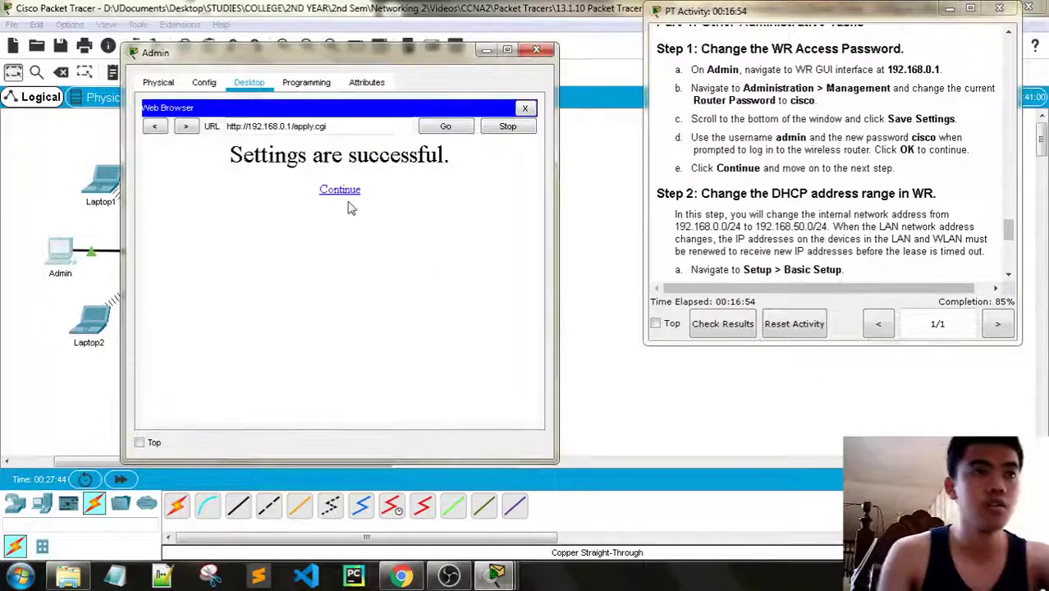
Continue back to the management page, then close the Admin PC window
{"action": "left_click", "coordinate": [342, 190]}
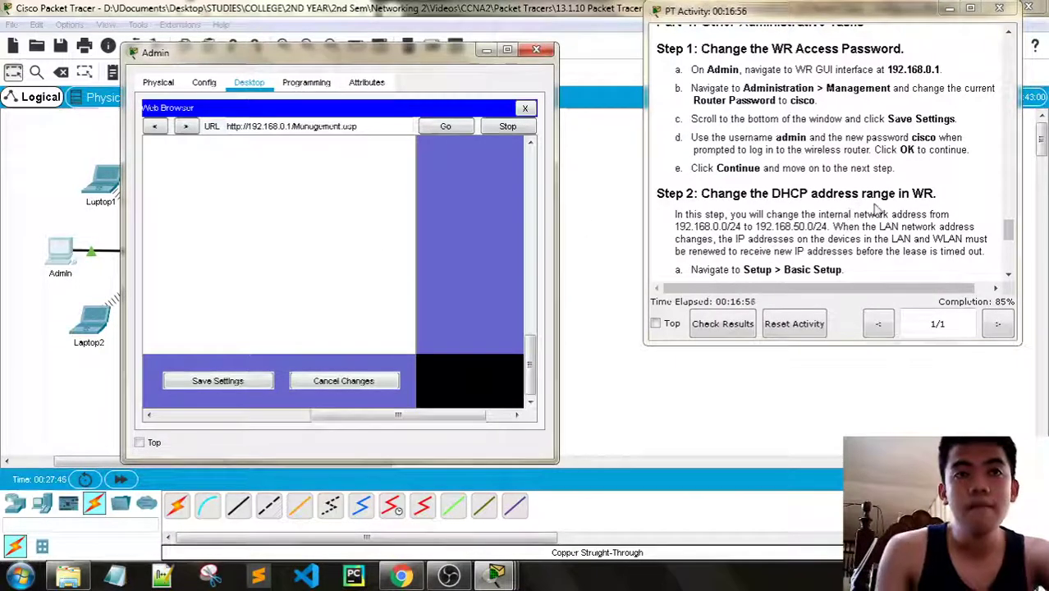
{"action": "scroll", "coordinate": [874, 207], "scroll_direction": "down", "scroll_amount": 1}
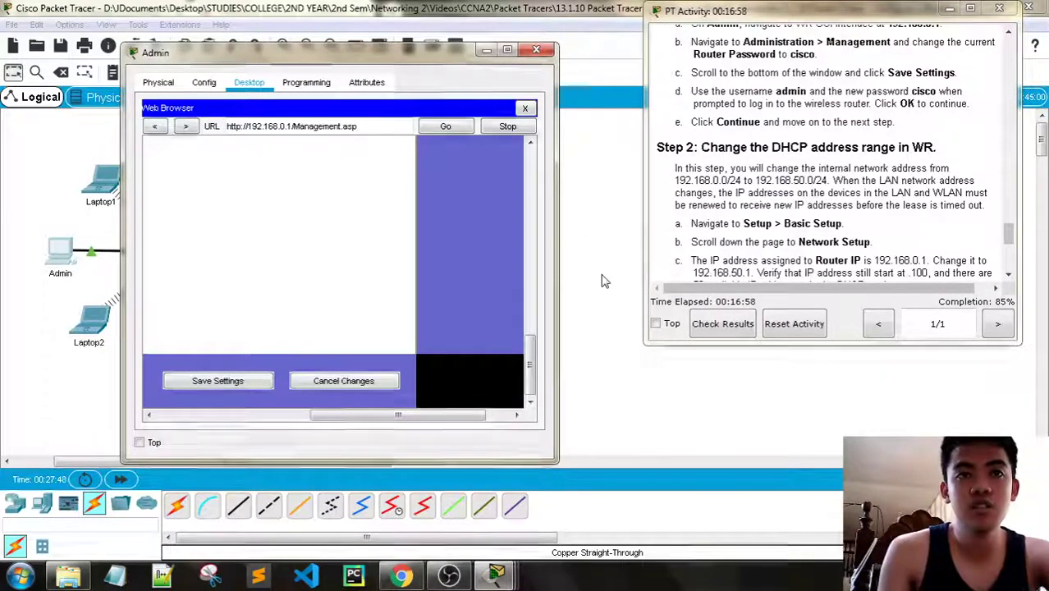
{"action": "left_click_drag", "start_coordinate": [425, 416], "coordinate": [271, 417]}
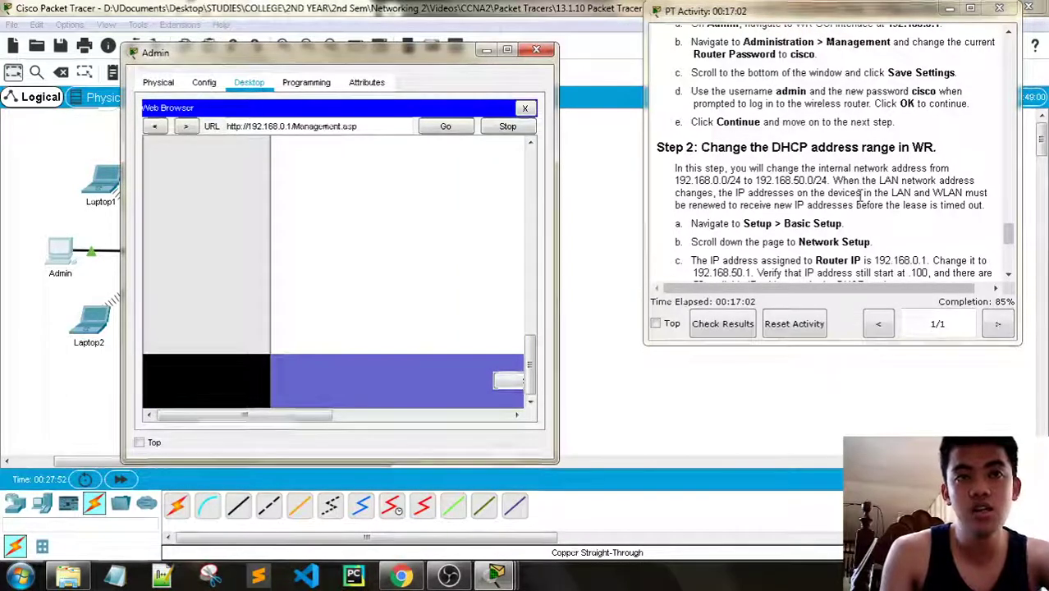
{"action": "scroll", "coordinate": [860, 193], "scroll_direction": "down", "scroll_amount": 1}
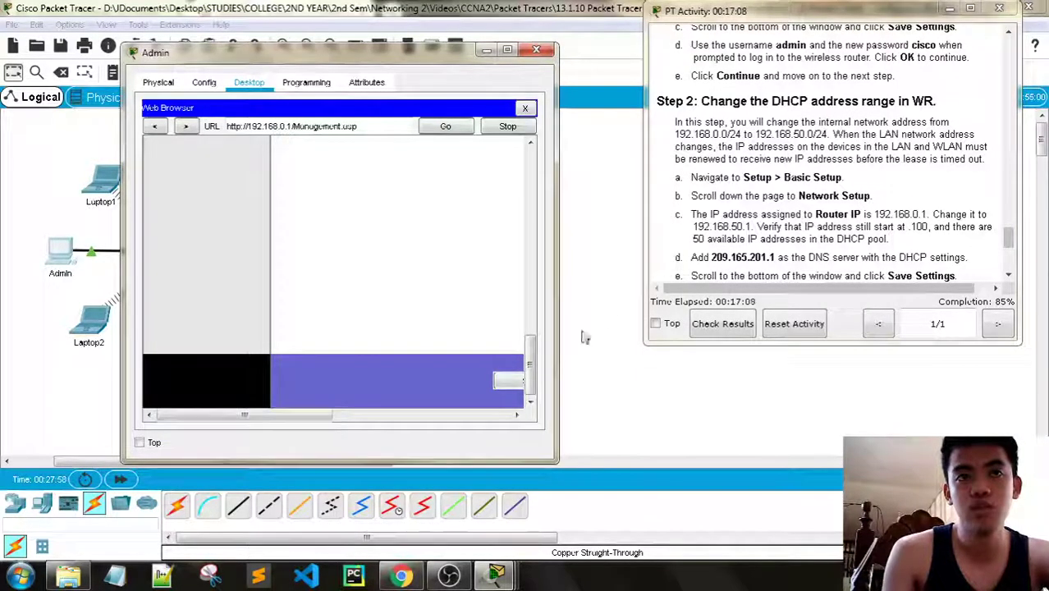
{"action": "left_click_drag", "start_coordinate": [532, 384], "coordinate": [536, 172]}
{"action": "left_click", "coordinate": [536, 50]}
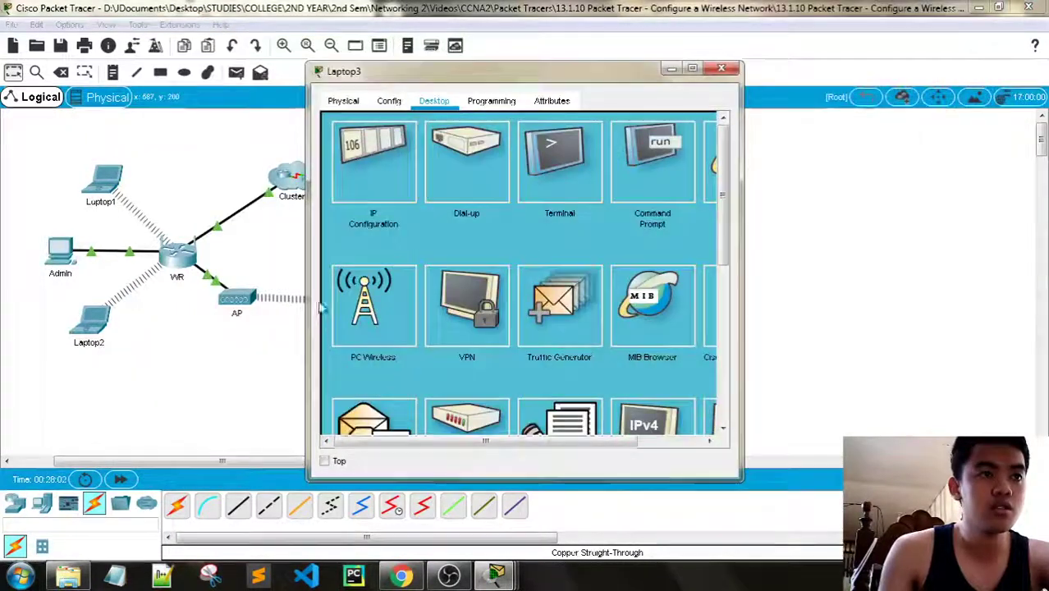
Check the IP configuration of Laptop3, Laptop2 and Laptop1, then reopen the Admin PC's browser
{"action": "left_click", "coordinate": [374, 166]}
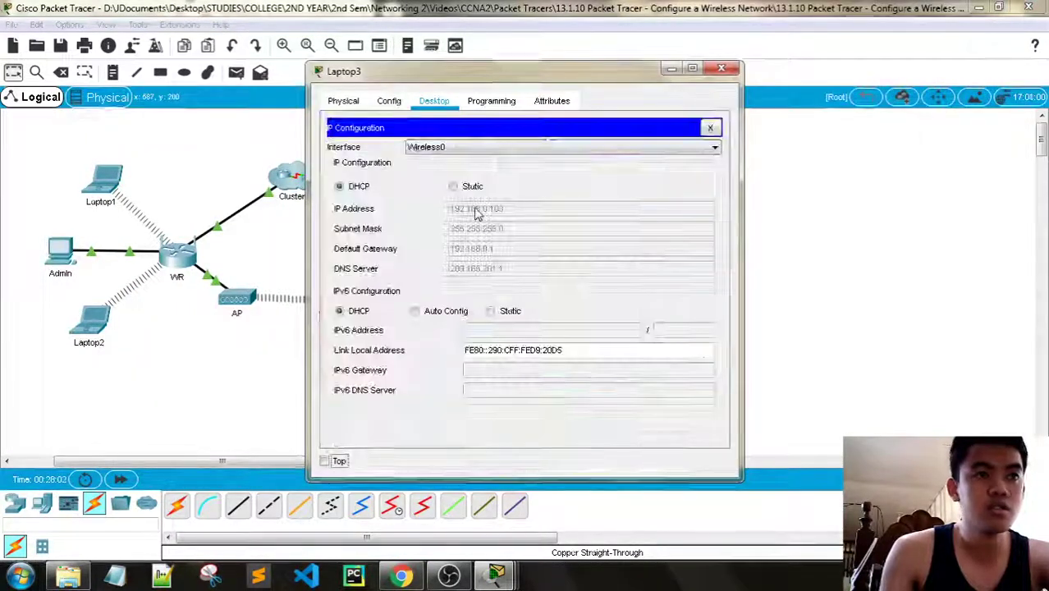
{"action": "left_click", "coordinate": [720, 72]}
{"action": "left_click", "coordinate": [89, 324]}
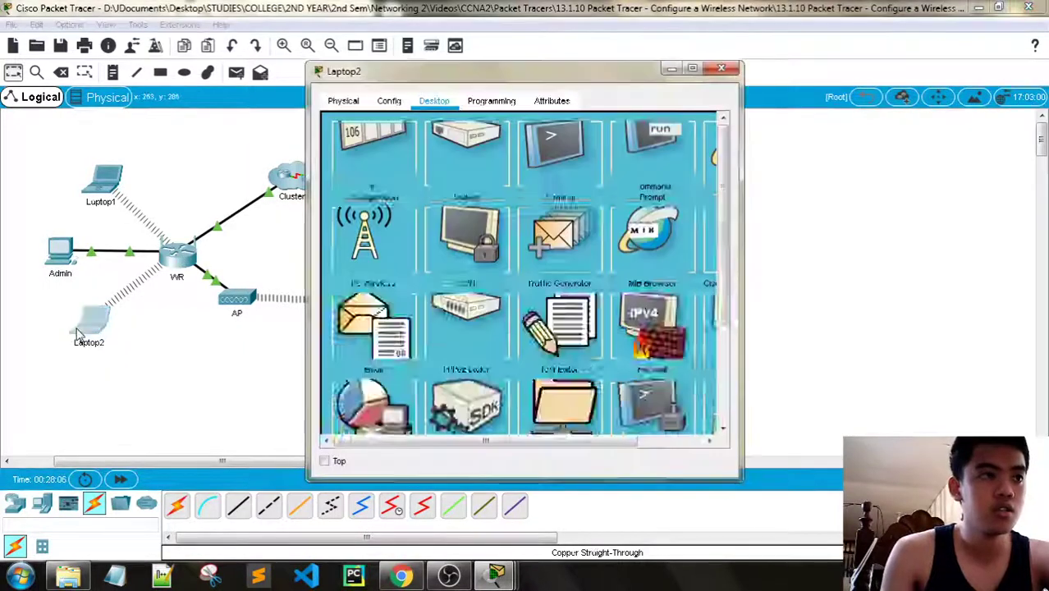
{"action": "left_click", "coordinate": [373, 166]}
{"action": "left_click", "coordinate": [719, 70]}
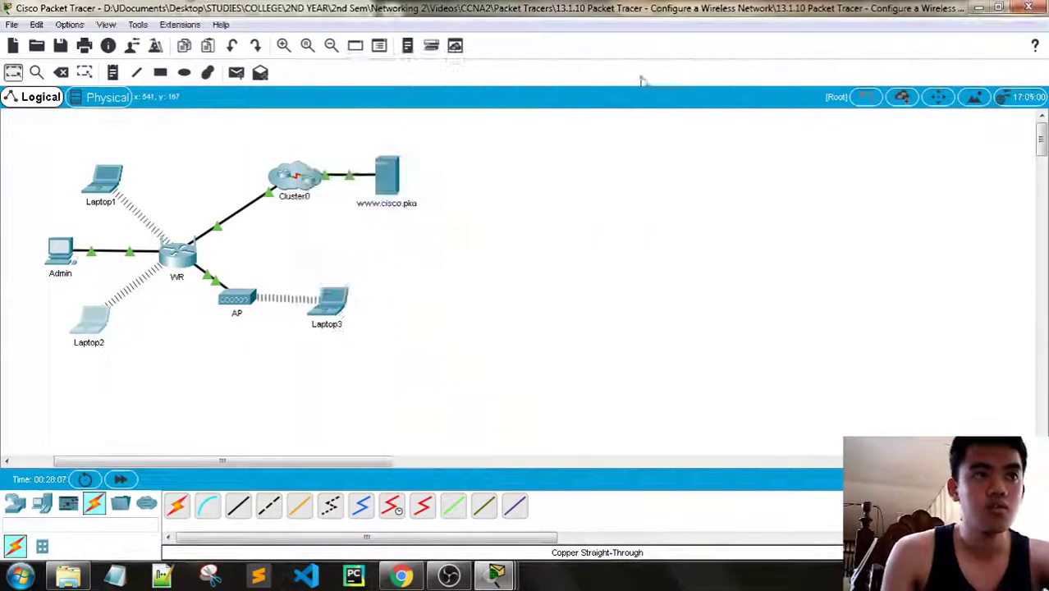
{"action": "left_click", "coordinate": [100, 181]}
{"action": "left_click", "coordinate": [370, 167]}
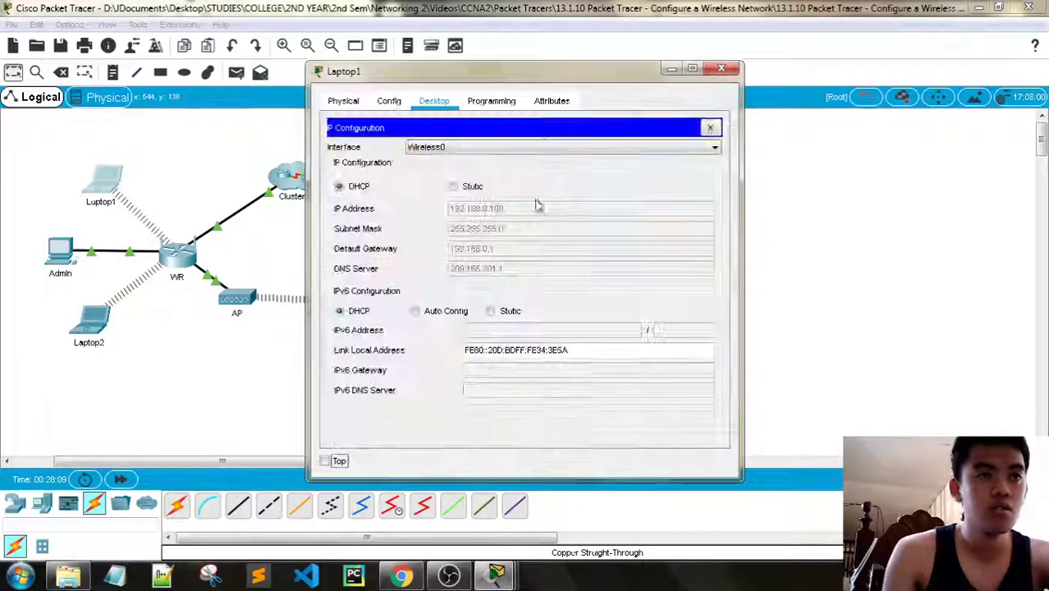
{"action": "left_click", "coordinate": [726, 72]}
{"action": "left_click", "coordinate": [58, 250]}
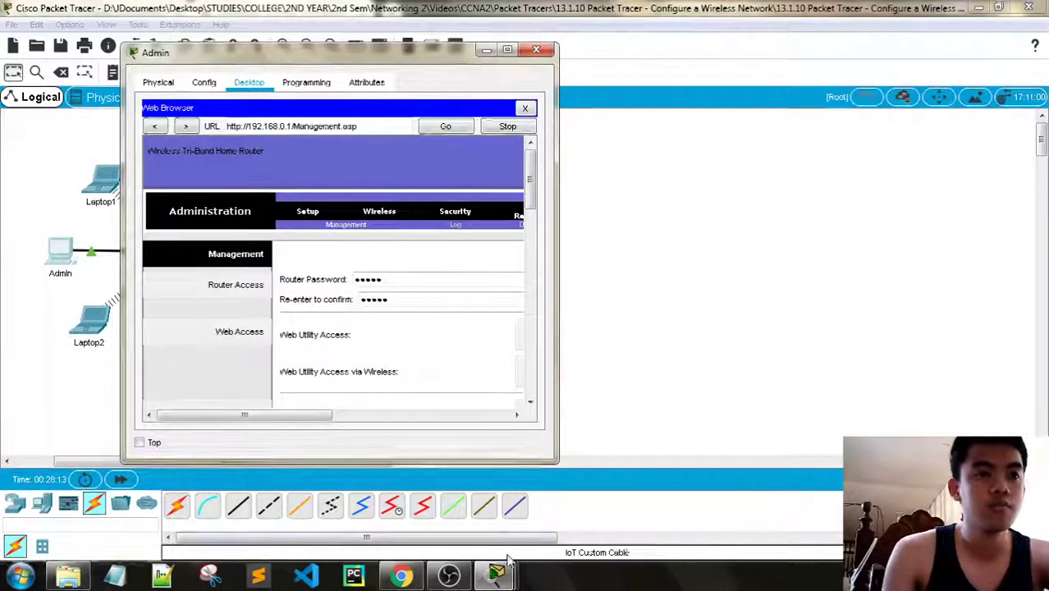
Open the router's Basic Setup page, keep Static IP, and scroll to Network Setup showing DHCP 100–149
{"action": "mouse_move", "coordinate": [496, 574]}
{"action": "left_click", "coordinate": [397, 458]}
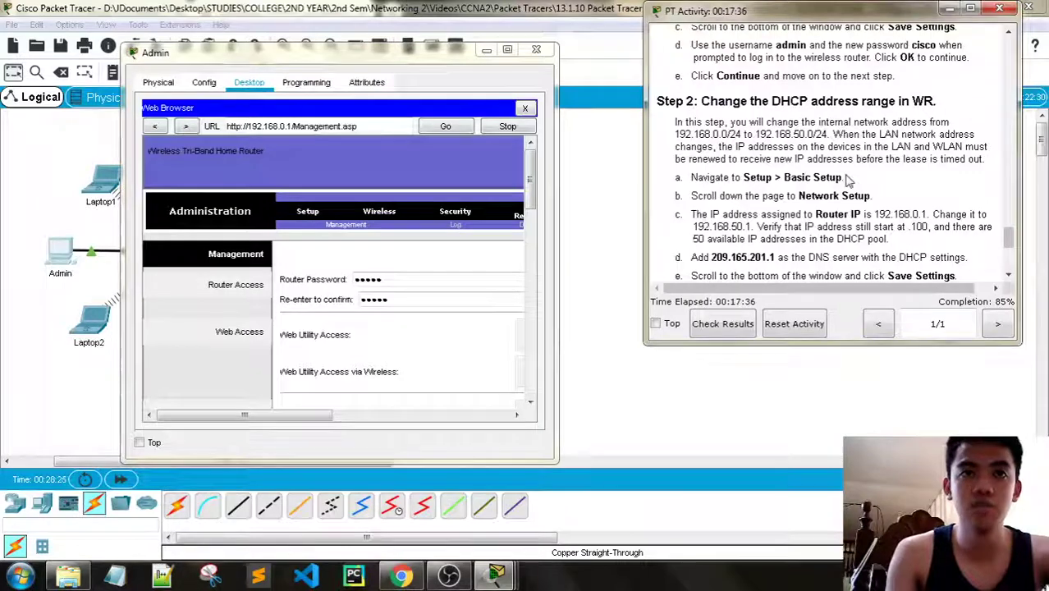
{"action": "scroll", "coordinate": [850, 180], "scroll_direction": "down", "scroll_amount": 1}
{"action": "left_click", "coordinate": [308, 212]}
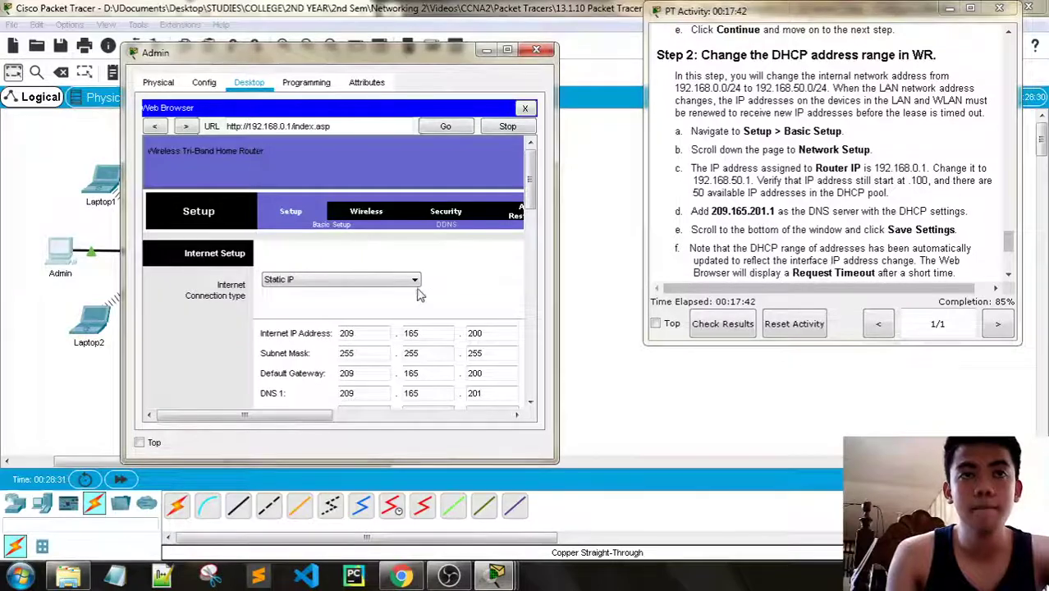
{"action": "scroll", "coordinate": [412, 283], "scroll_direction": "down", "scroll_amount": 2}
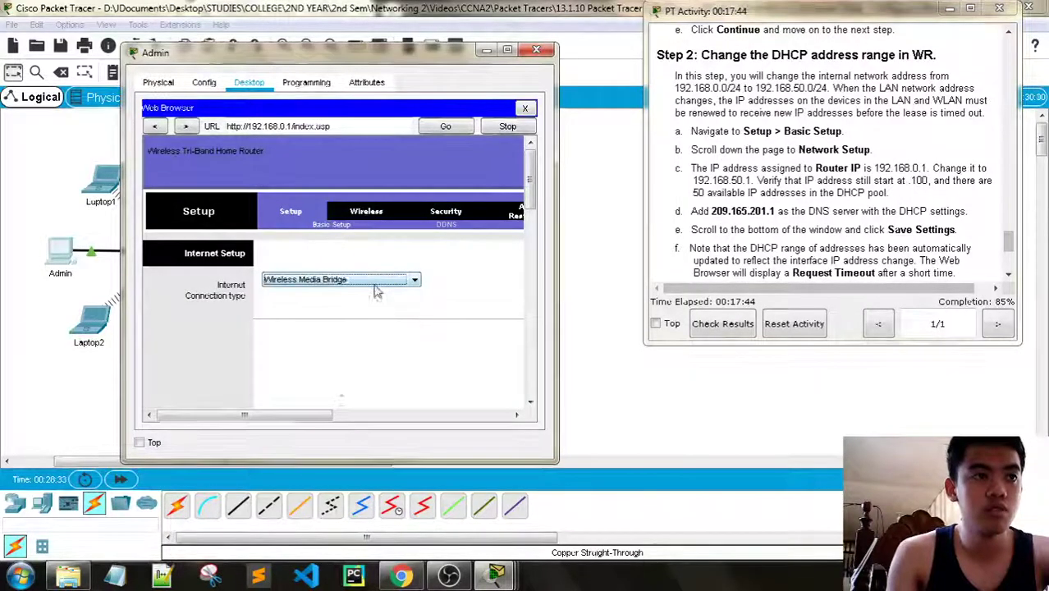
{"action": "scroll", "coordinate": [375, 287], "scroll_direction": "up", "scroll_amount": 3}
{"action": "scroll", "coordinate": [374, 287], "scroll_direction": "down", "scroll_amount": 1}
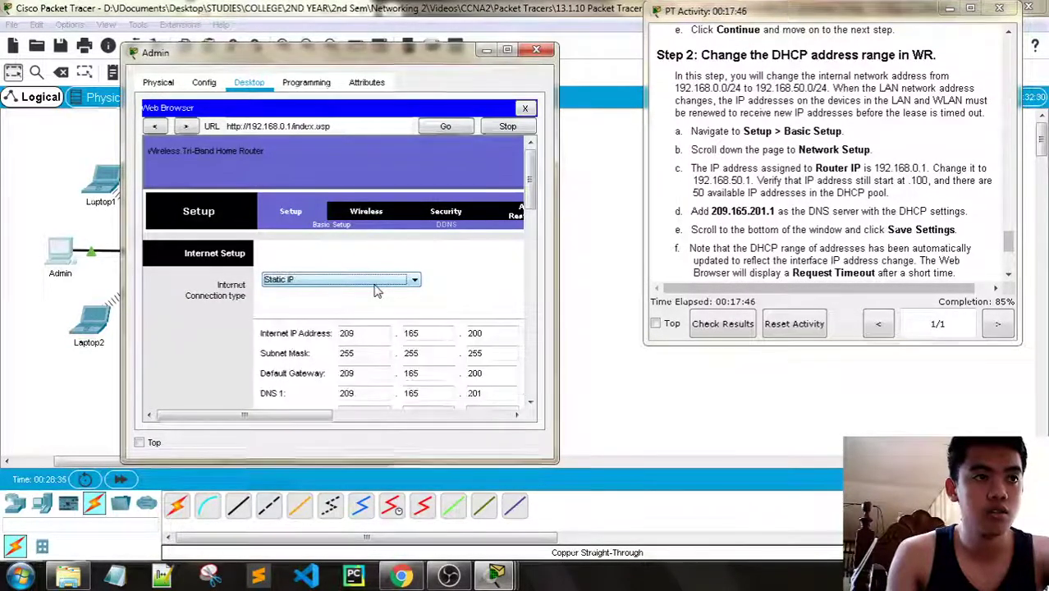
{"action": "scroll", "coordinate": [505, 265], "scroll_direction": "down", "scroll_amount": 1}
{"action": "scroll", "coordinate": [504, 265], "scroll_direction": "down", "scroll_amount": 6}
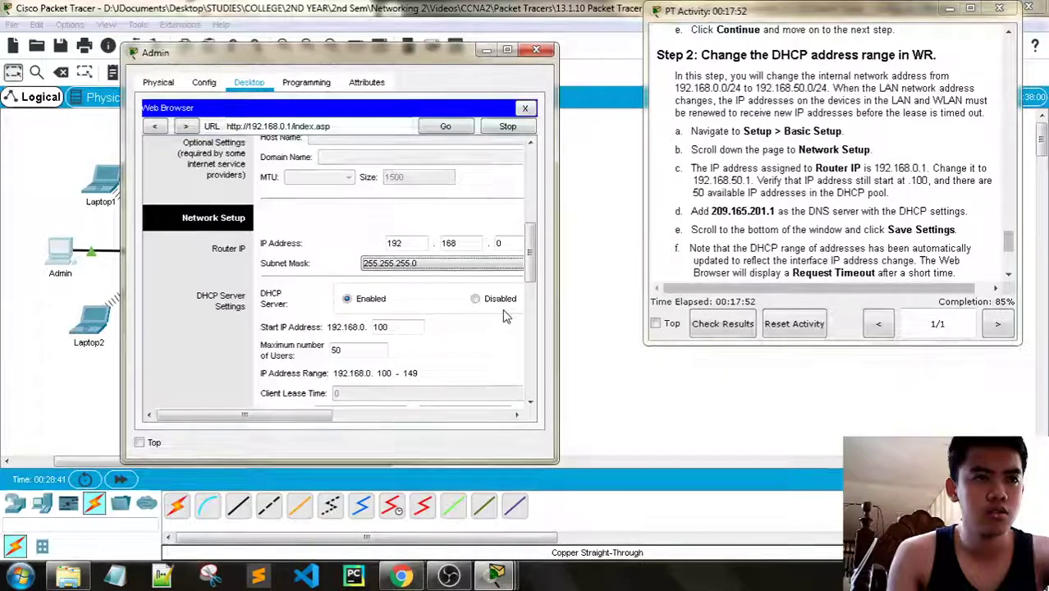
Widen the Admin window and change the Router IP's third octet to make it 192.168.50.1
{"action": "mouse_move", "coordinate": [319, 416]}
{"action": "left_mouse_down"}
{"action": "mouse_move", "coordinate": [398, 417]}
{"action": "mouse_move", "coordinate": [312, 419]}
{"action": "left_mouse_up"}
{"action": "scroll", "coordinate": [484, 357], "scroll_direction": "down", "scroll_amount": 2}
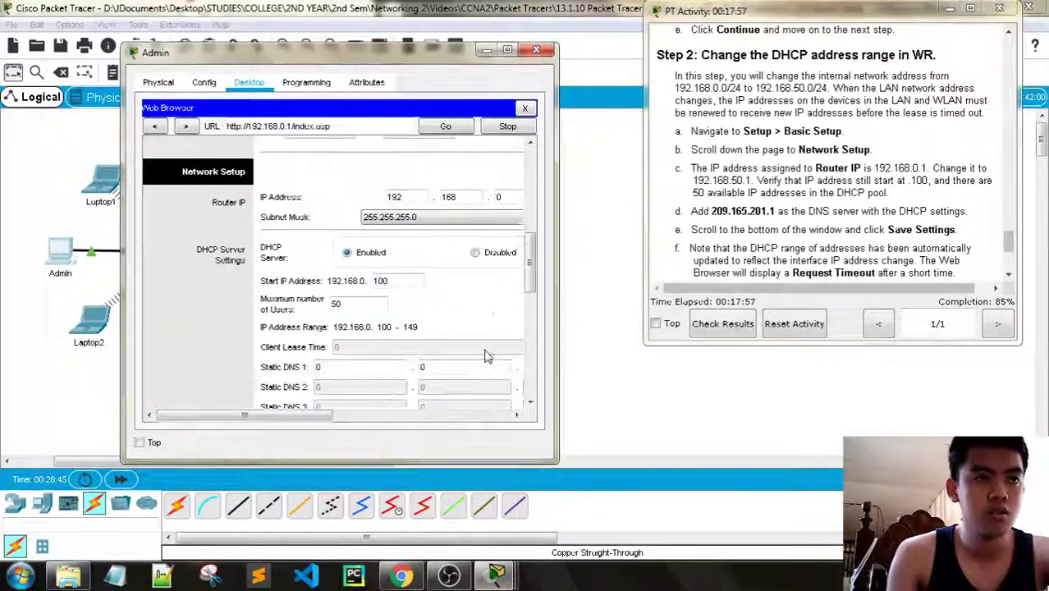
{"action": "scroll", "coordinate": [486, 324], "scroll_direction": "down", "scroll_amount": 1}
{"action": "left_click_drag", "start_coordinate": [558, 258], "coordinate": [634, 258]}
{"action": "left_click_drag", "start_coordinate": [122, 261], "coordinate": [15, 261]}
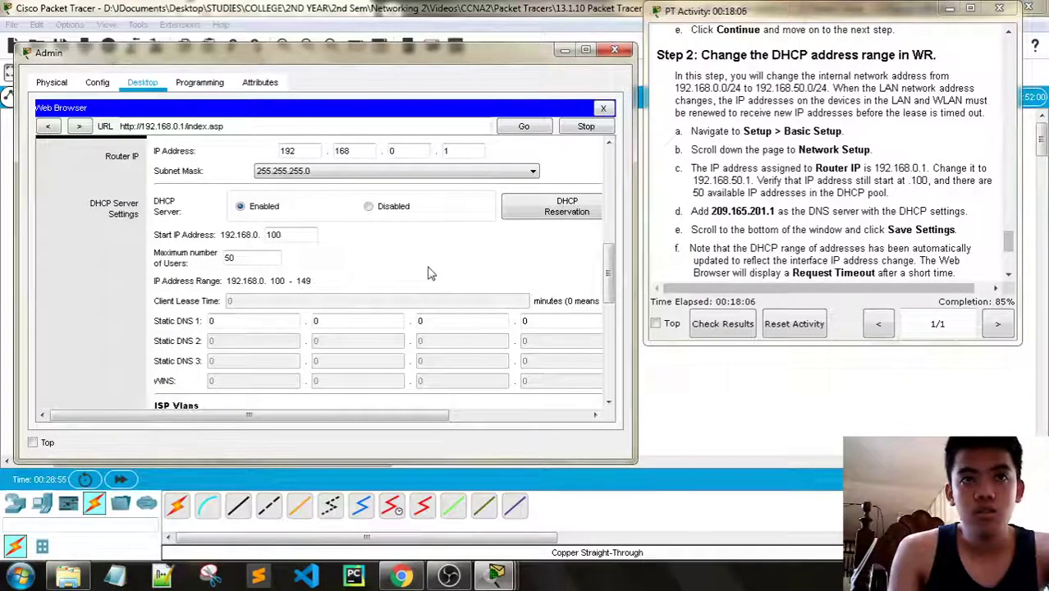
{"action": "left_click", "coordinate": [403, 152]}
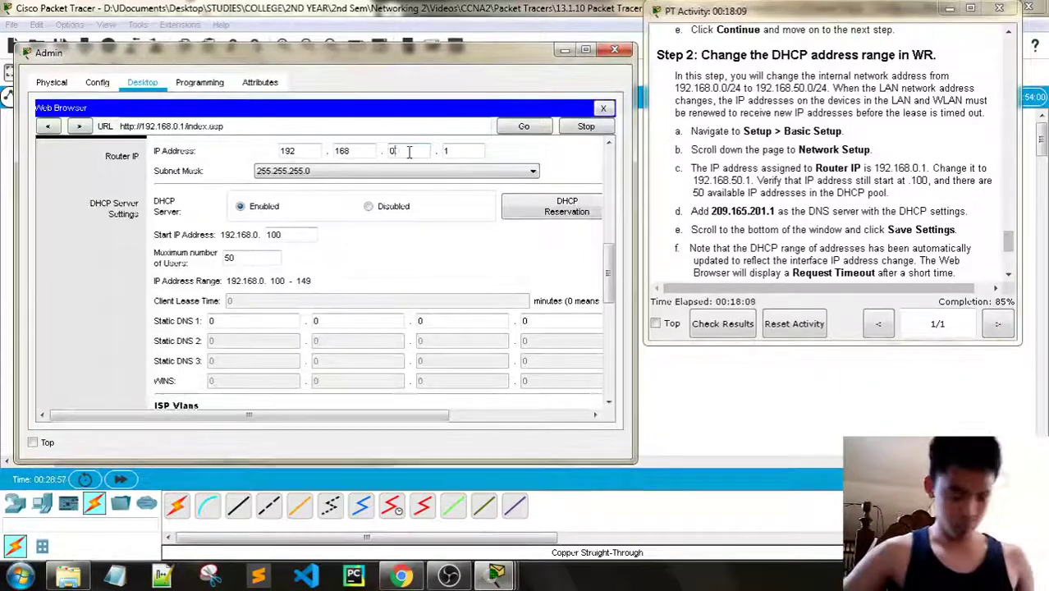
{"action": "key", "text": "BackSpace"}
{"action": "type", "text": "5"}
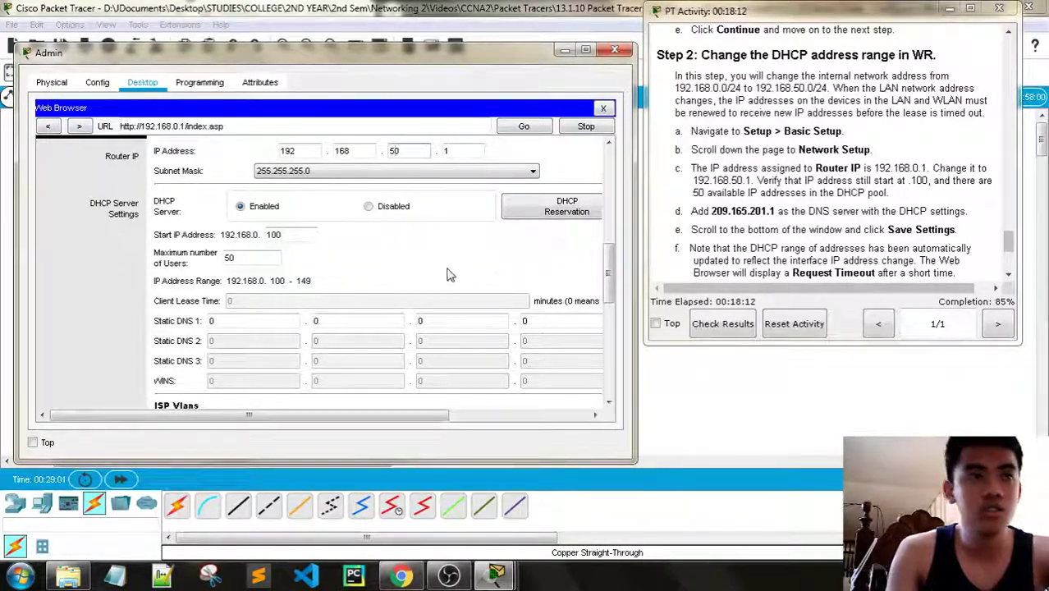
{"action": "type", "text": "0"}
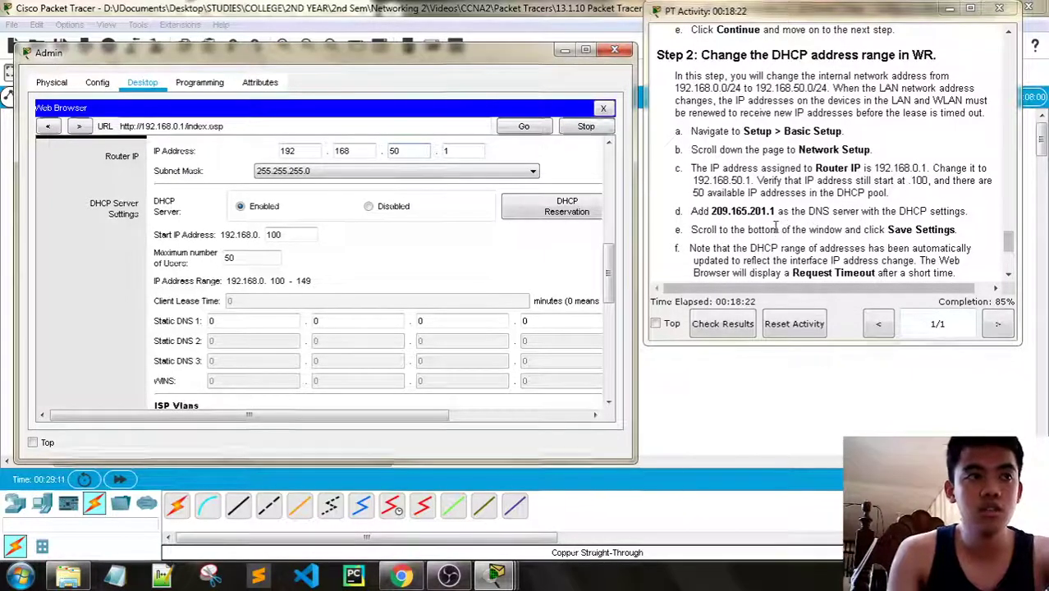
{"action": "scroll", "coordinate": [579, 268], "scroll_direction": "down", "scroll_amount": 1}
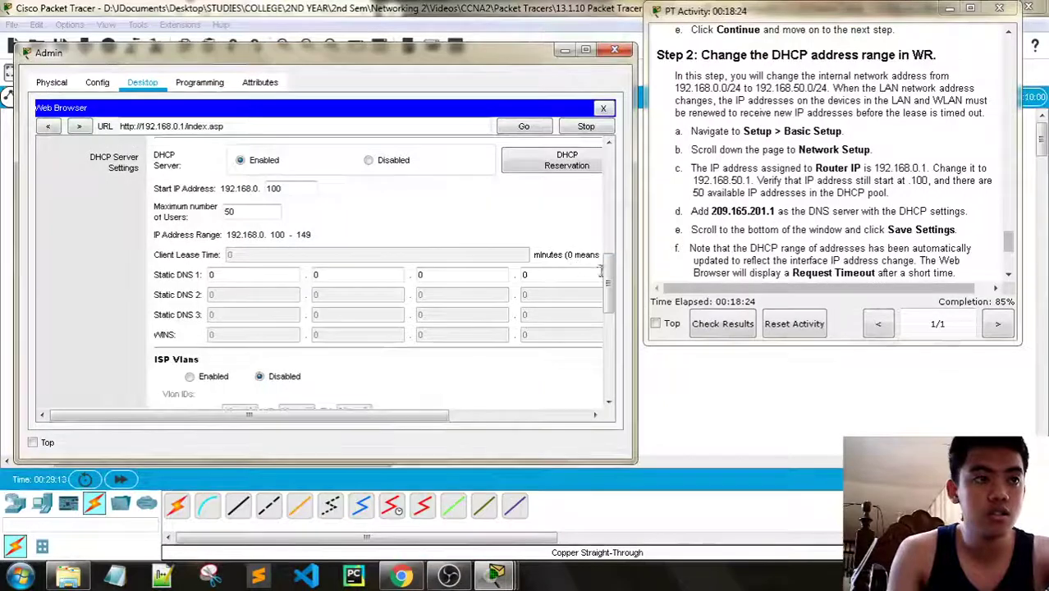
{"action": "left_click", "coordinate": [237, 275]}
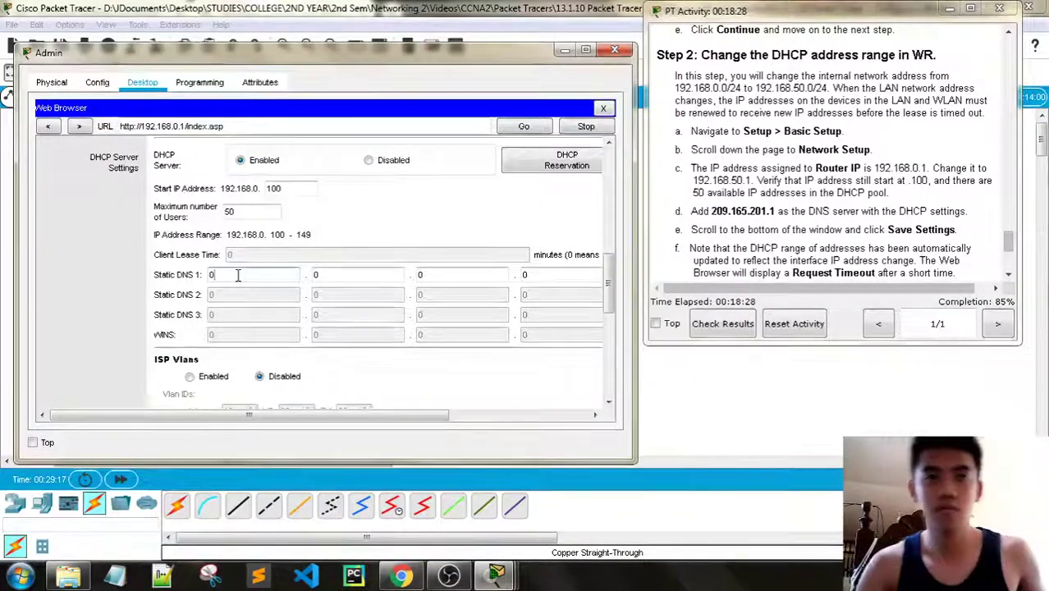
Enter 209.165.201.1 as Static DNS 1, correcting the mistyped first octet
{"action": "key", "text": "BackSpace"}
{"action": "type", "text": "109"}
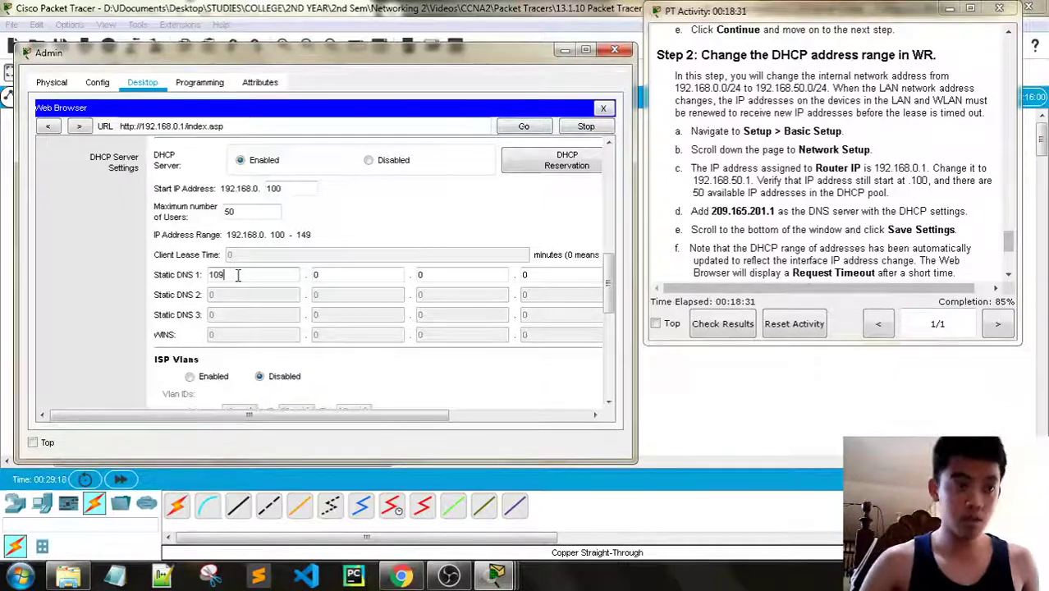
{"action": "left_click", "coordinate": [221, 274]}
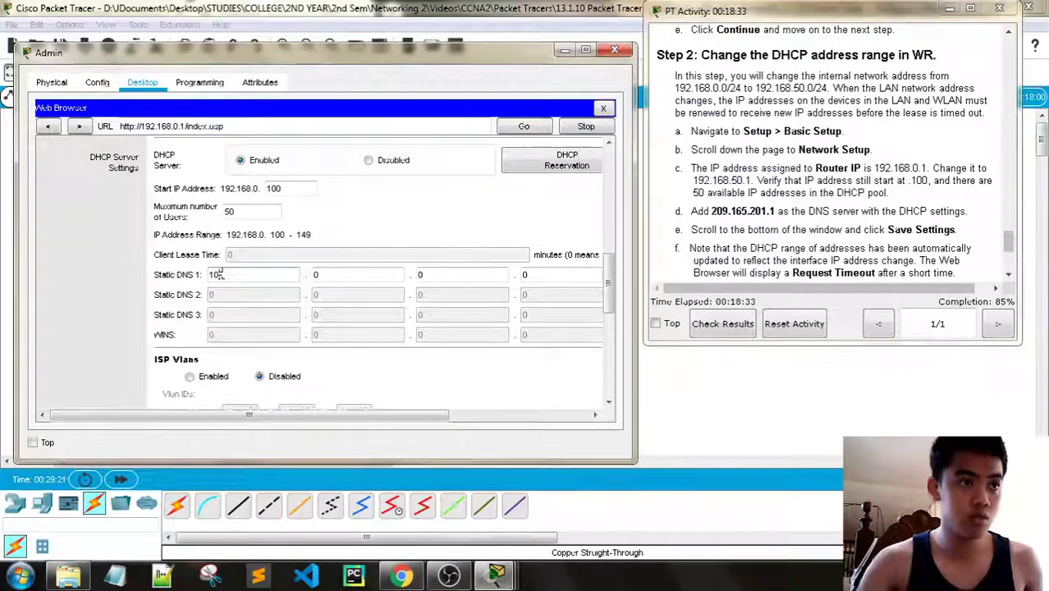
{"action": "key", "text": "BackSpace"}
{"action": "key", "text": "BackSpace"}
{"action": "type", "text": "209"}
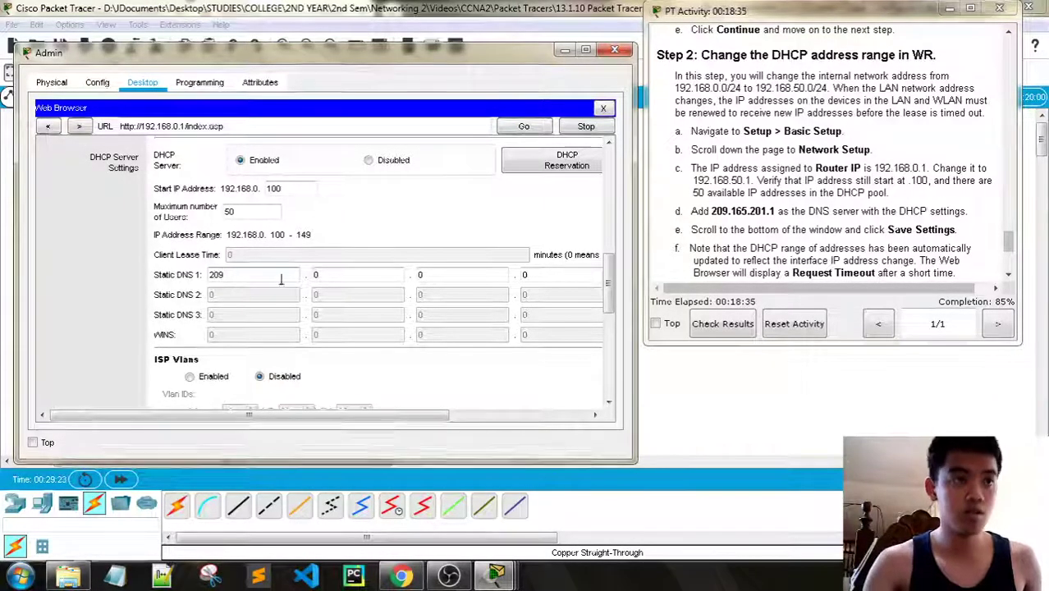
{"action": "key", "text": "Tab"}
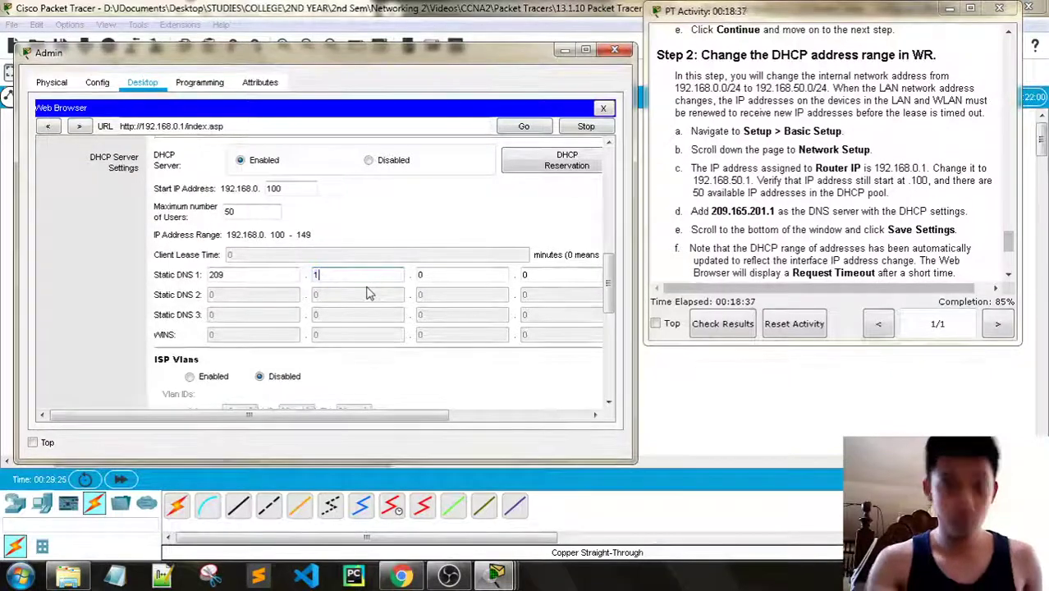
{"action": "type", "text": "165"}
{"action": "key", "text": "Tab"}
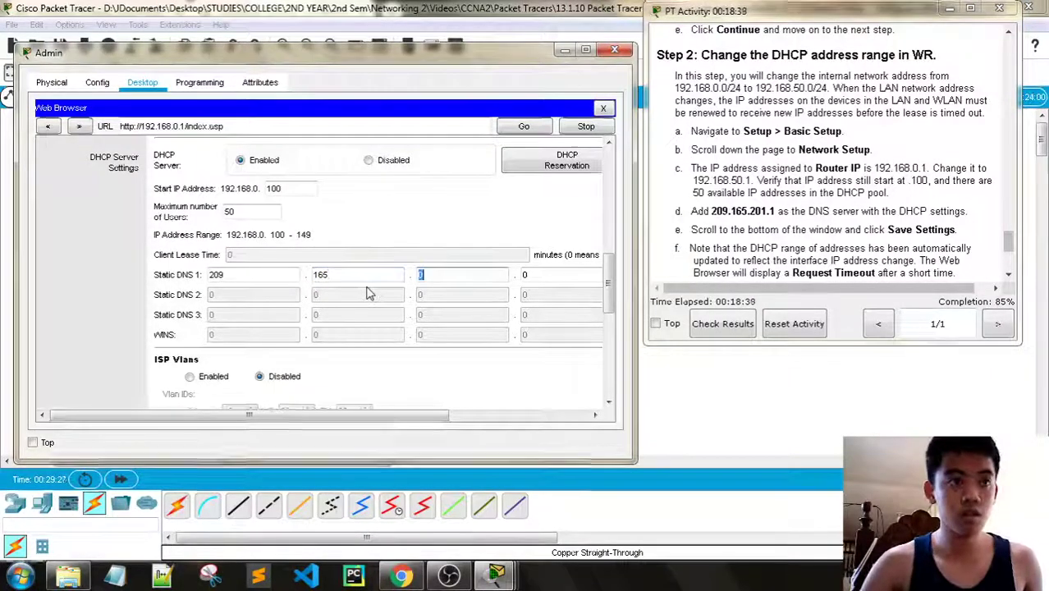
{"action": "key", "text": "Tab"}
{"action": "type", "text": "1"}
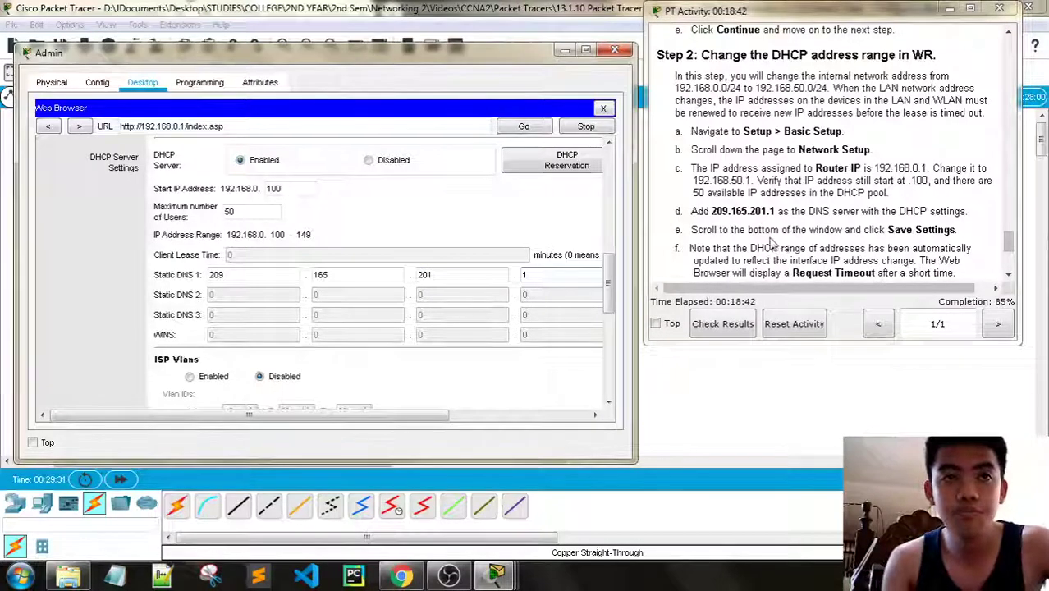
Scroll to the bottom of the router's Basic Setup page
{"action": "scroll", "coordinate": [772, 243], "scroll_direction": "down", "scroll_amount": 1}
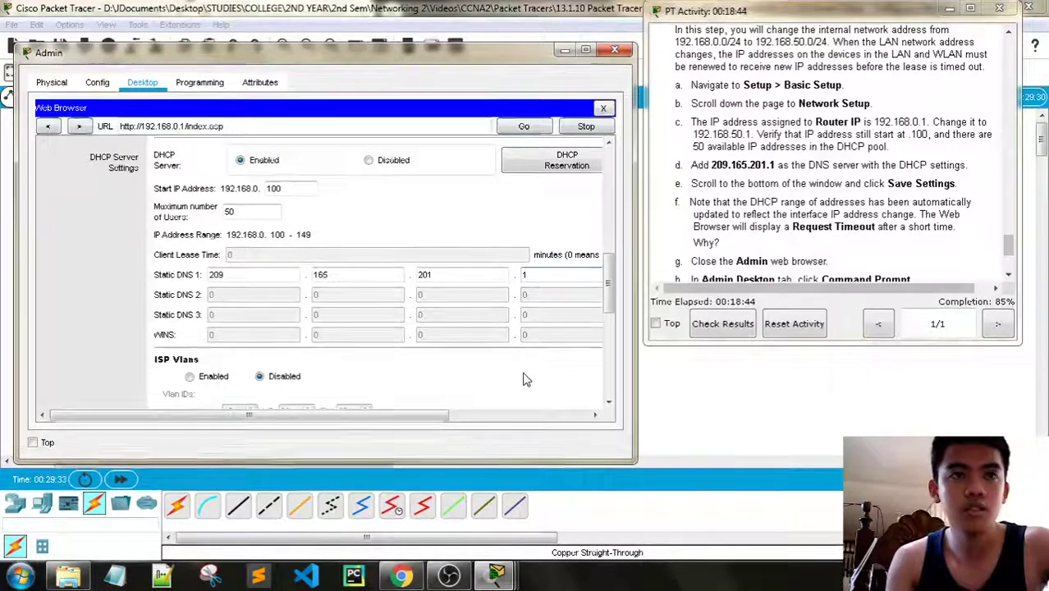
{"action": "scroll", "coordinate": [538, 376], "scroll_direction": "down", "scroll_amount": 1}
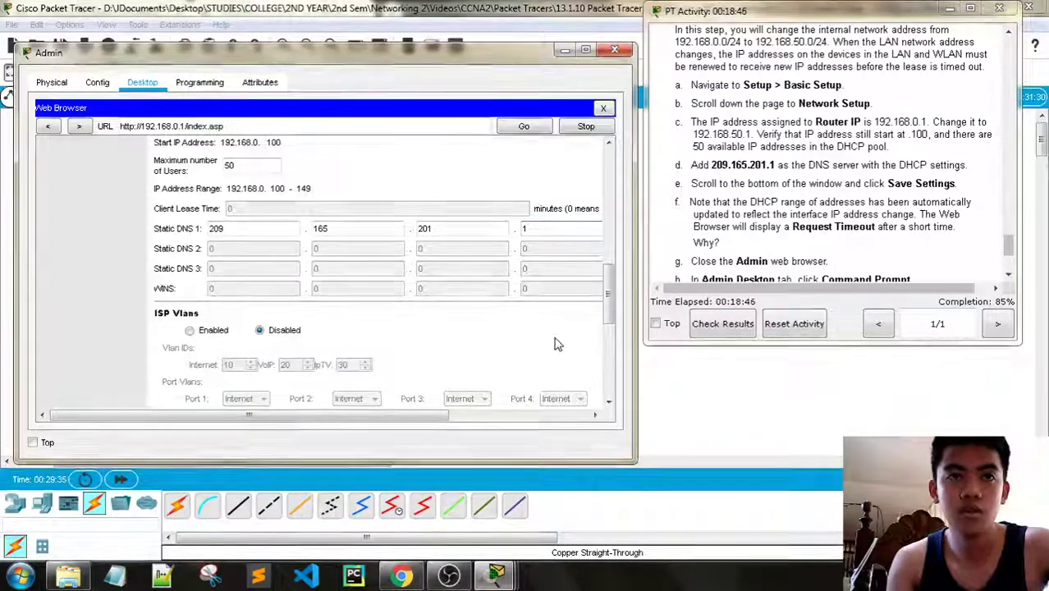
{"action": "scroll", "coordinate": [556, 345], "scroll_direction": "down", "scroll_amount": 1}
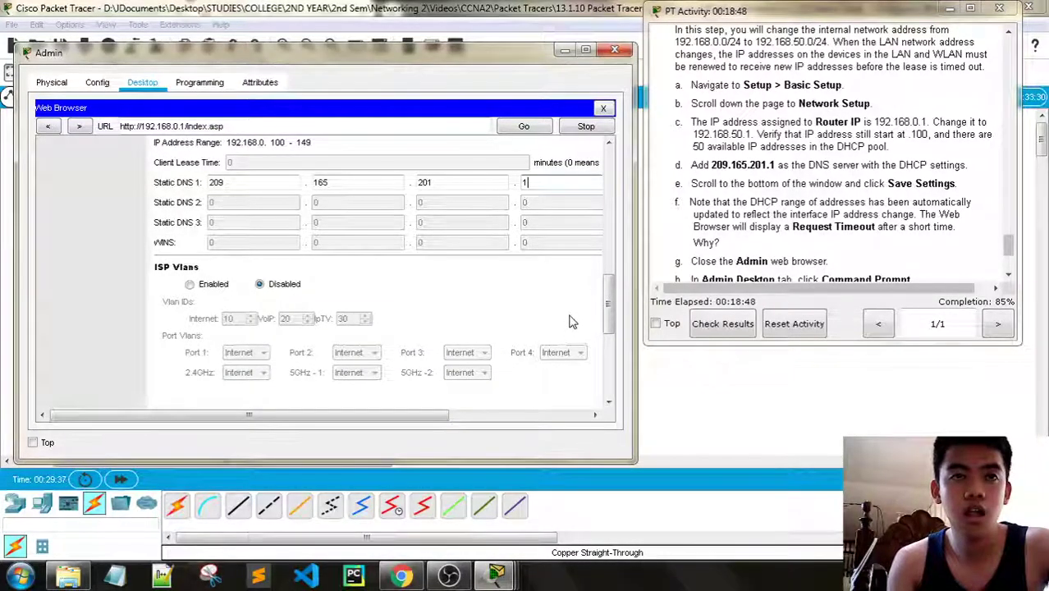
{"action": "scroll", "coordinate": [570, 321], "scroll_direction": "down", "scroll_amount": 2}
{"action": "scroll", "coordinate": [570, 321], "scroll_direction": "down", "scroll_amount": 2}
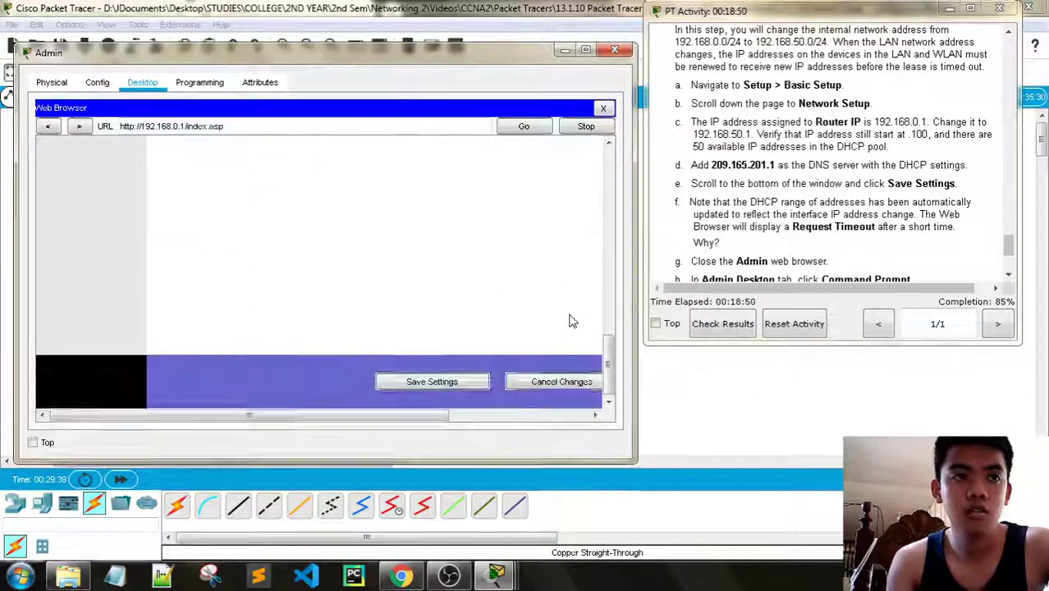
Save the Basic Setup changes and wait for the Request Timeout page
{"action": "left_click", "coordinate": [449, 381]}
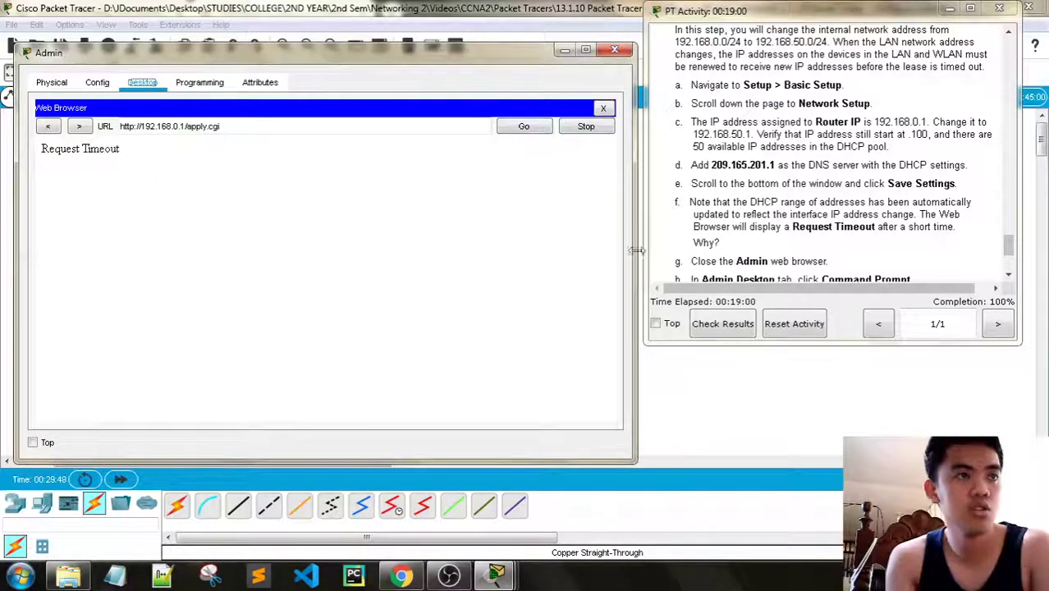
{"action": "scroll", "coordinate": [755, 222], "scroll_direction": "down", "scroll_amount": 2}
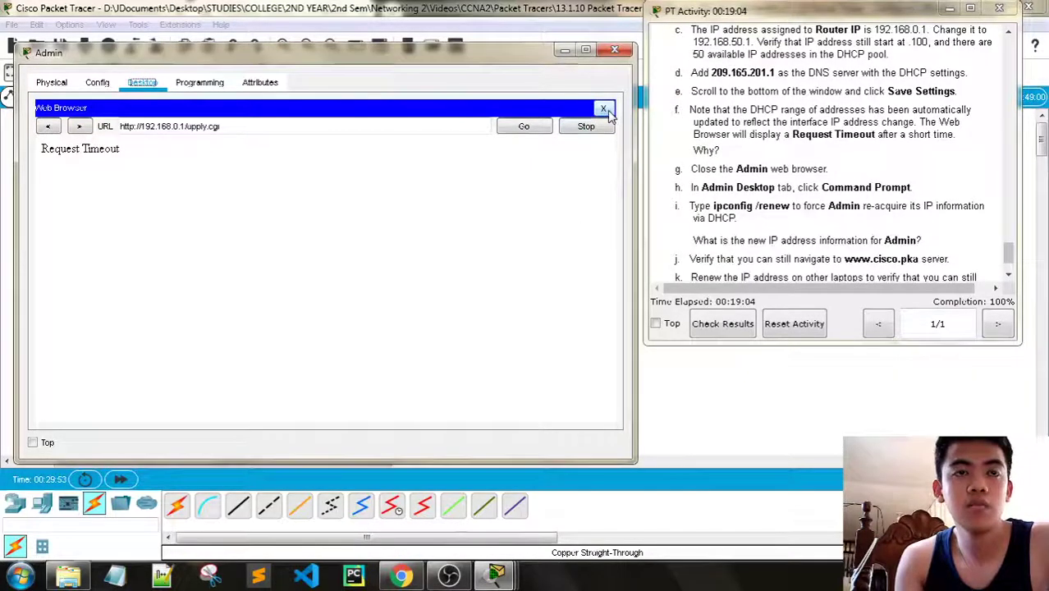
Run ipconfig /all in Admin's Command Prompt and note the 169.254.203.100 autoconfiguration address
{"action": "left_click", "coordinate": [604, 110]}
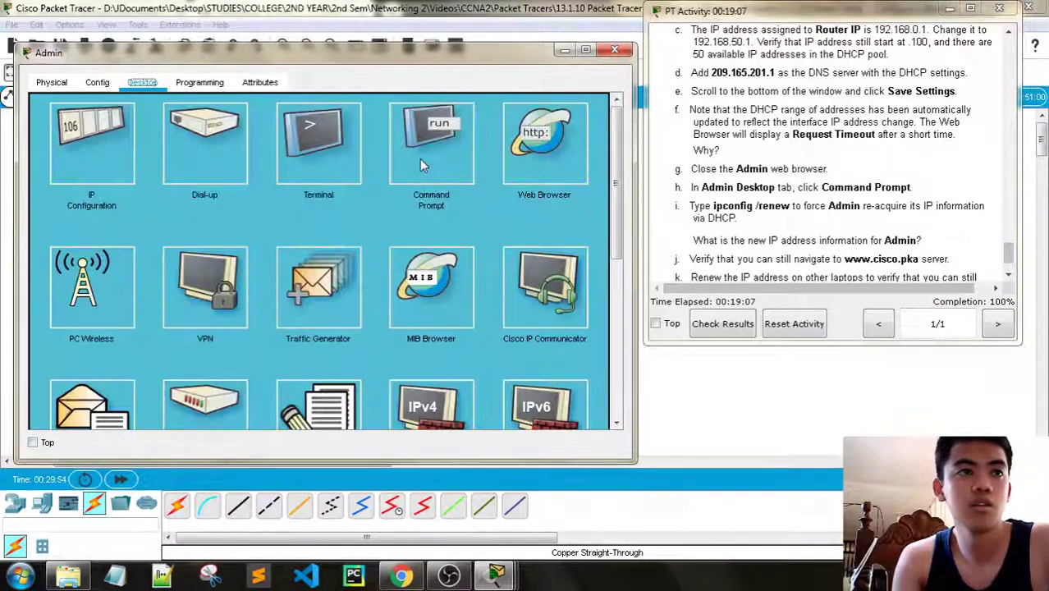
{"action": "left_click", "coordinate": [419, 159]}
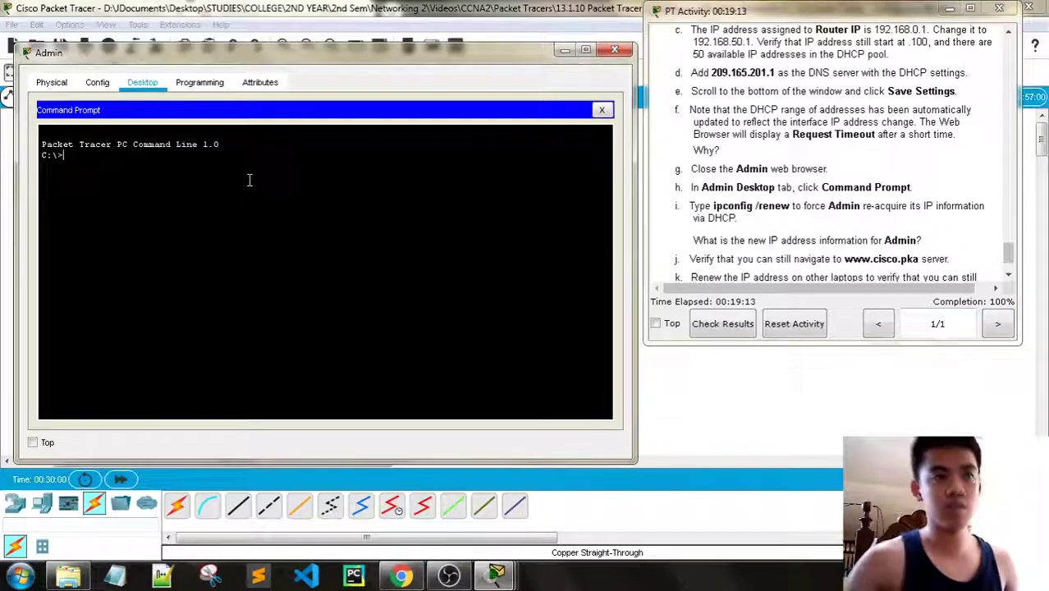
{"action": "type", "text": "ipconfig"}
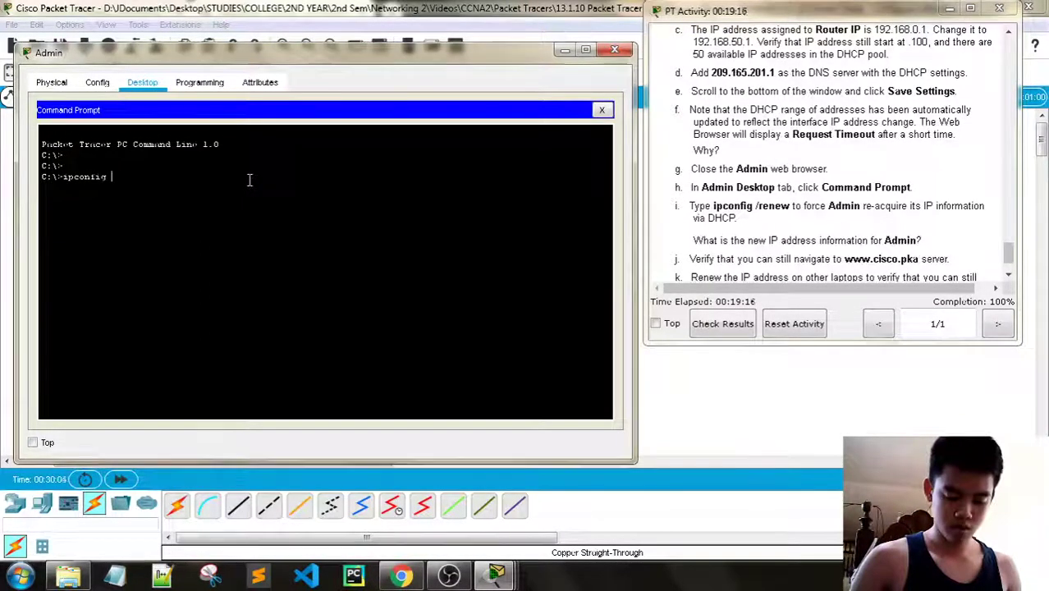
{"action": "type", "text": " /all"}
{"action": "key", "text": "Return"}
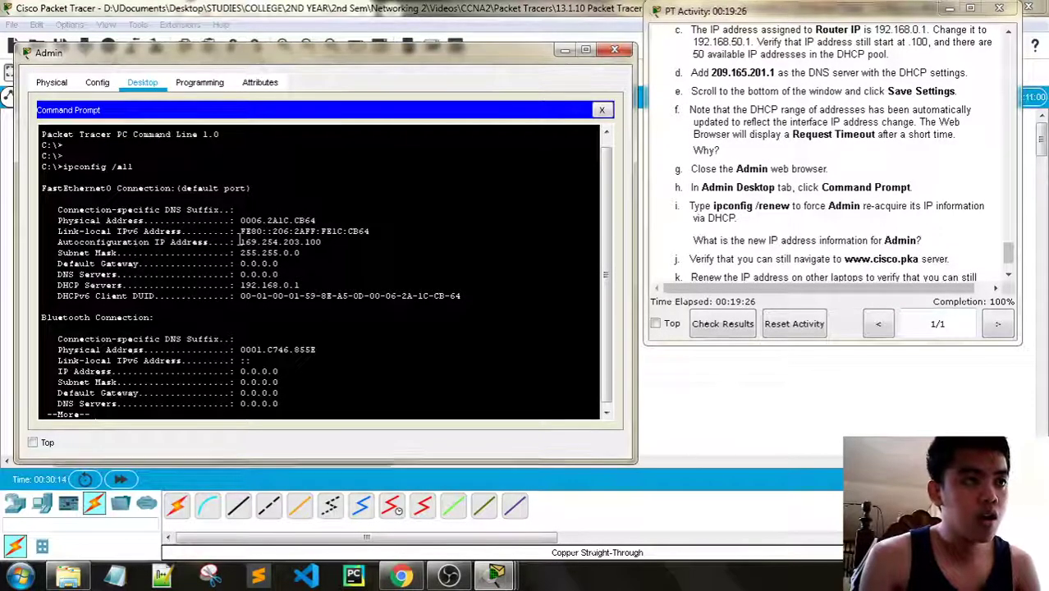
{"action": "left_click_drag", "start_coordinate": [241, 244], "coordinate": [315, 243]}
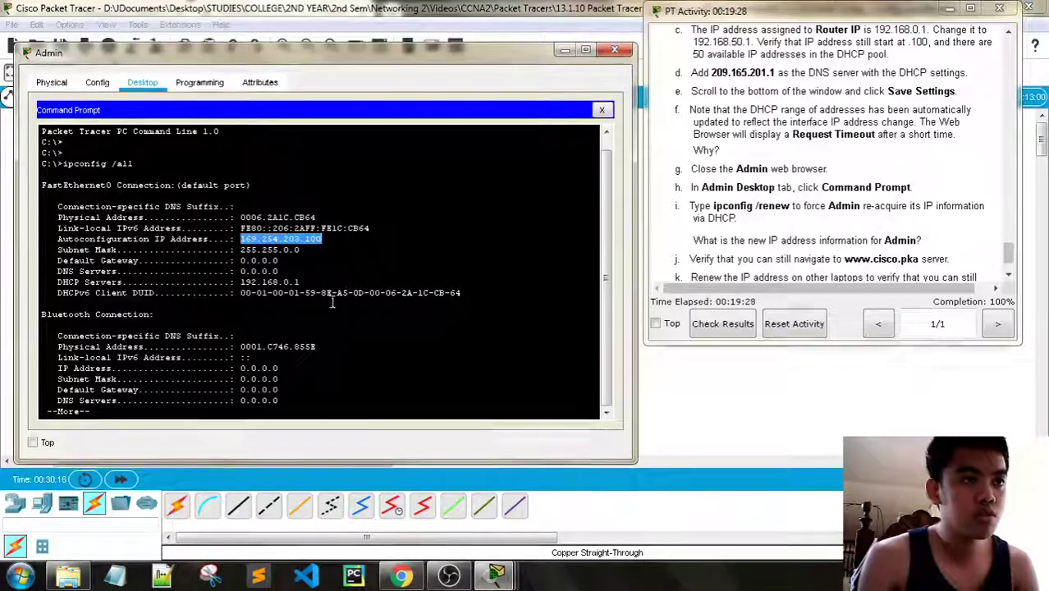
{"action": "key", "text": "Return"}
{"action": "key", "text": "Return"}
{"action": "key", "text": "Return"}
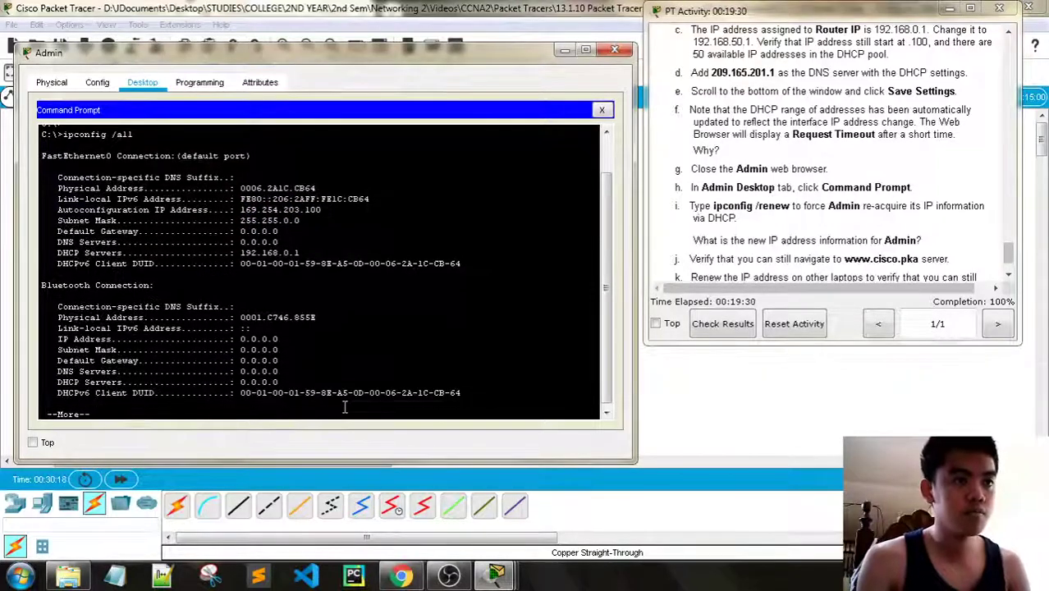
{"action": "key", "text": "Return"}
Run ipconfig /renew so Admin gets 192.168.50.101 with gateway 192.168.50.1
{"action": "type", "text": "ipcon"}
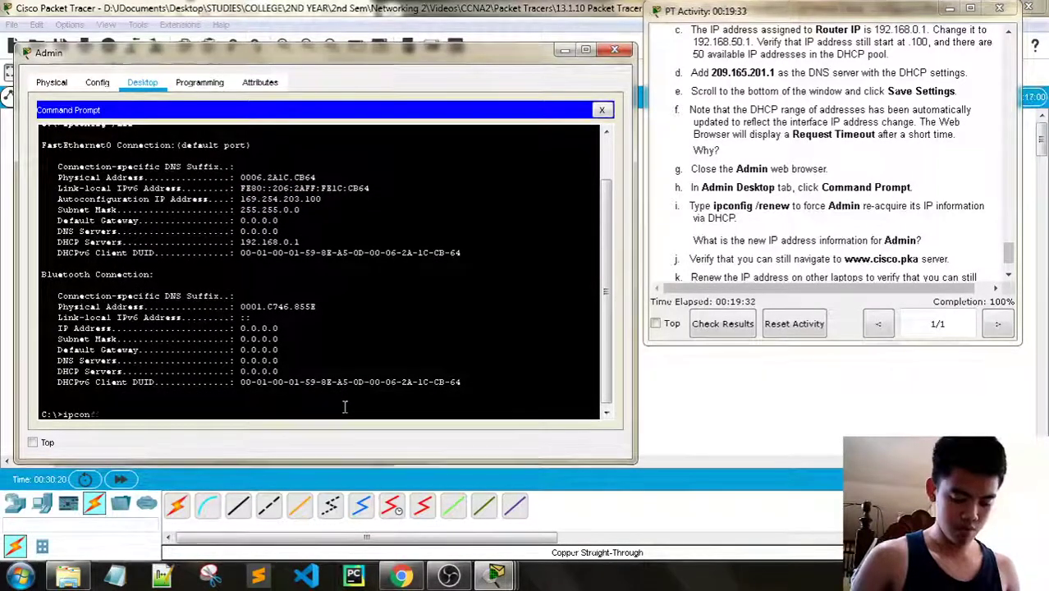
{"action": "type", "text": "fig"}
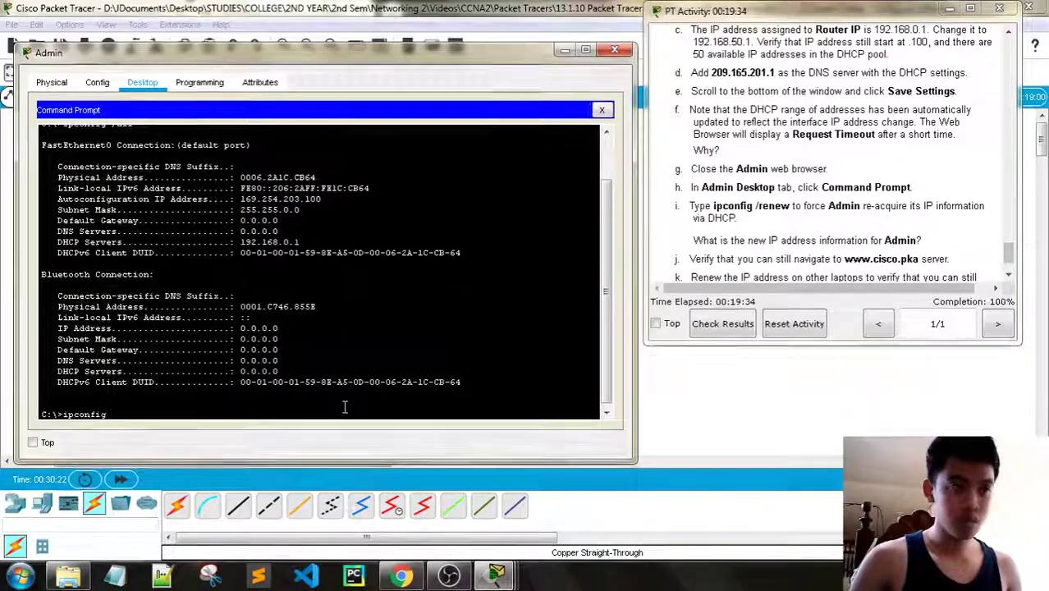
{"action": "type", "text": " /renew"}
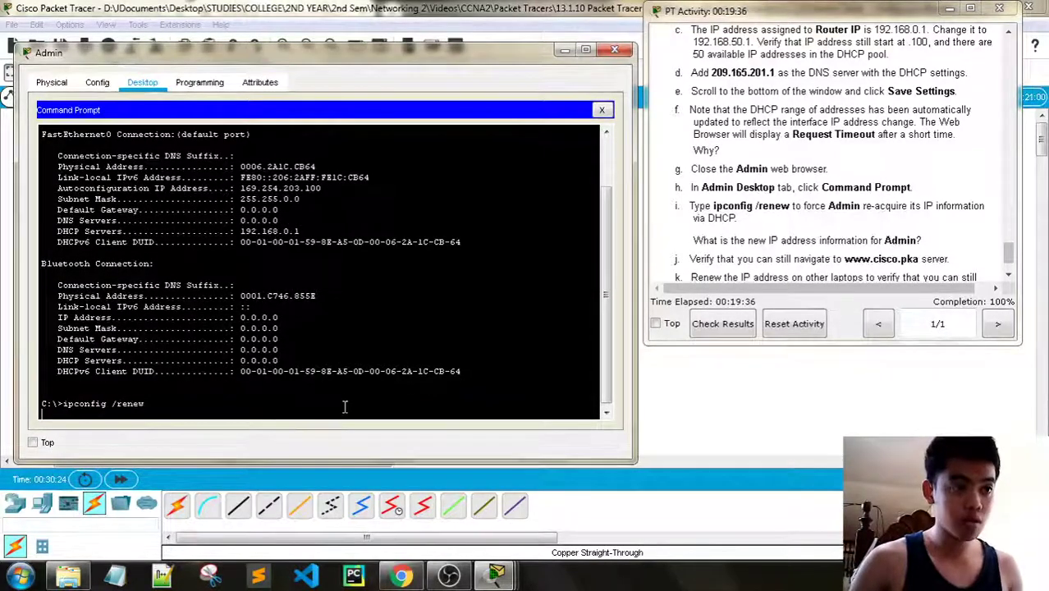
{"action": "key", "text": "Return"}
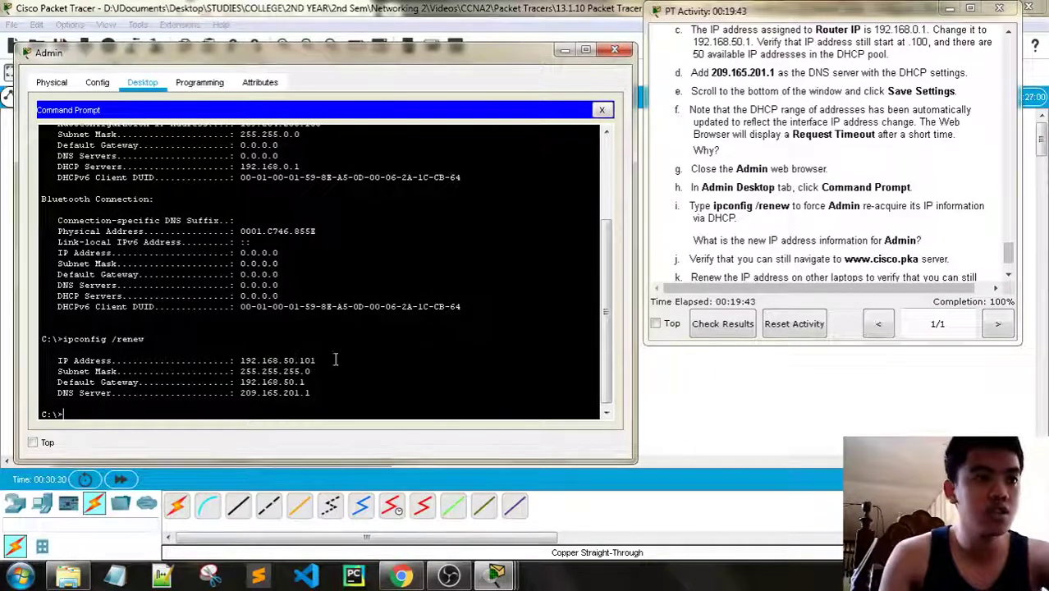
{"action": "left_click_drag", "start_coordinate": [320, 366], "coordinate": [49, 361]}
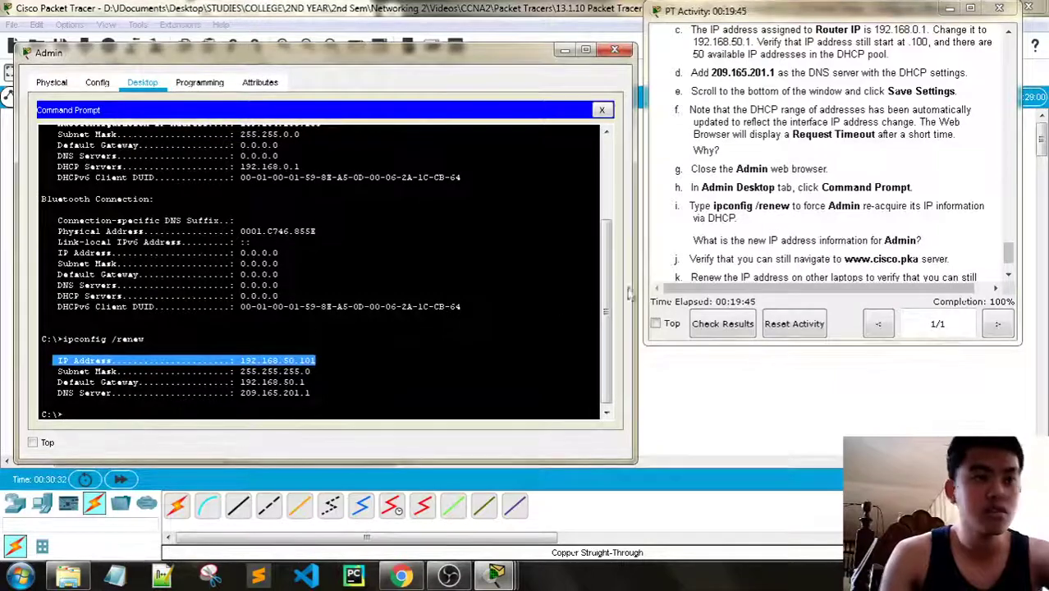
{"action": "scroll", "coordinate": [794, 232], "scroll_direction": "down", "scroll_amount": 1}
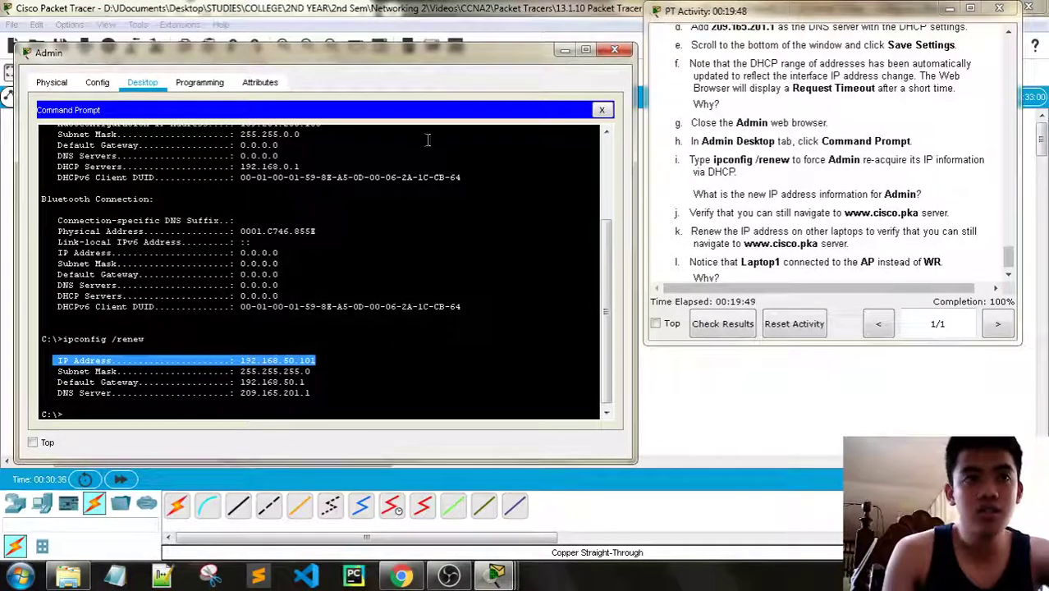
{"action": "left_click", "coordinate": [600, 110]}
{"action": "left_click", "coordinate": [545, 189]}
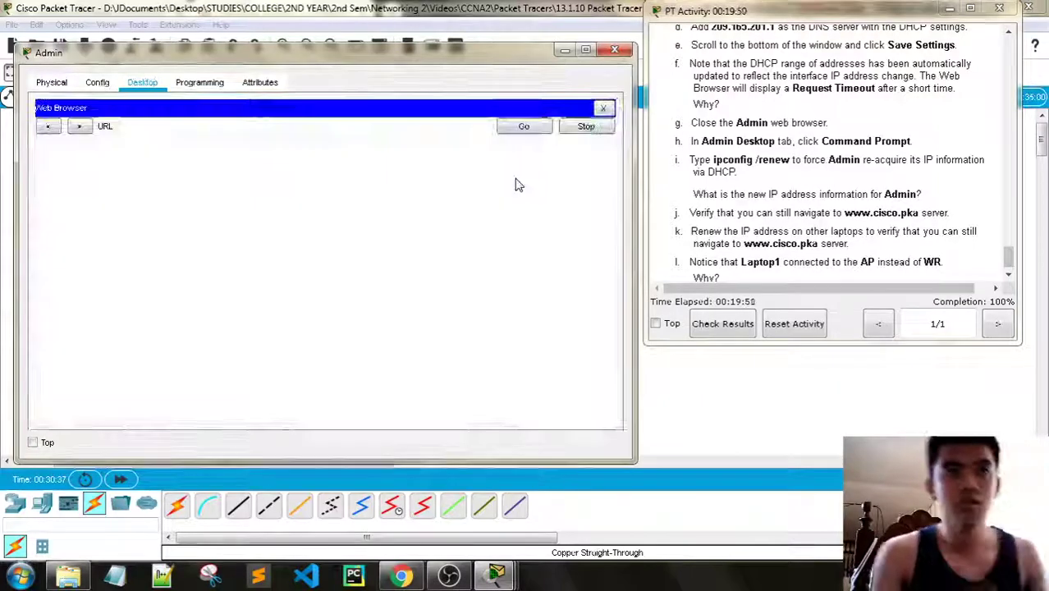
{"action": "type", "text": "www"}
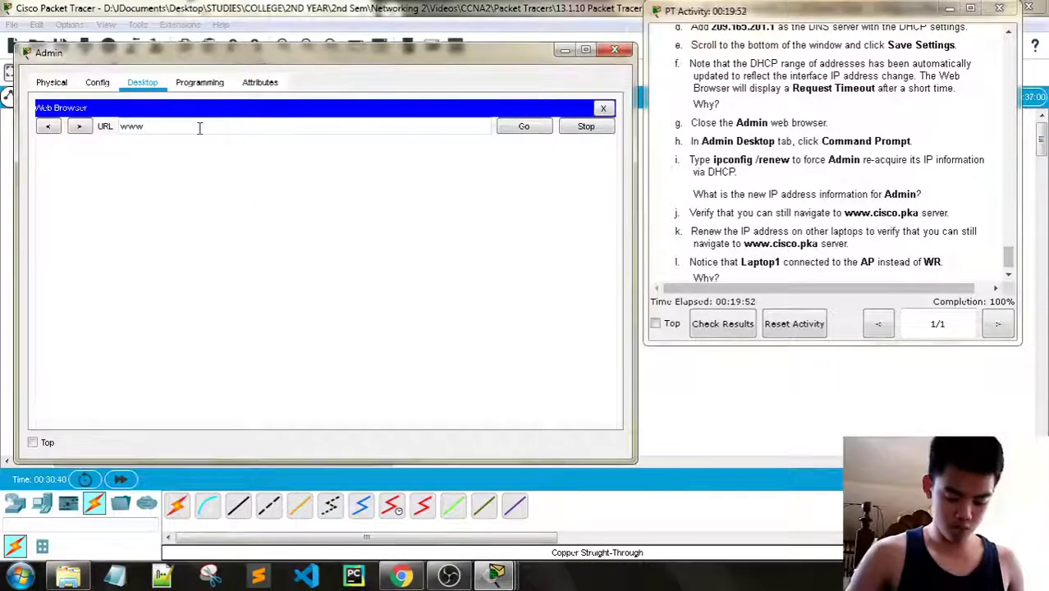
{"action": "type", "text": ".c"}
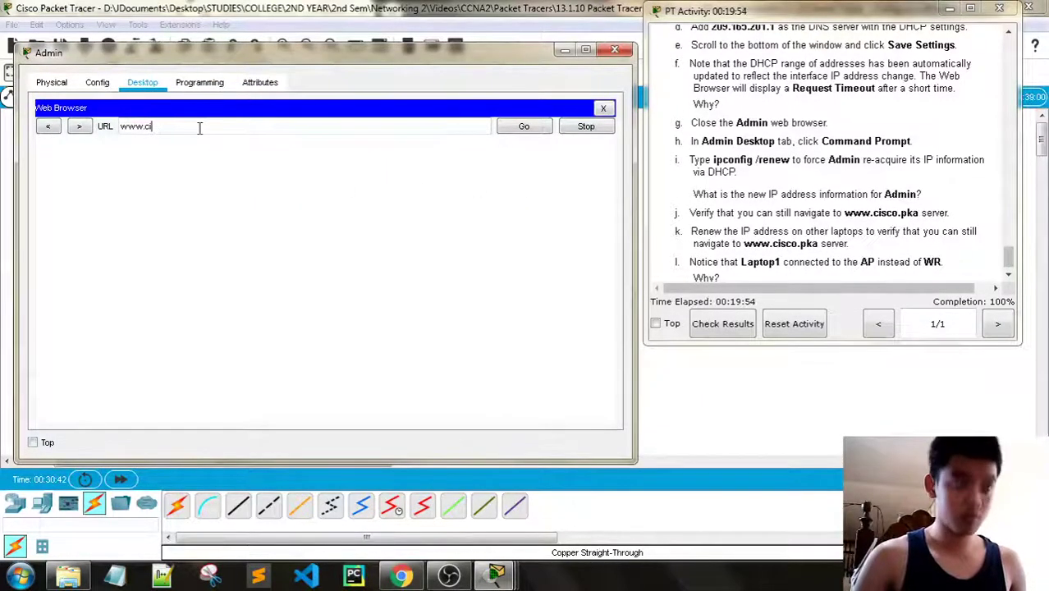
{"action": "type", "text": "isco.p"}
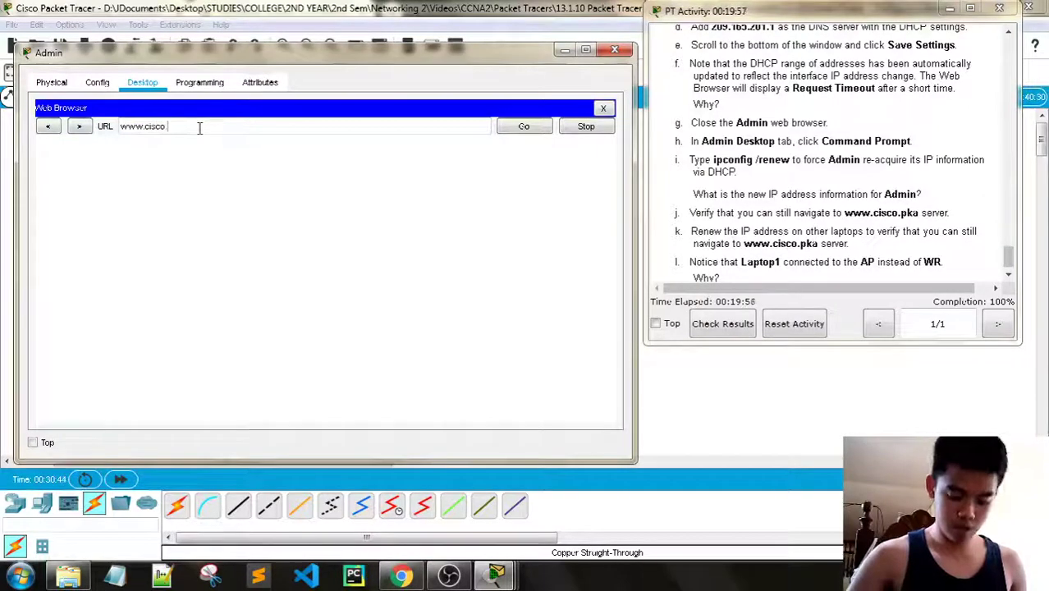
{"action": "type", "text": "k"}
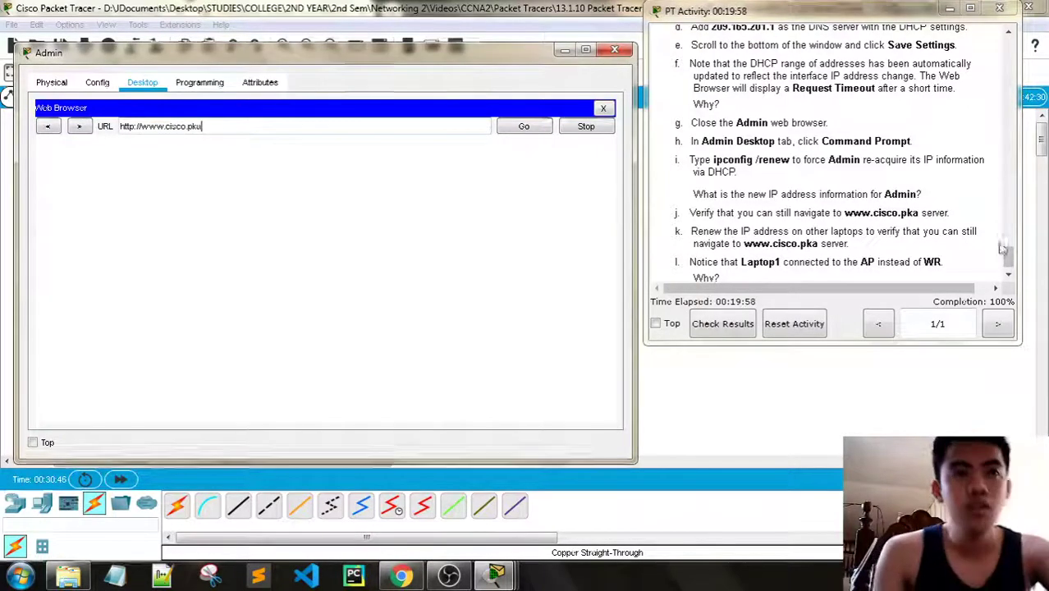
{"action": "type", "text": "a"}
{"action": "scroll", "coordinate": [875, 249], "scroll_direction": "down", "scroll_amount": 1}
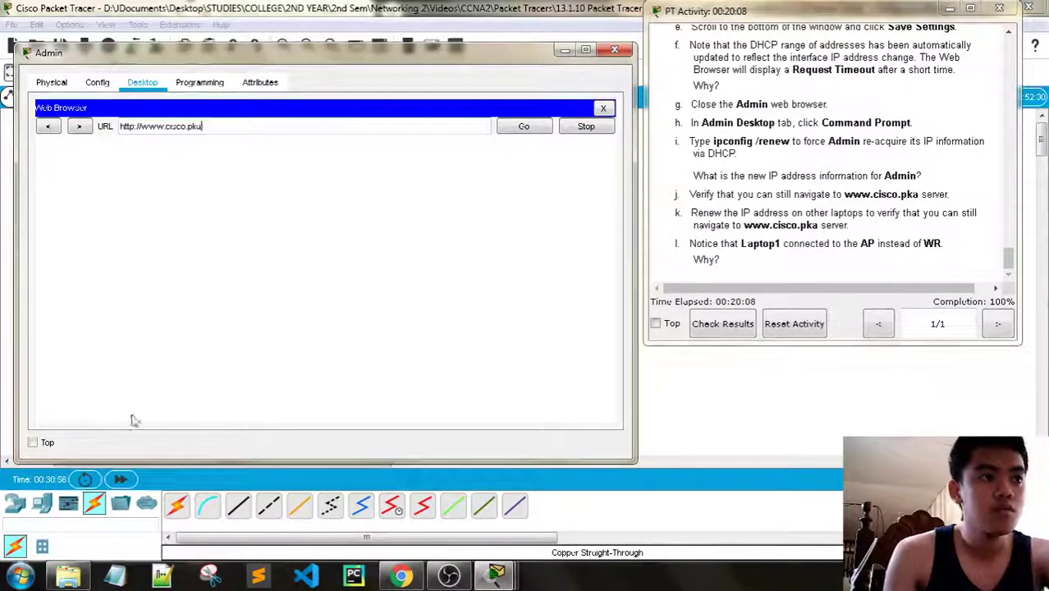
{"action": "left_click", "coordinate": [120, 479]}
{"action": "mouse_move", "coordinate": [496, 575]}
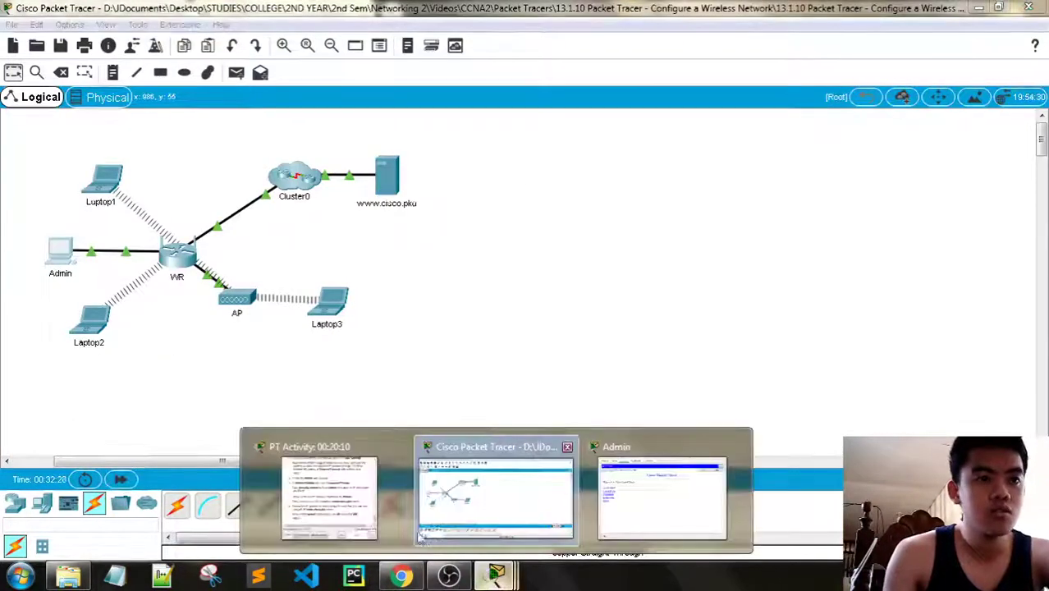
{"action": "left_click", "coordinate": [630, 503]}
{"action": "left_click", "coordinate": [621, 50]}
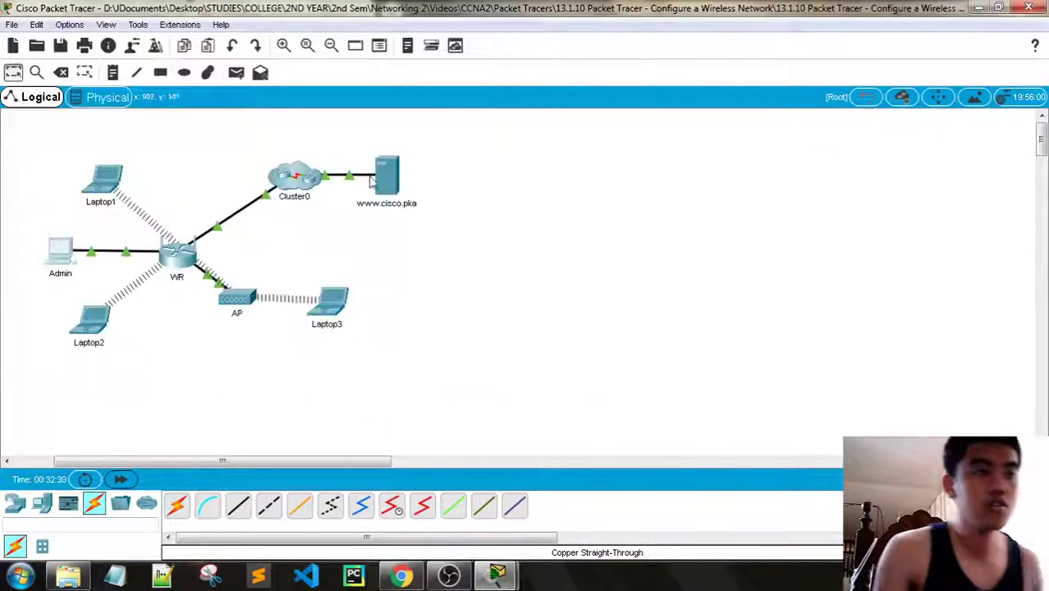
{"action": "left_click", "coordinate": [103, 181]}
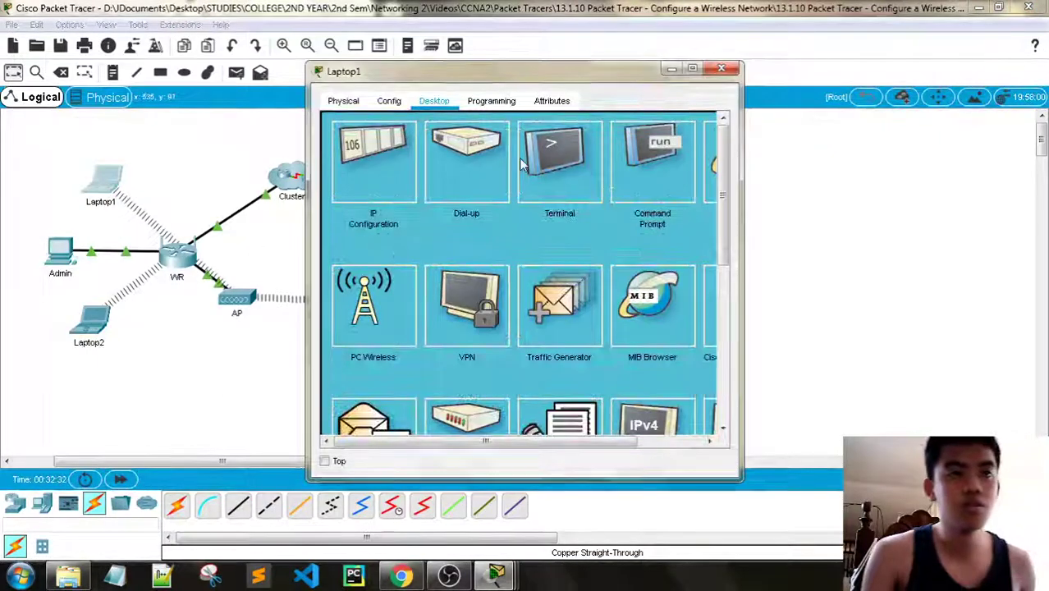
Run ipconfig /renew on Laptop1 so it gets 192.168.50.102, then move on to Laptop2
{"action": "mouse_move", "coordinate": [496, 574]}
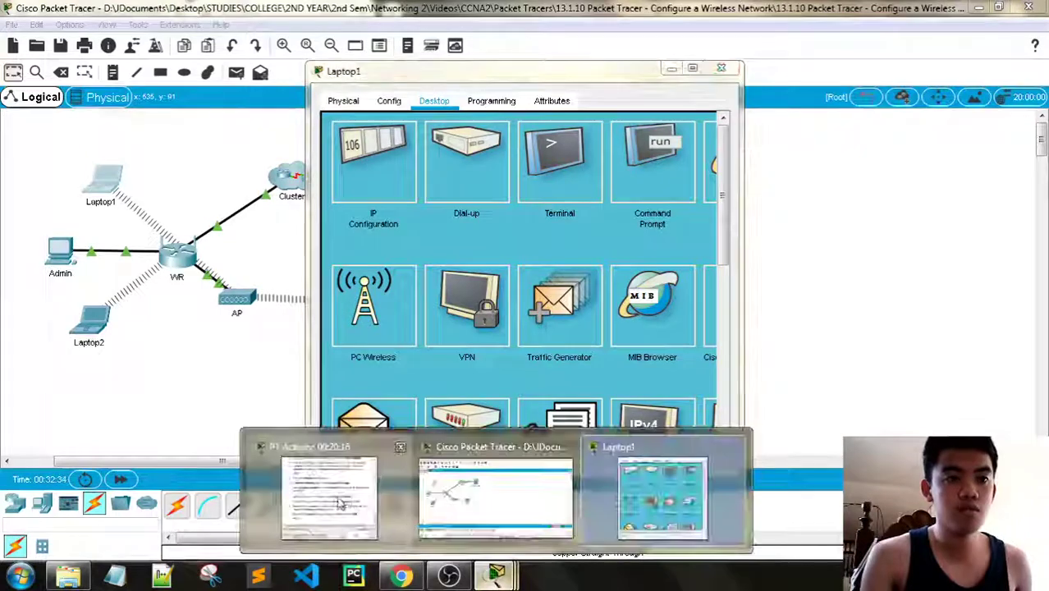
{"action": "left_click", "coordinate": [339, 492]}
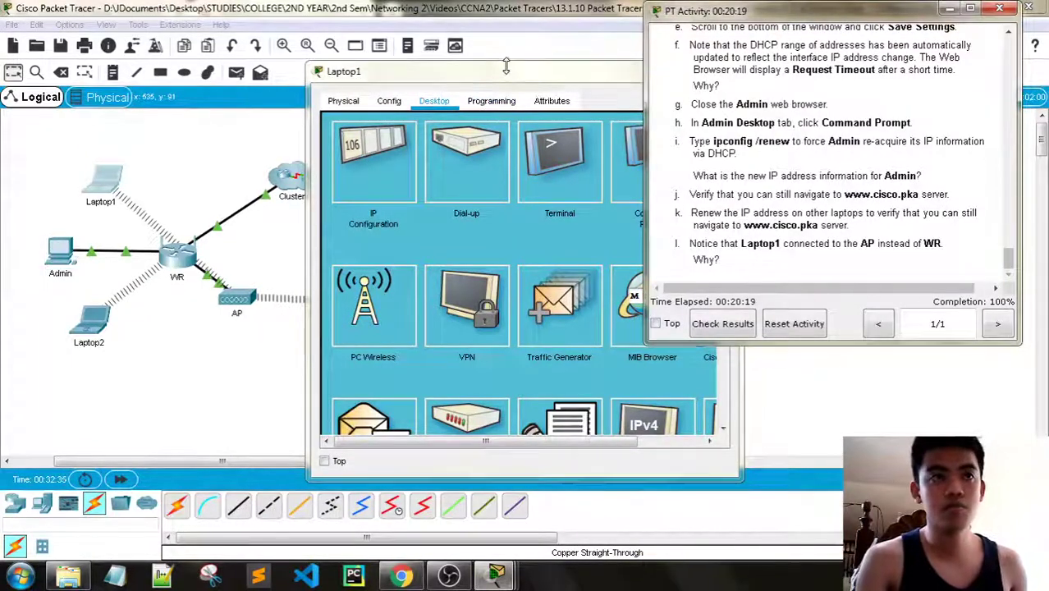
{"action": "left_click_drag", "start_coordinate": [506, 65], "coordinate": [248, 57]}
{"action": "left_click", "coordinate": [409, 162]}
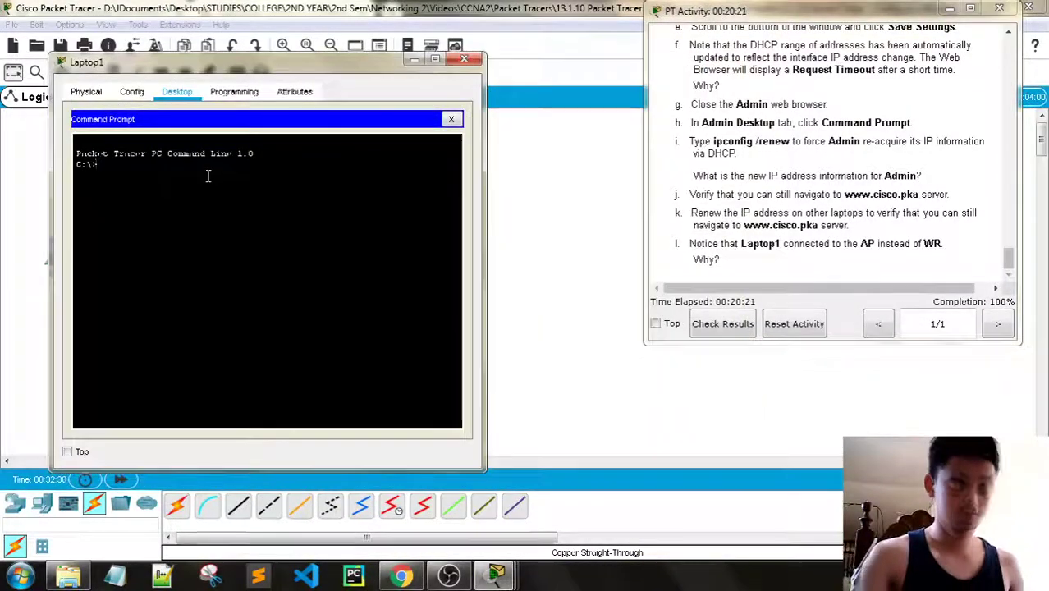
{"action": "type", "text": "ipconfig "}
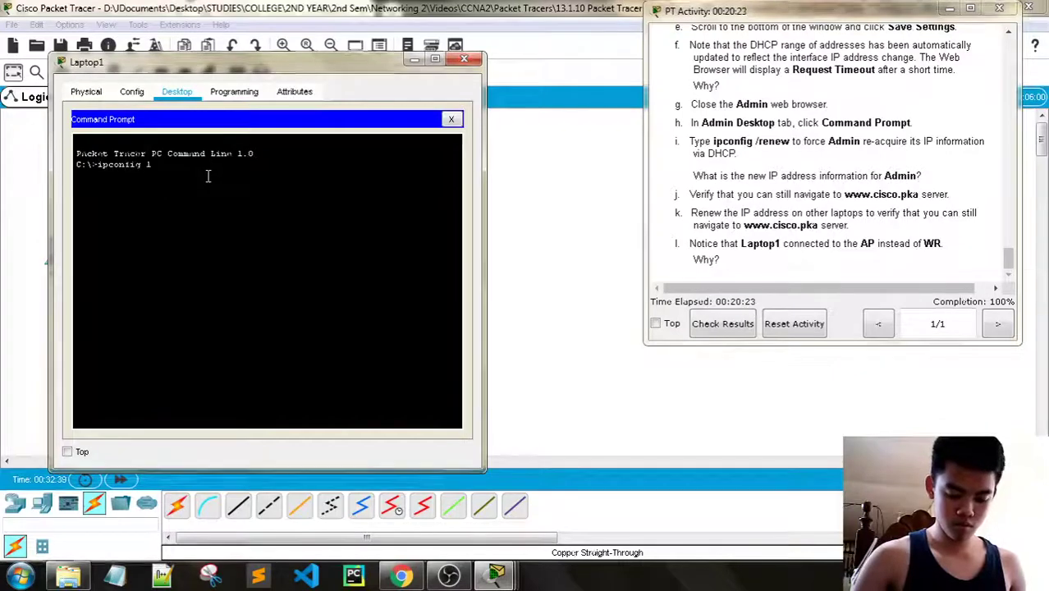
{"action": "type", "text": "/renew"}
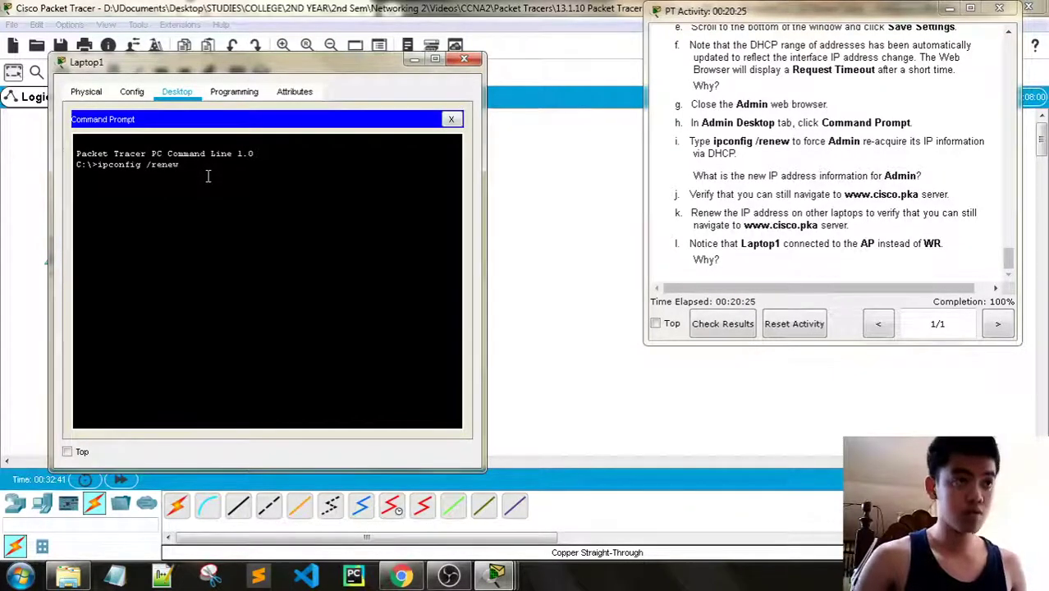
{"action": "left_click_drag", "start_coordinate": [227, 63], "coordinate": [285, 31]}
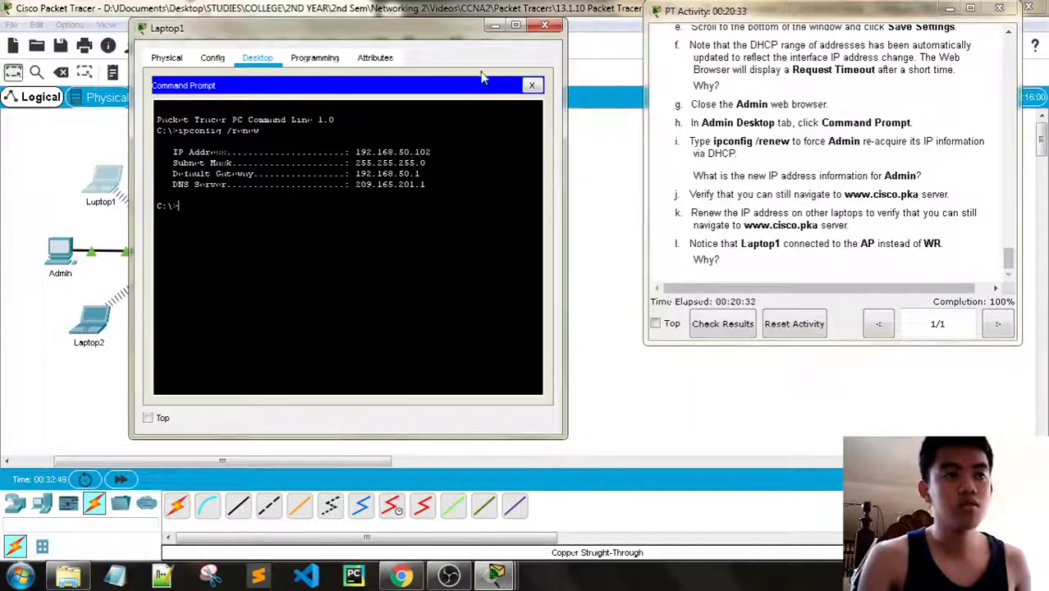
{"action": "left_click", "coordinate": [549, 26]}
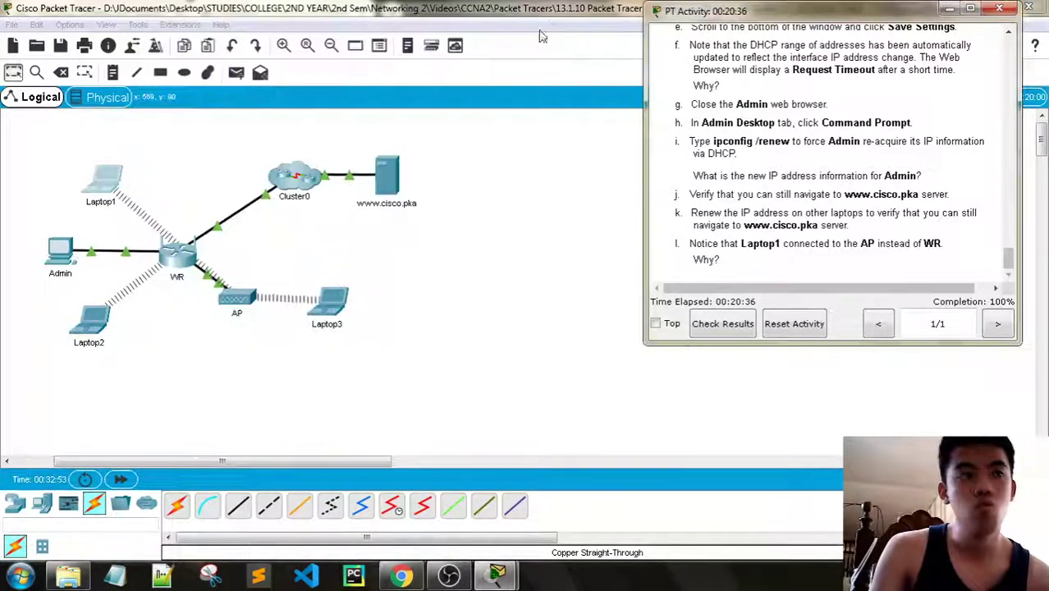
{"action": "left_click", "coordinate": [91, 319]}
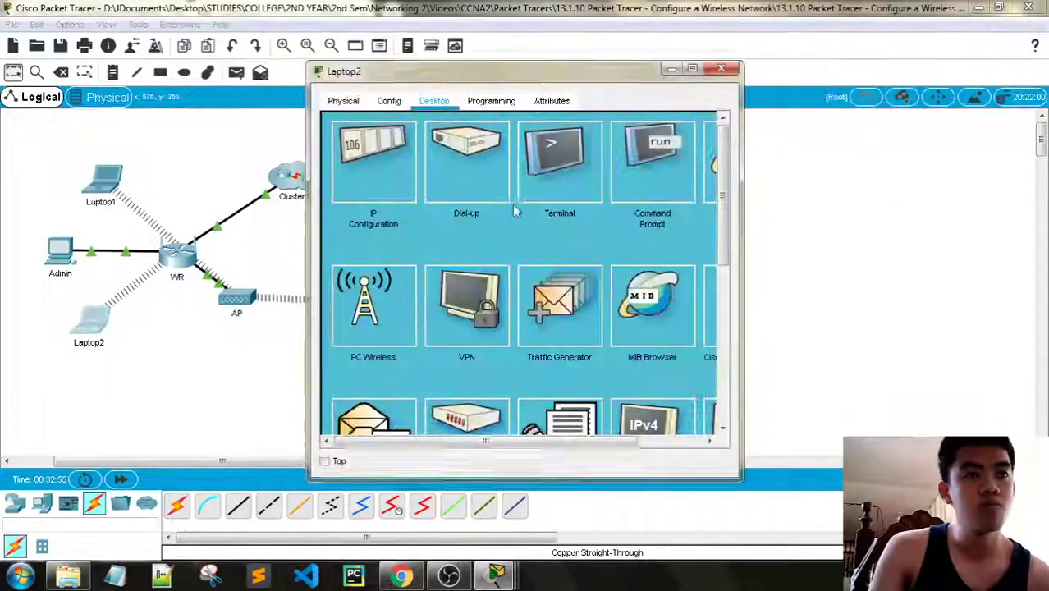
Run ipconfig /renew in Laptop2's Command Prompt to get 192.168.50.100
{"action": "left_click", "coordinate": [642, 177]}
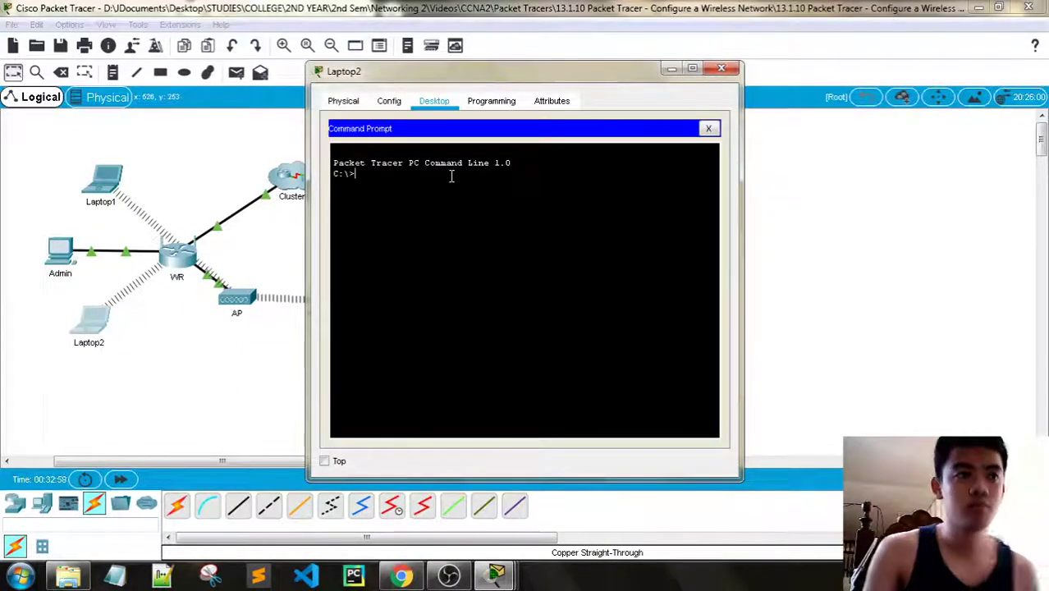
{"action": "type", "text": "ipconfig /renew"}
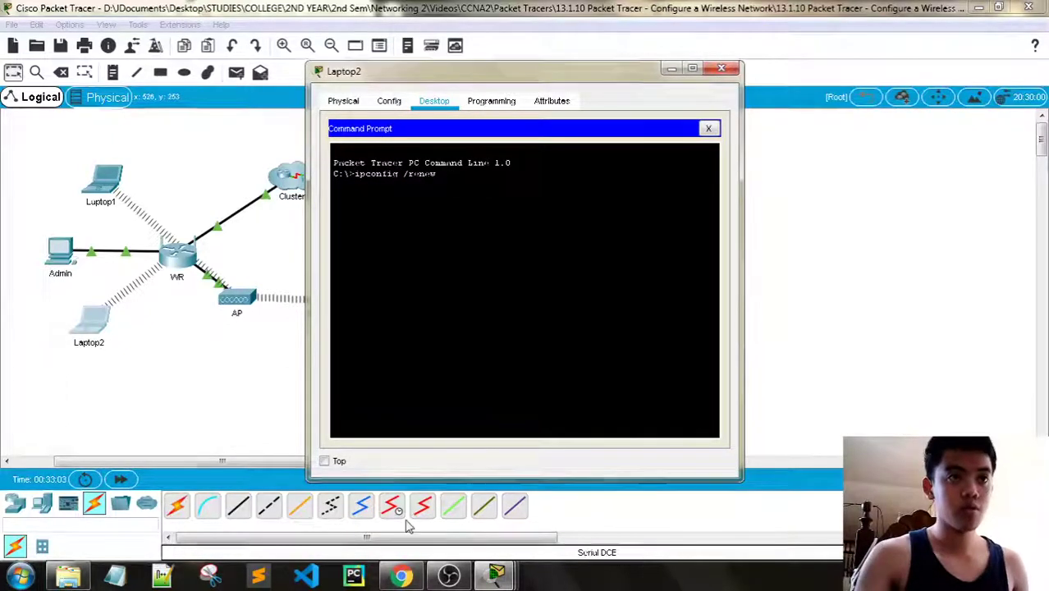
{"action": "mouse_move", "coordinate": [496, 574]}
{"action": "left_click", "coordinate": [342, 509]}
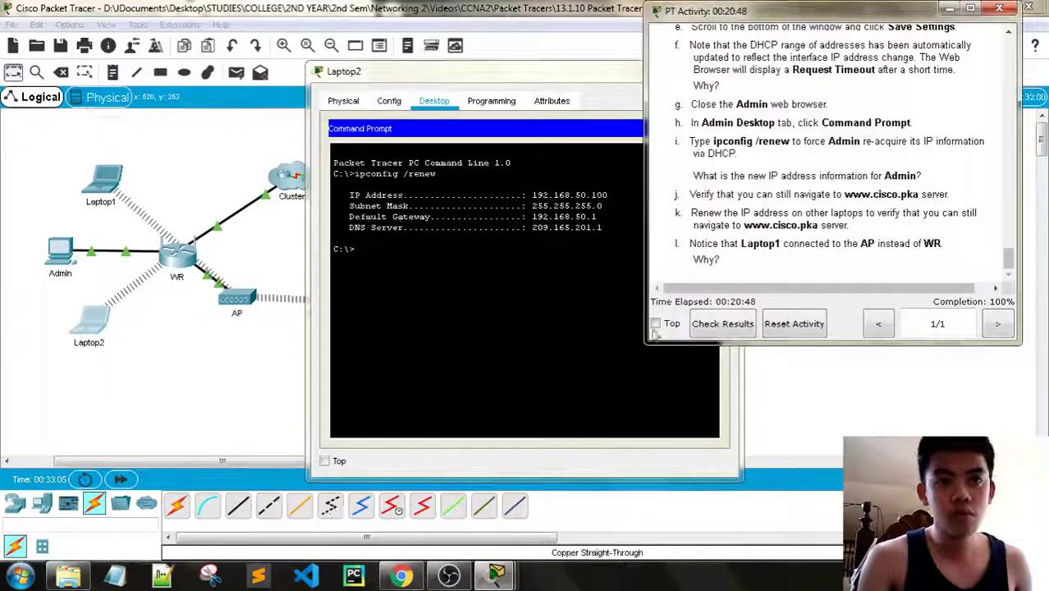
{"action": "left_click_drag", "start_coordinate": [501, 70], "coordinate": [298, 55]}
{"action": "left_click", "coordinate": [507, 117]}
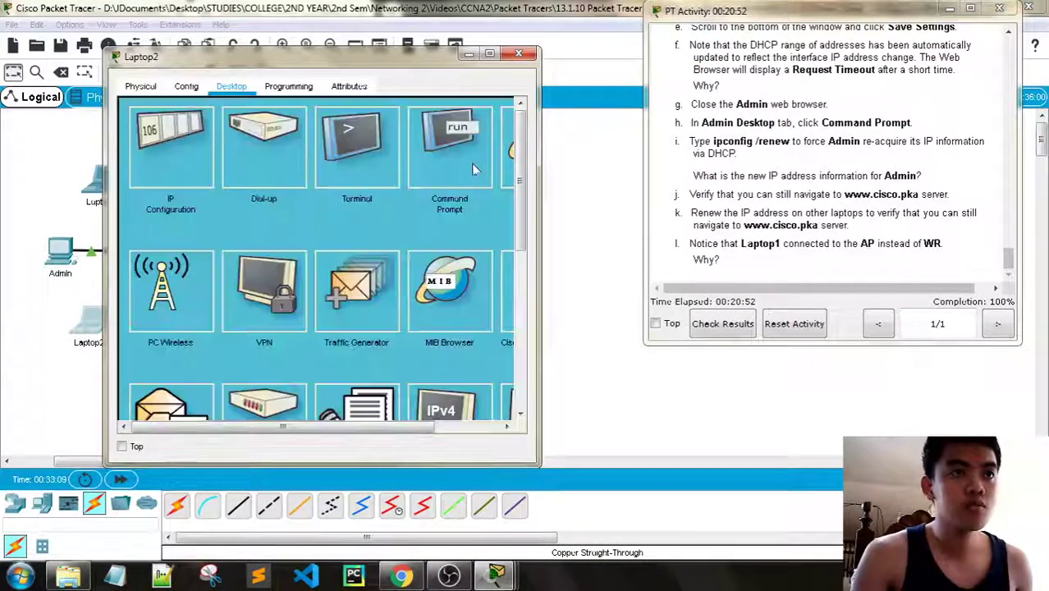
{"action": "left_click", "coordinate": [510, 157]}
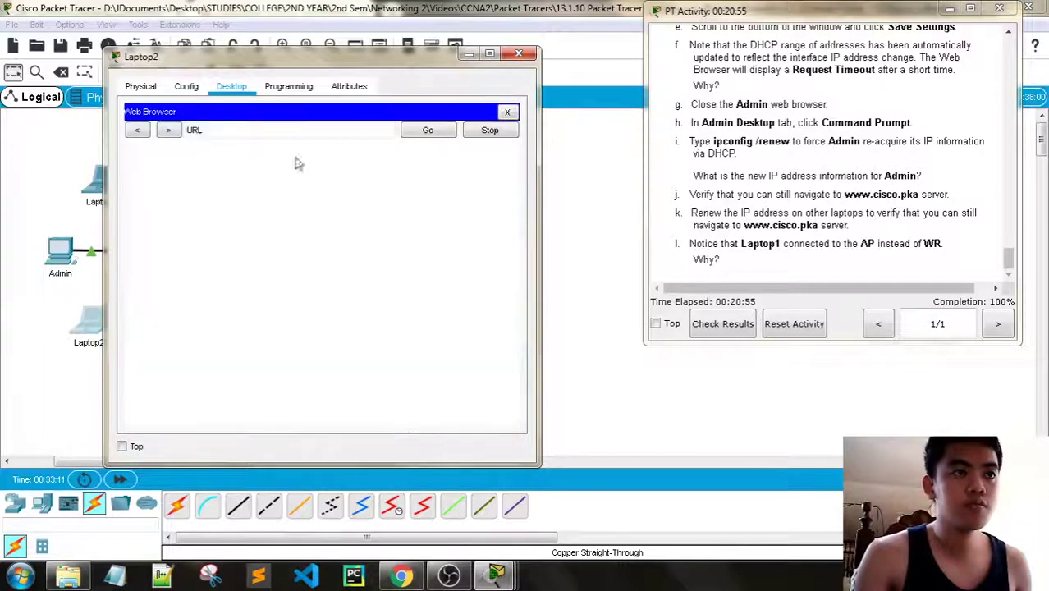
{"action": "type", "text": "www."}
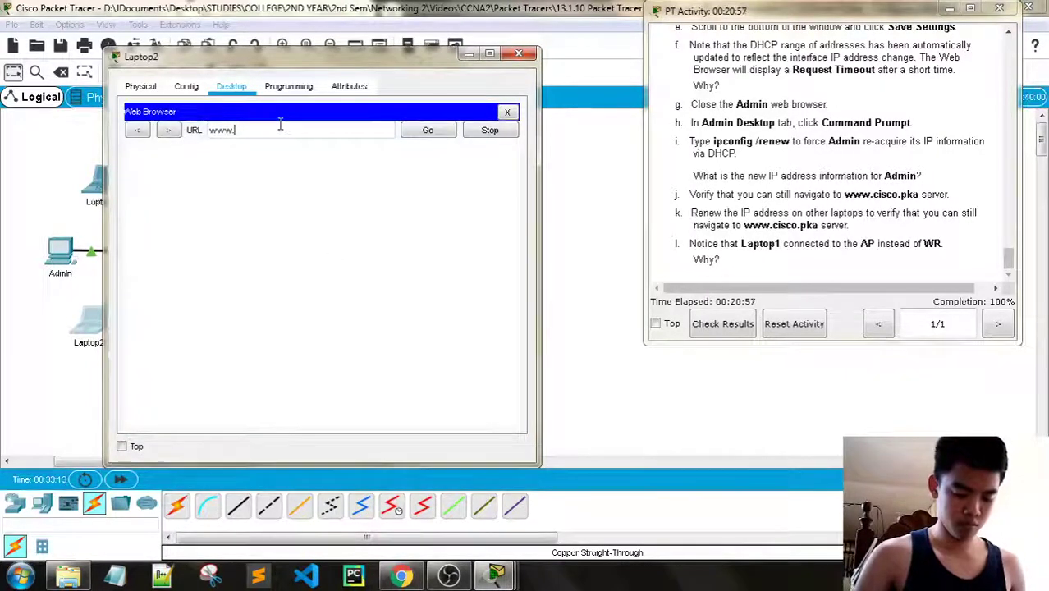
{"action": "type", "text": "cisco.pka"}
{"action": "key", "text": "Return"}
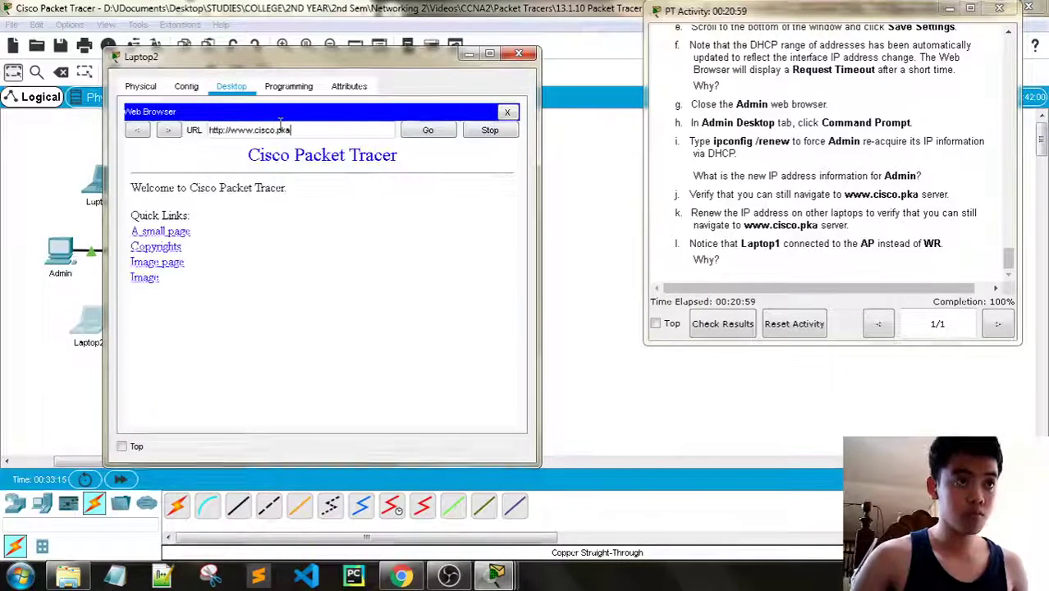
{"action": "left_click", "coordinate": [519, 53]}
{"action": "left_click", "coordinate": [96, 194]}
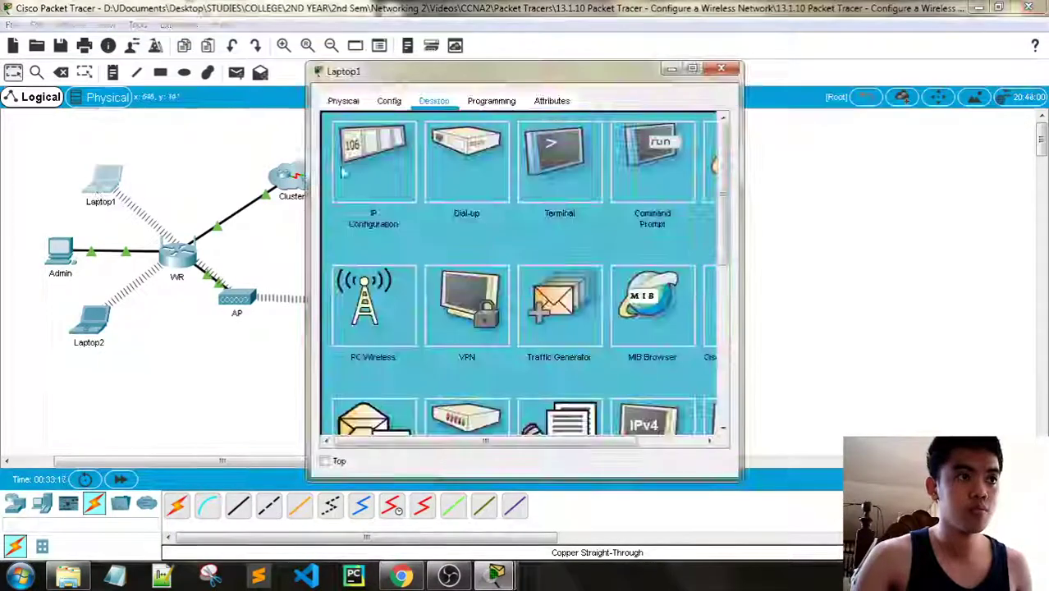
{"action": "left_click_drag", "start_coordinate": [556, 443], "coordinate": [630, 441]}
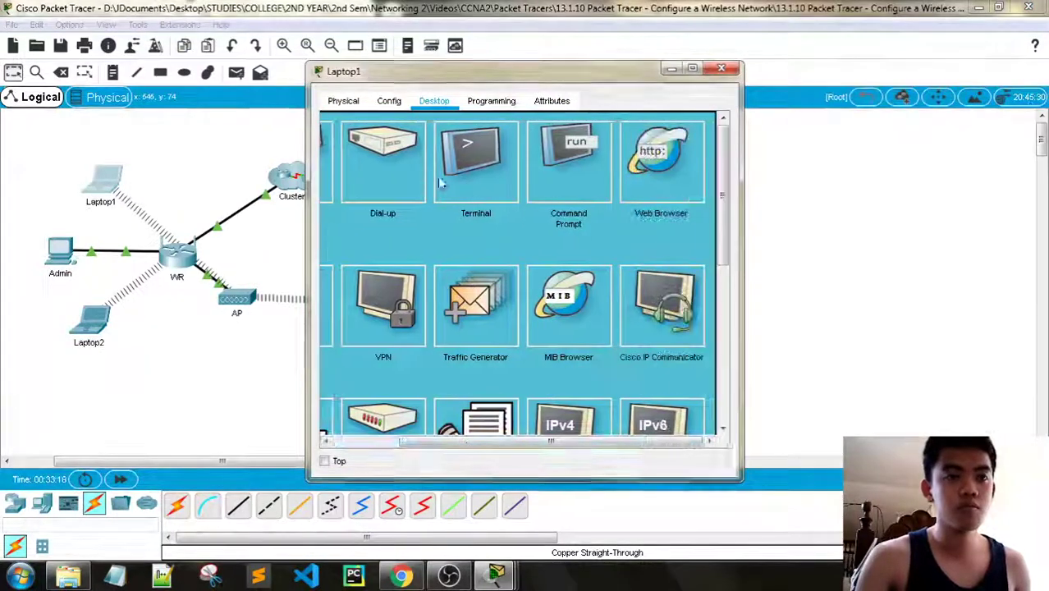
{"action": "left_click", "coordinate": [661, 185]}
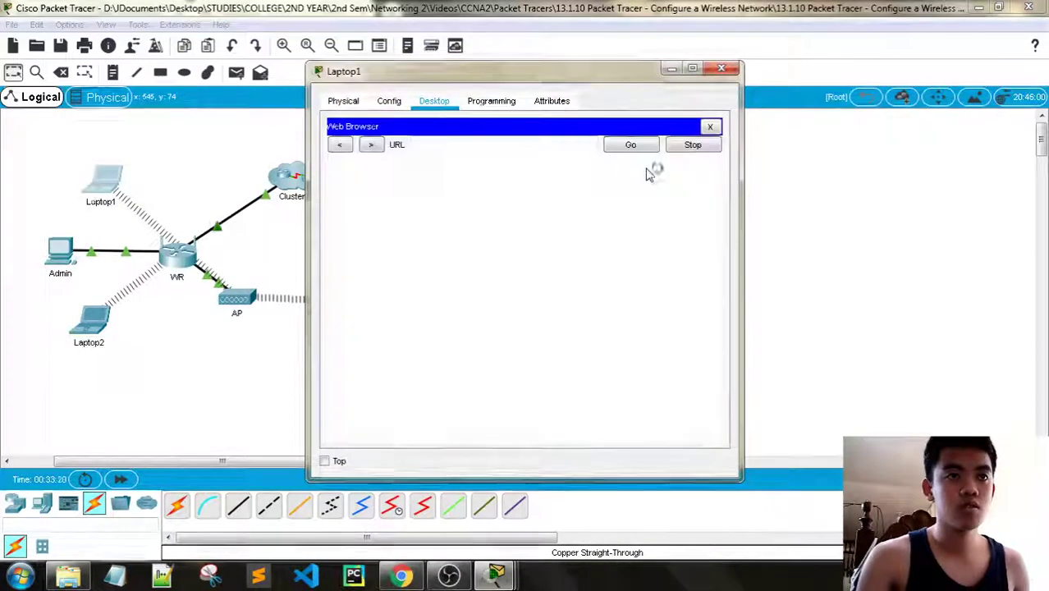
{"action": "left_click", "coordinate": [420, 145]}
{"action": "type", "text": "www"}
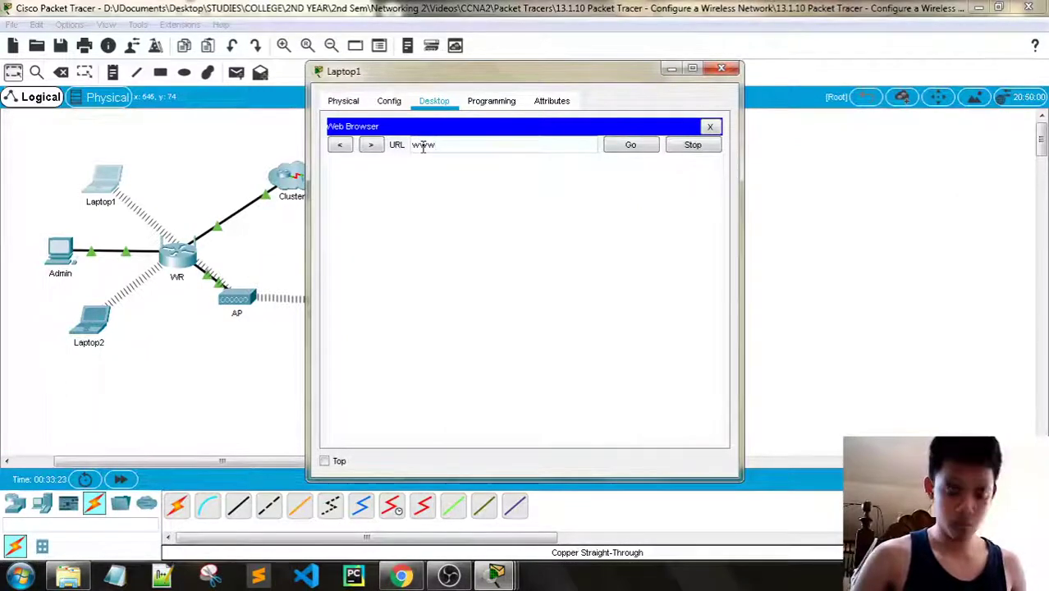
{"action": "type", "text": ".c"}
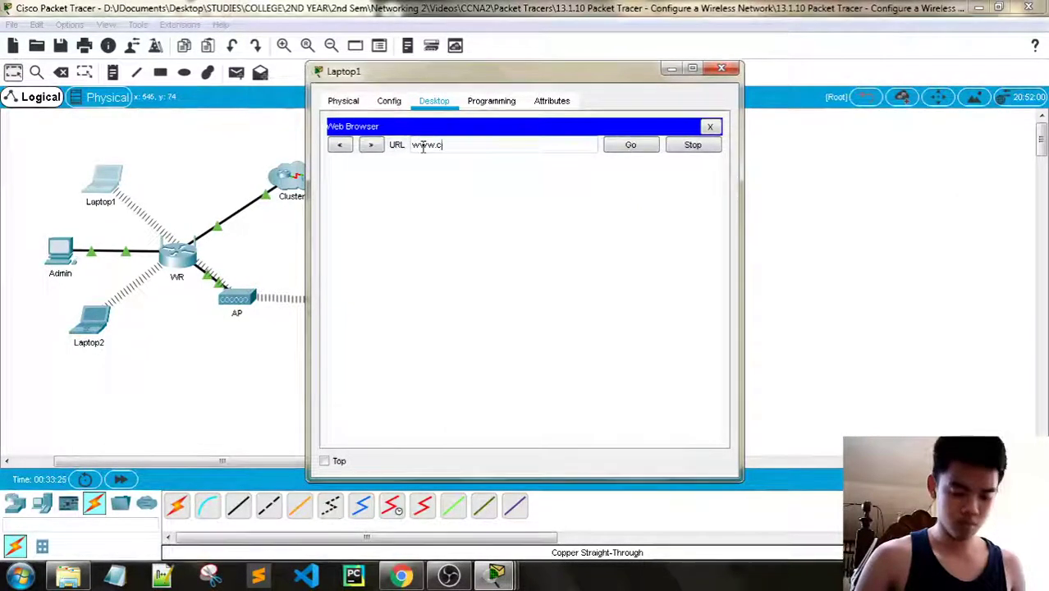
{"action": "type", "text": "isco.pka"}
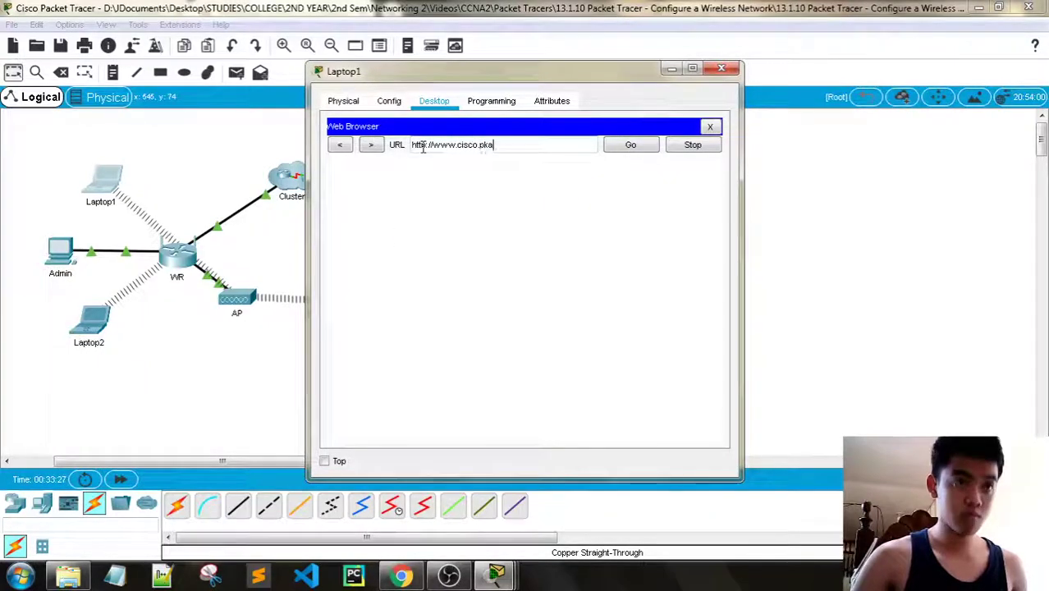
{"action": "key", "text": "Return"}
{"action": "left_click", "coordinate": [721, 71]}
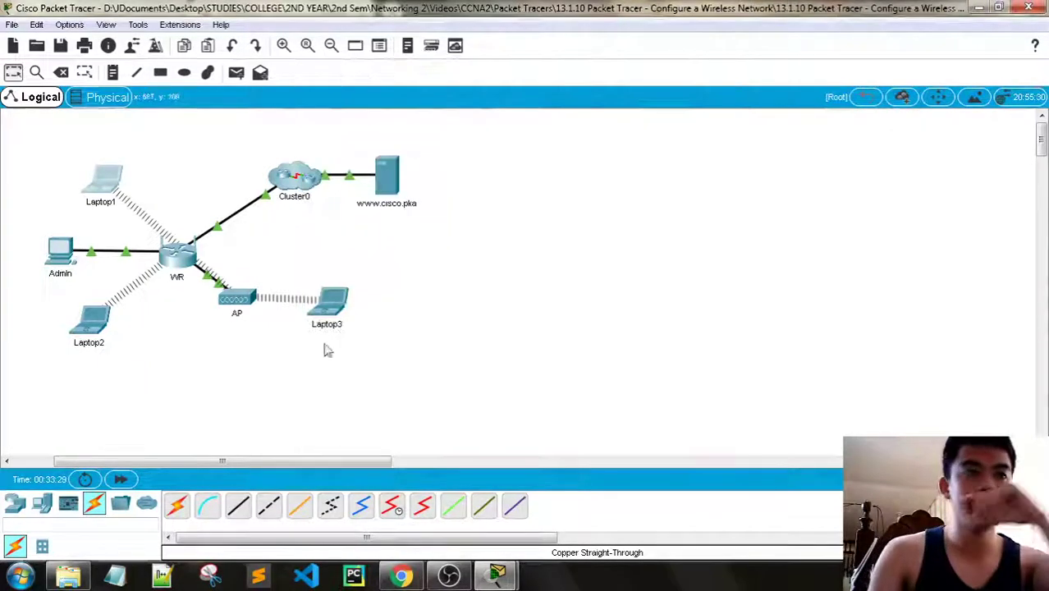
{"action": "left_click", "coordinate": [328, 303]}
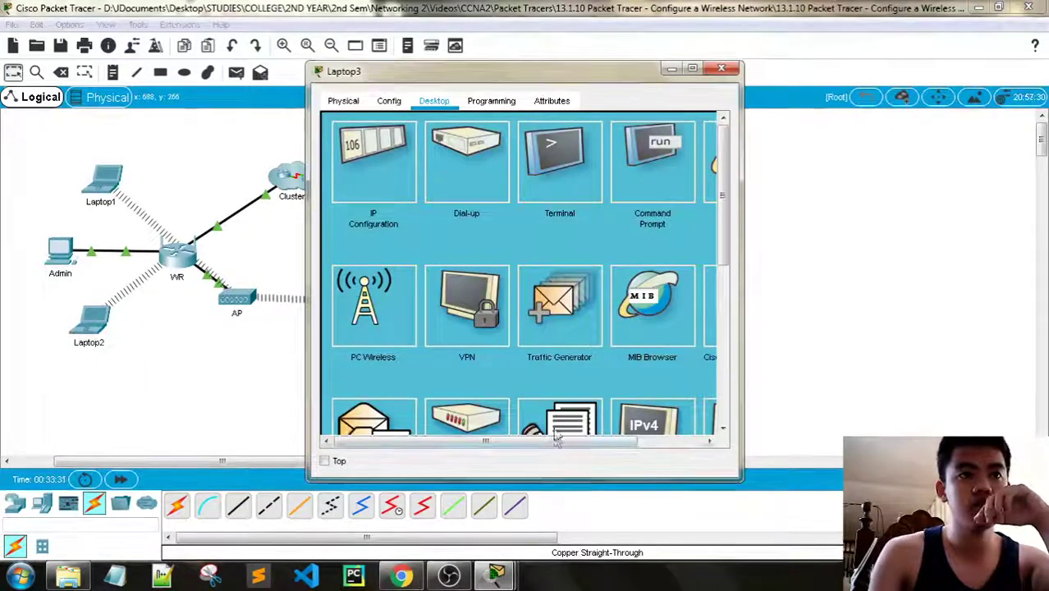
{"action": "scroll", "coordinate": [607, 193], "scroll_direction": "right", "scroll_amount": 2}
{"action": "left_click", "coordinate": [563, 169]}
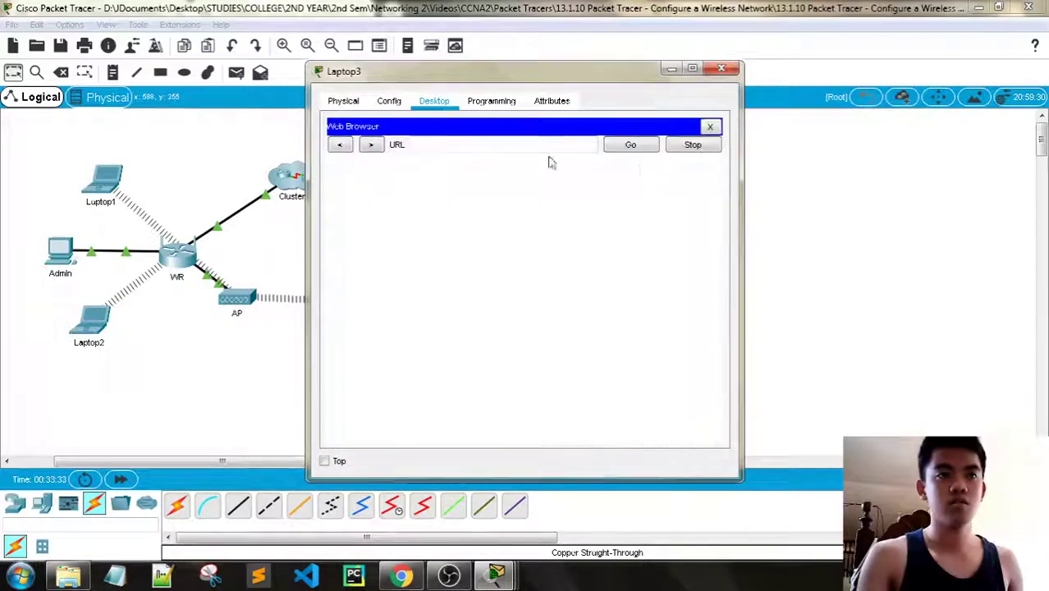
{"action": "left_click", "coordinate": [436, 146]}
{"action": "type", "text": "www."}
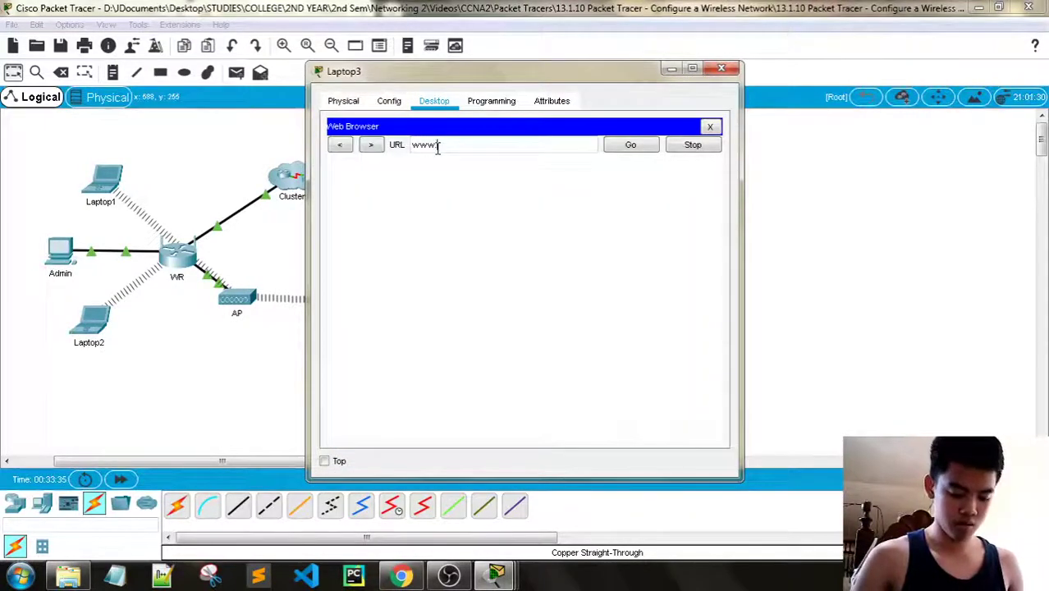
{"action": "type", "text": "cisco.pka"}
{"action": "key", "text": "Return"}
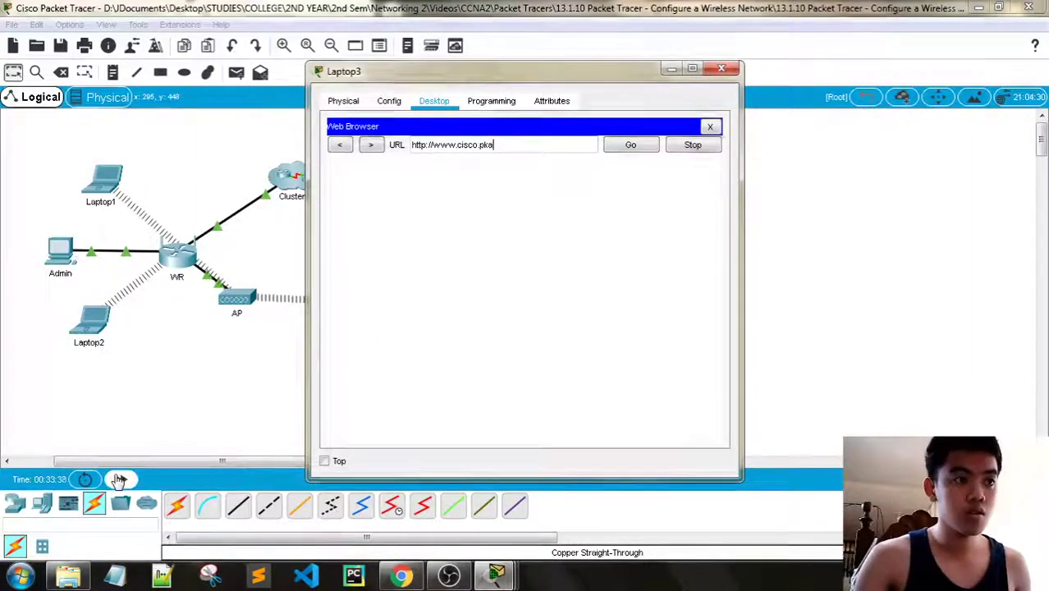
{"action": "left_click", "coordinate": [120, 478]}
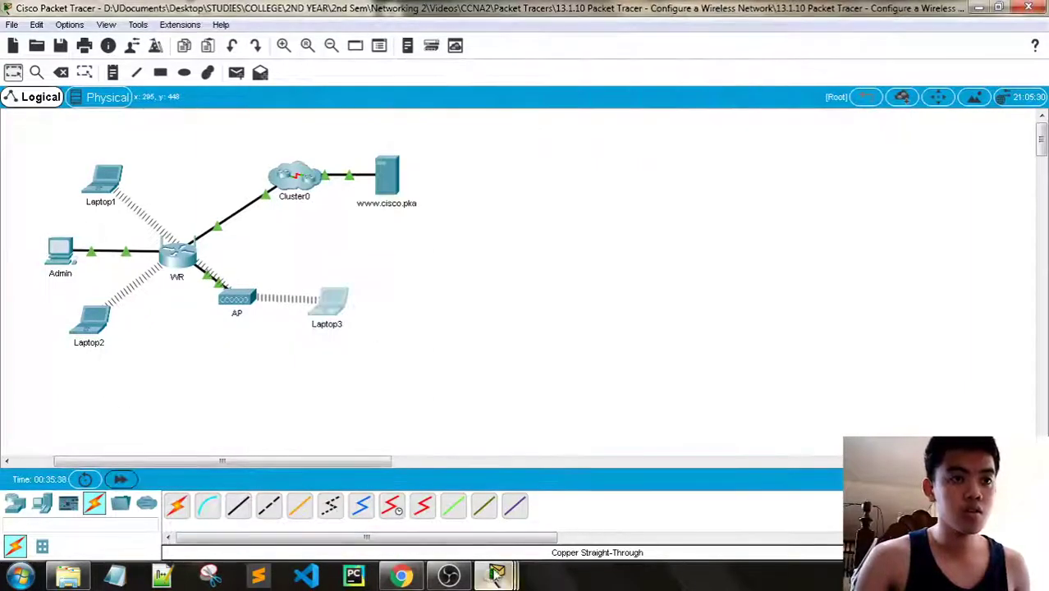
{"action": "mouse_move", "coordinate": [498, 572]}
{"action": "left_click", "coordinate": [662, 495]}
{"action": "left_click", "coordinate": [723, 100]}
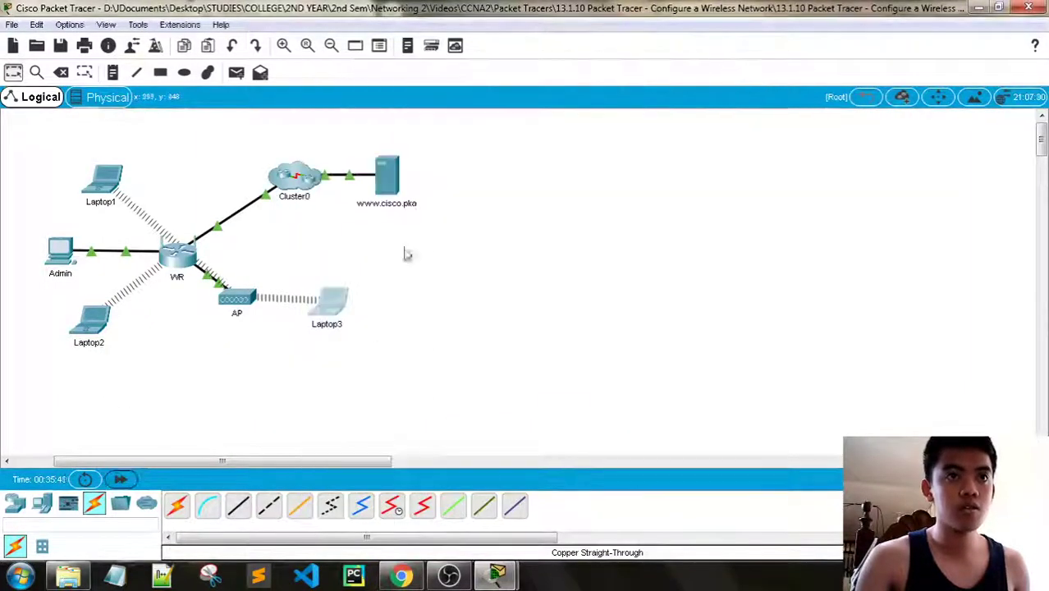
{"action": "left_click", "coordinate": [343, 306]}
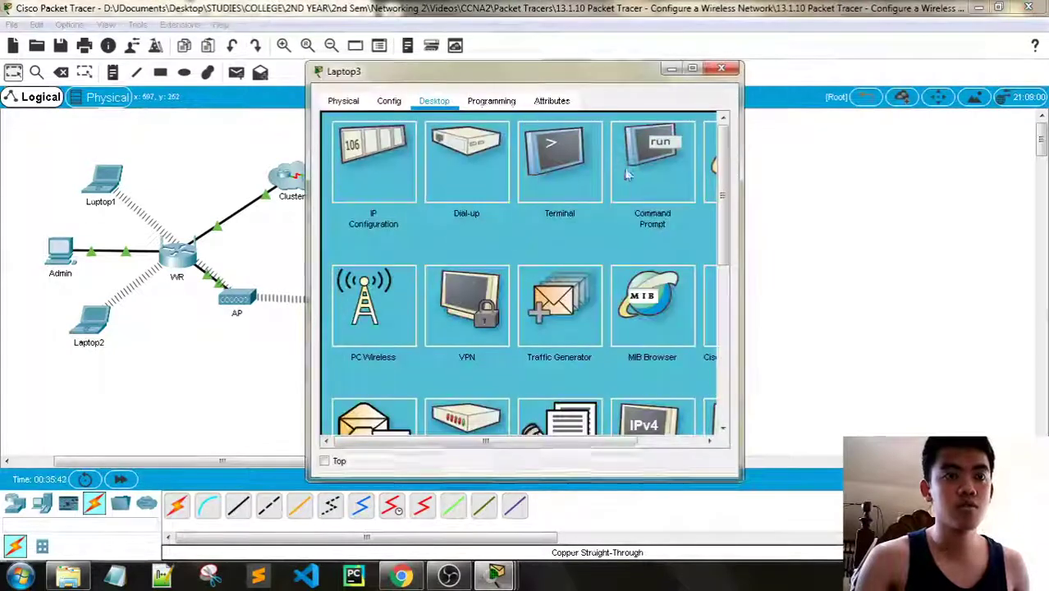
Run ipconfig /renew on Laptop3 to obtain 192.168.50.103
{"action": "left_click", "coordinate": [621, 170]}
{"action": "type", "text": "ipconfig /renew"}
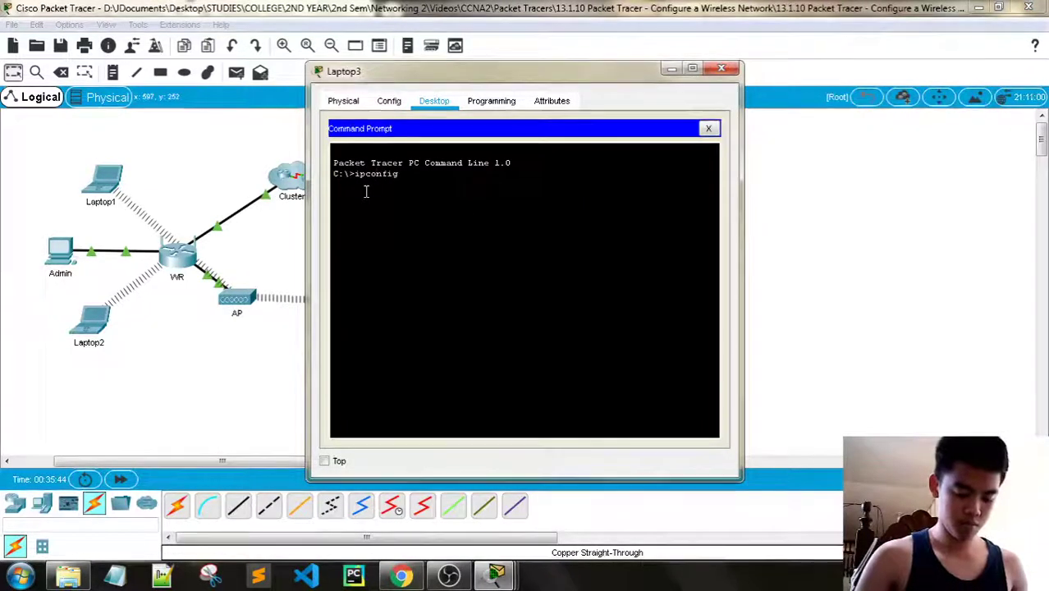
{"action": "key", "text": "Return"}
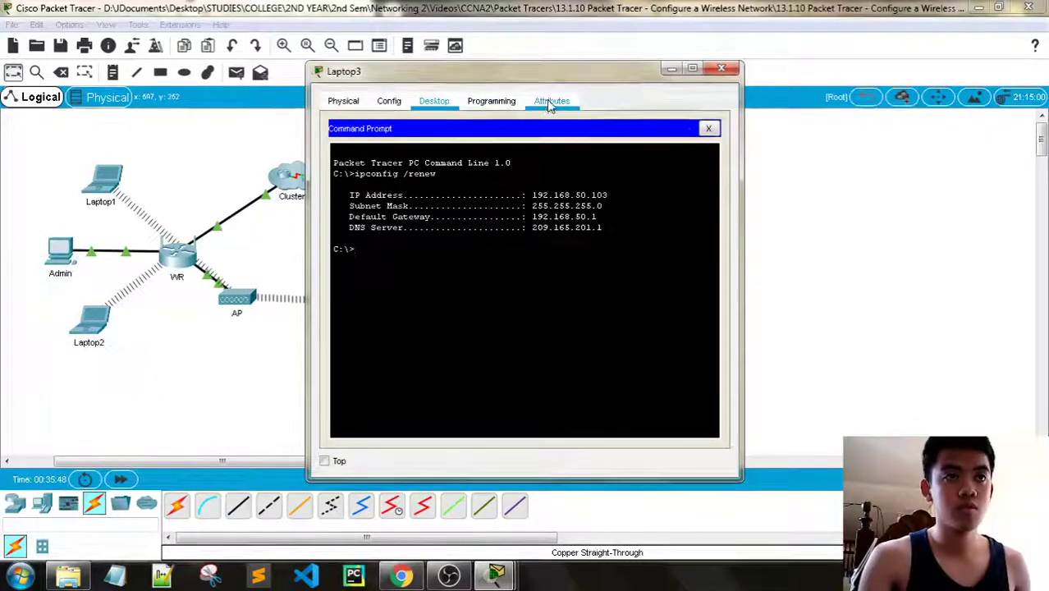
{"action": "left_click", "coordinate": [709, 130]}
{"action": "left_click", "coordinate": [711, 157]}
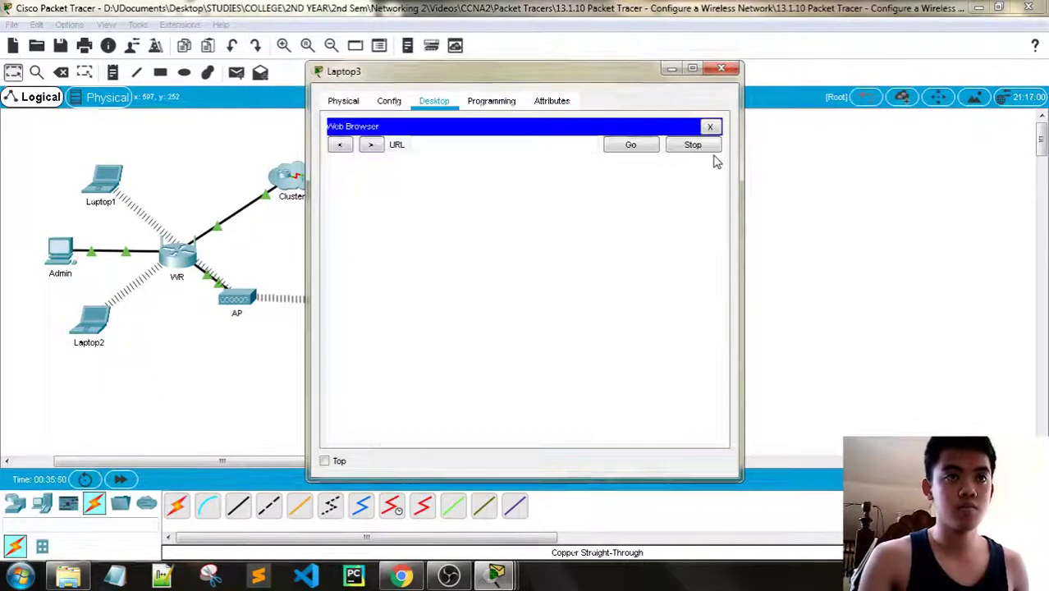
{"action": "type", "text": "www"}
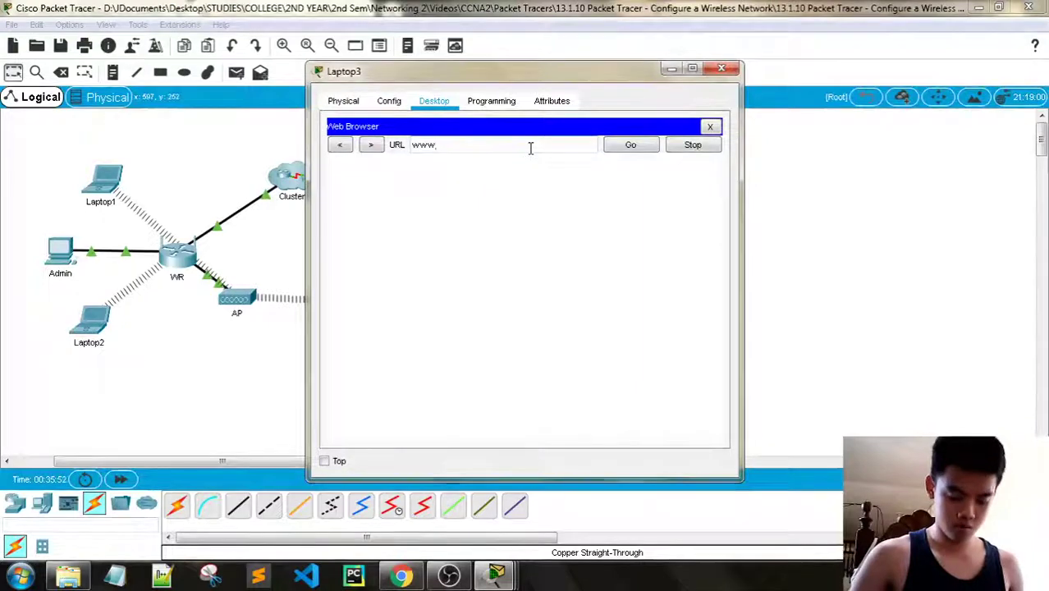
{"action": "type", "text": ".cisco.ren"}
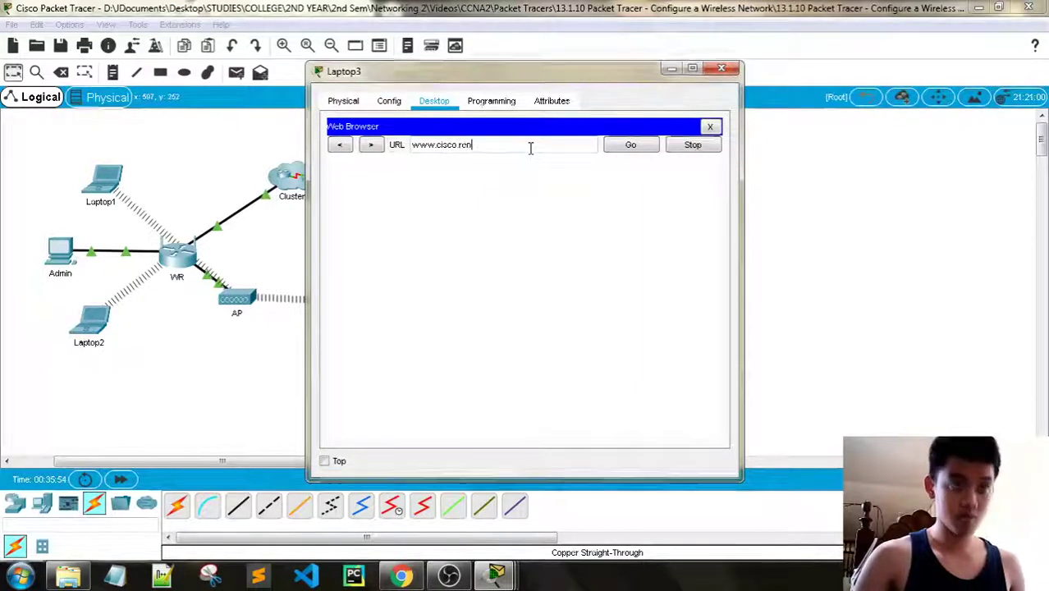
{"action": "type", "text": "ka"}
{"action": "key", "text": "Return"}
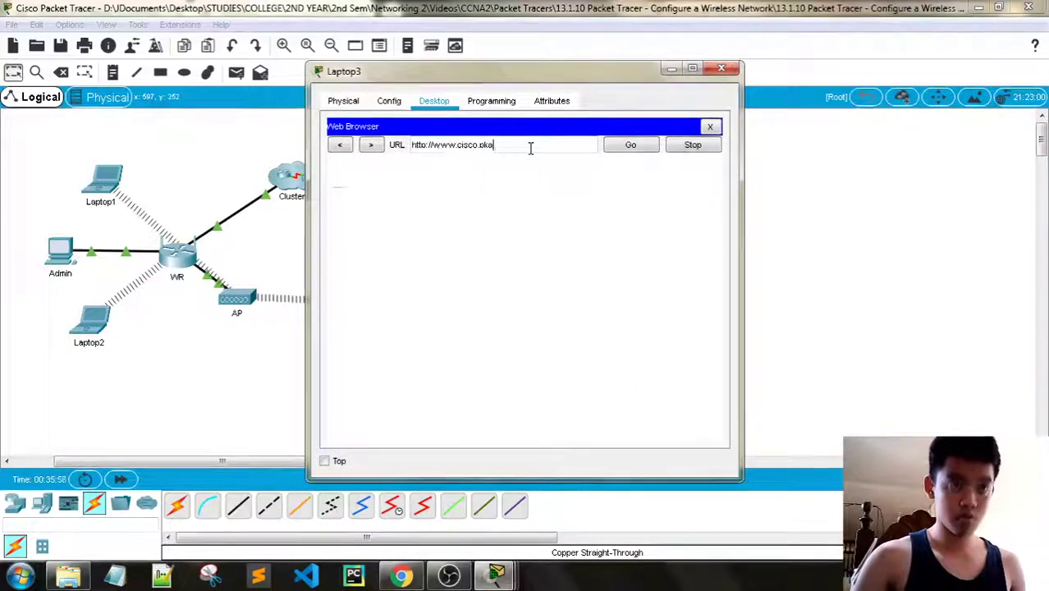
{"action": "left_click", "coordinate": [721, 68]}
{"action": "mouse_move", "coordinate": [495, 575]}
{"action": "left_click", "coordinate": [394, 495]}
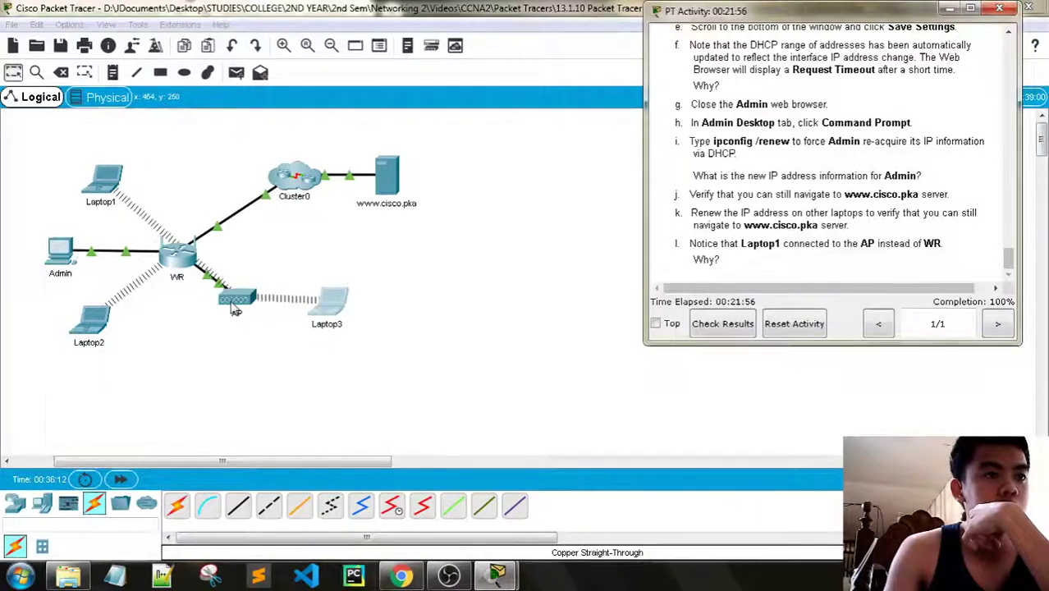
{"action": "left_click", "coordinate": [113, 182]}
{"action": "left_click", "coordinate": [113, 182]}
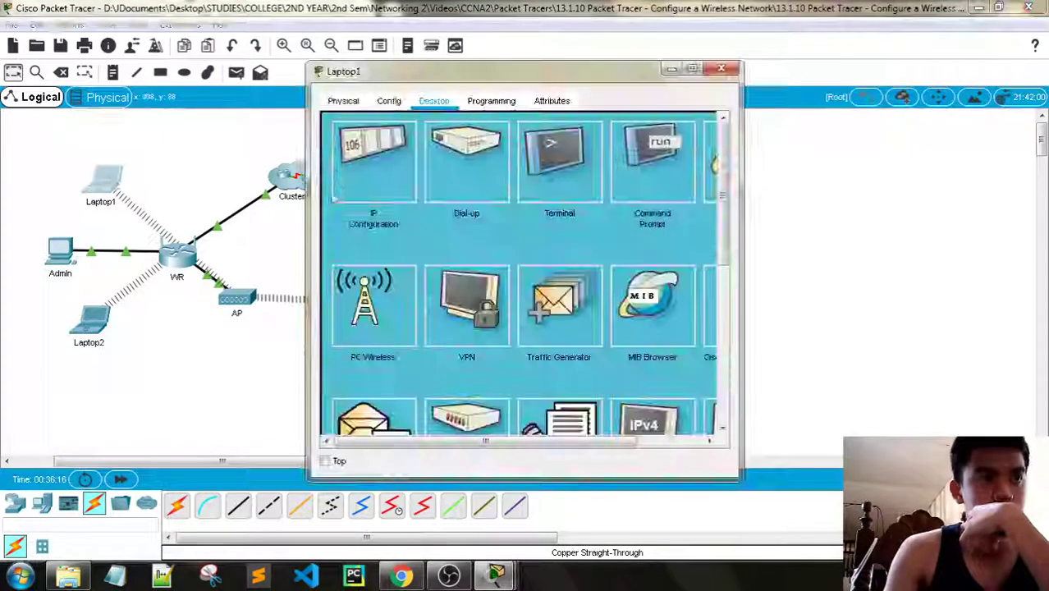
{"action": "left_click", "coordinate": [395, 305]}
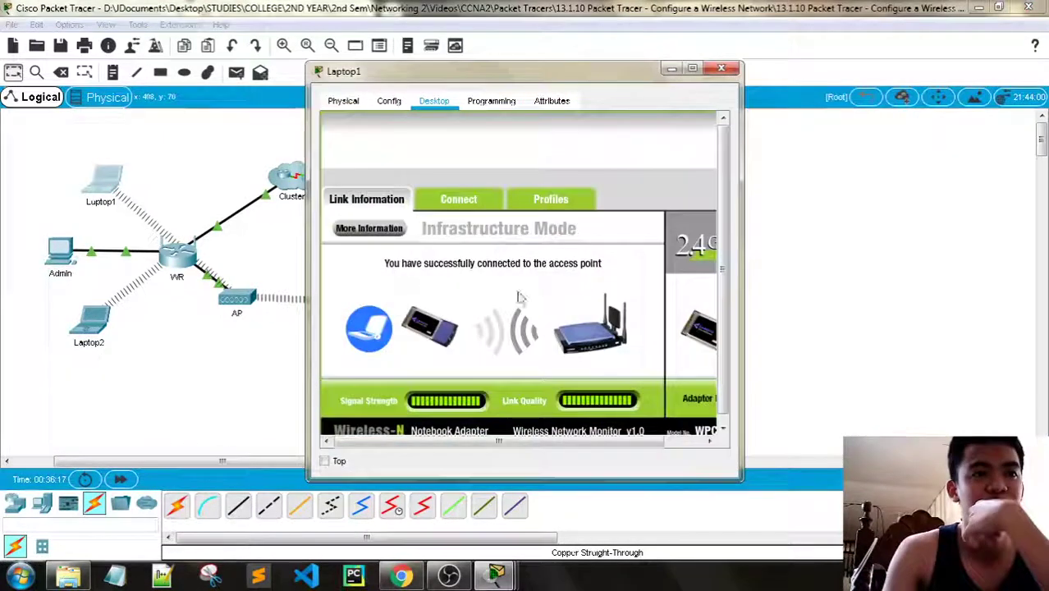
{"action": "left_click", "coordinate": [466, 203]}
{"action": "left_click", "coordinate": [557, 362]}
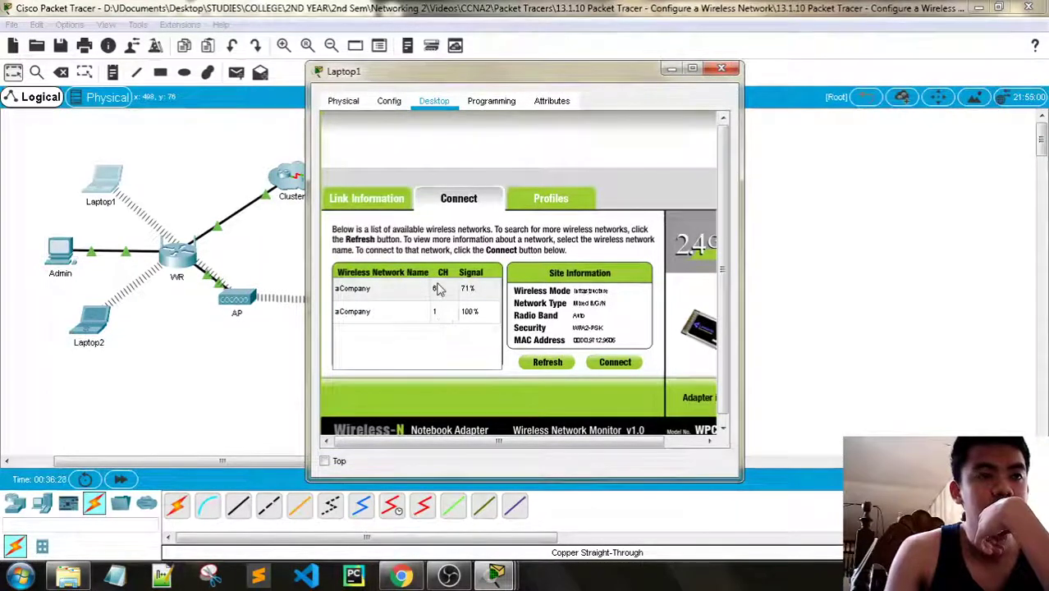
{"action": "left_click", "coordinate": [725, 70]}
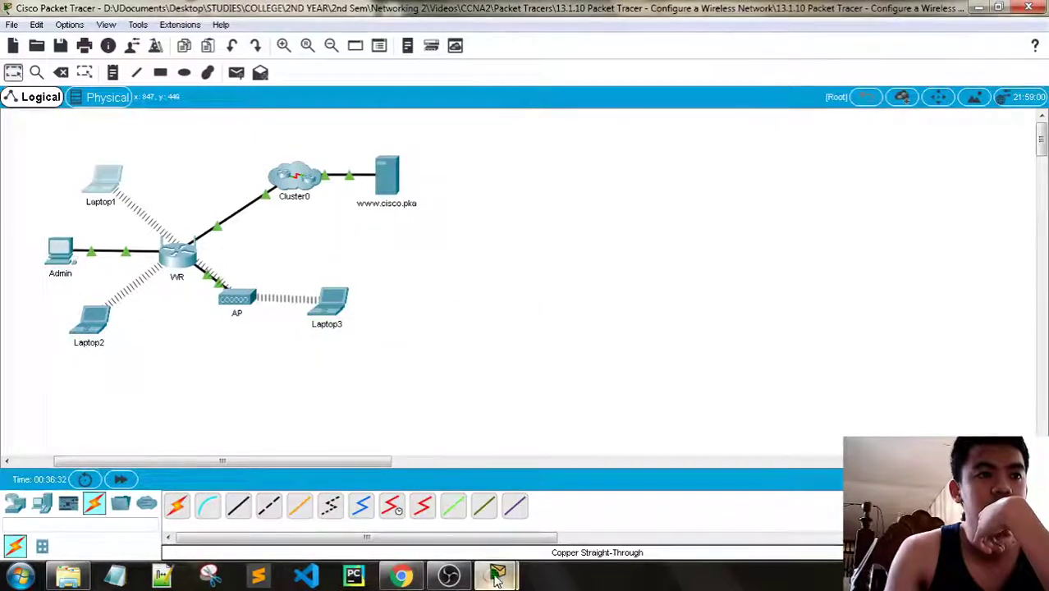
{"action": "mouse_move", "coordinate": [496, 577]}
{"action": "left_click", "coordinate": [412, 505]}
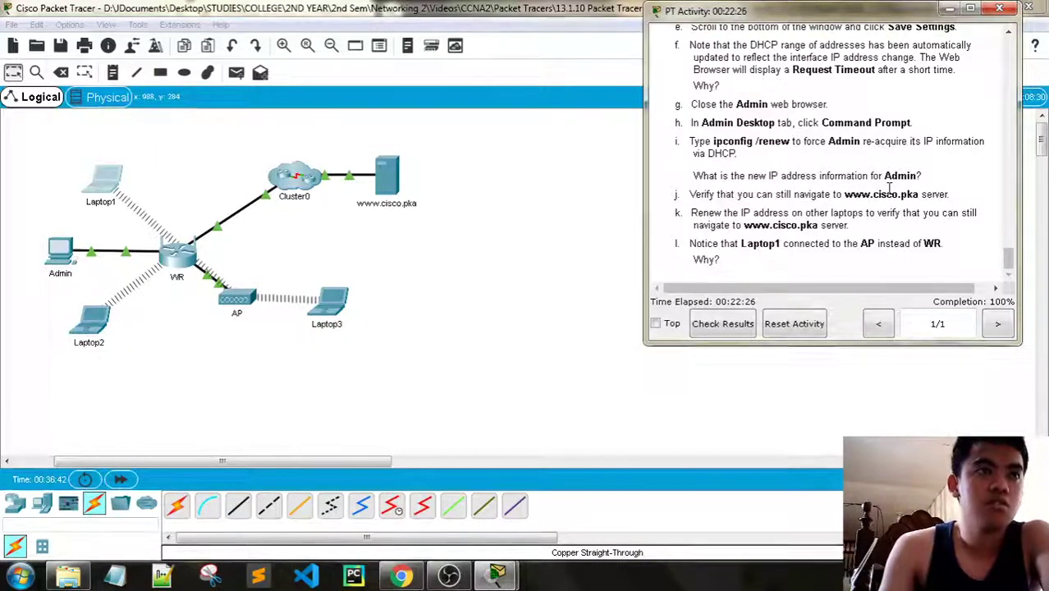
Check the activity results and view the Assessment Items showing a 20/20 score
{"action": "scroll", "coordinate": [889, 189], "scroll_direction": "up", "scroll_amount": 20}
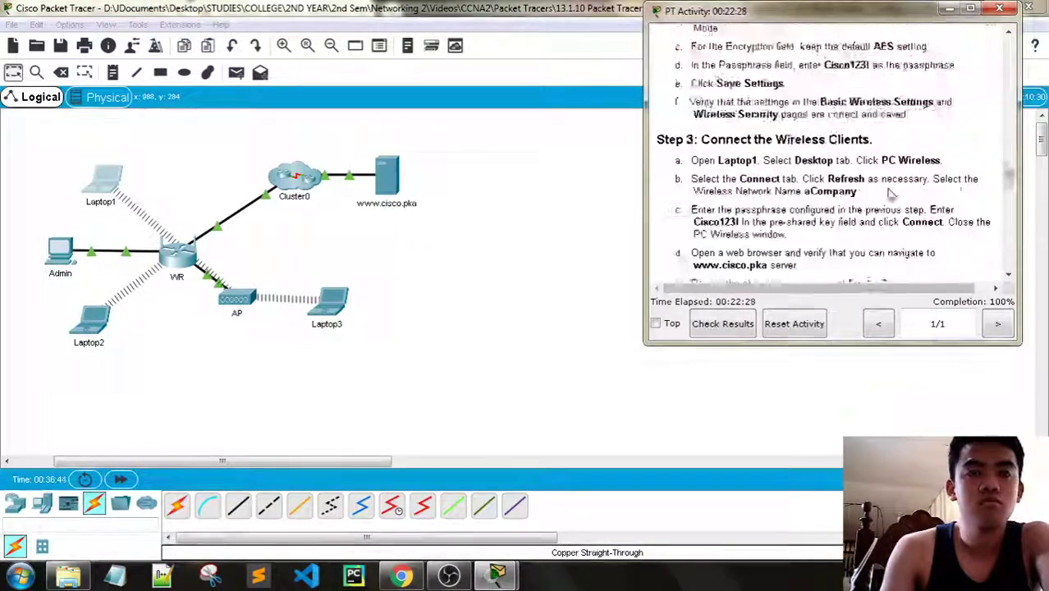
{"action": "scroll", "coordinate": [889, 189], "scroll_direction": "up", "scroll_amount": 15}
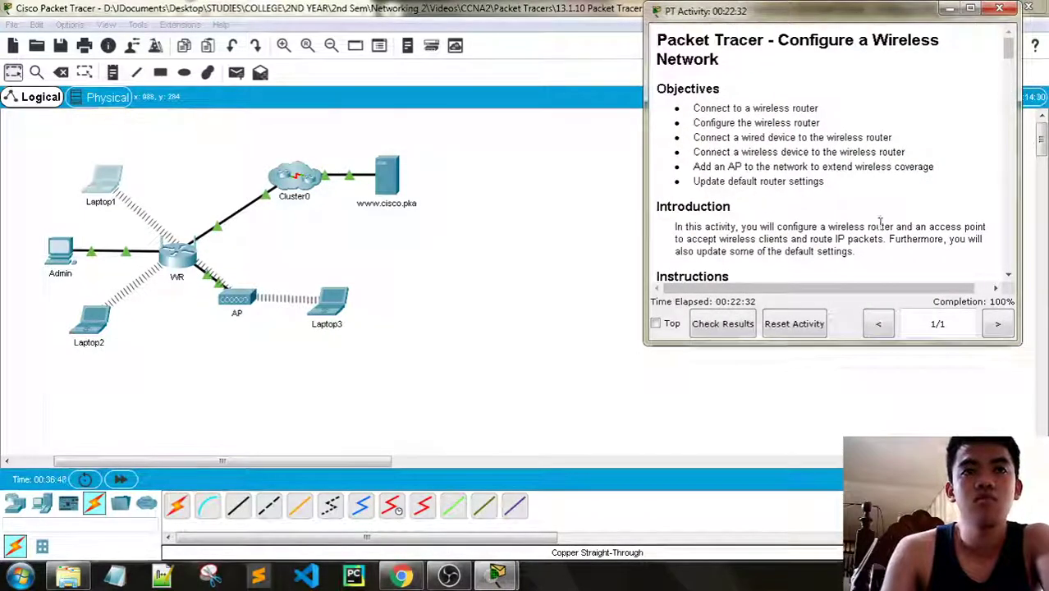
{"action": "scroll", "coordinate": [885, 201], "scroll_direction": "down", "scroll_amount": 15}
{"action": "scroll", "coordinate": [878, 85], "scroll_direction": "down", "scroll_amount": 15}
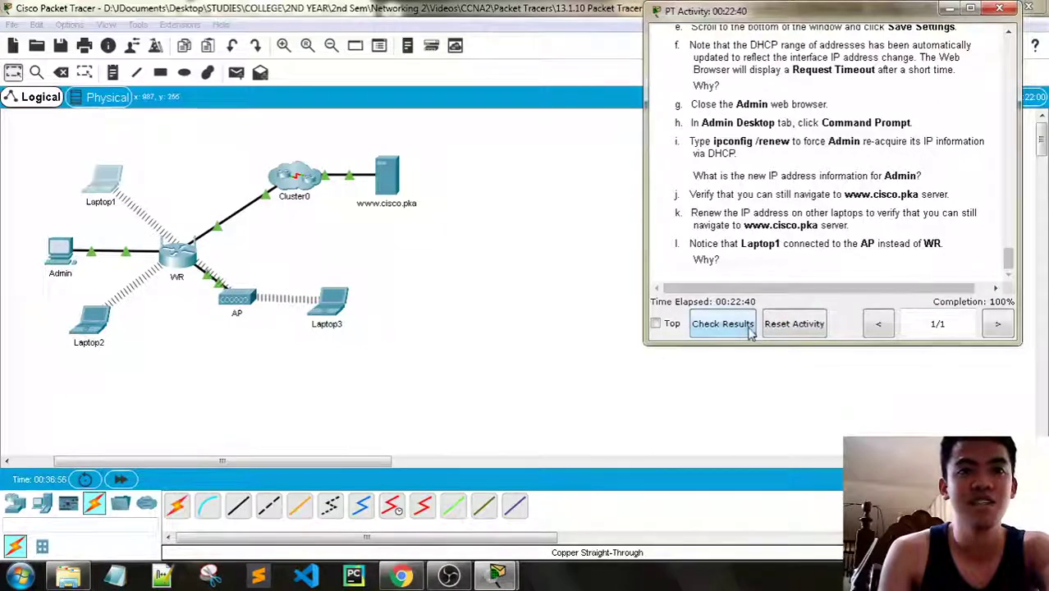
{"action": "left_click", "coordinate": [722, 323]}
{"action": "left_click", "coordinate": [154, 111]}
Review the scored items, close Activity Results, and switch to OBS Studio
{"action": "scroll", "coordinate": [253, 281], "scroll_direction": "down", "scroll_amount": 4}
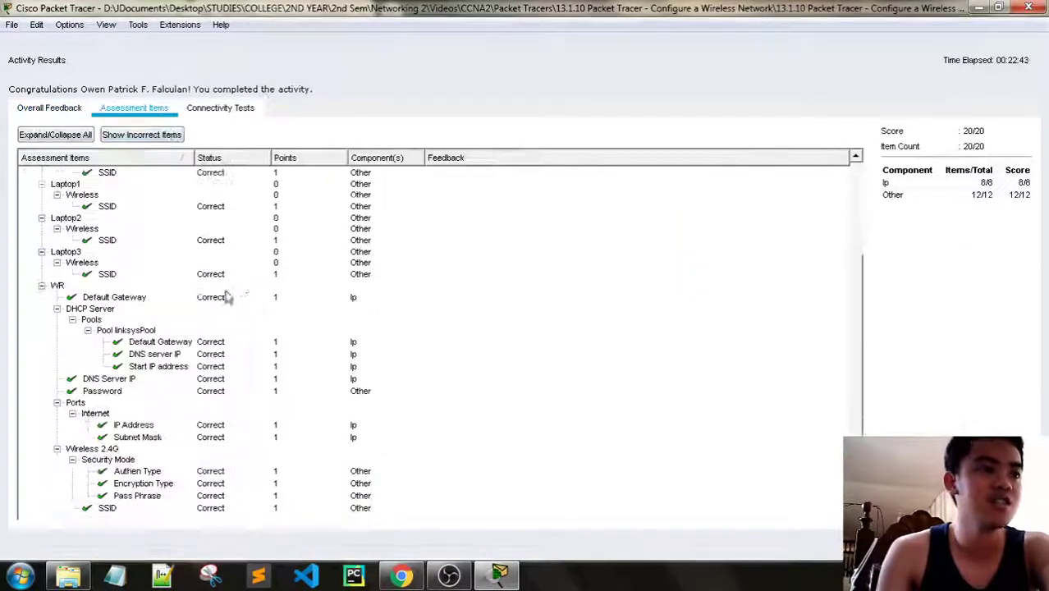
{"action": "scroll", "coordinate": [276, 339], "scroll_direction": "up", "scroll_amount": 4}
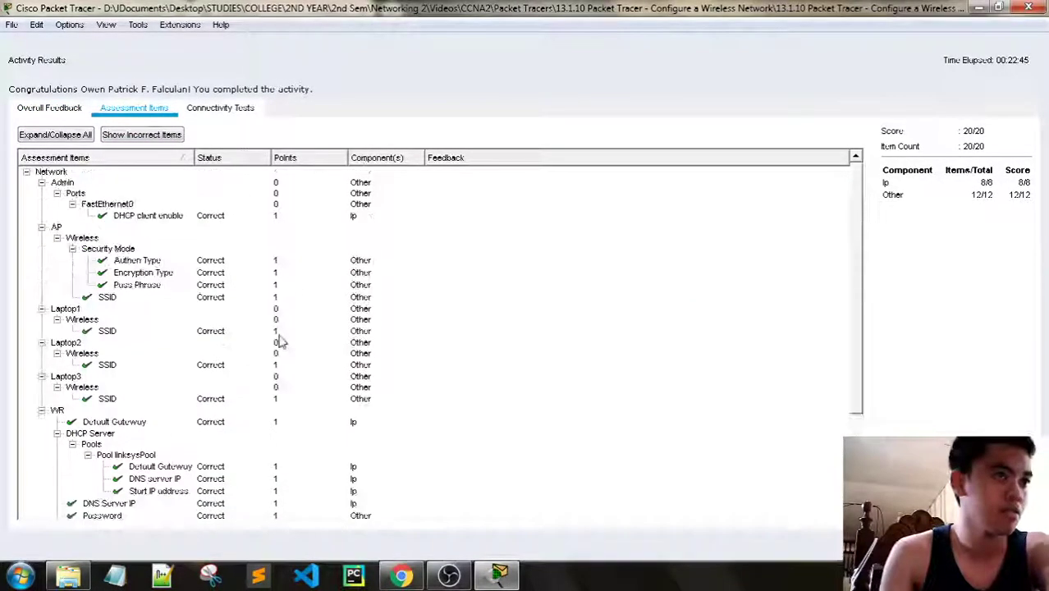
{"action": "left_click", "coordinate": [1007, 542]}
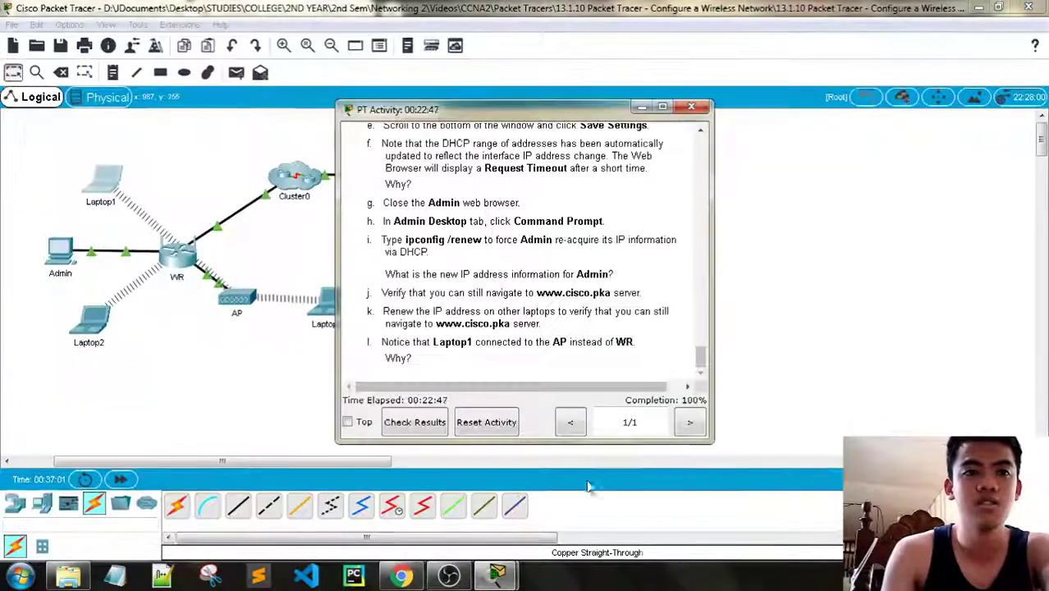
{"action": "left_click", "coordinate": [458, 583]}
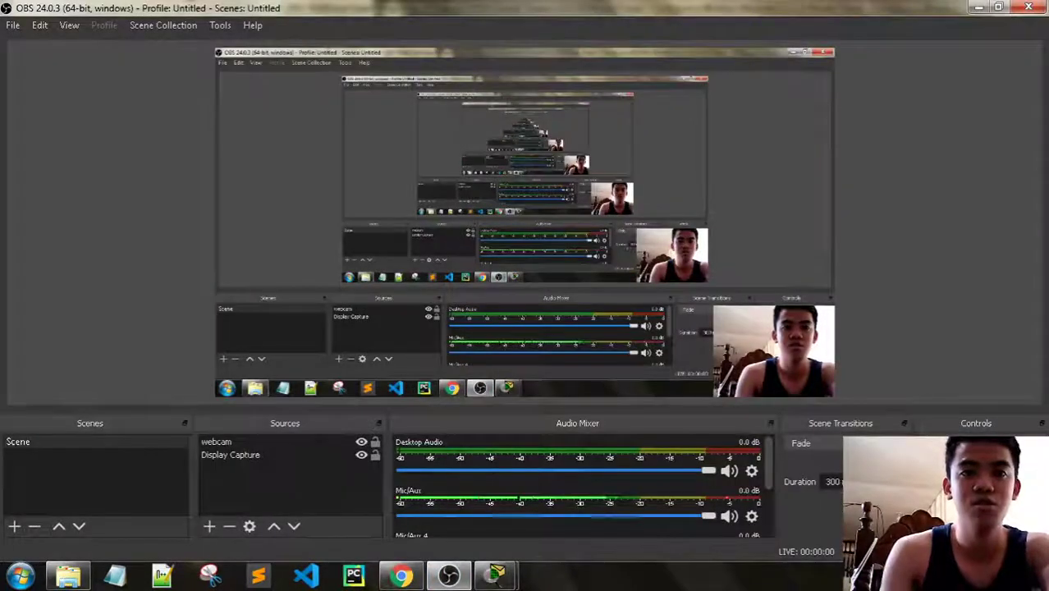